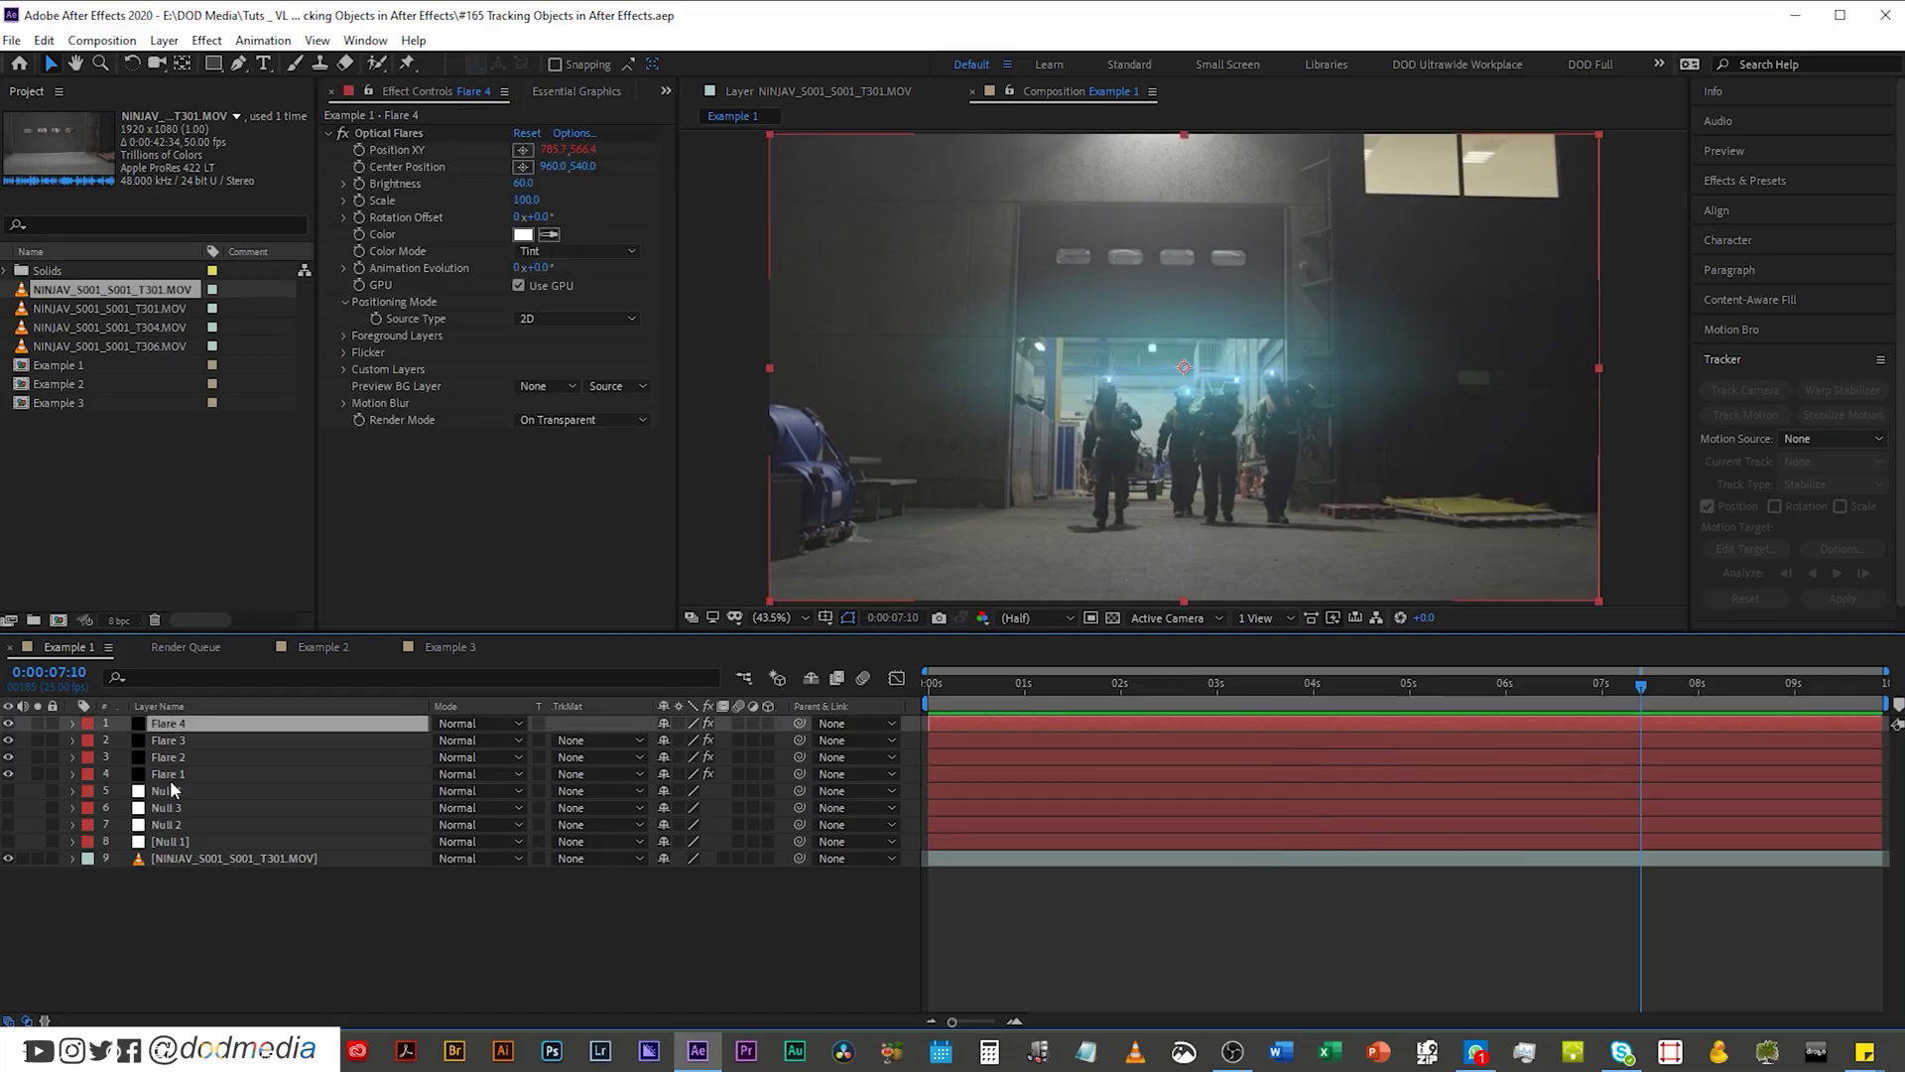
Step: Hide the four flare layers and rename the Example 4 comp to Tutorial
left_click(170, 774, "shift")
left_click(9, 774)
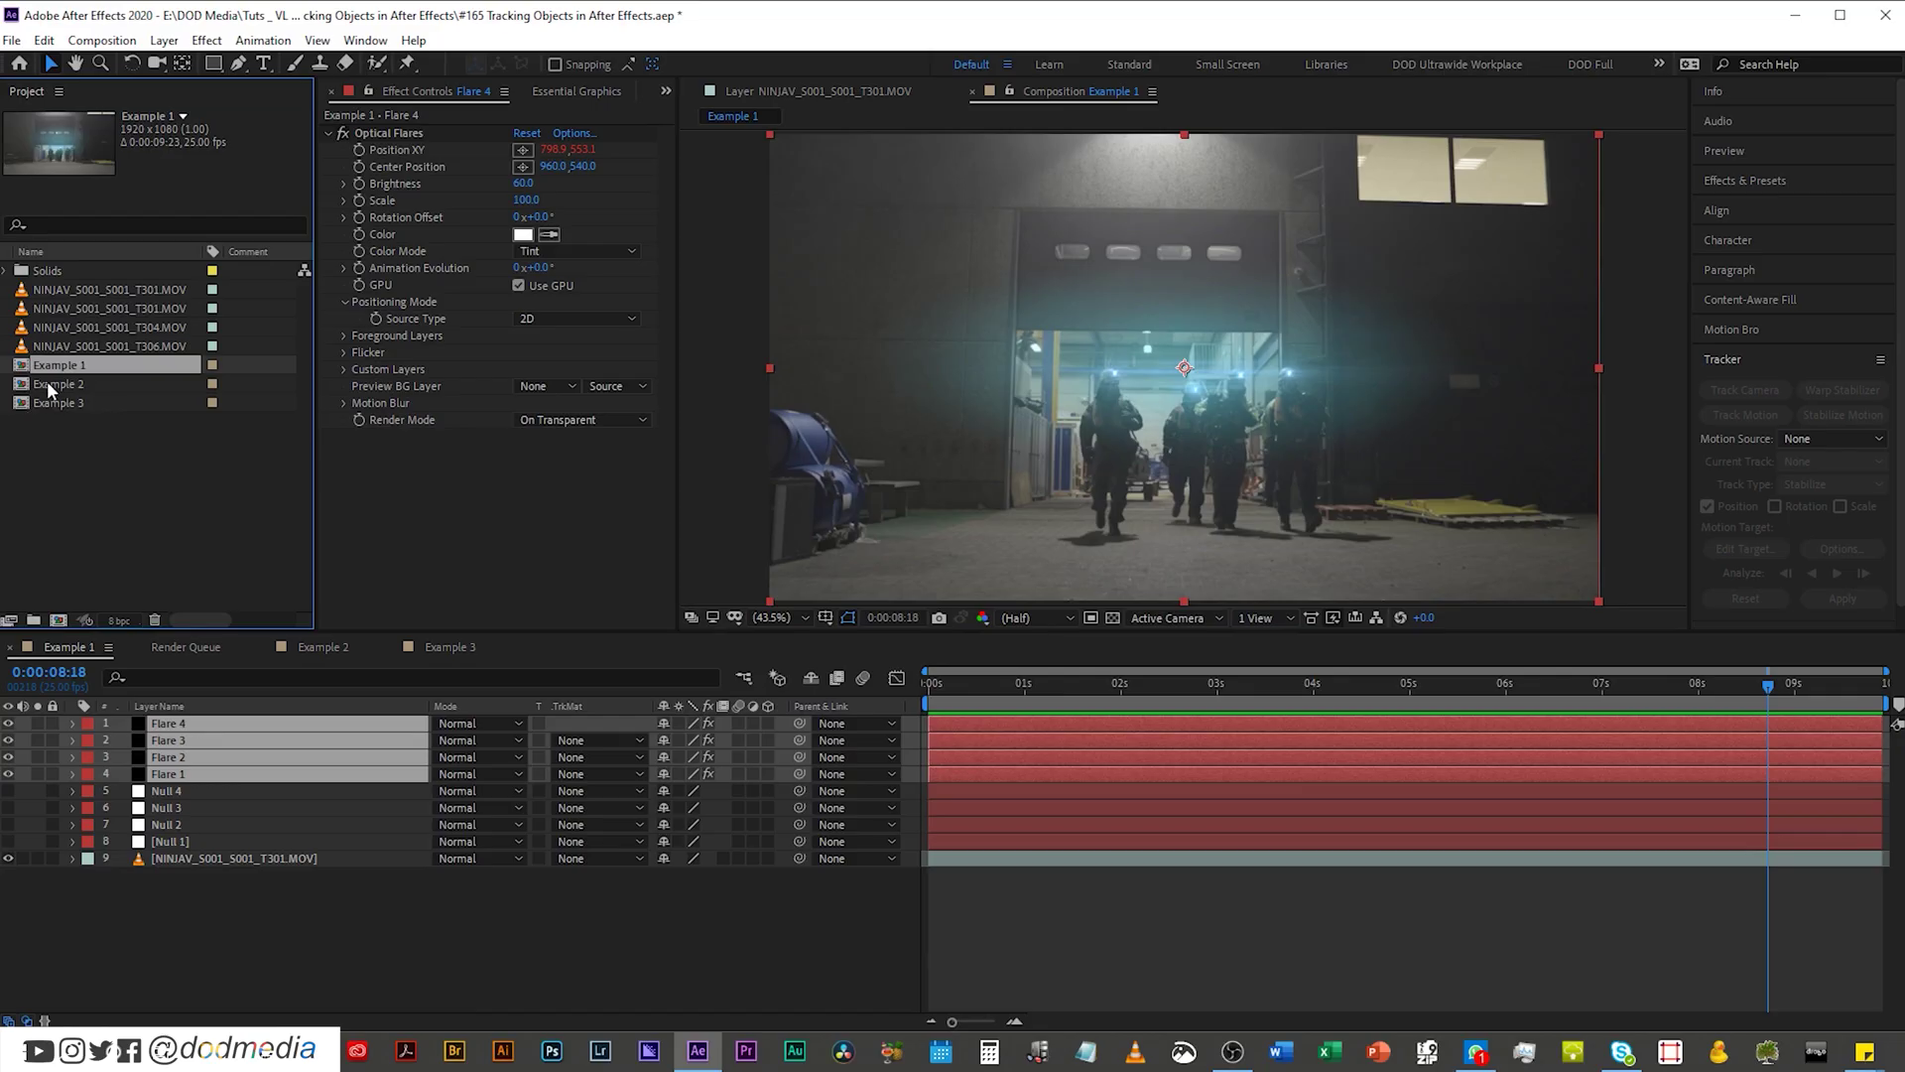
left_click(57, 422)
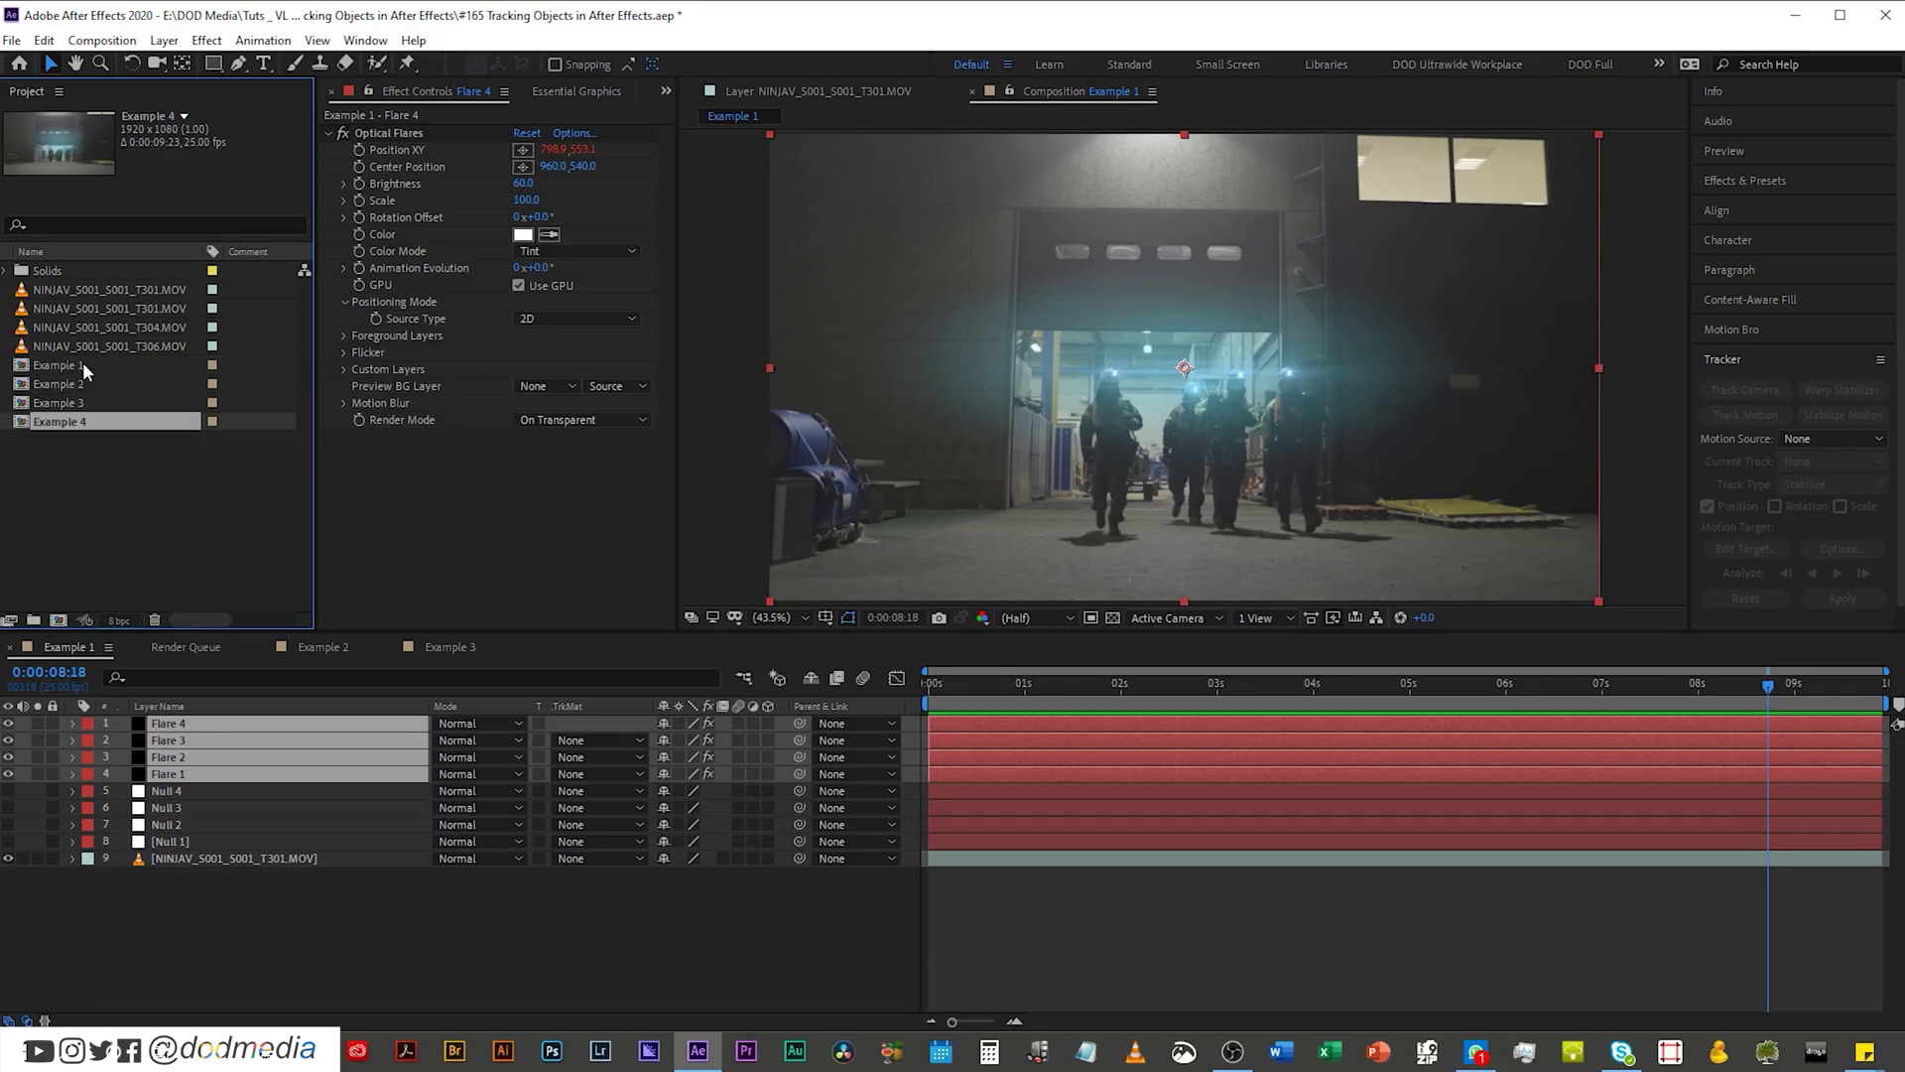
double_click(44, 419)
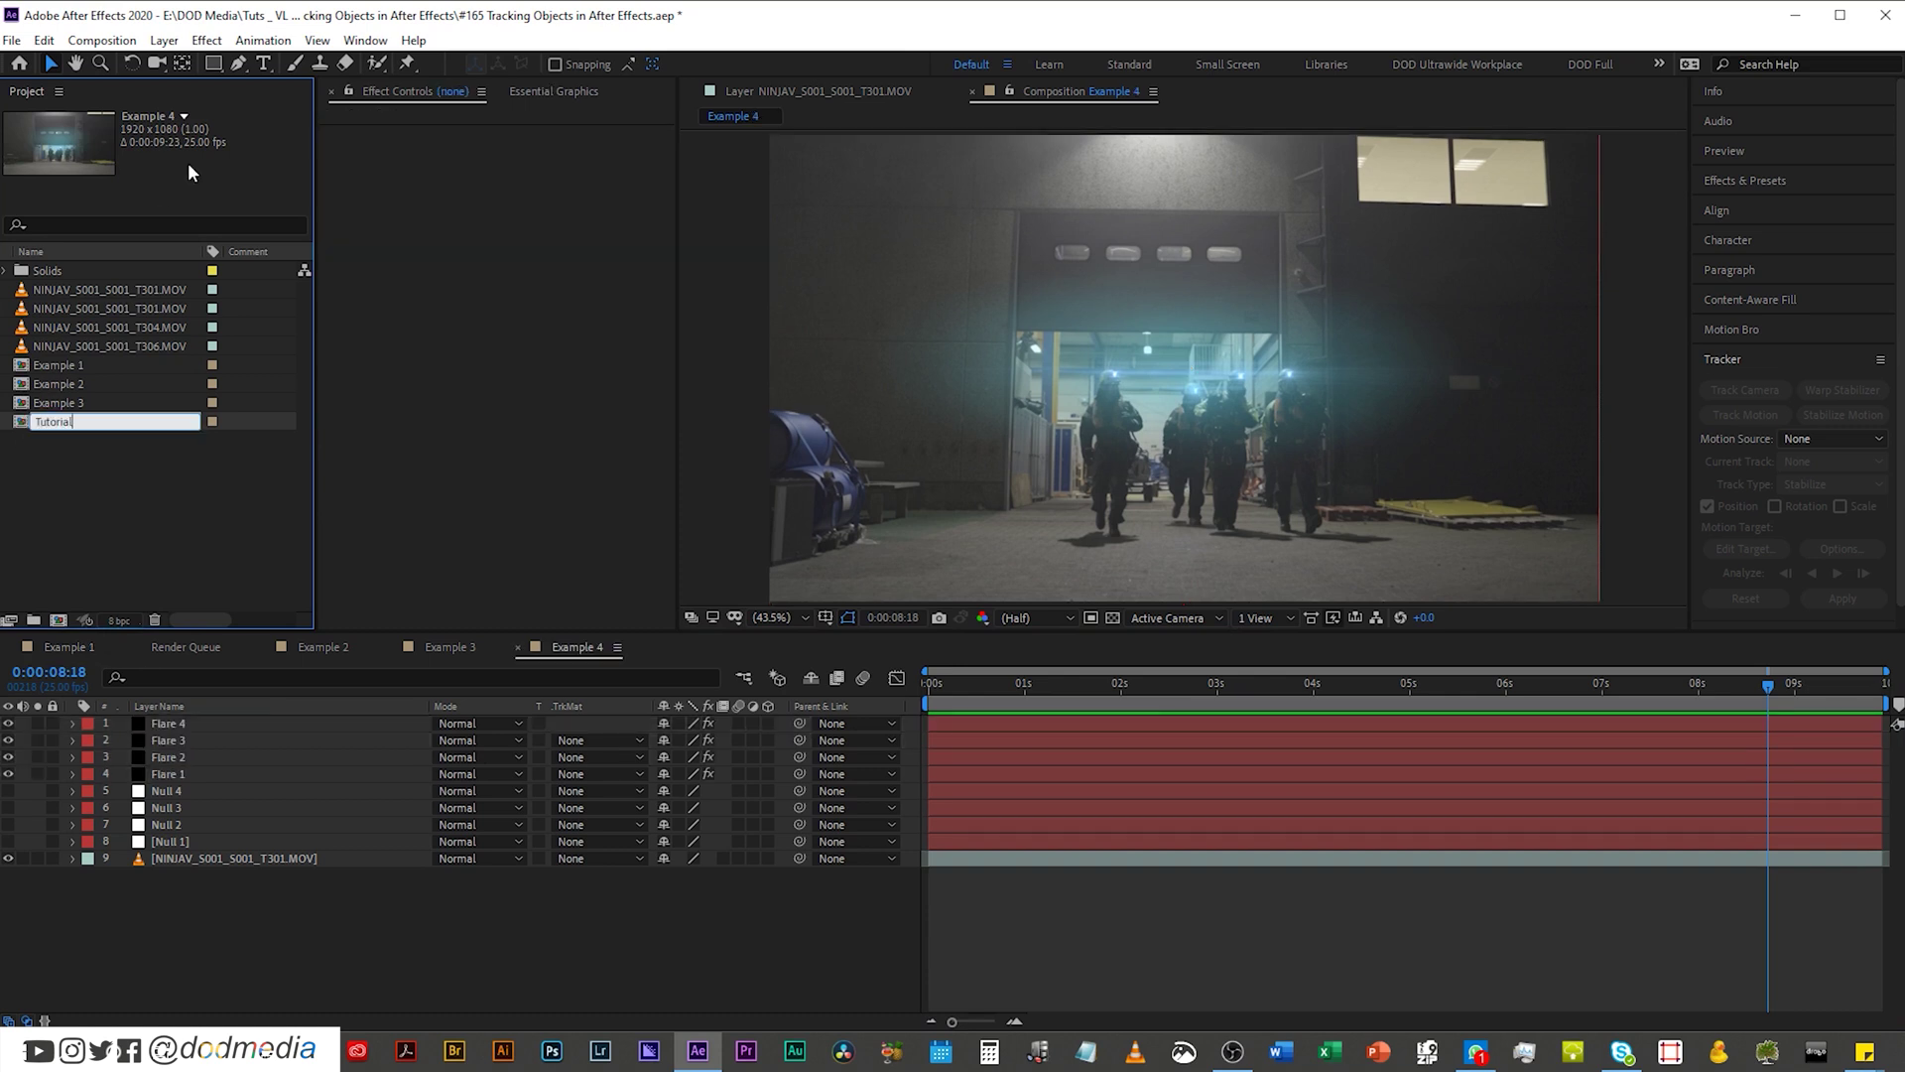
key("Return")
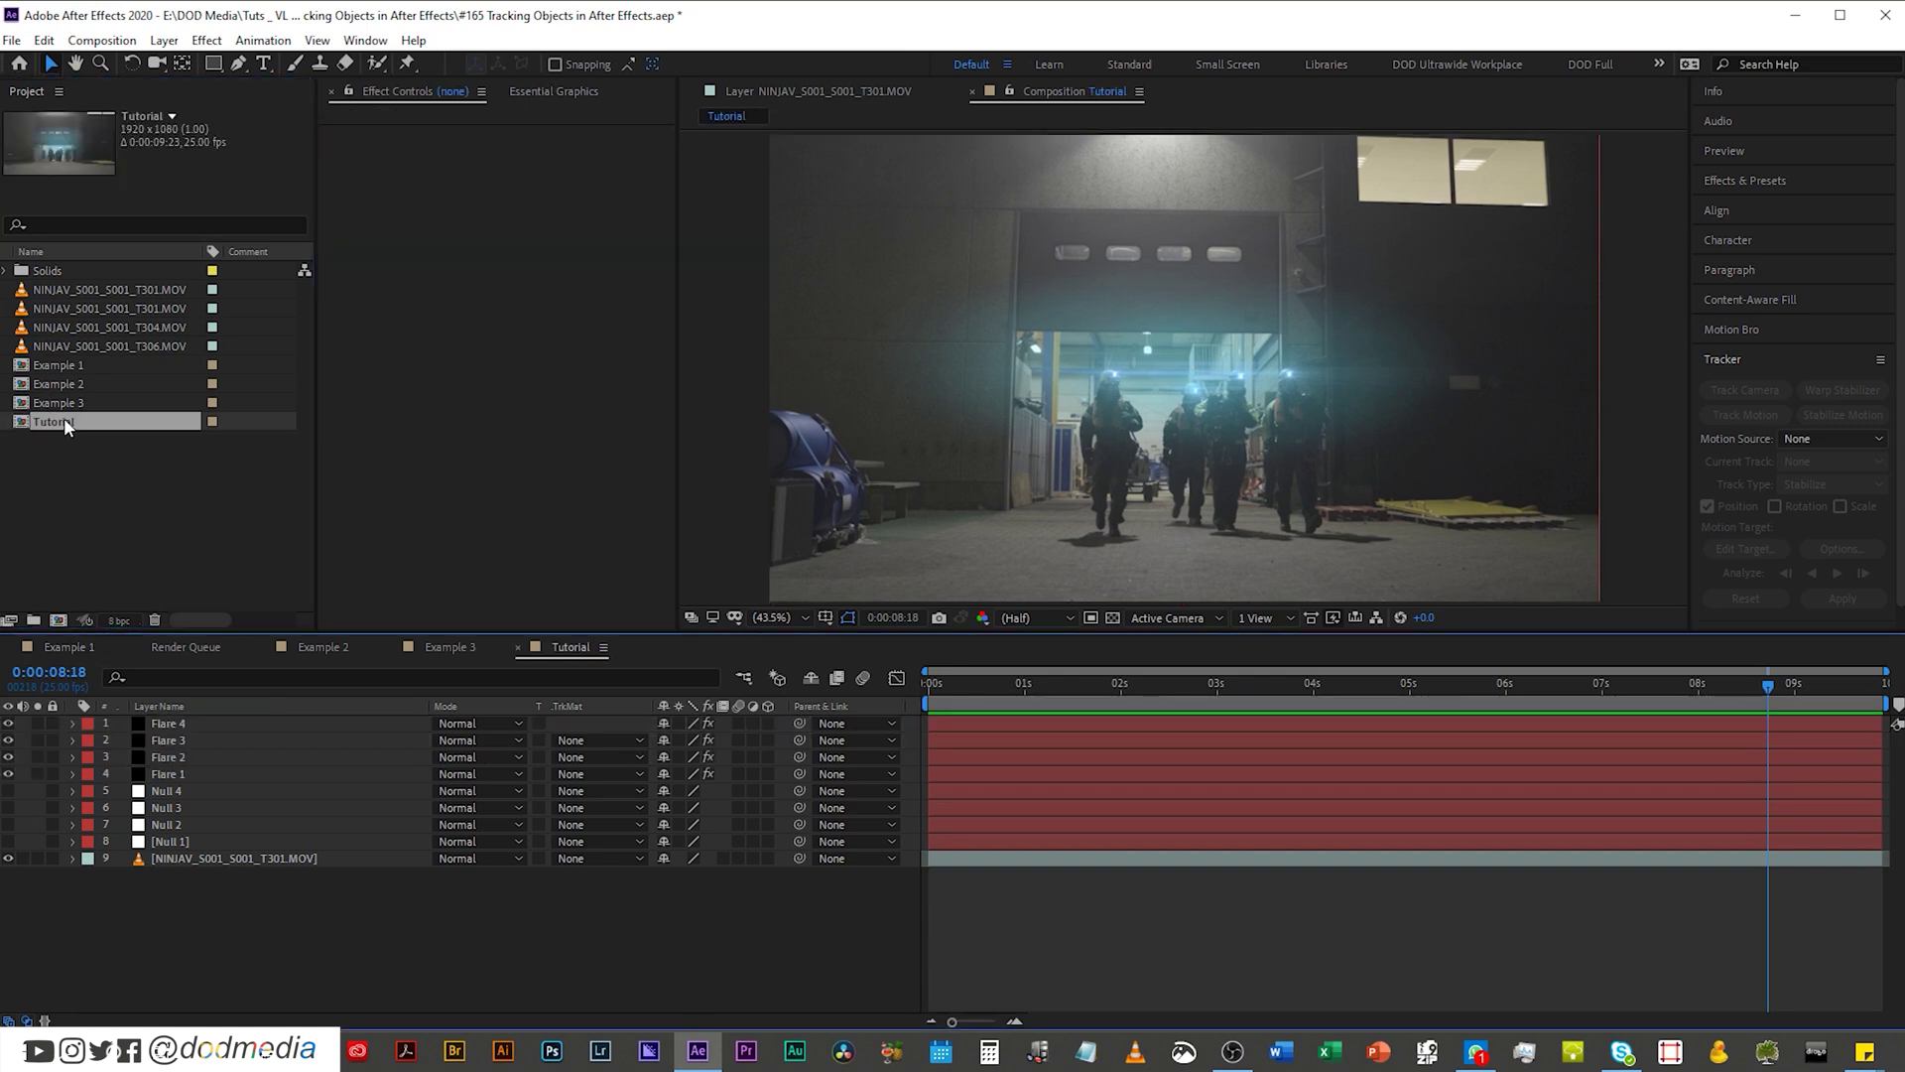
Step: Delete all Flare and Null layers from the Tutorial comp
left_click(171, 723)
left_click(177, 772, "shift")
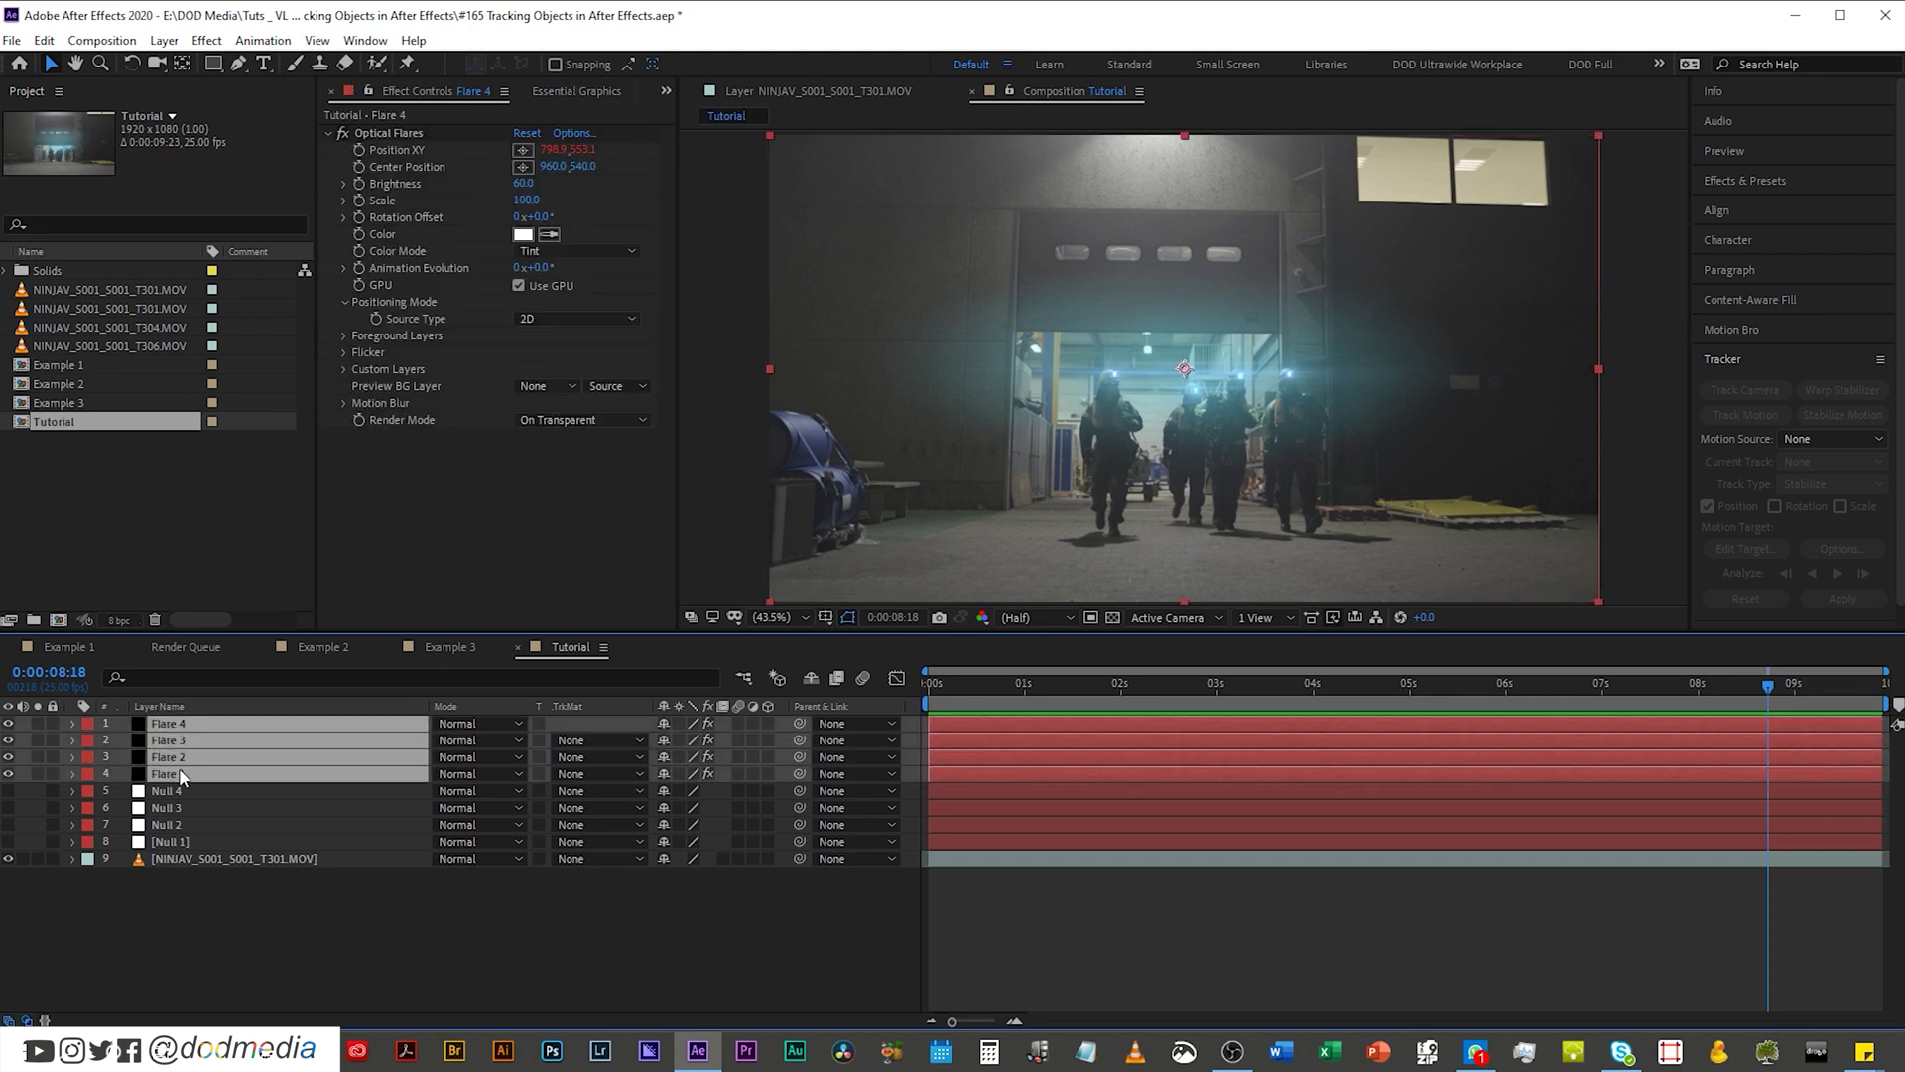
left_click(179, 842, "shift")
key("Delete")
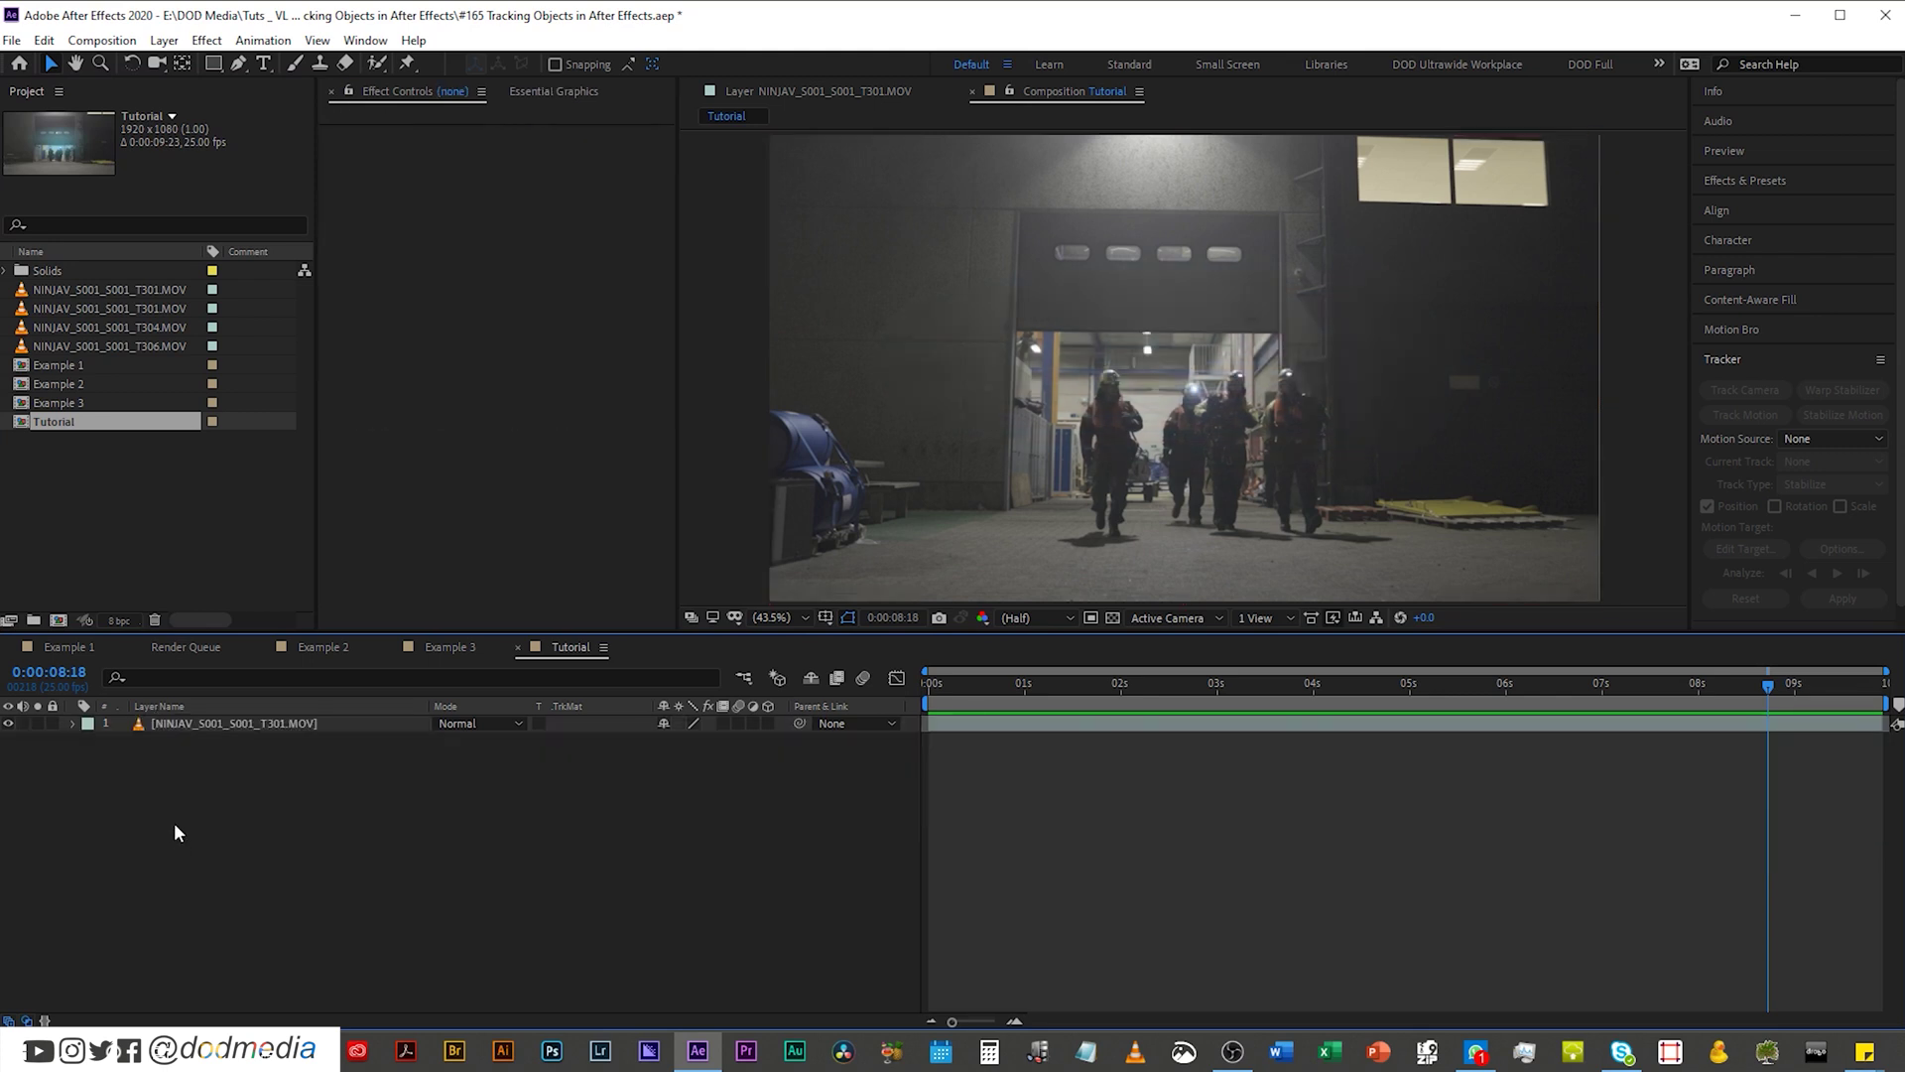
Step: Delete the Motion Trackers from the NINJAV footage layer and preview the clip from the start
left_click(226, 723)
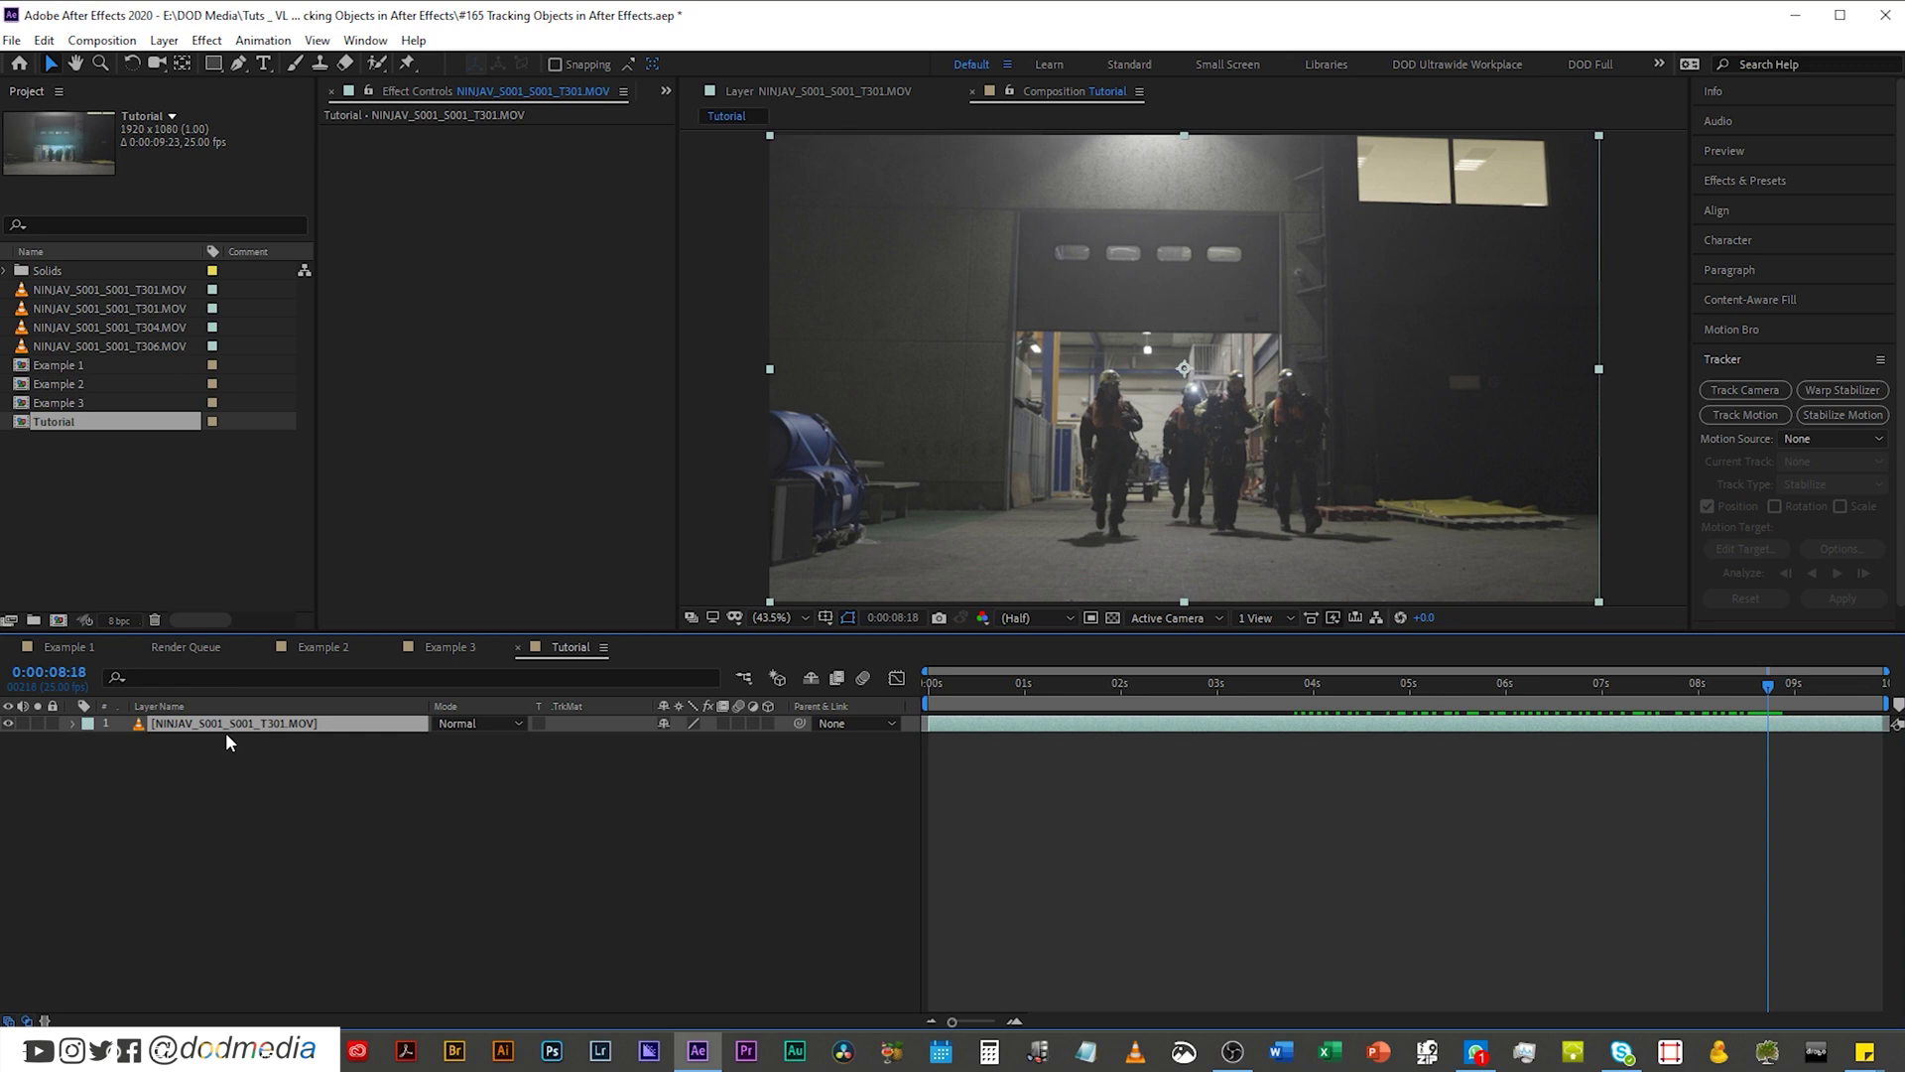
key("u")
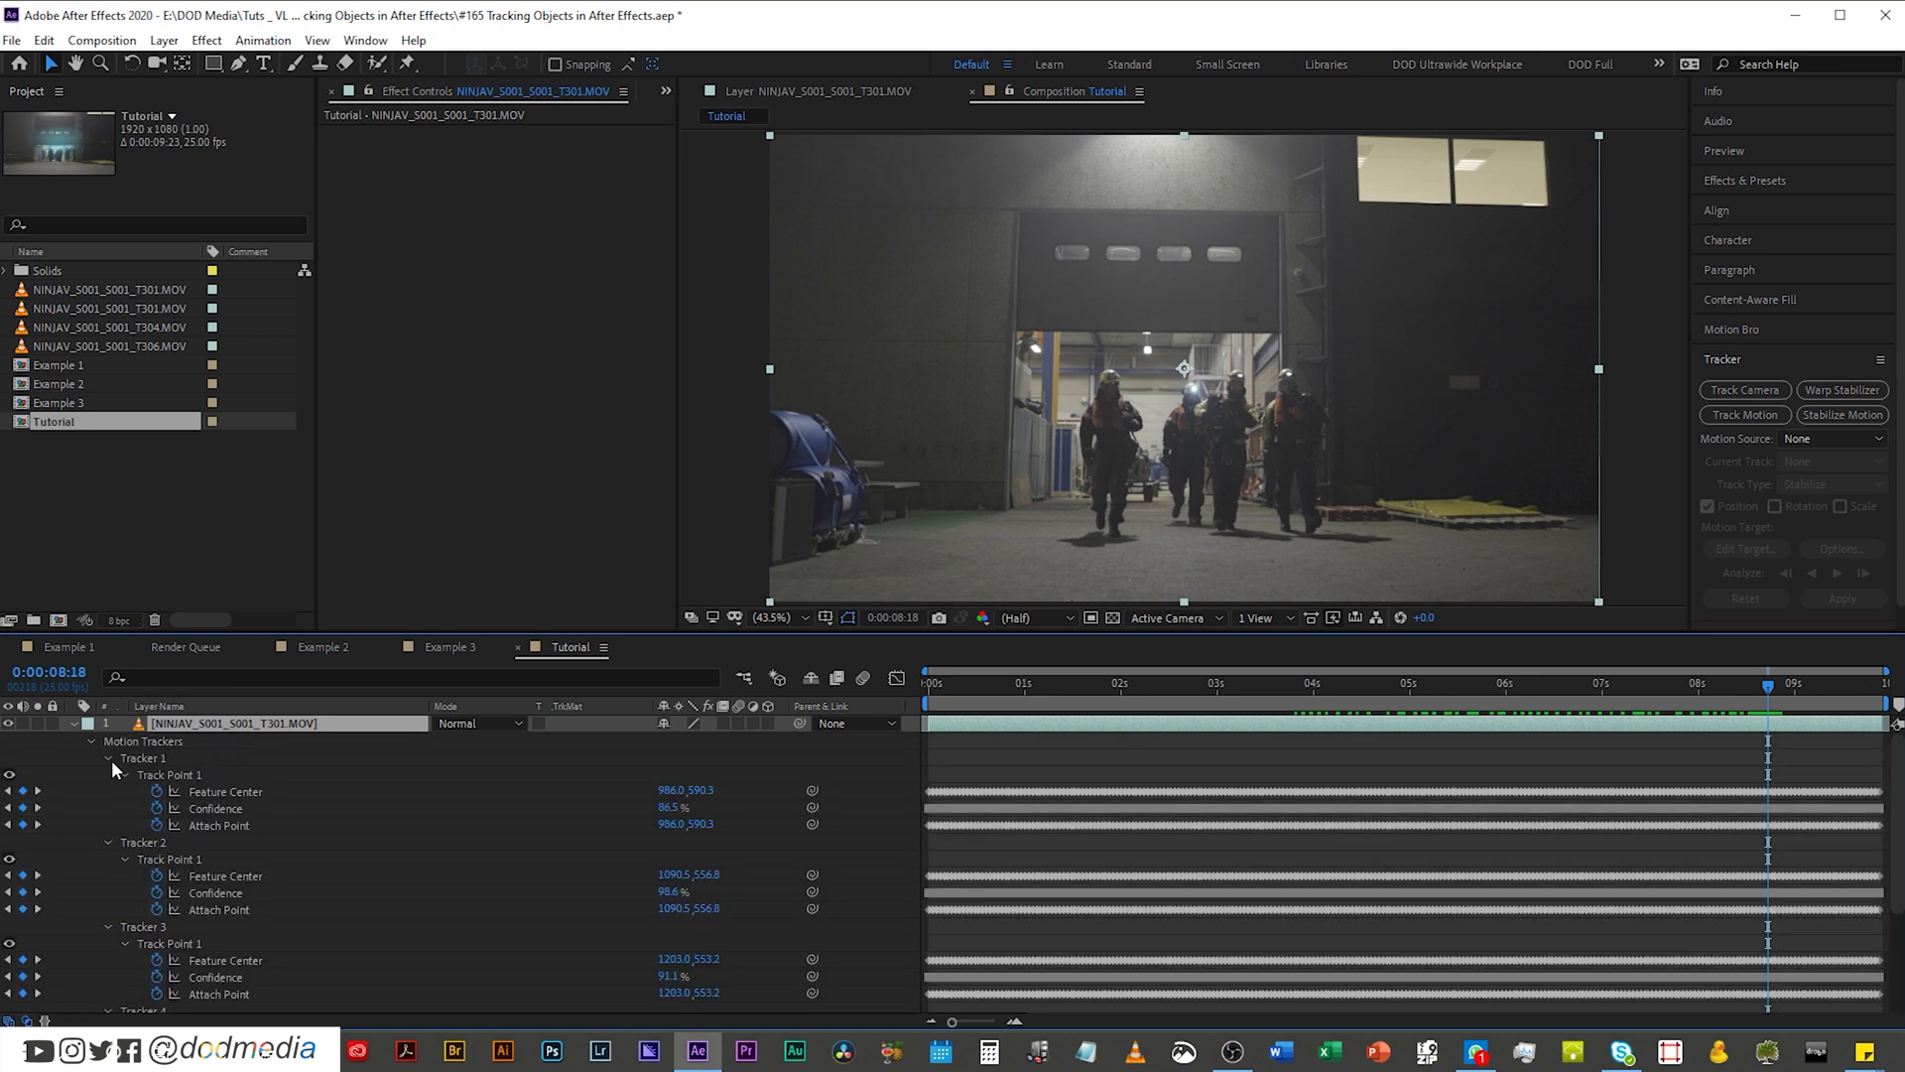
left_click(149, 741)
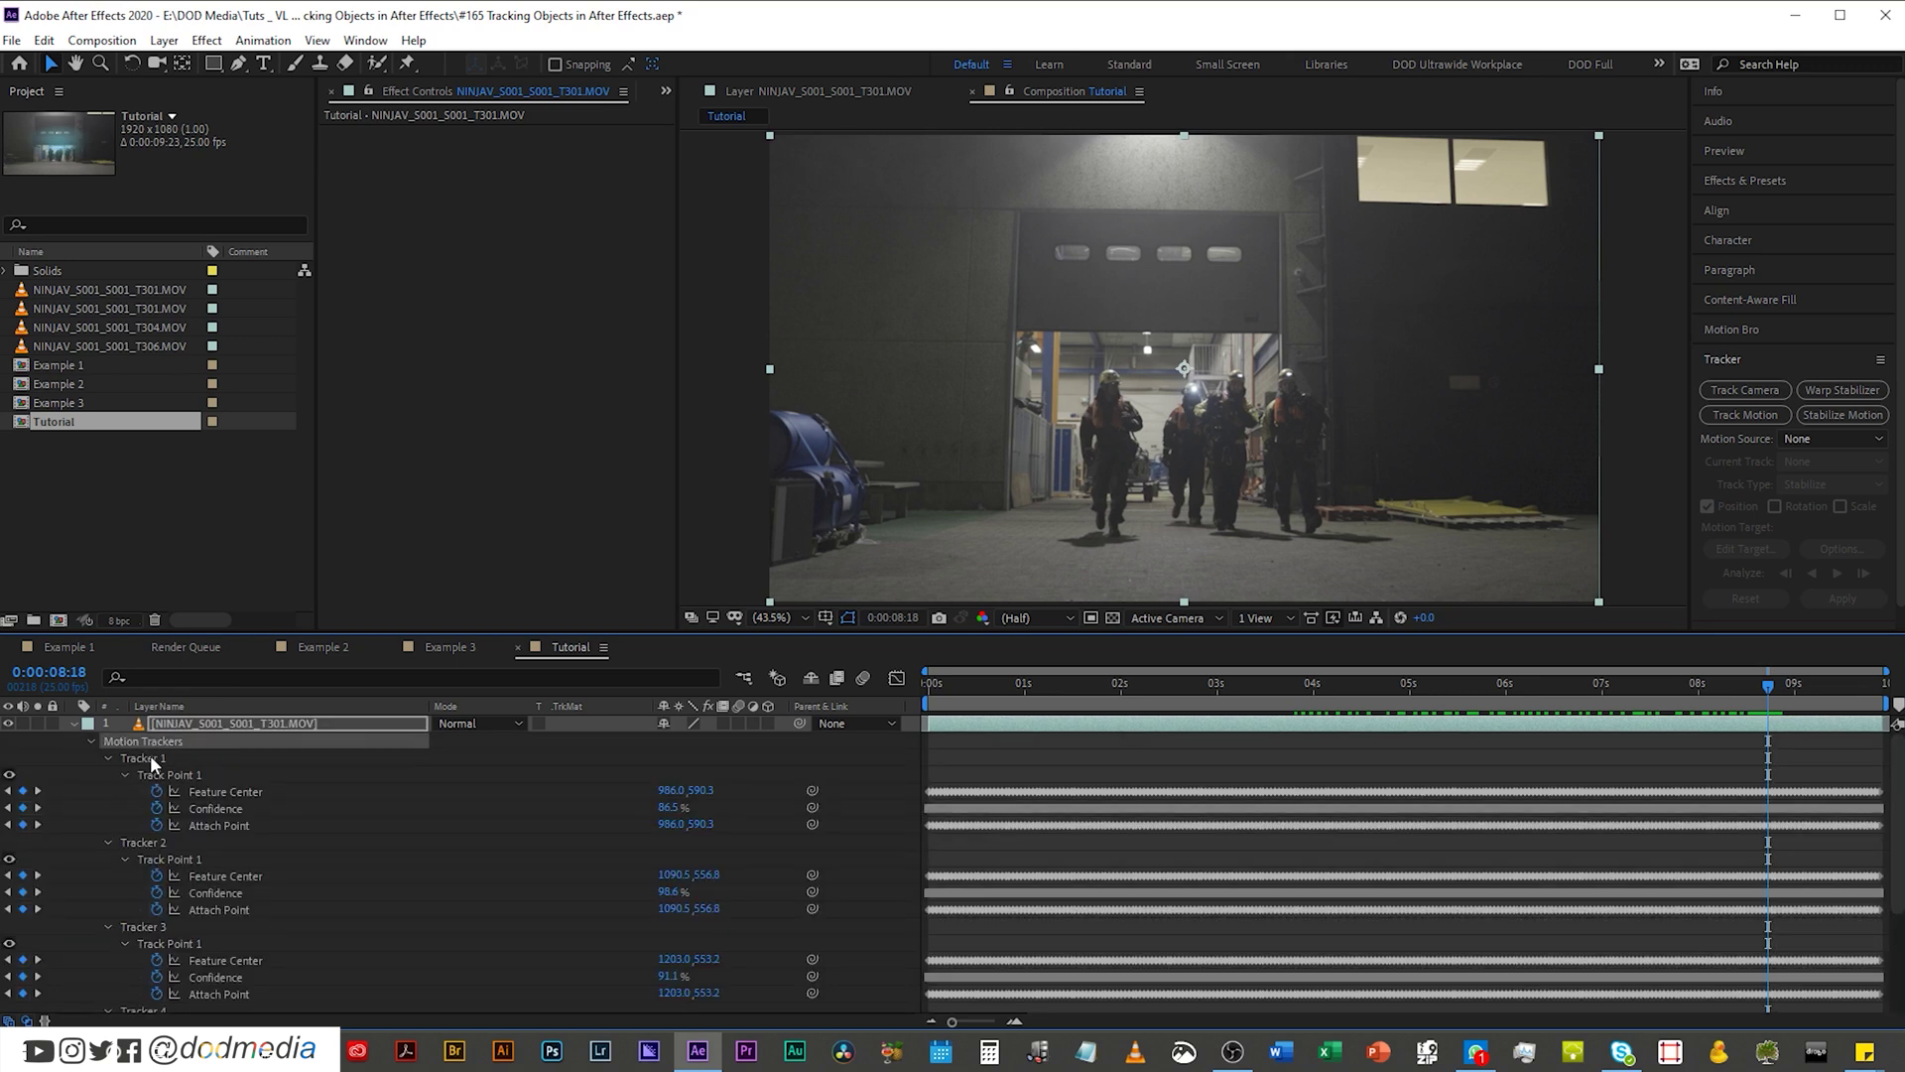
left_click(150, 758)
key("Delete")
key("Delete")
left_click(150, 758)
key("Delete")
key("Delete")
key("Delete")
key("Home")
key("space")
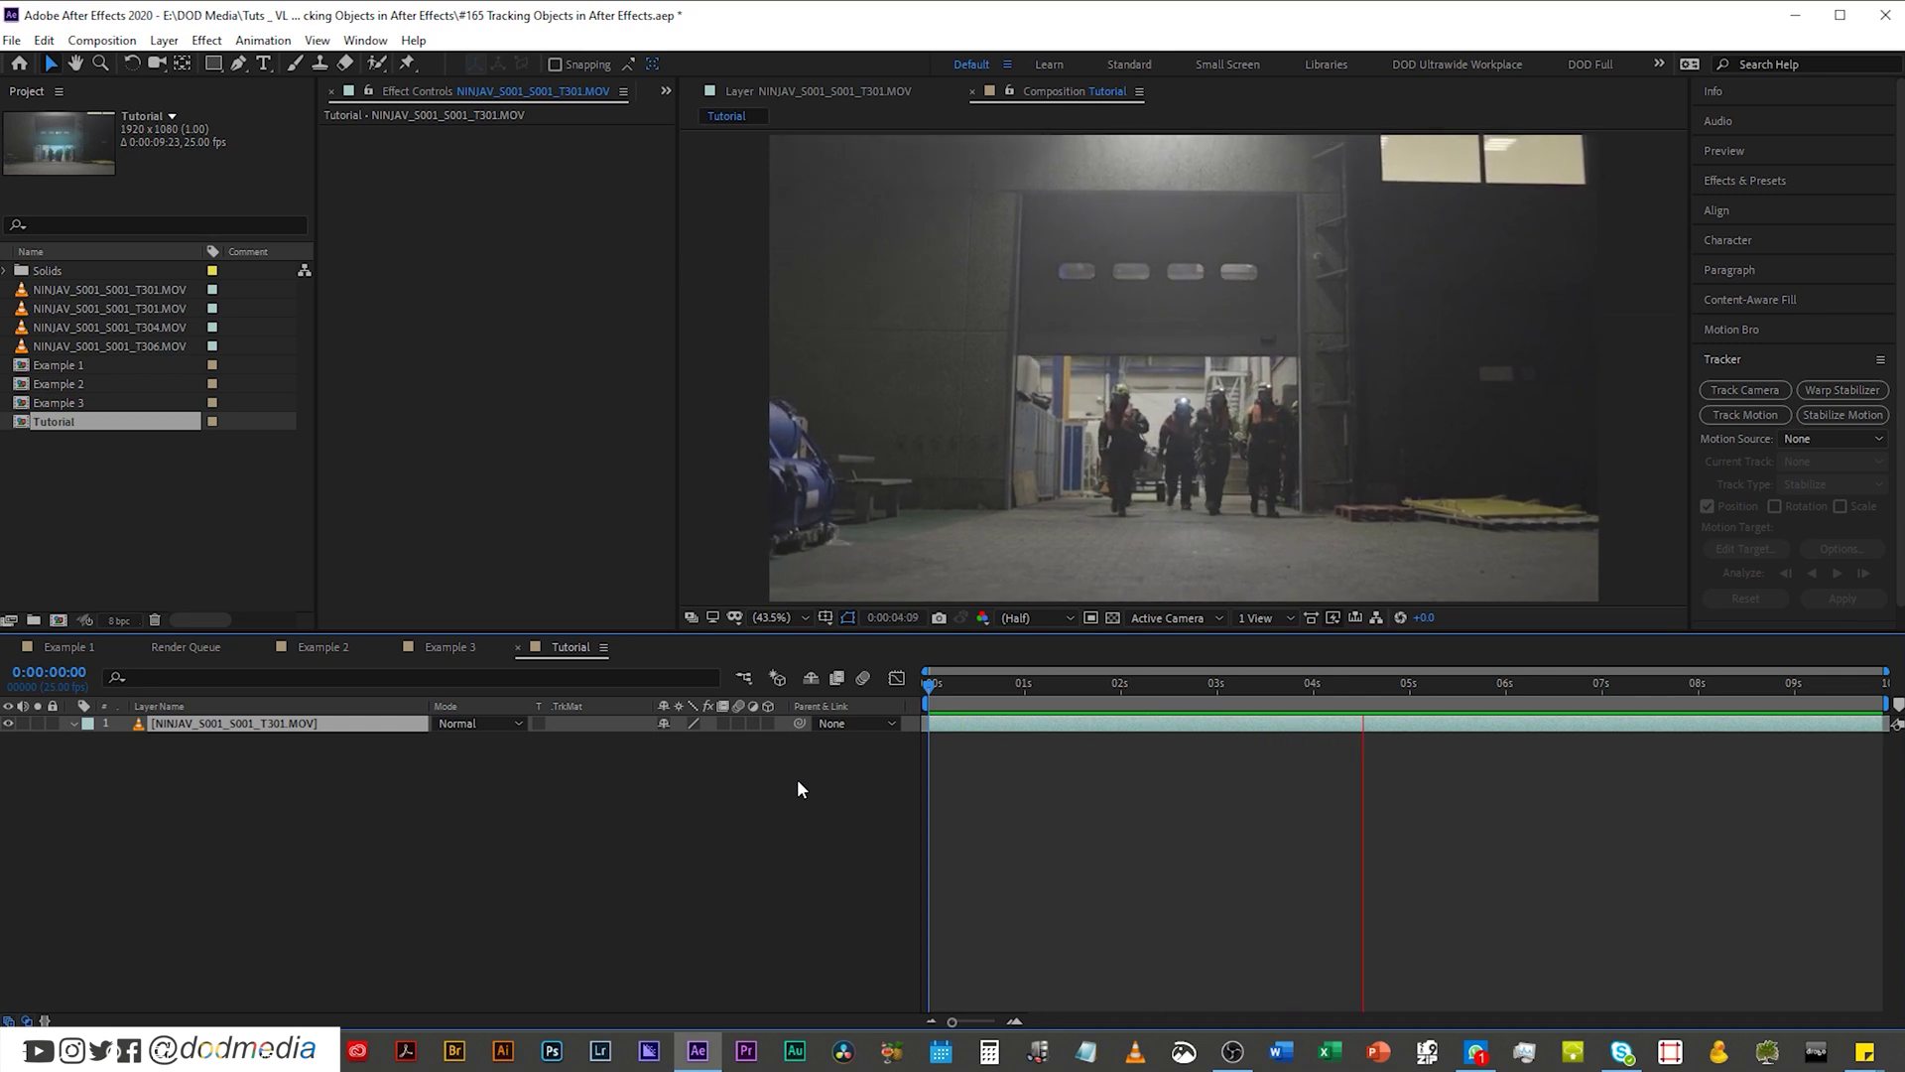
key("space")
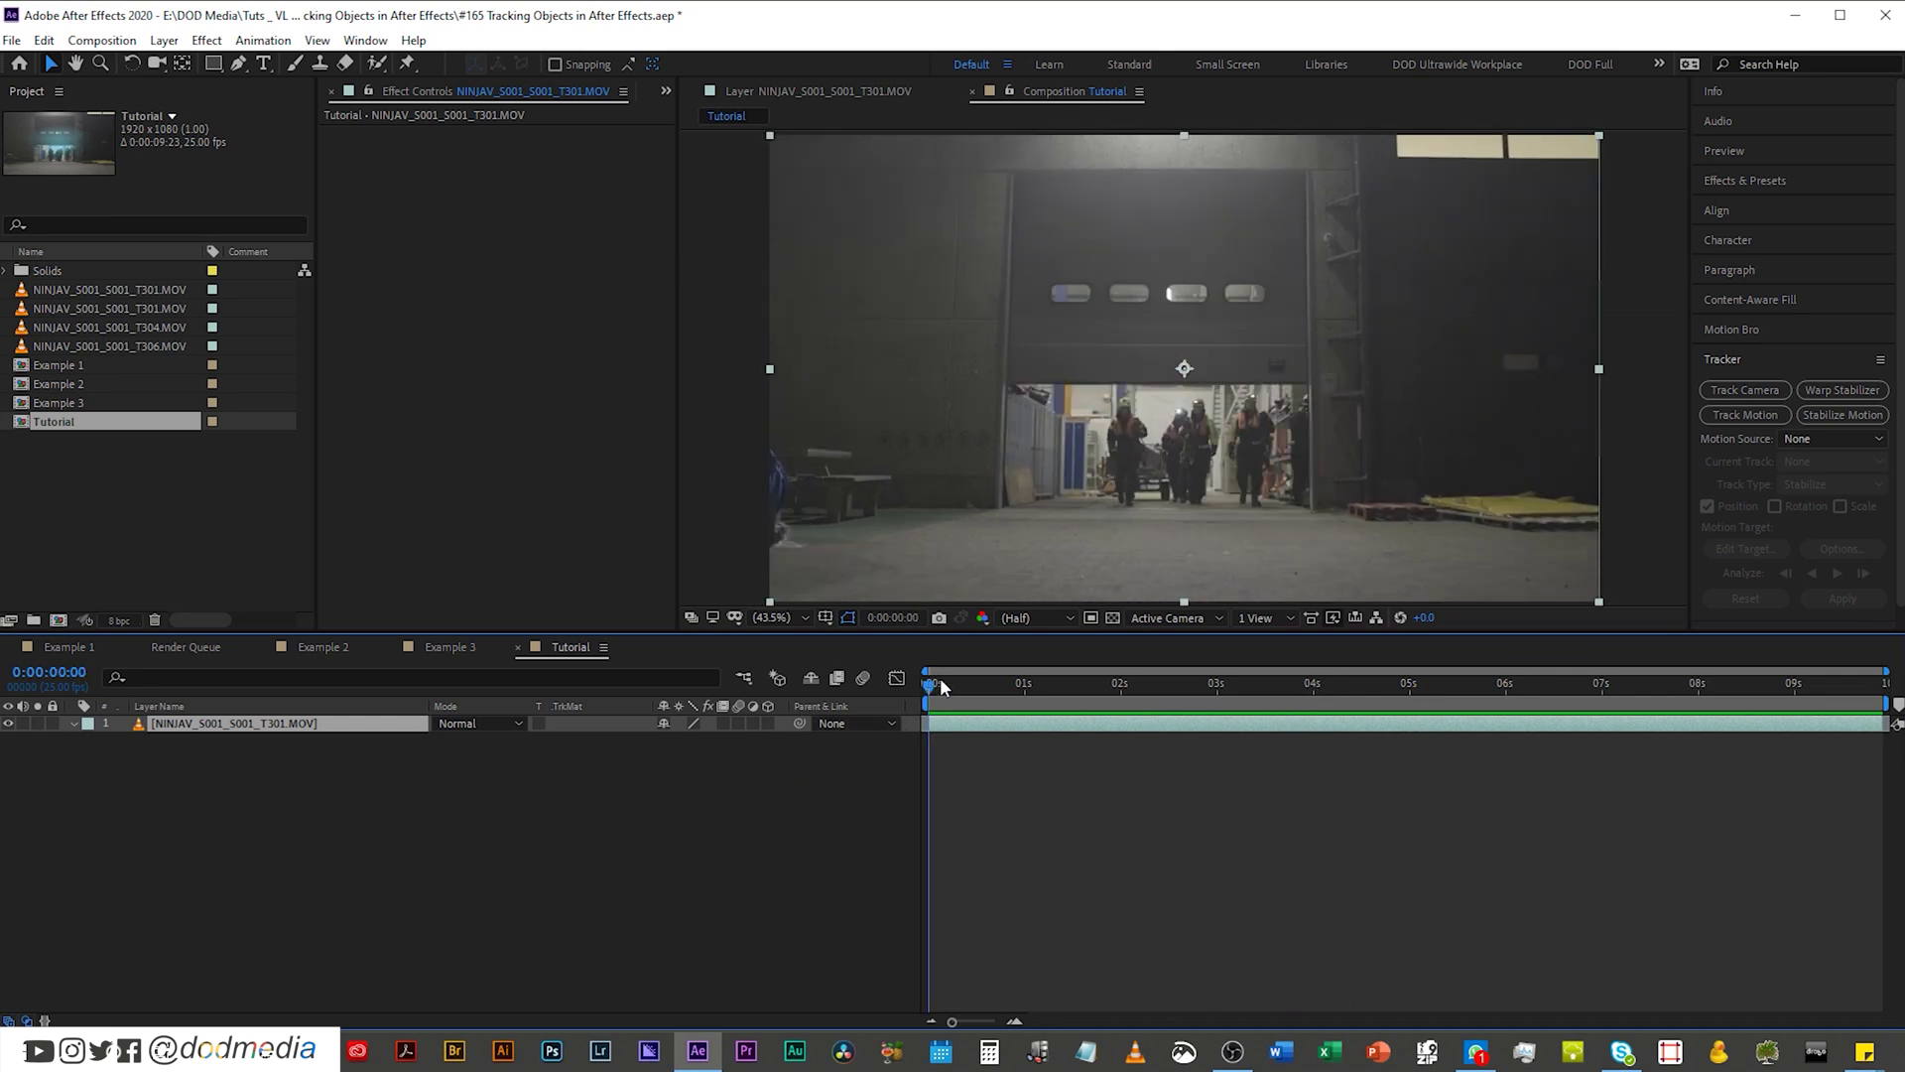
left_click_drag(1028, 698, 1250, 685)
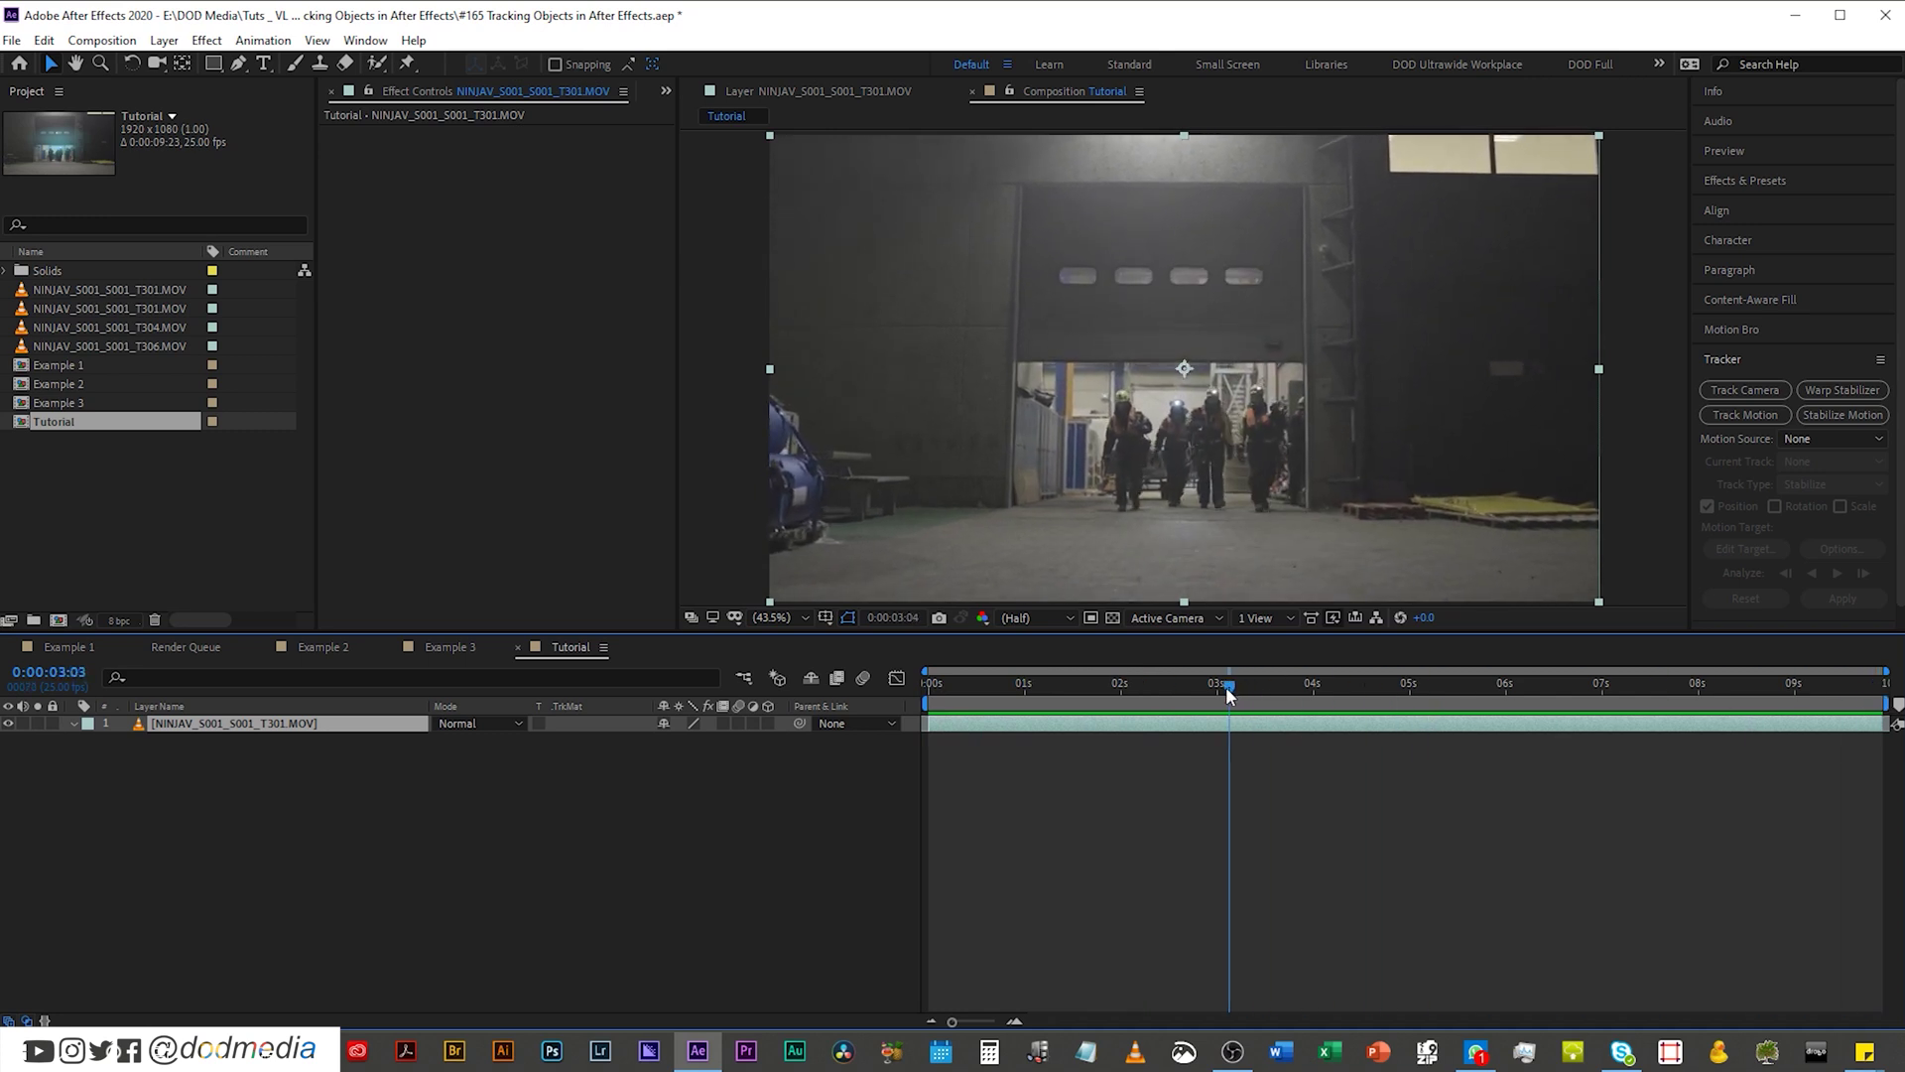
left_click_drag(1143, 710, 1043, 715)
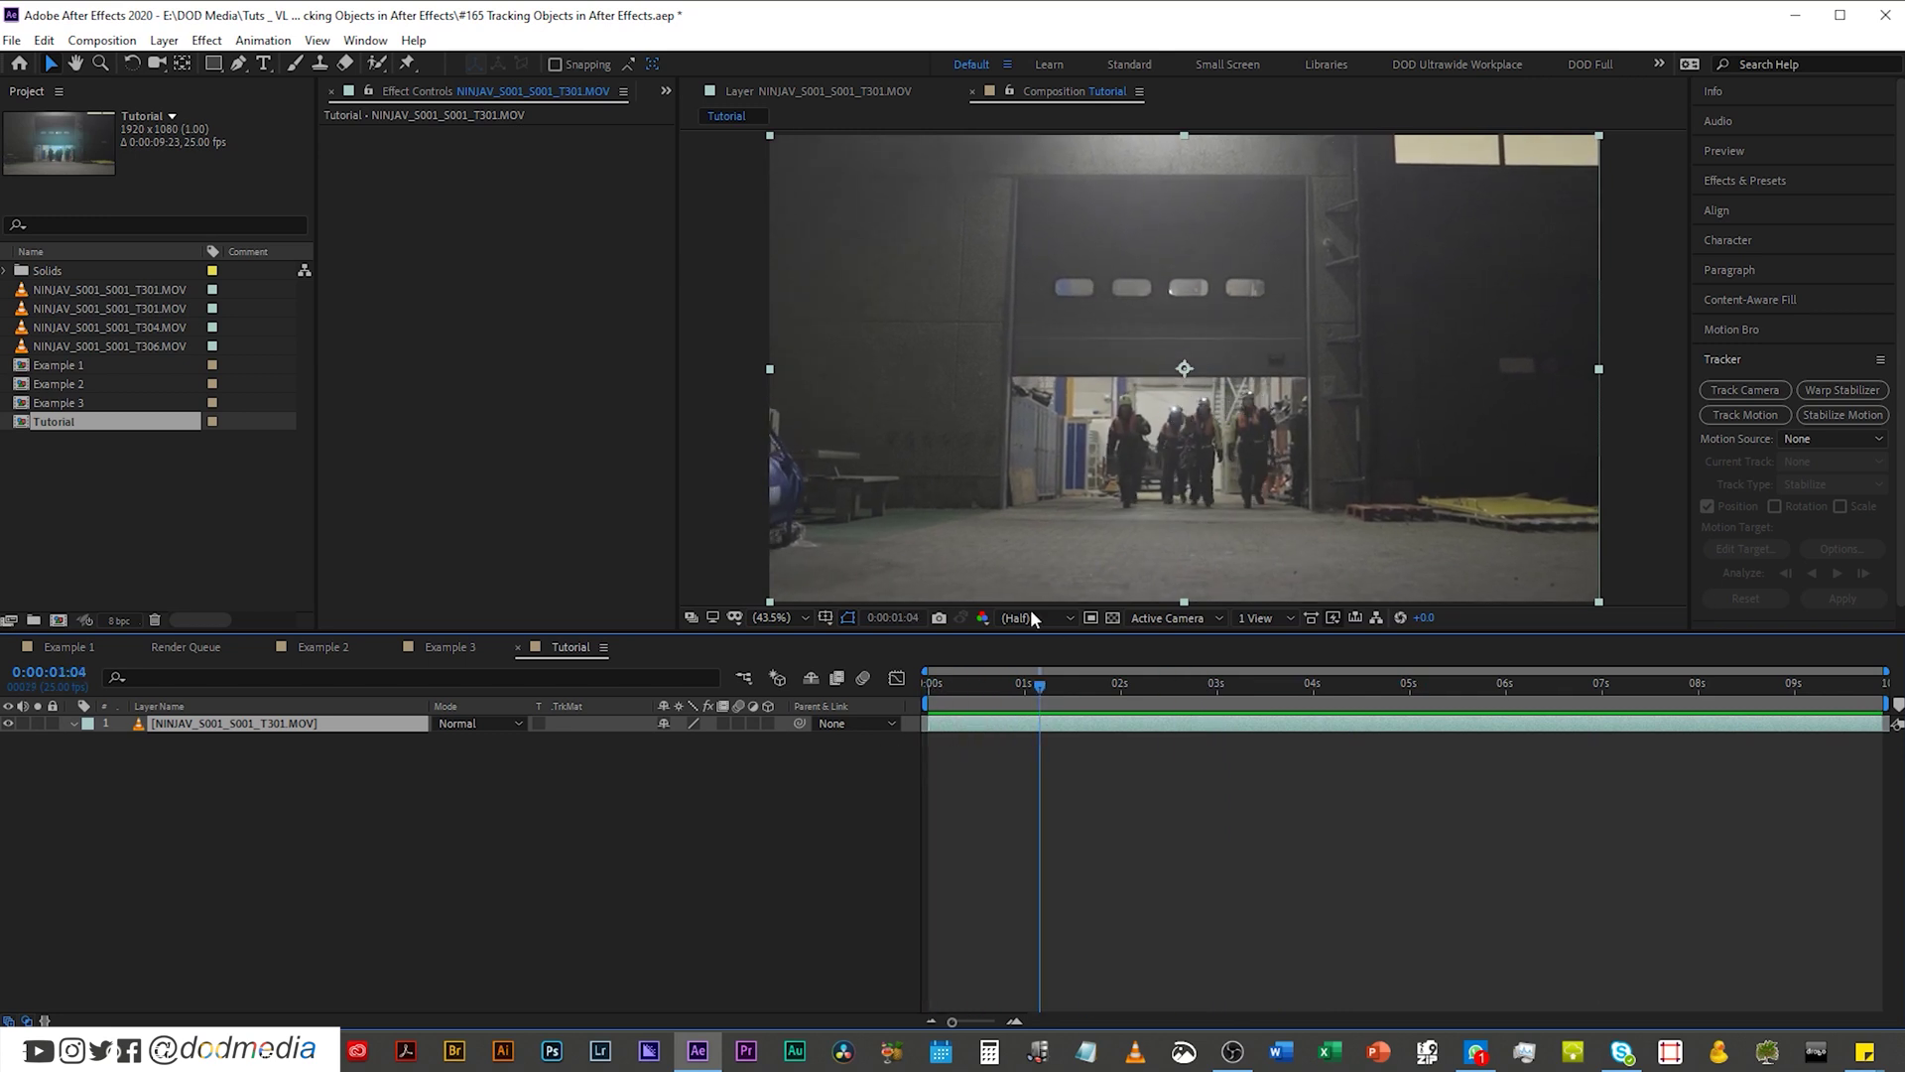
left_click_drag(1008, 685, 952, 776)
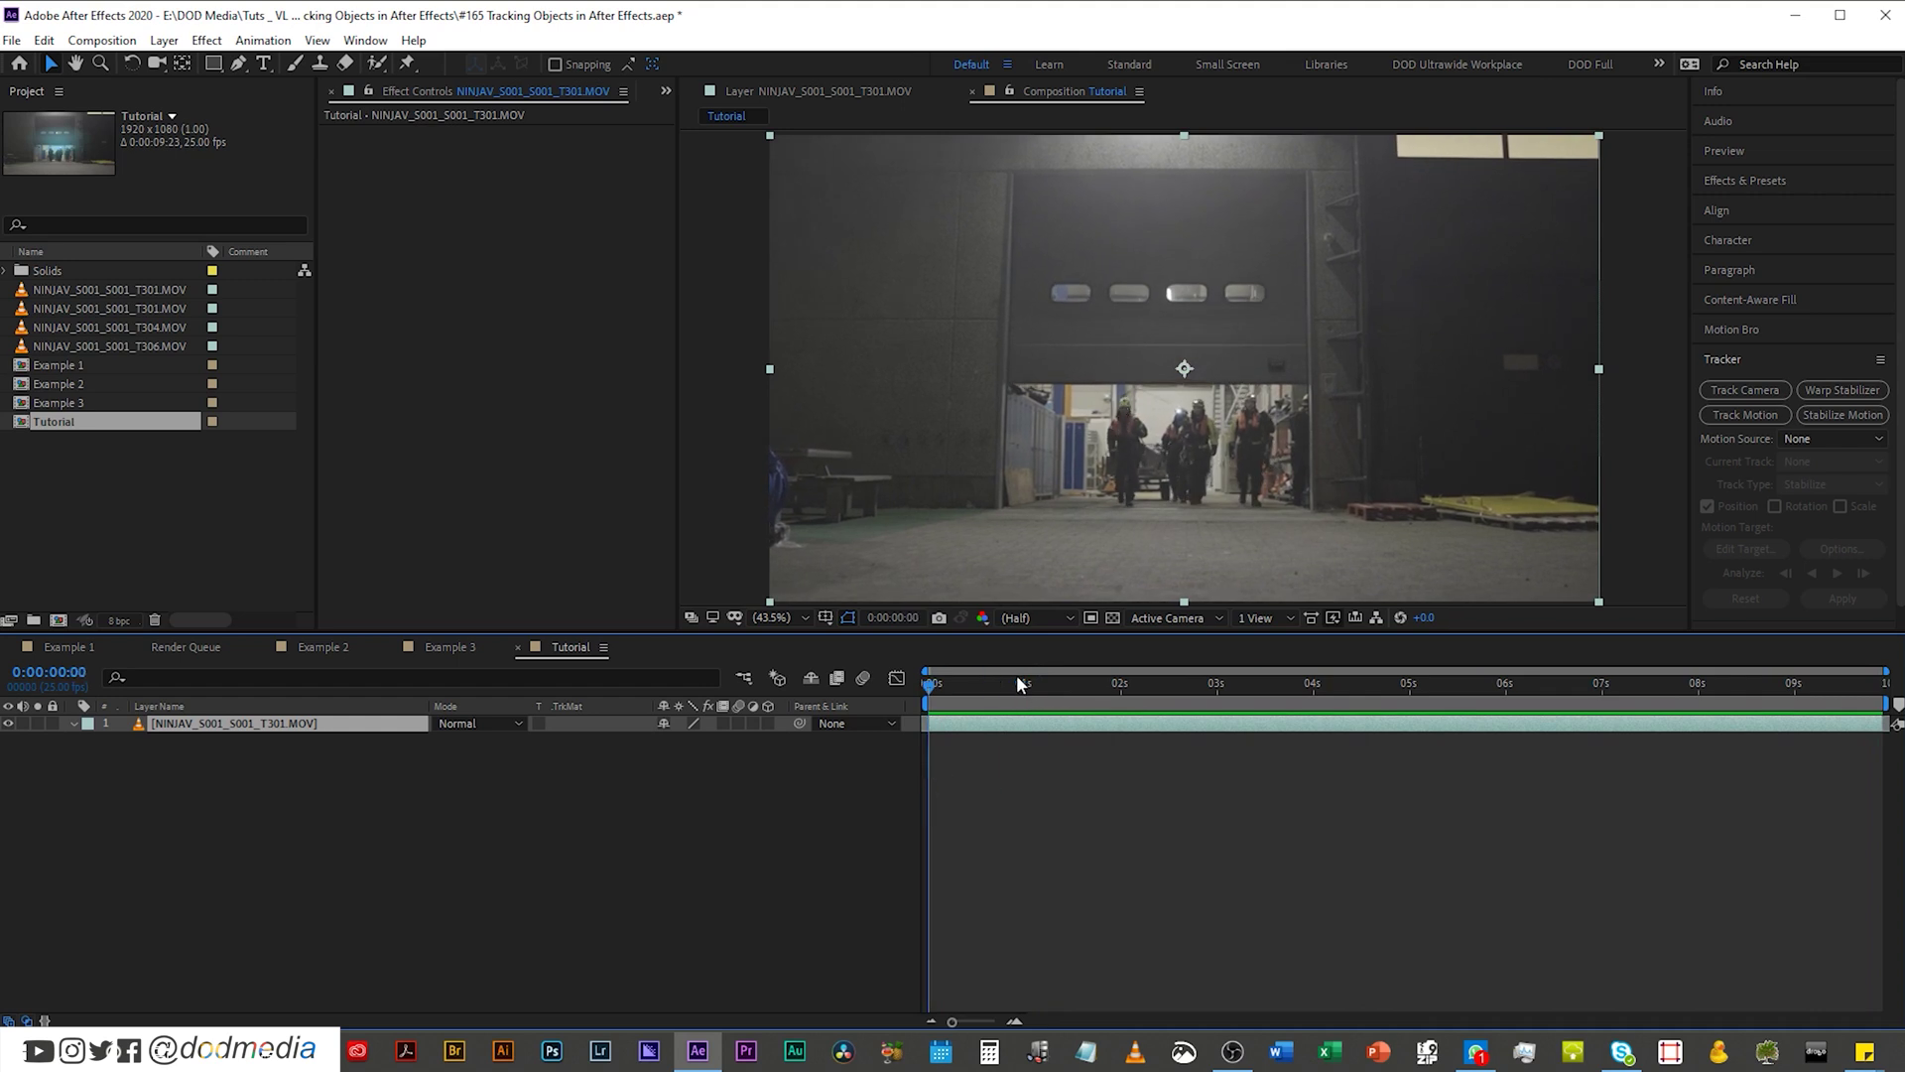
left_click_drag(942, 686, 1600, 740)
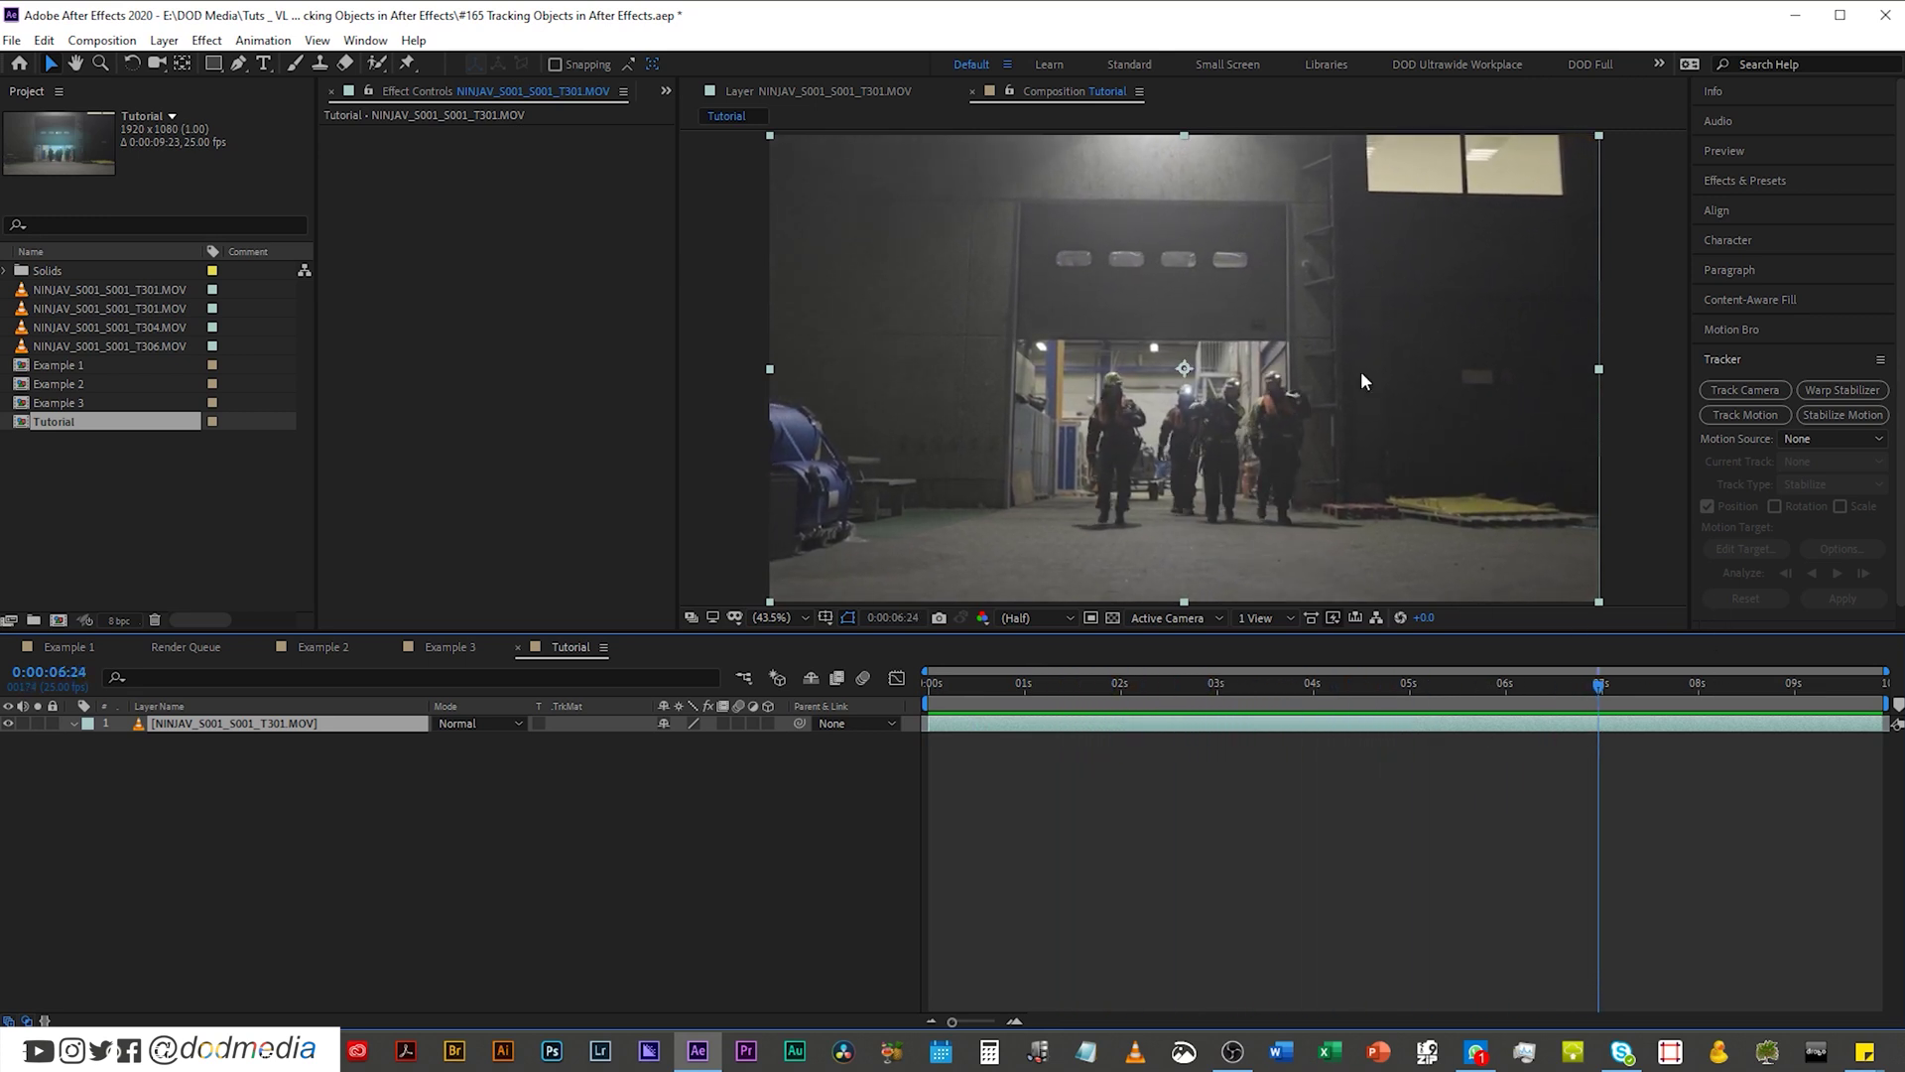
scroll(1101, 377, "up", 3)
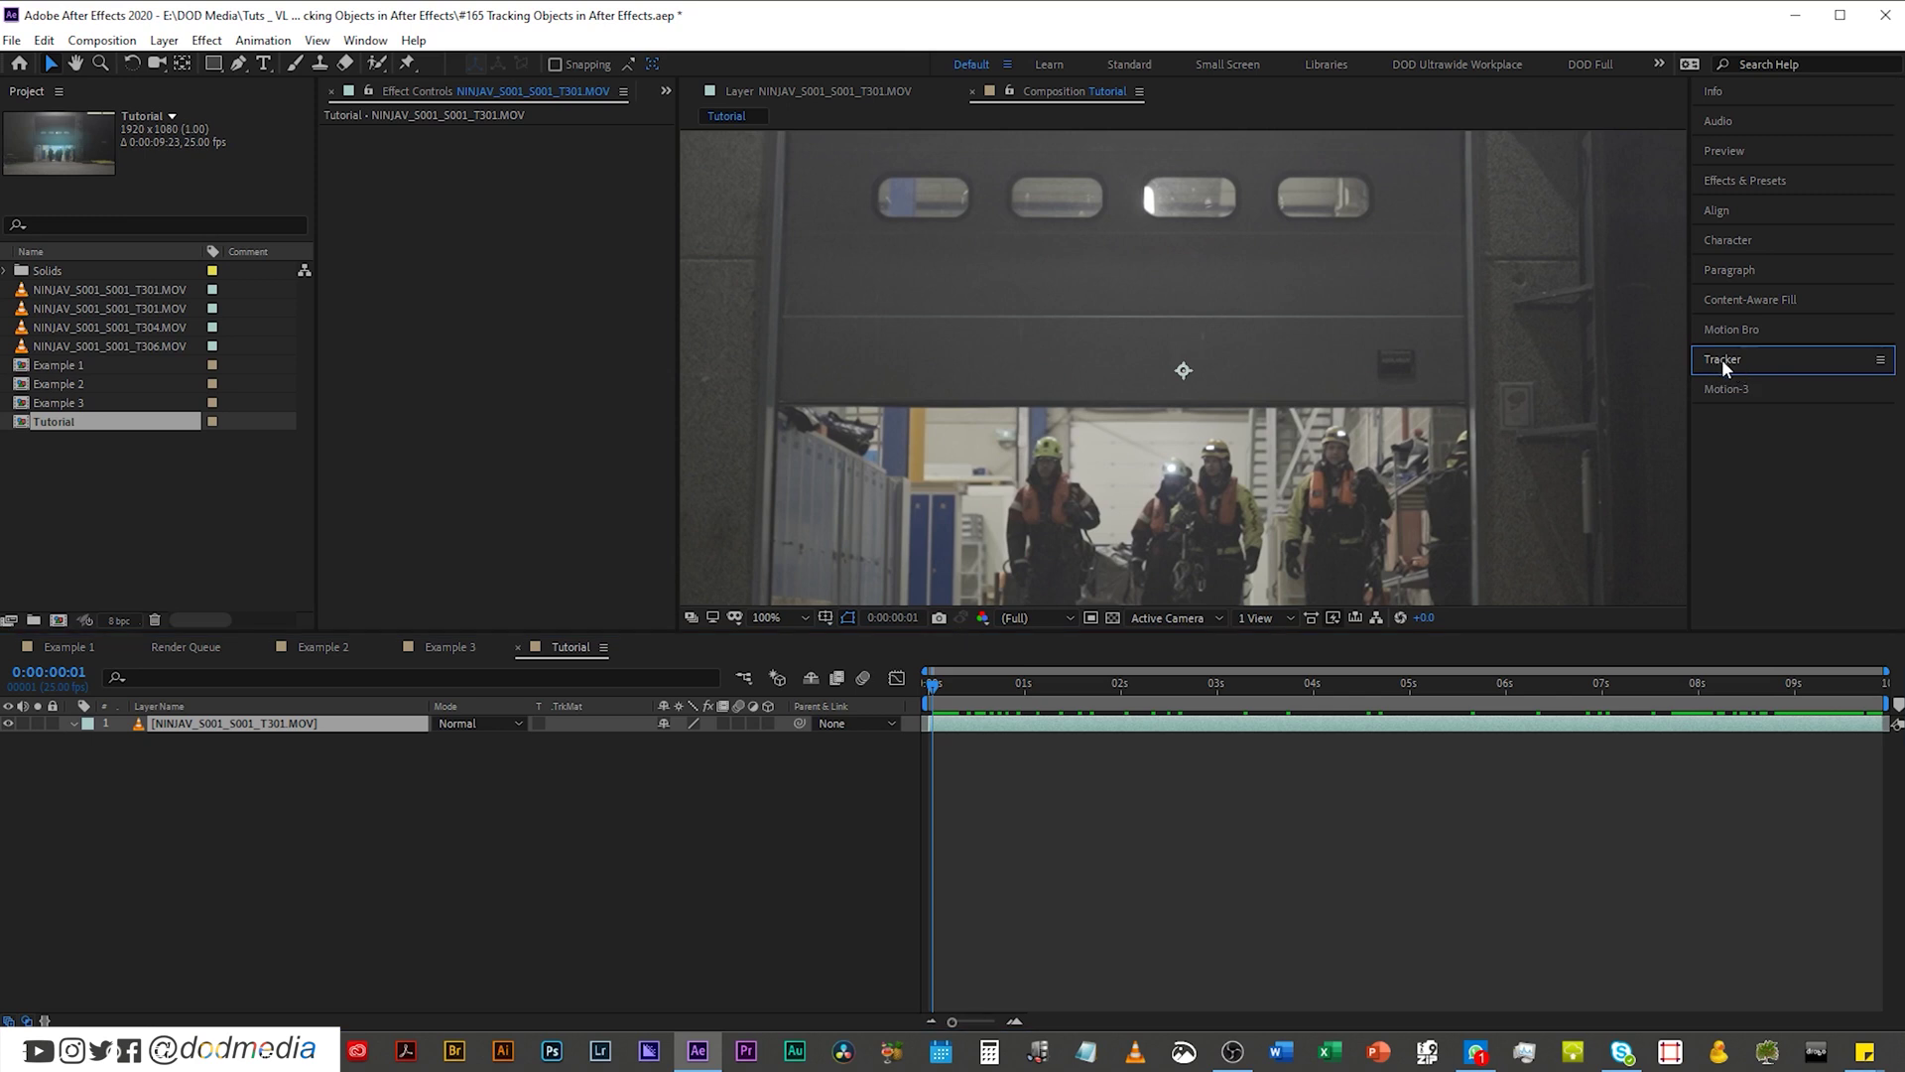
Step: Show the Tracker panel from the Window menu and run Track Motion on the footage layer
left_click(1738, 361)
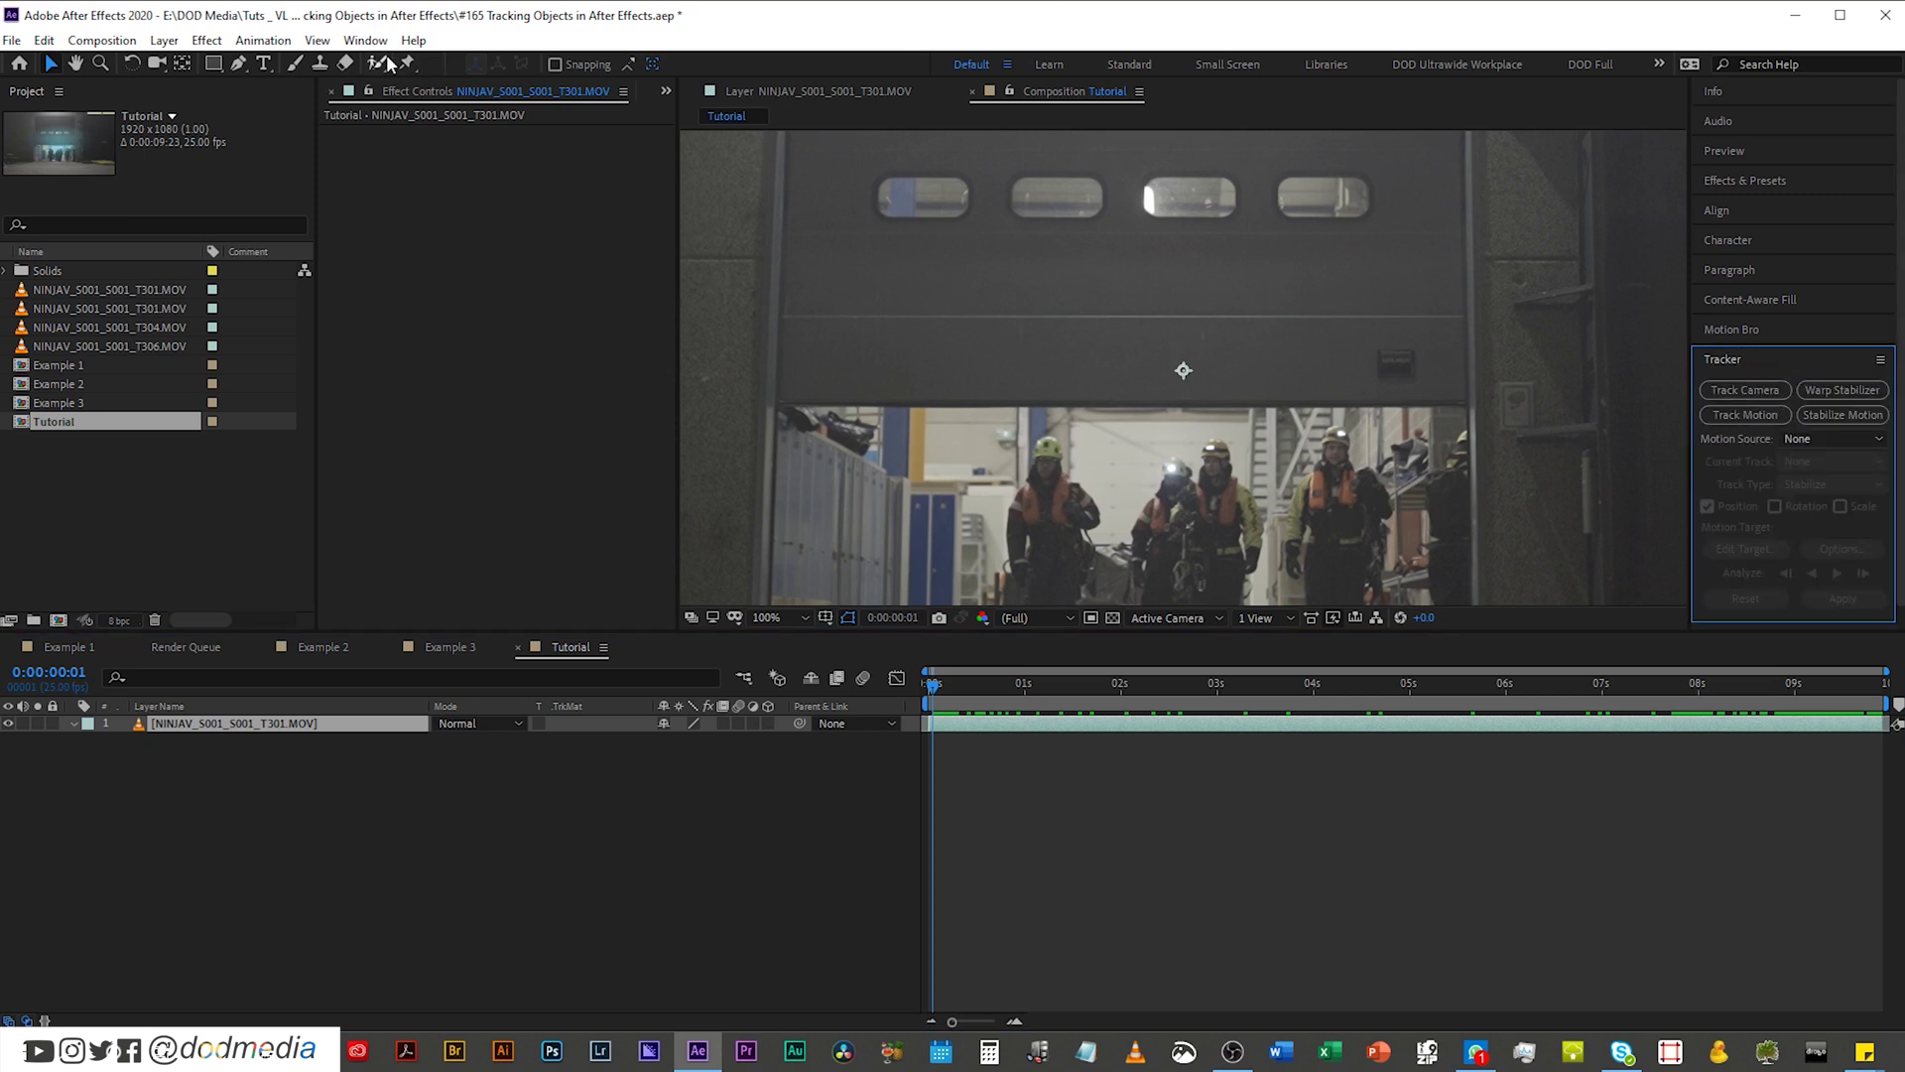
left_click(365, 39)
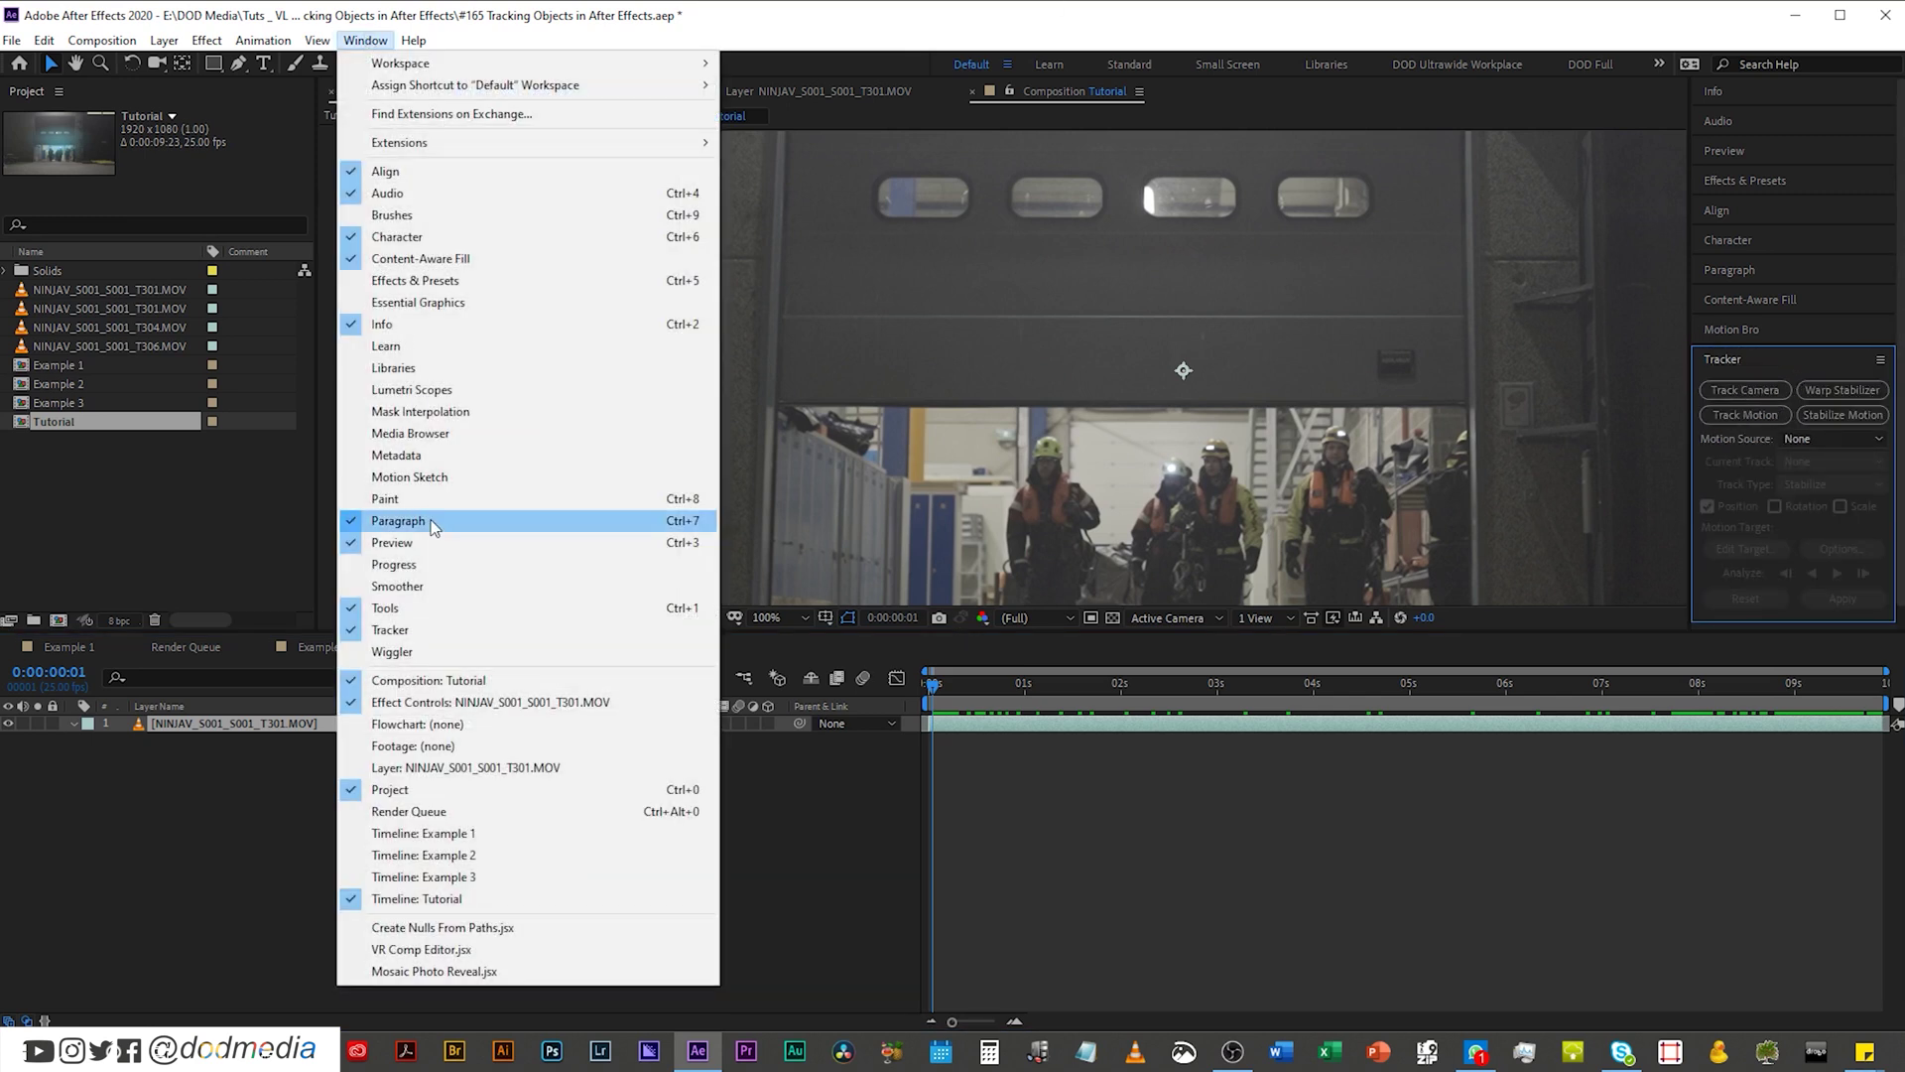
left_click(416, 629)
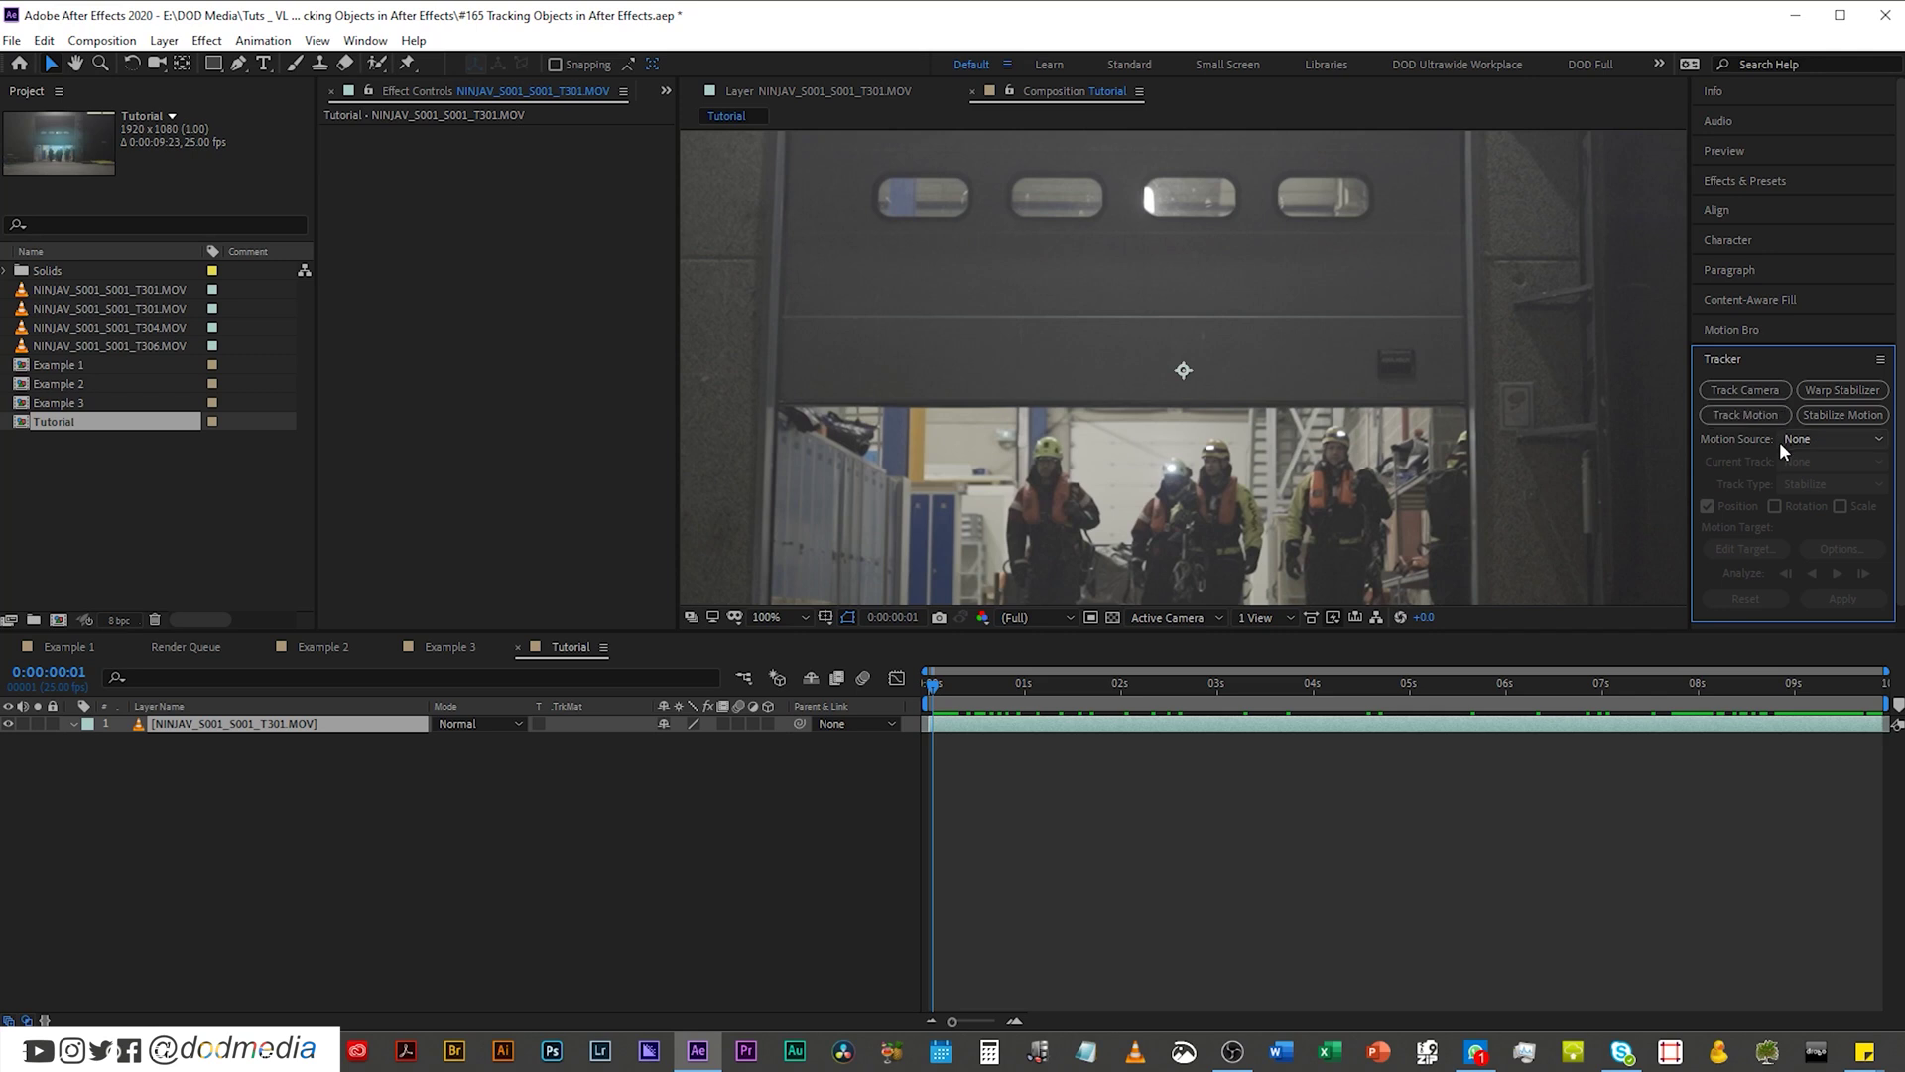
left_click(1742, 415)
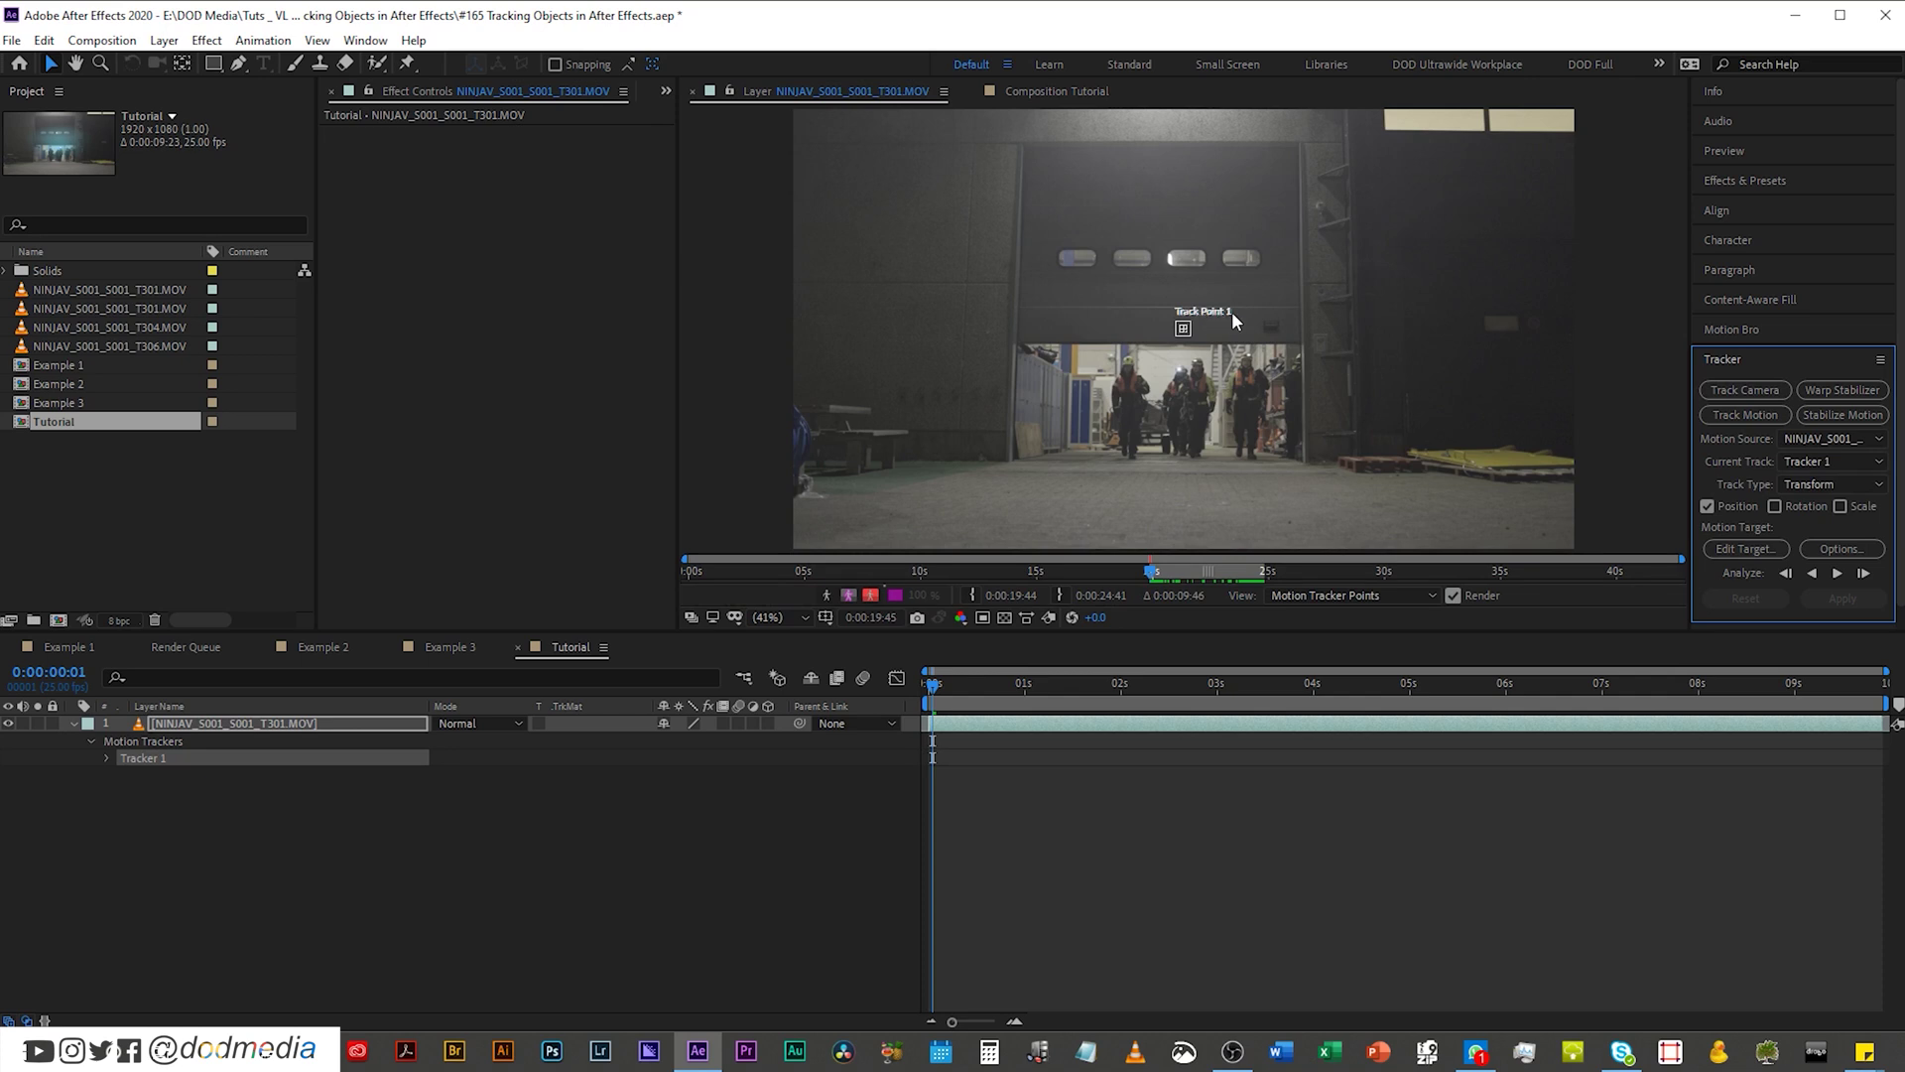
Step: Move Track Point 1 onto the middle worker's helmet light
scroll(1191, 382, "up", 4)
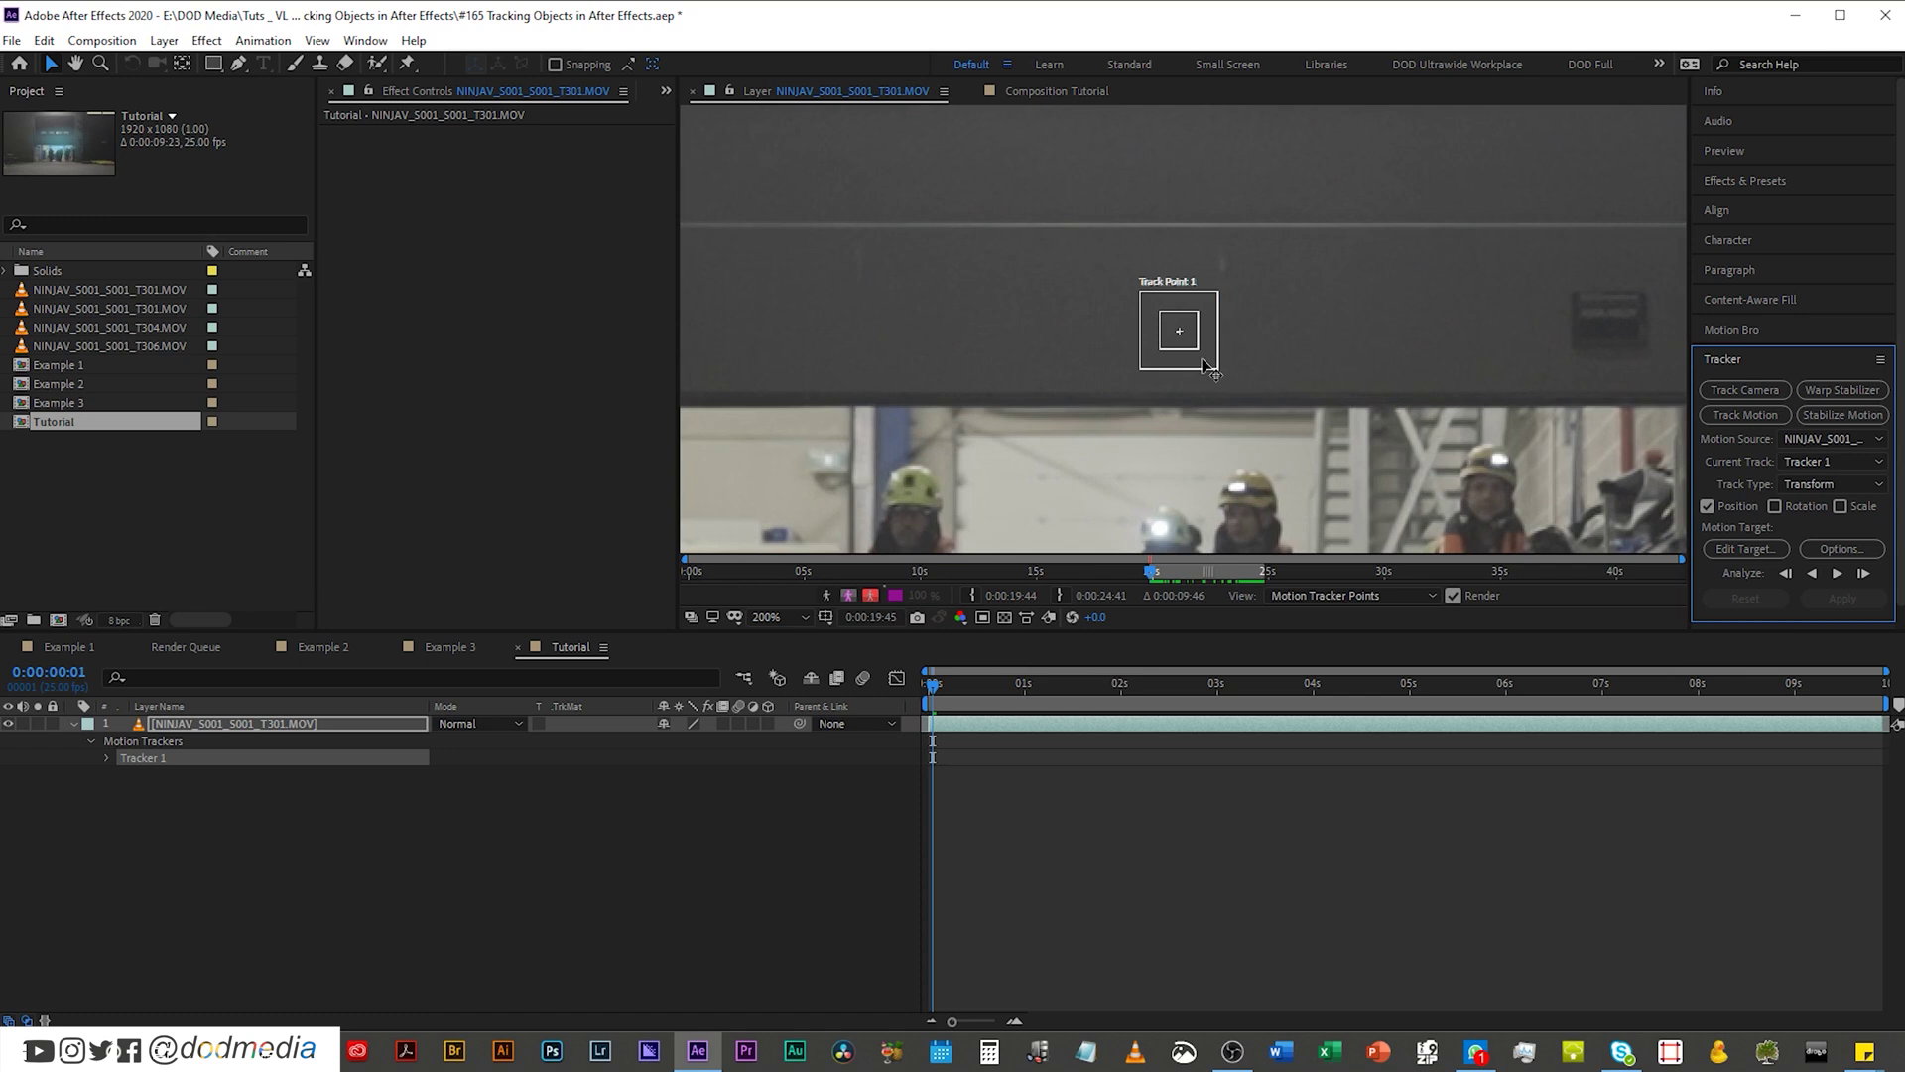
left_click_drag(1203, 365, 1258, 516)
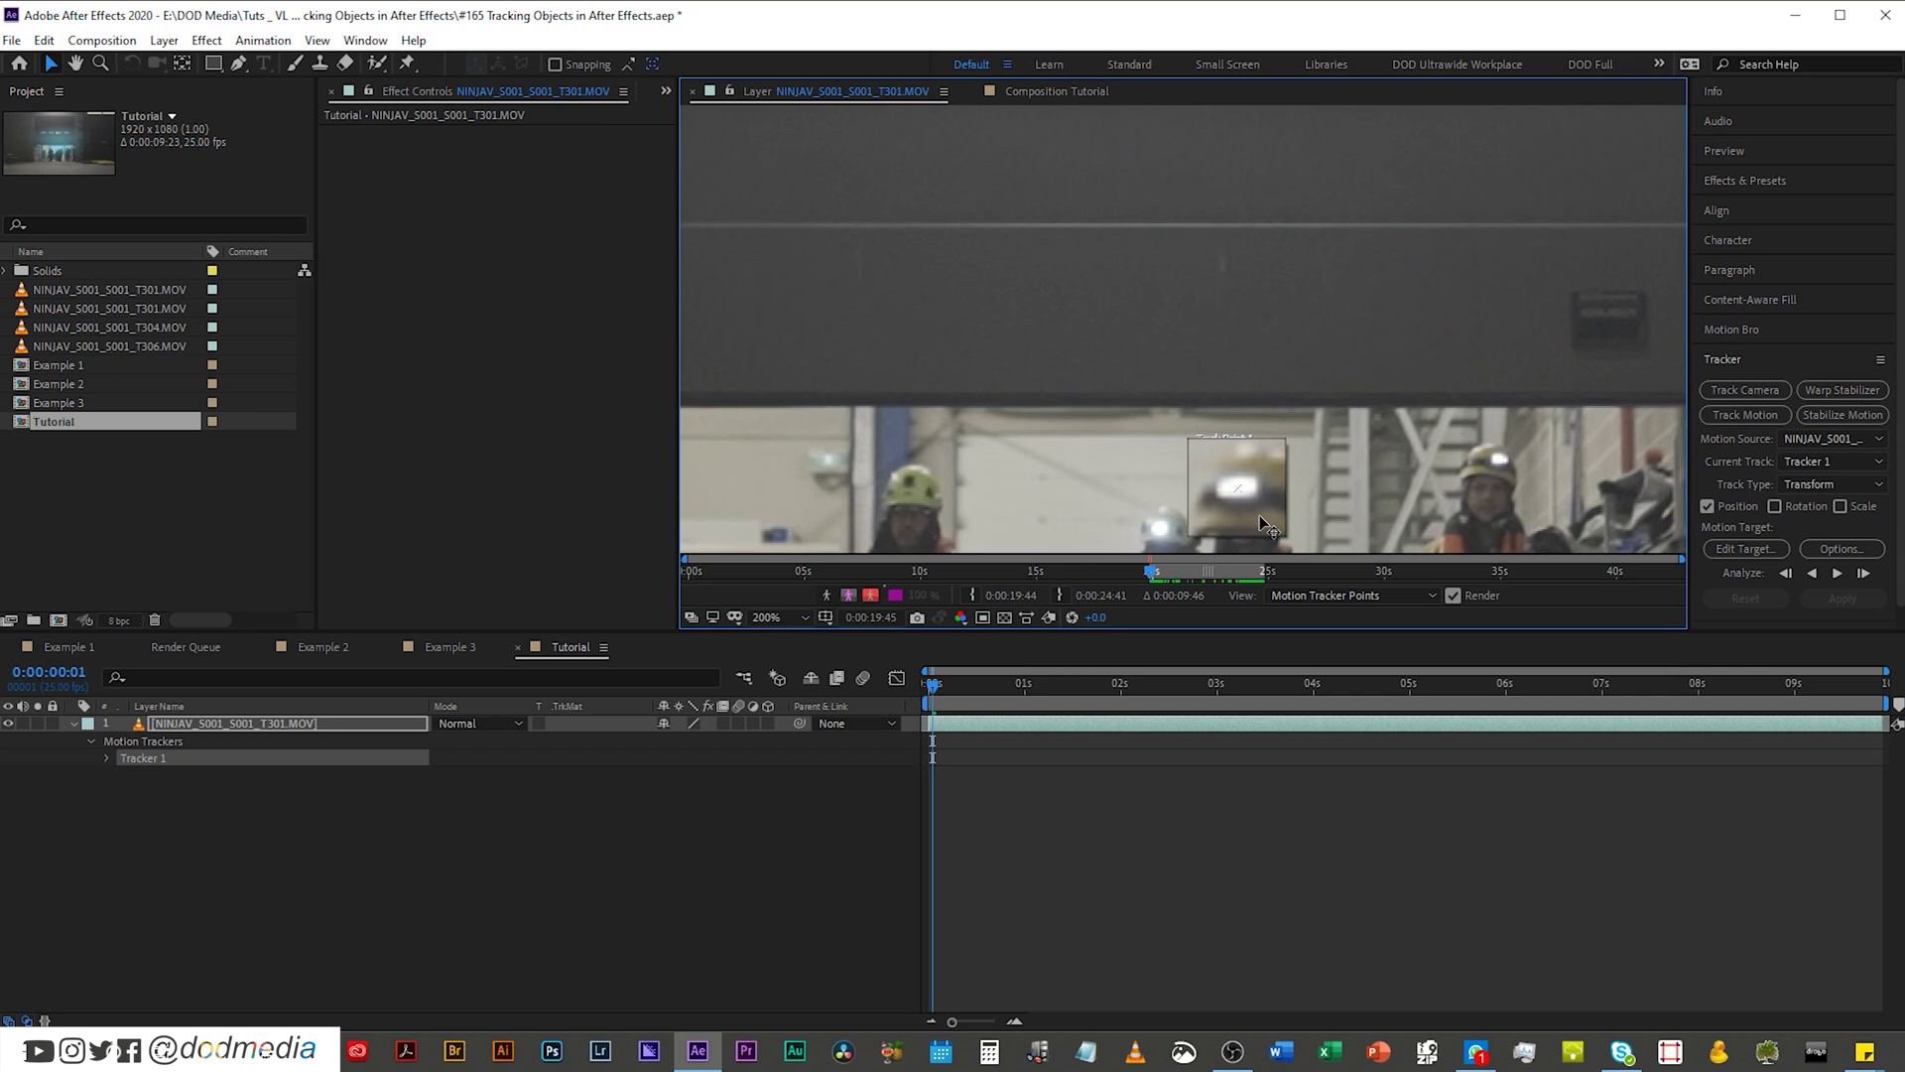
left_click_drag(1259, 515, 1259, 515)
Step: Shrink the feature box to the helmet light and fit the search box around the helmet
scroll(1280, 496, "up", 1)
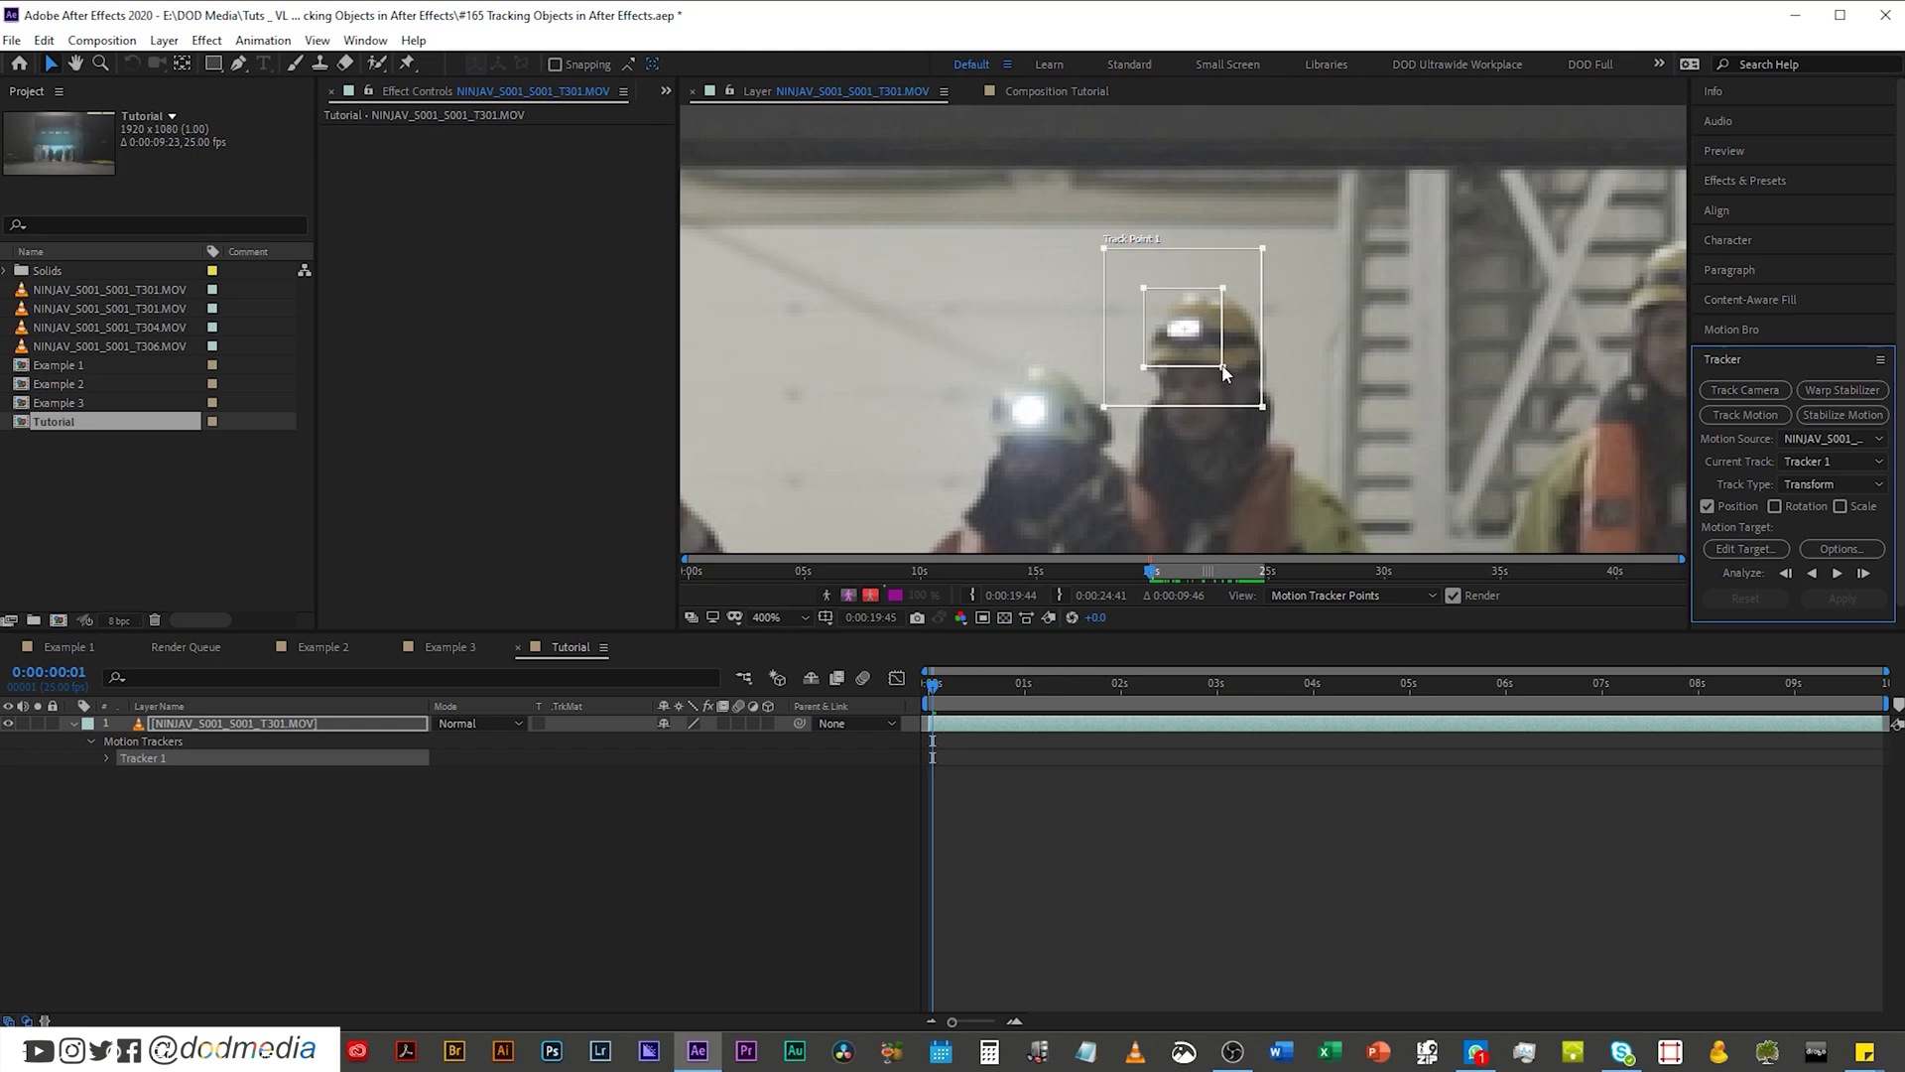
left_click_drag(1222, 369, 1328, 413)
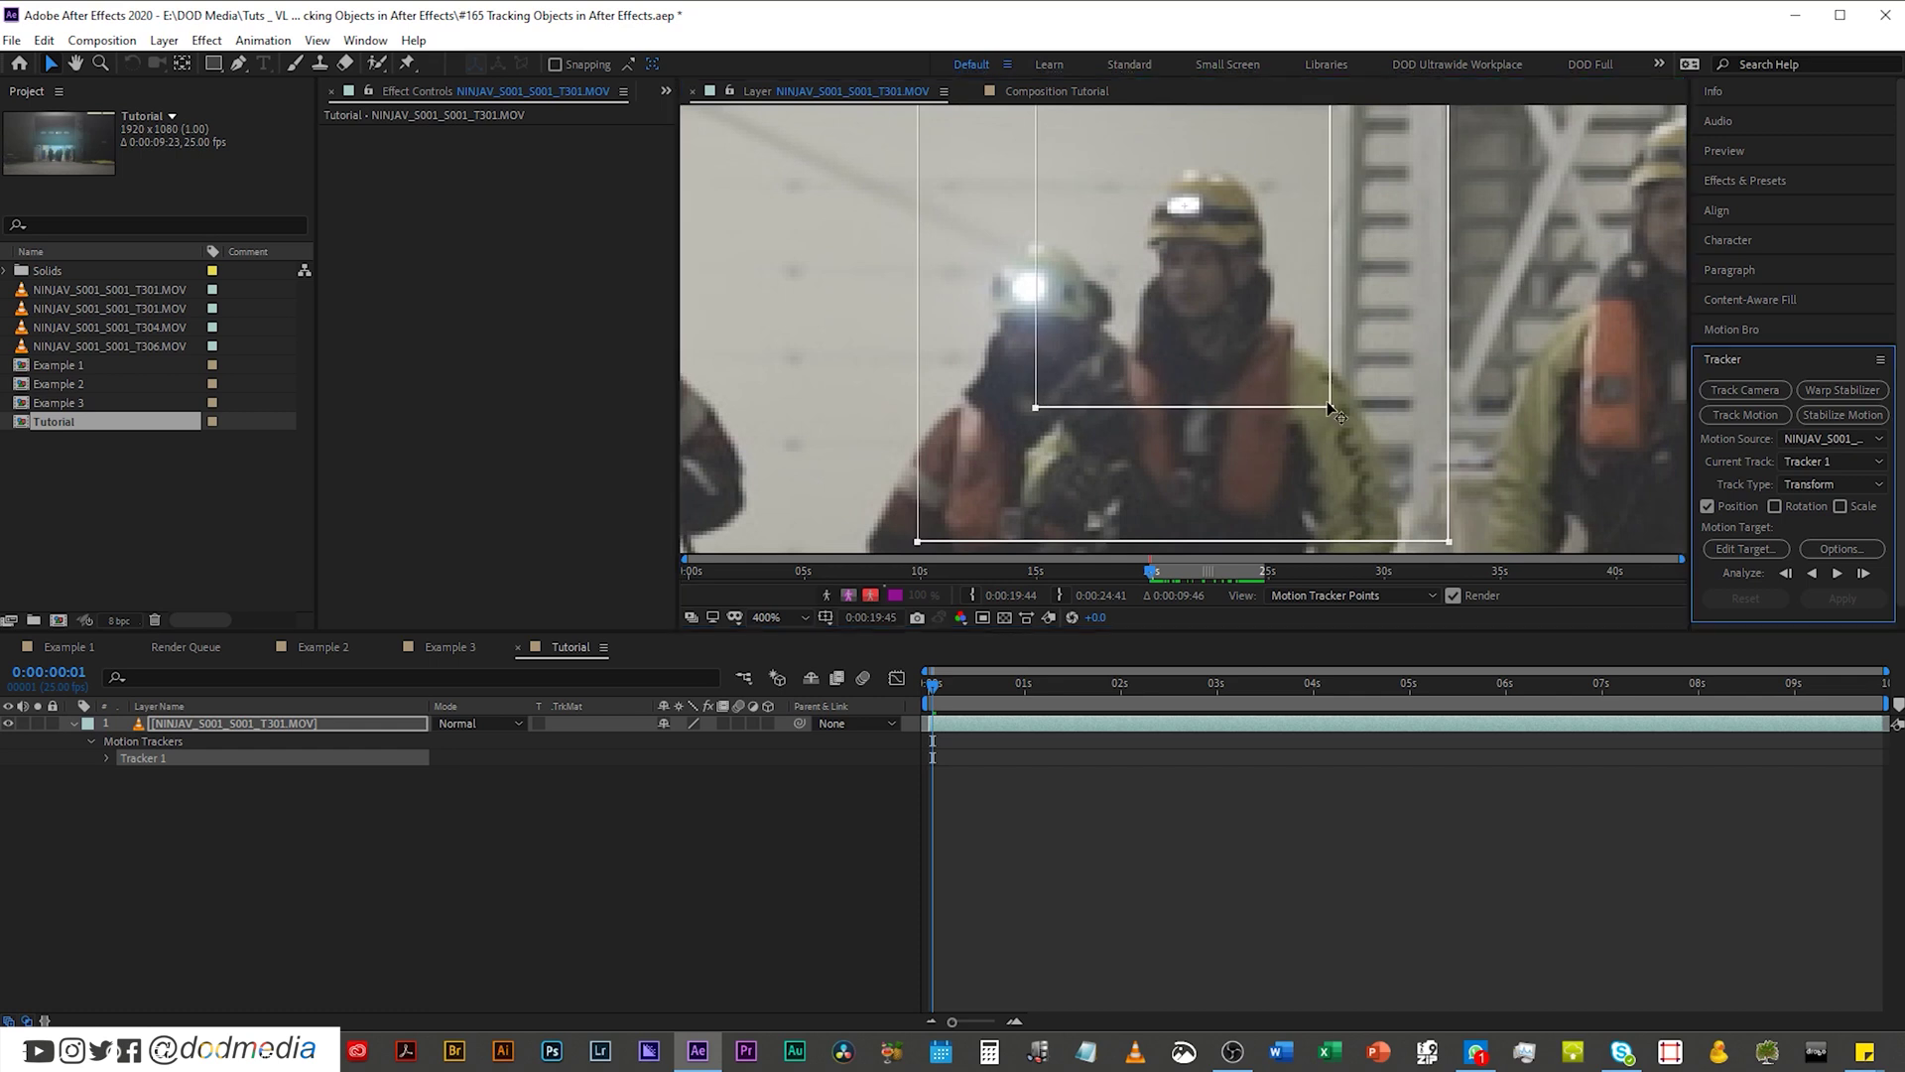
scroll(1311, 395, "down", 1)
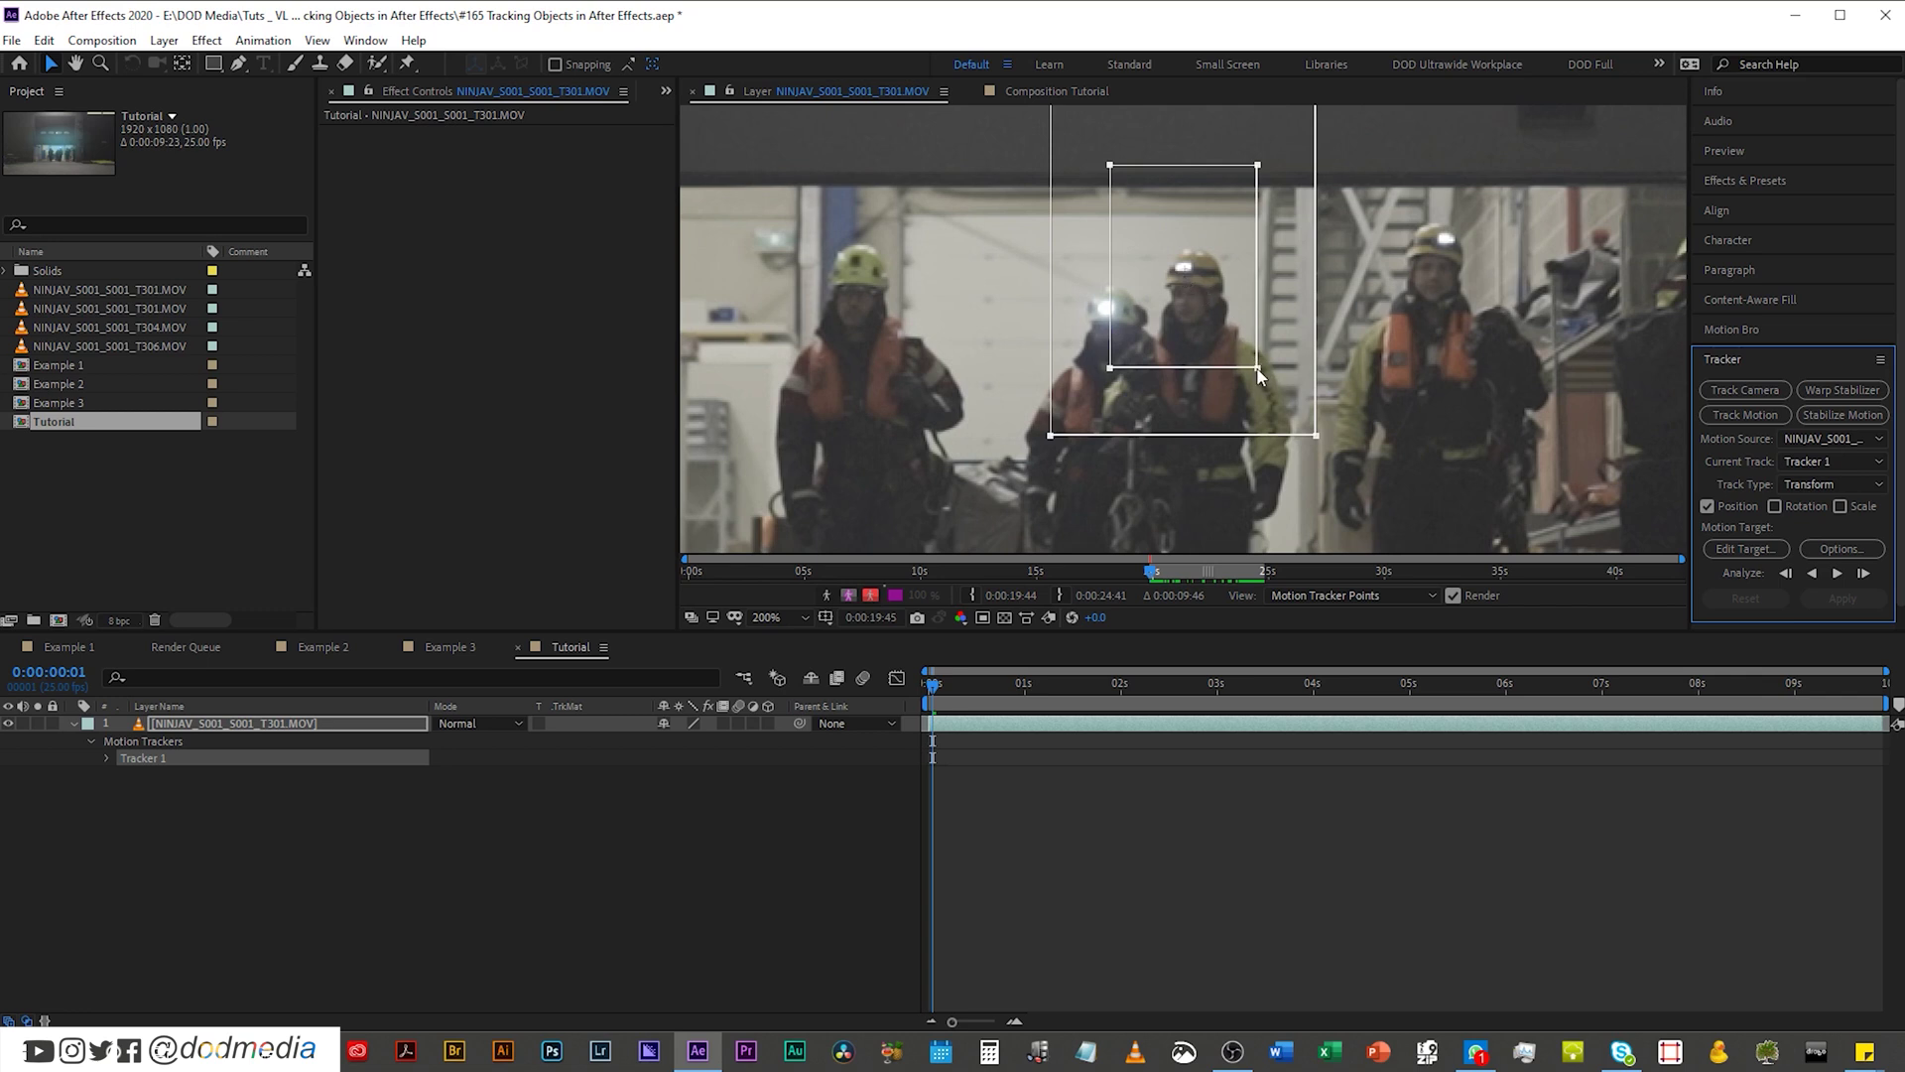
left_click_drag(1258, 369, 1195, 283)
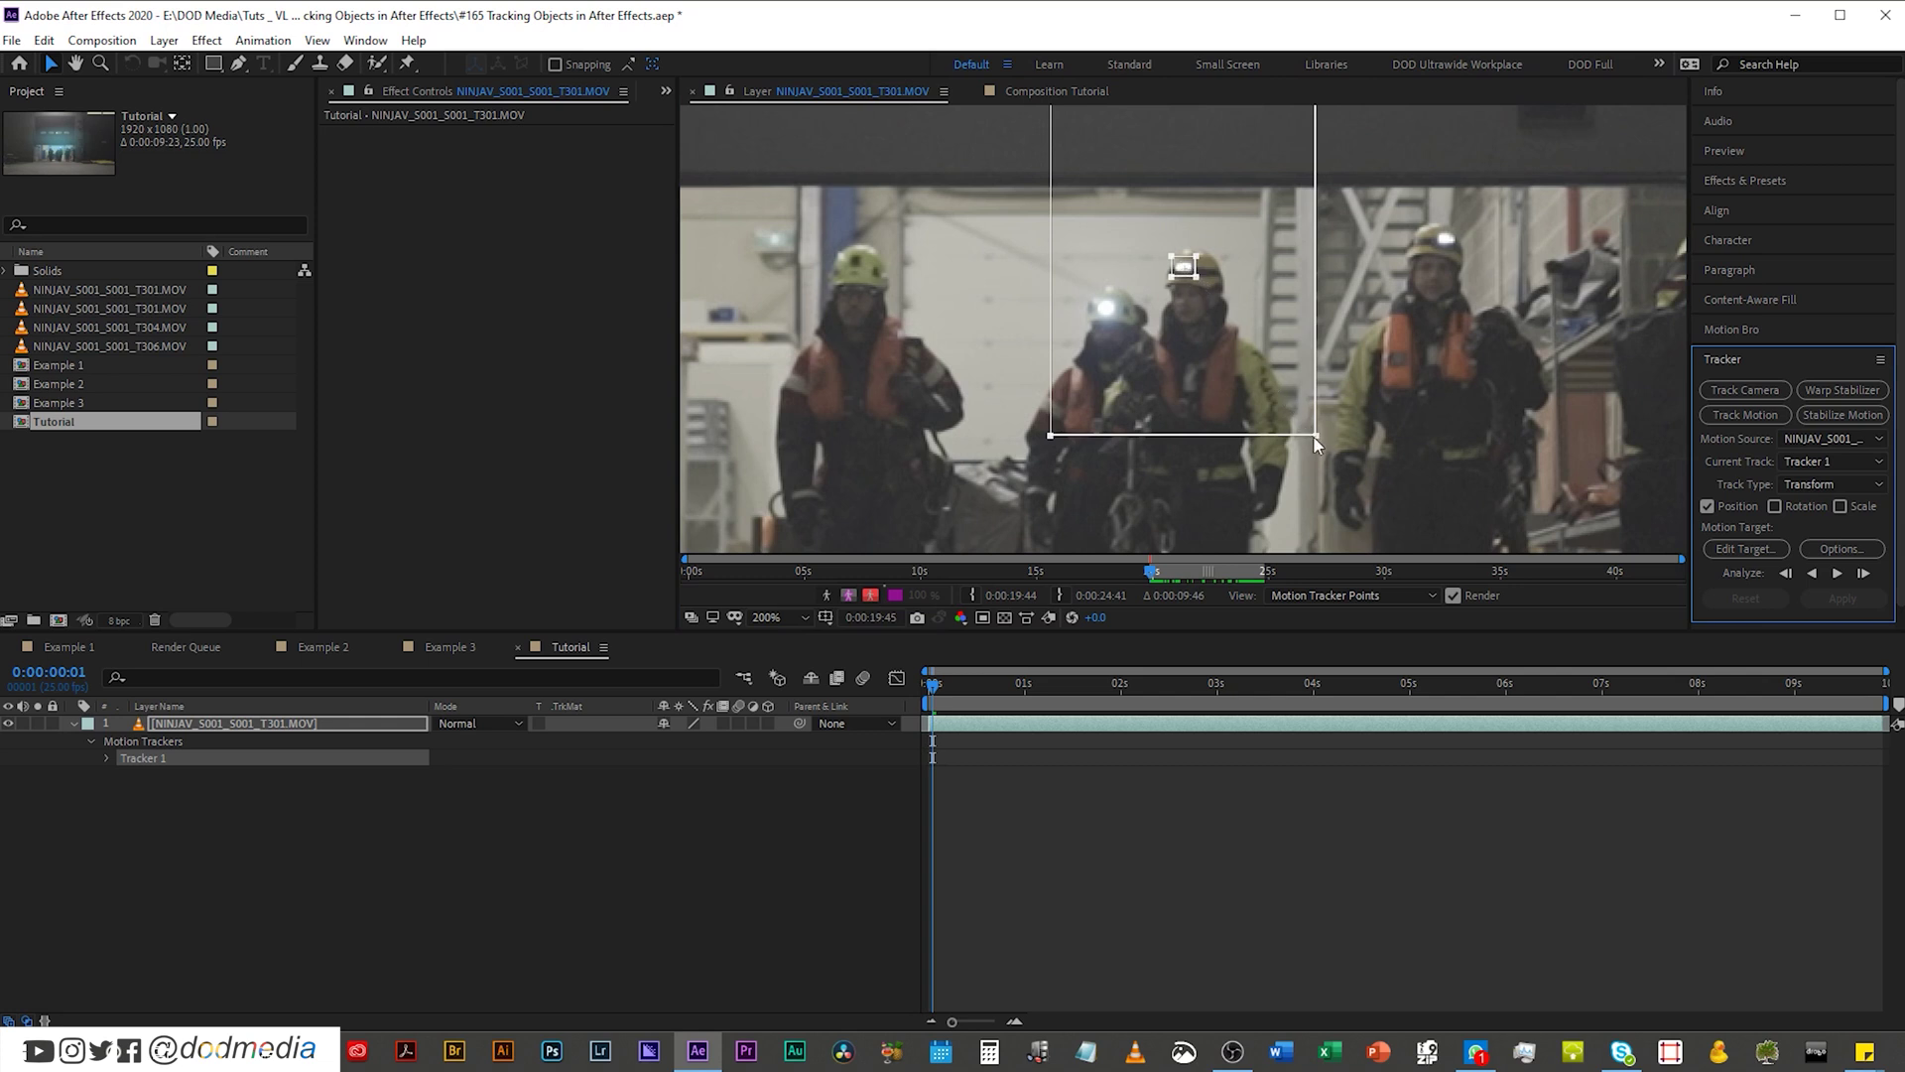
left_click_drag(1315, 437, 1247, 338)
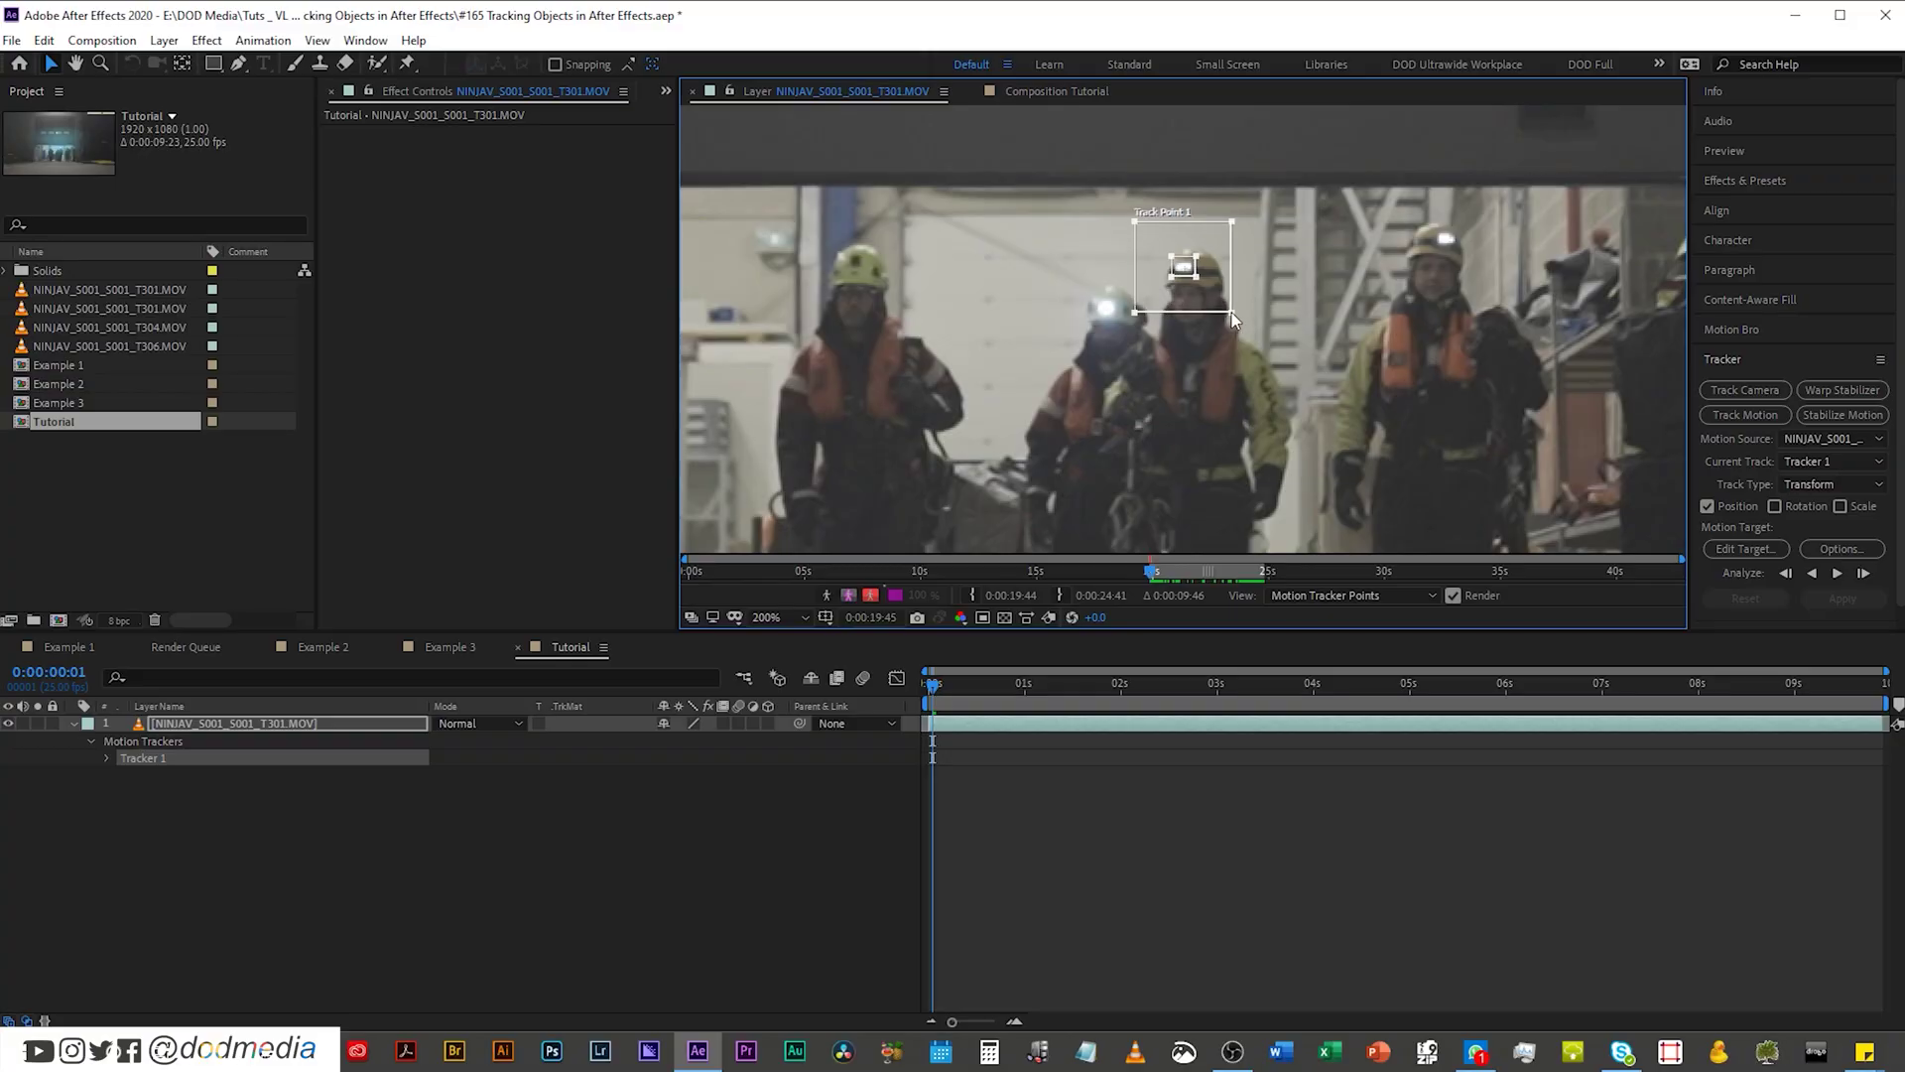
left_click_drag(1233, 317, 1233, 320)
left_click_drag(1232, 318, 1234, 320)
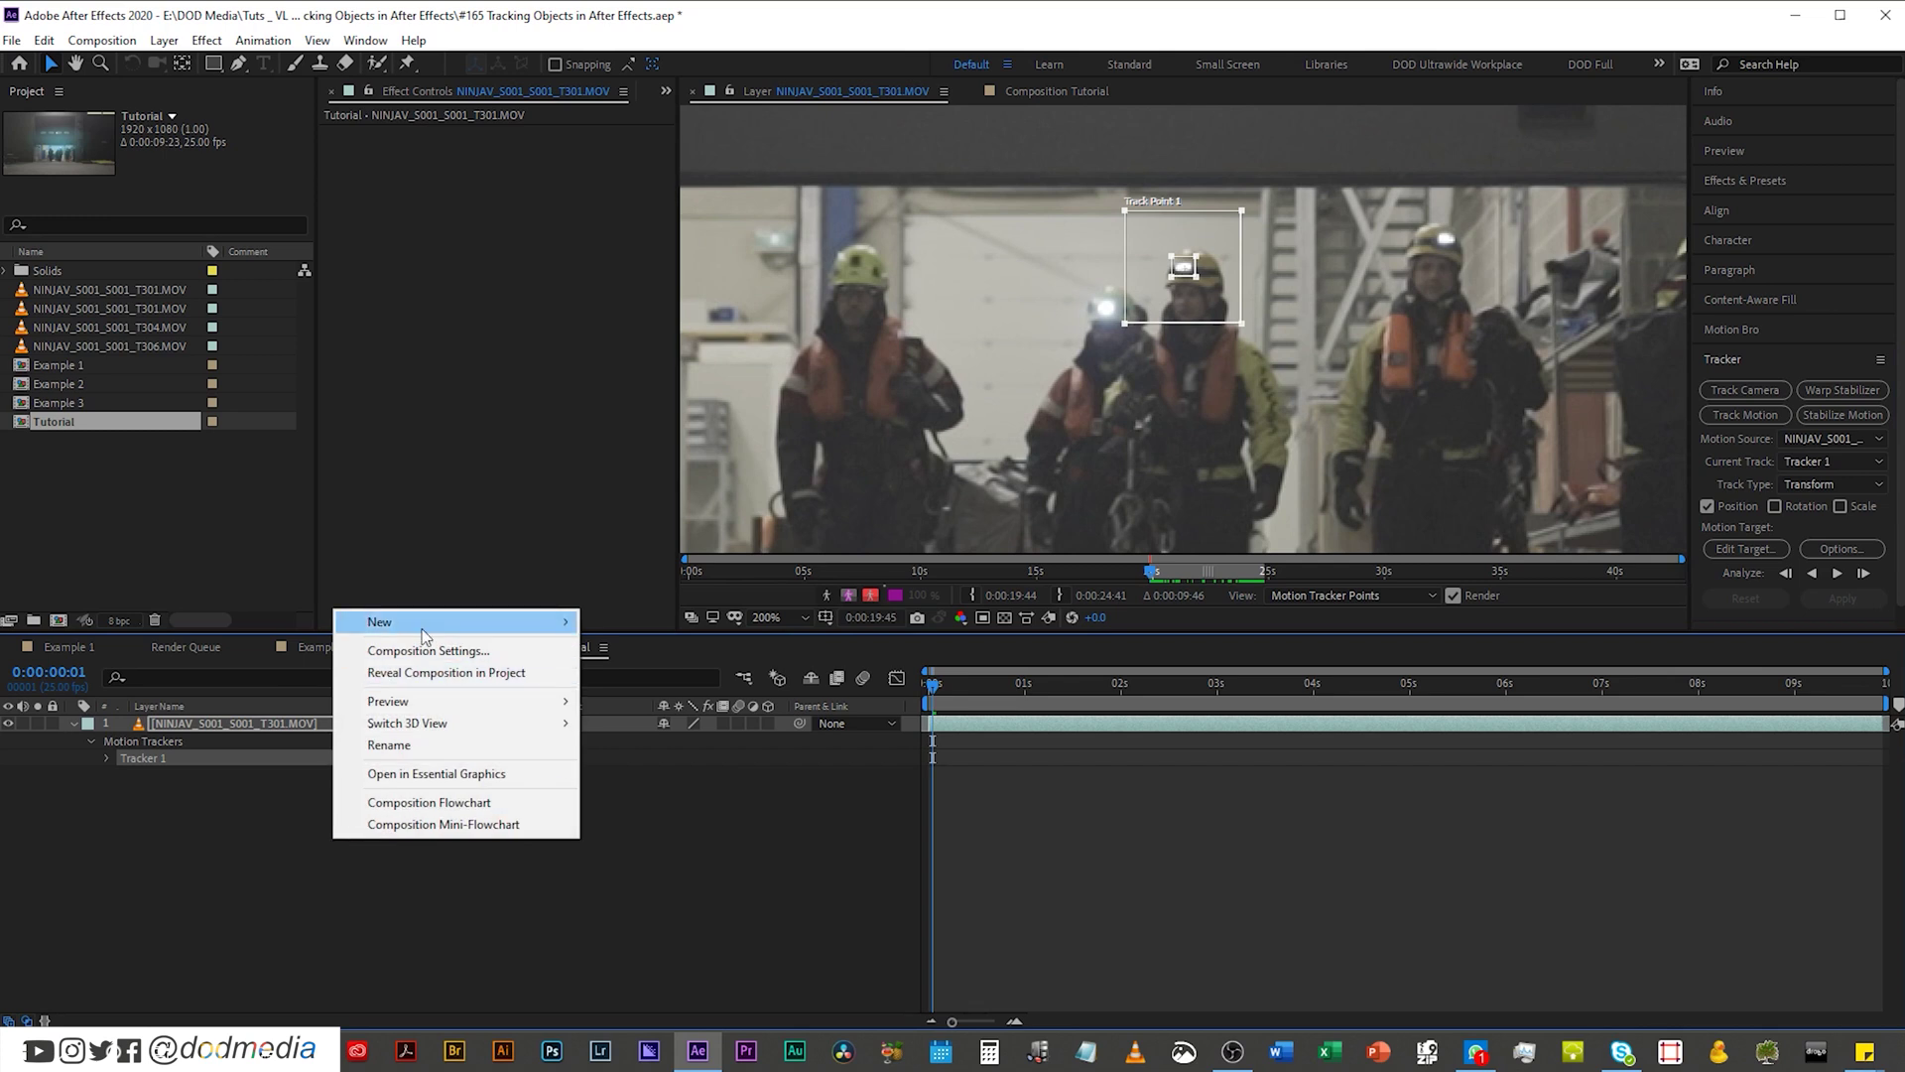
Step: Add a null layer named Track 1 and select the NINJAV footage layer as the tracking source
left_click(719, 738)
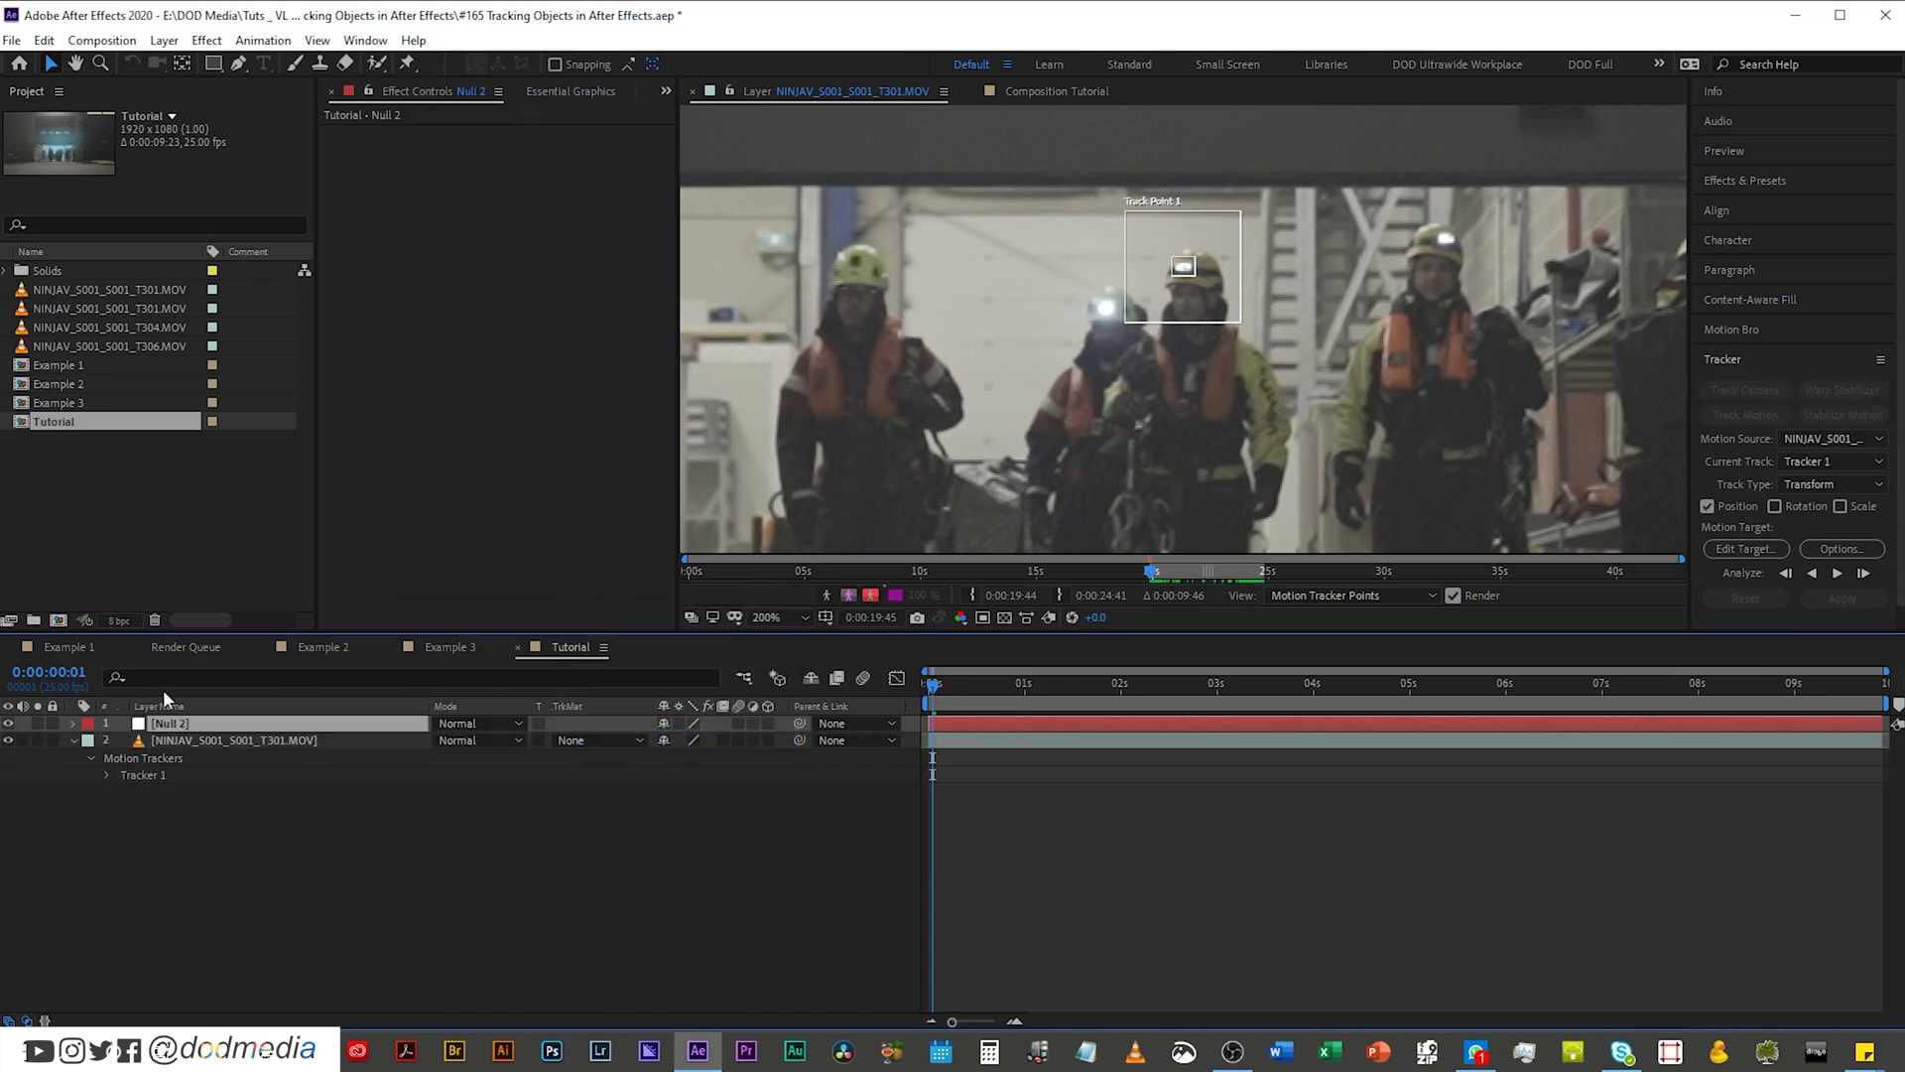
key("Return")
type("Track 1")
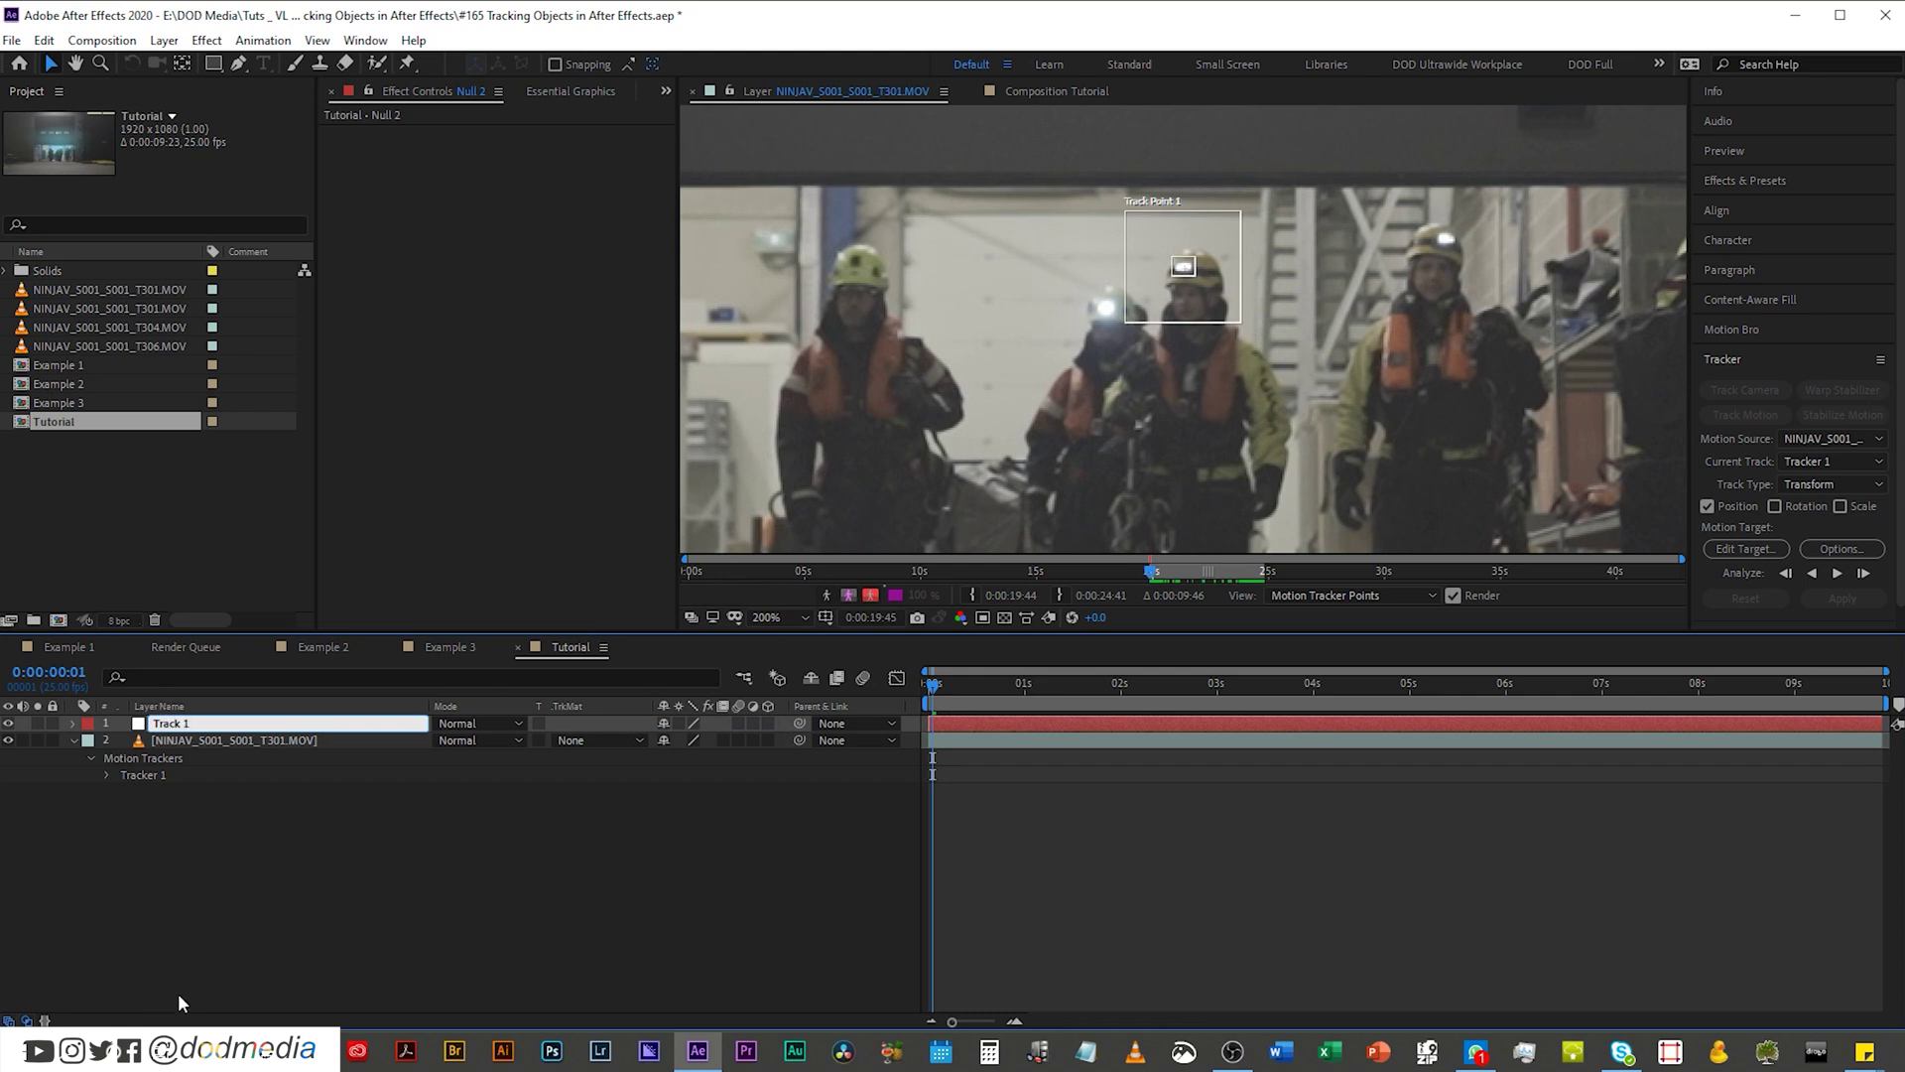
left_click(182, 986)
left_click(200, 722)
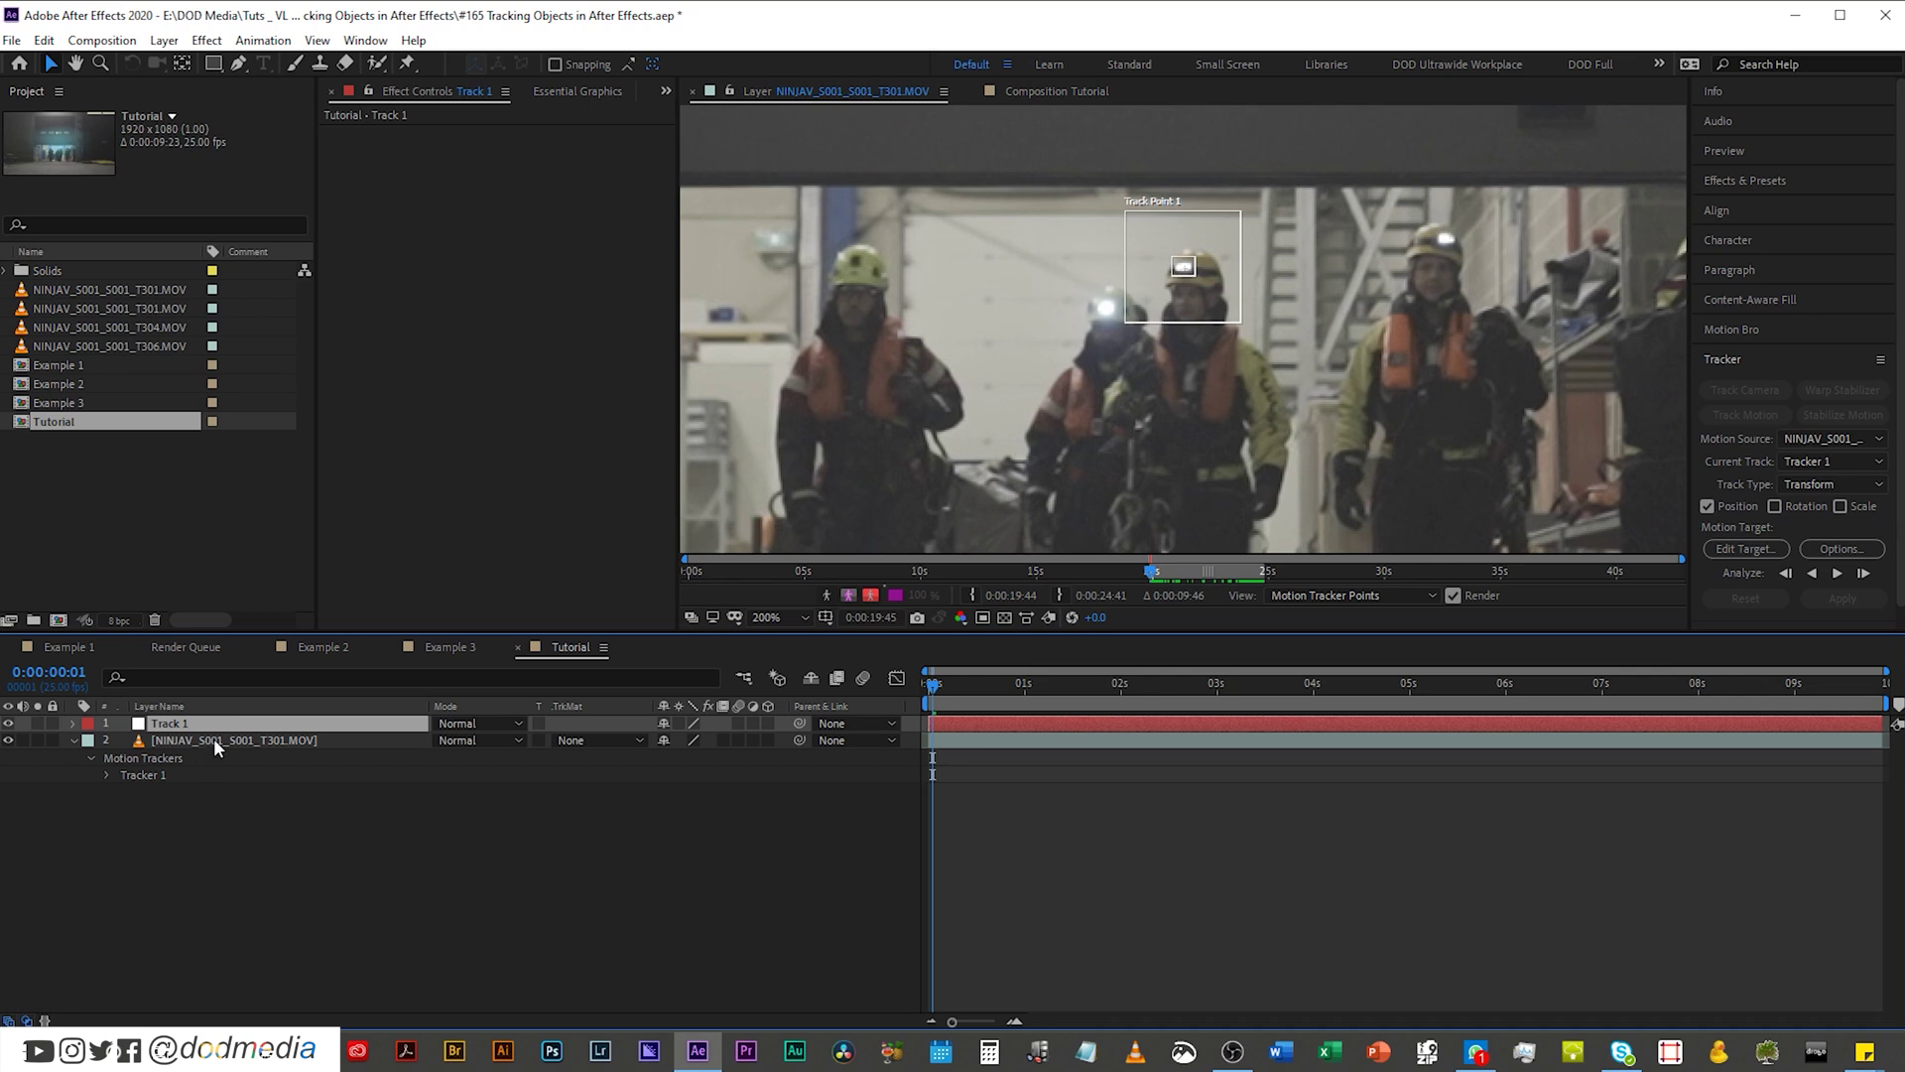
left_click(215, 740)
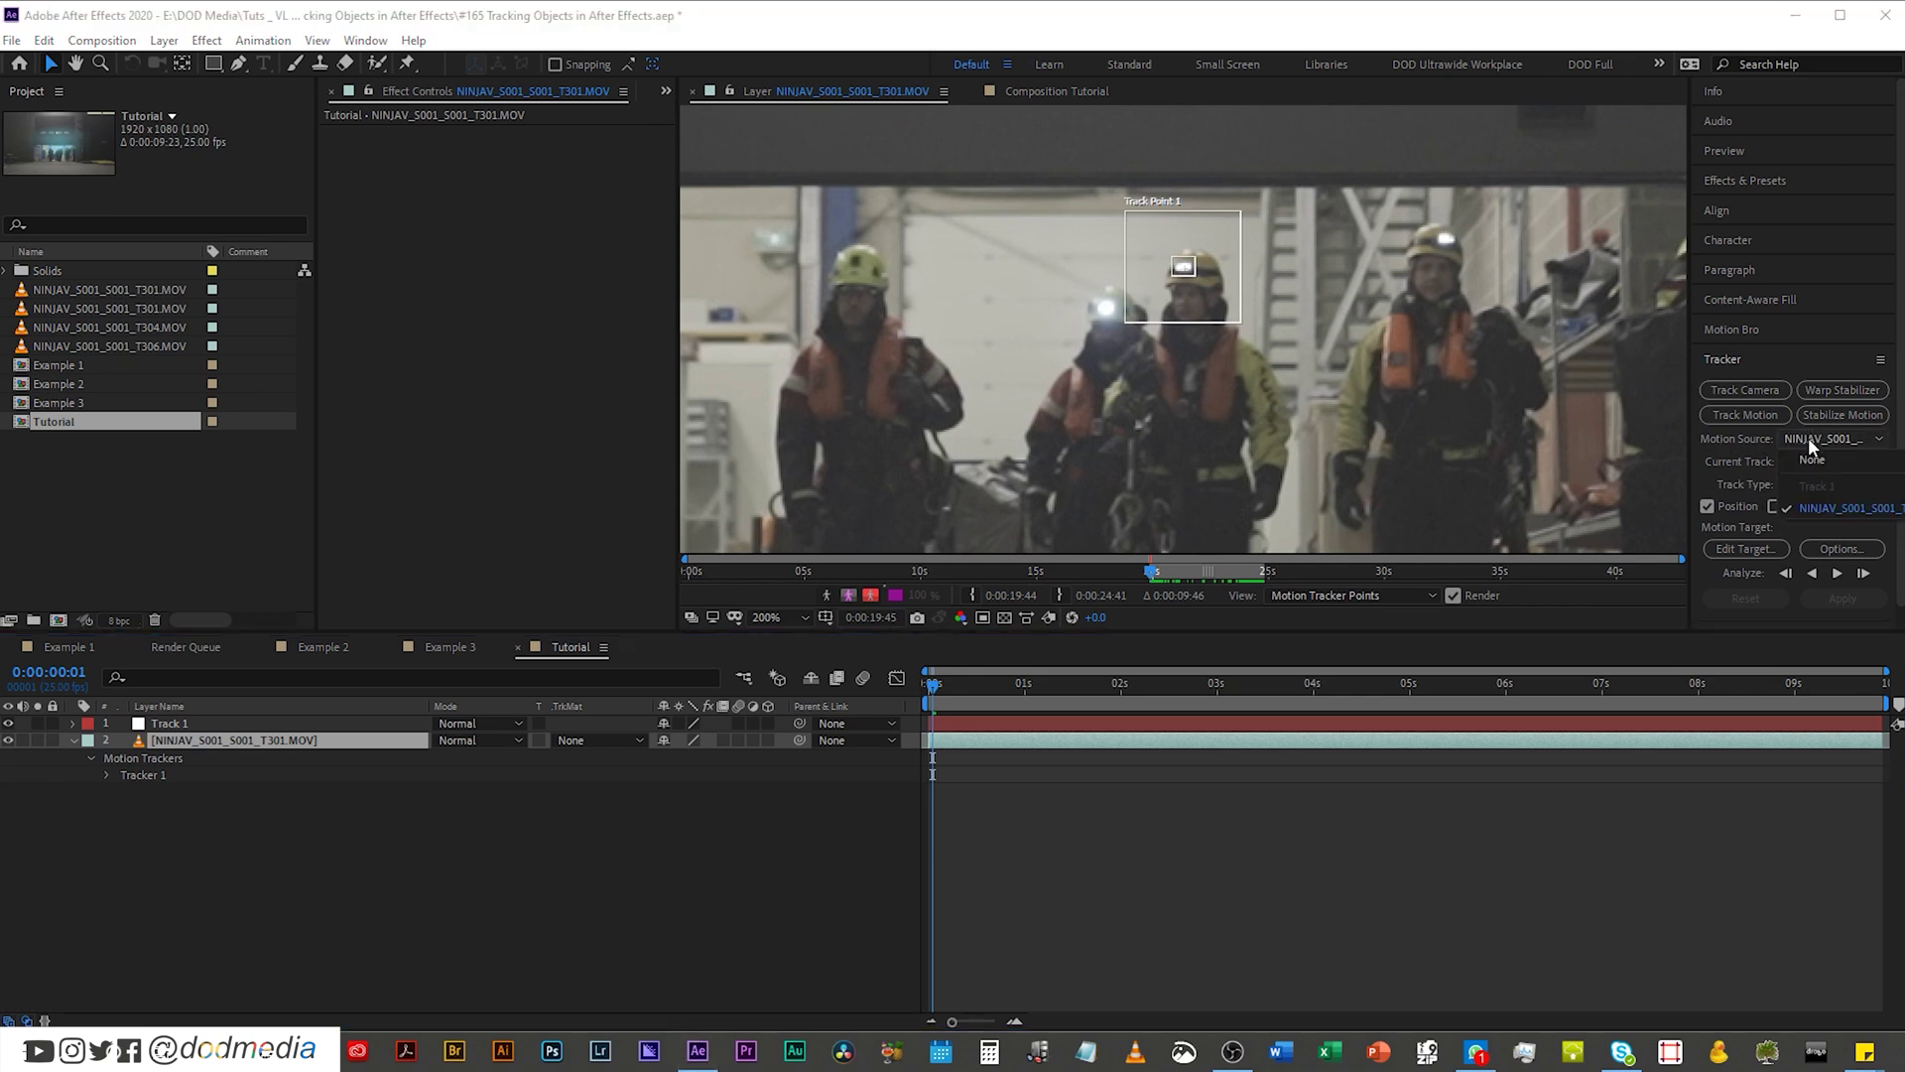
Step: Set track type to Transform and choose Track 1 as the Edit Target layer
left_click(1711, 458)
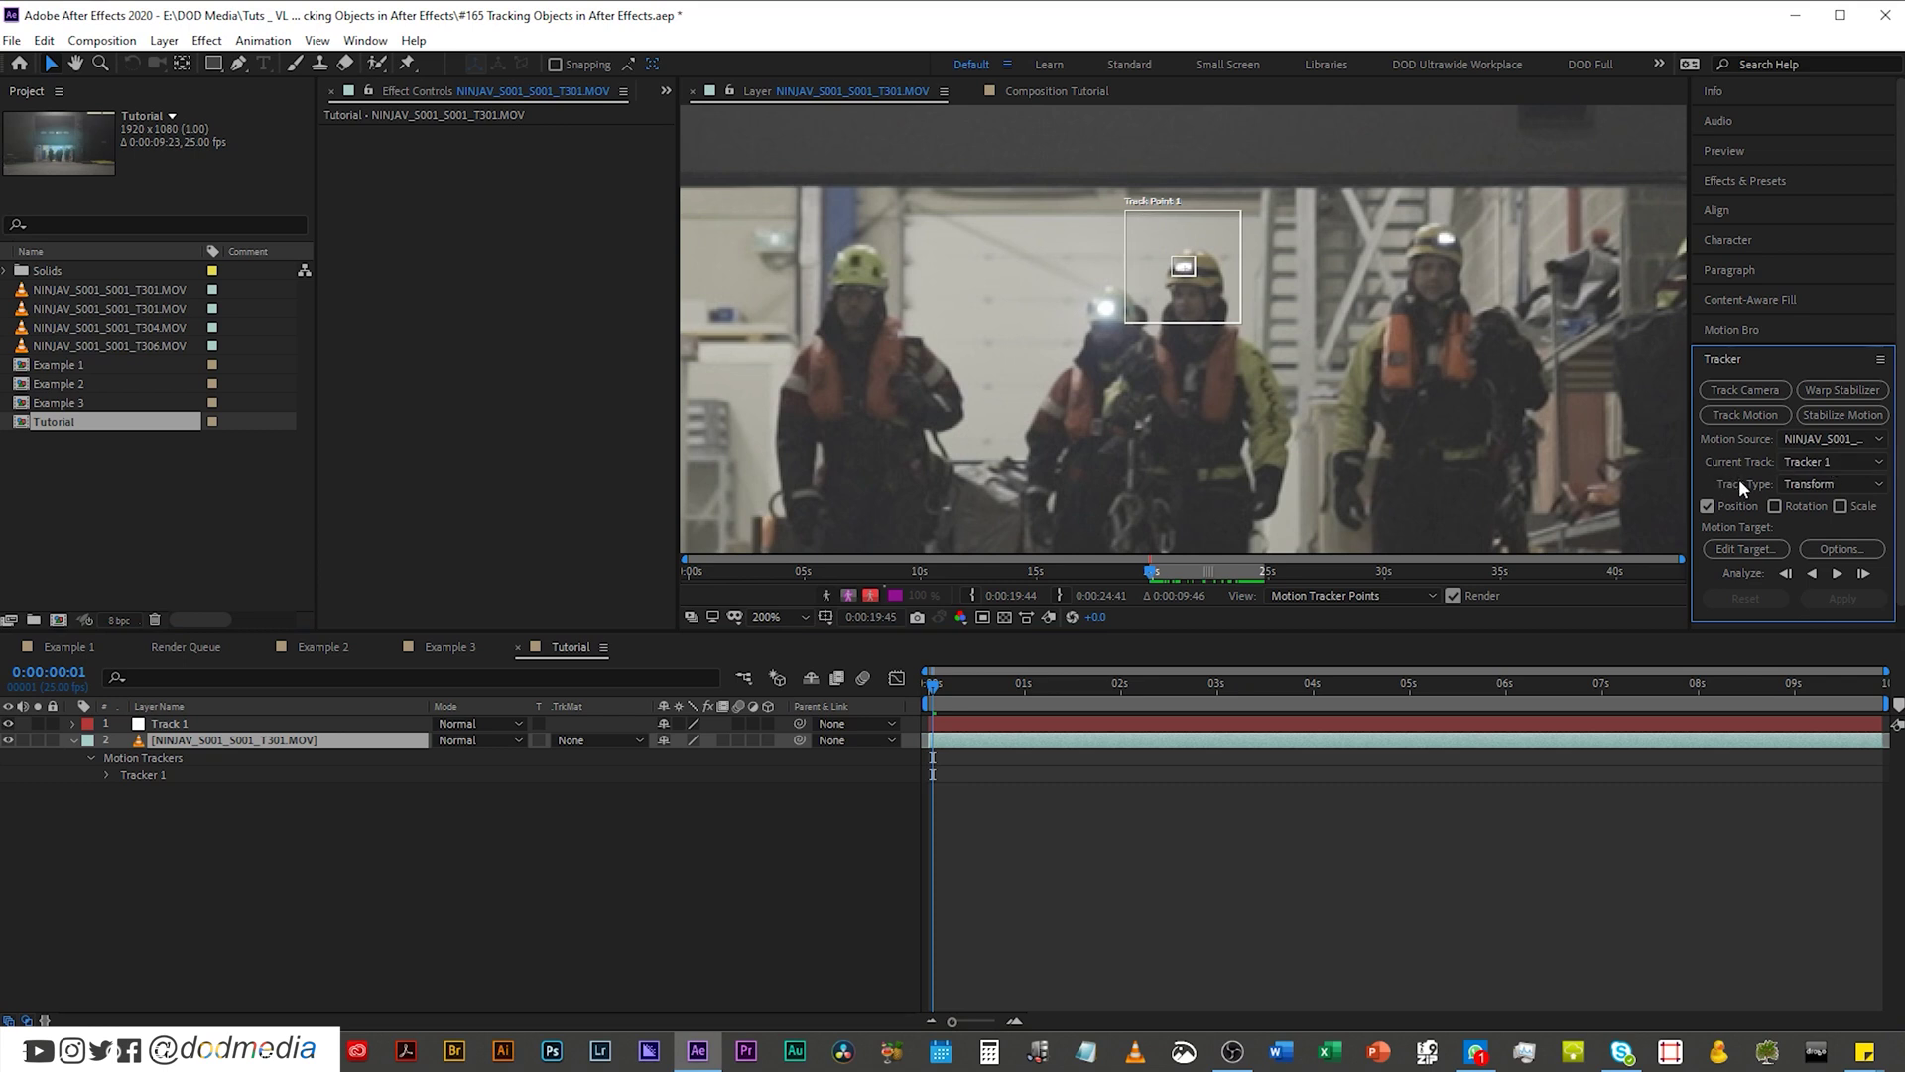
left_click(1826, 482)
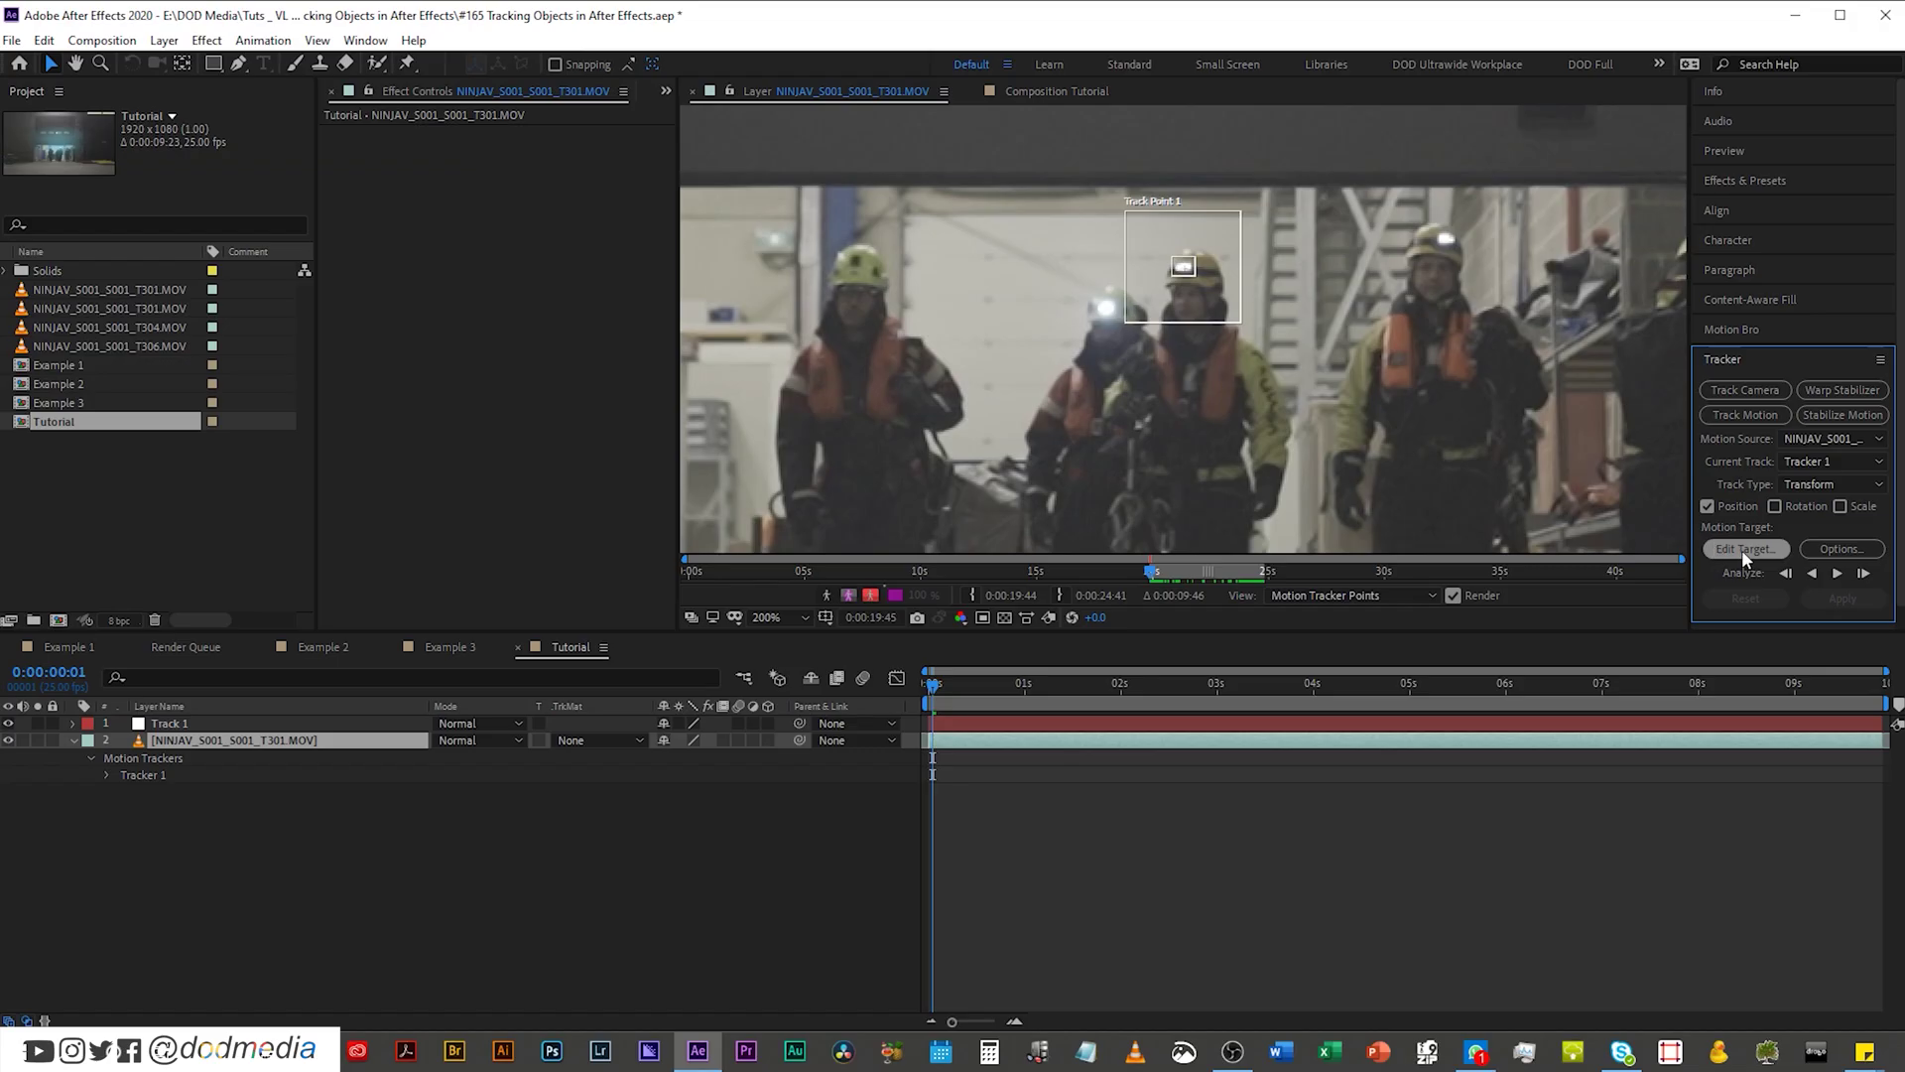
left_click(1742, 550)
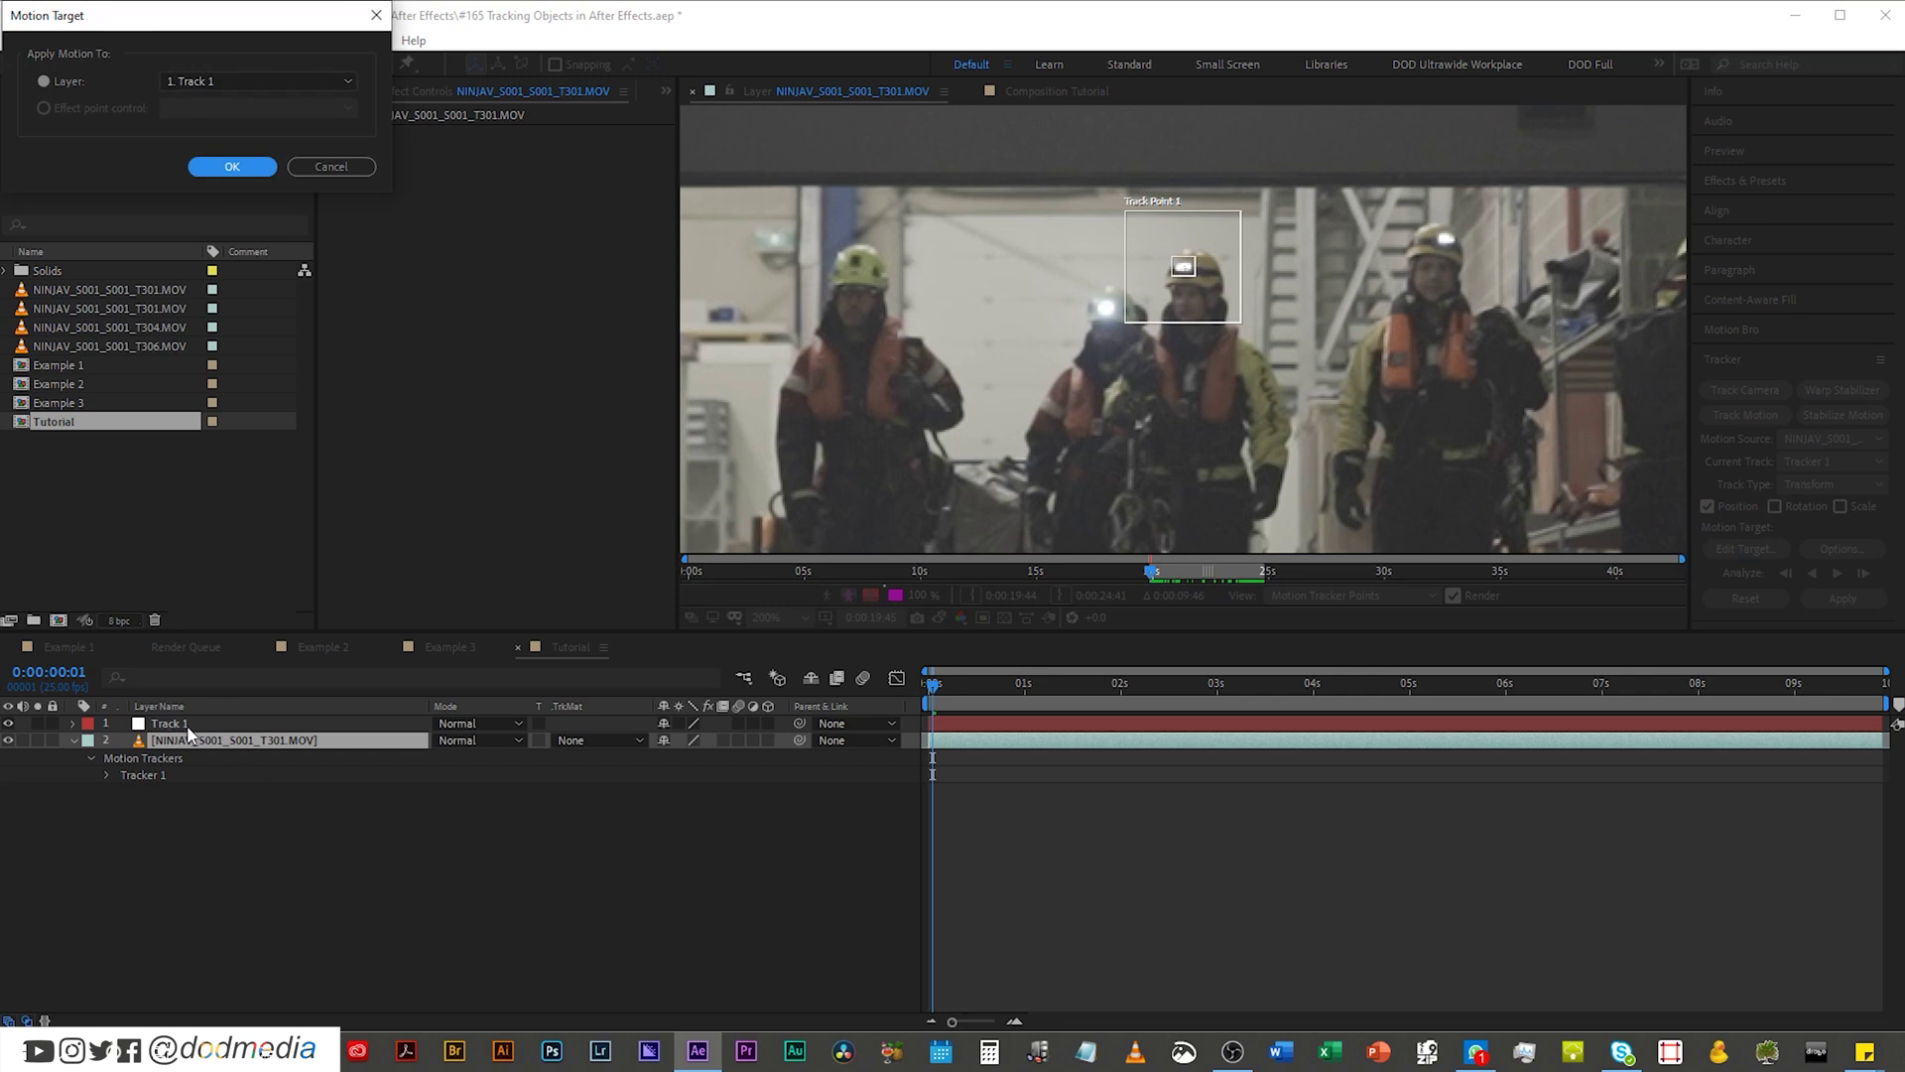
left_click(206, 80)
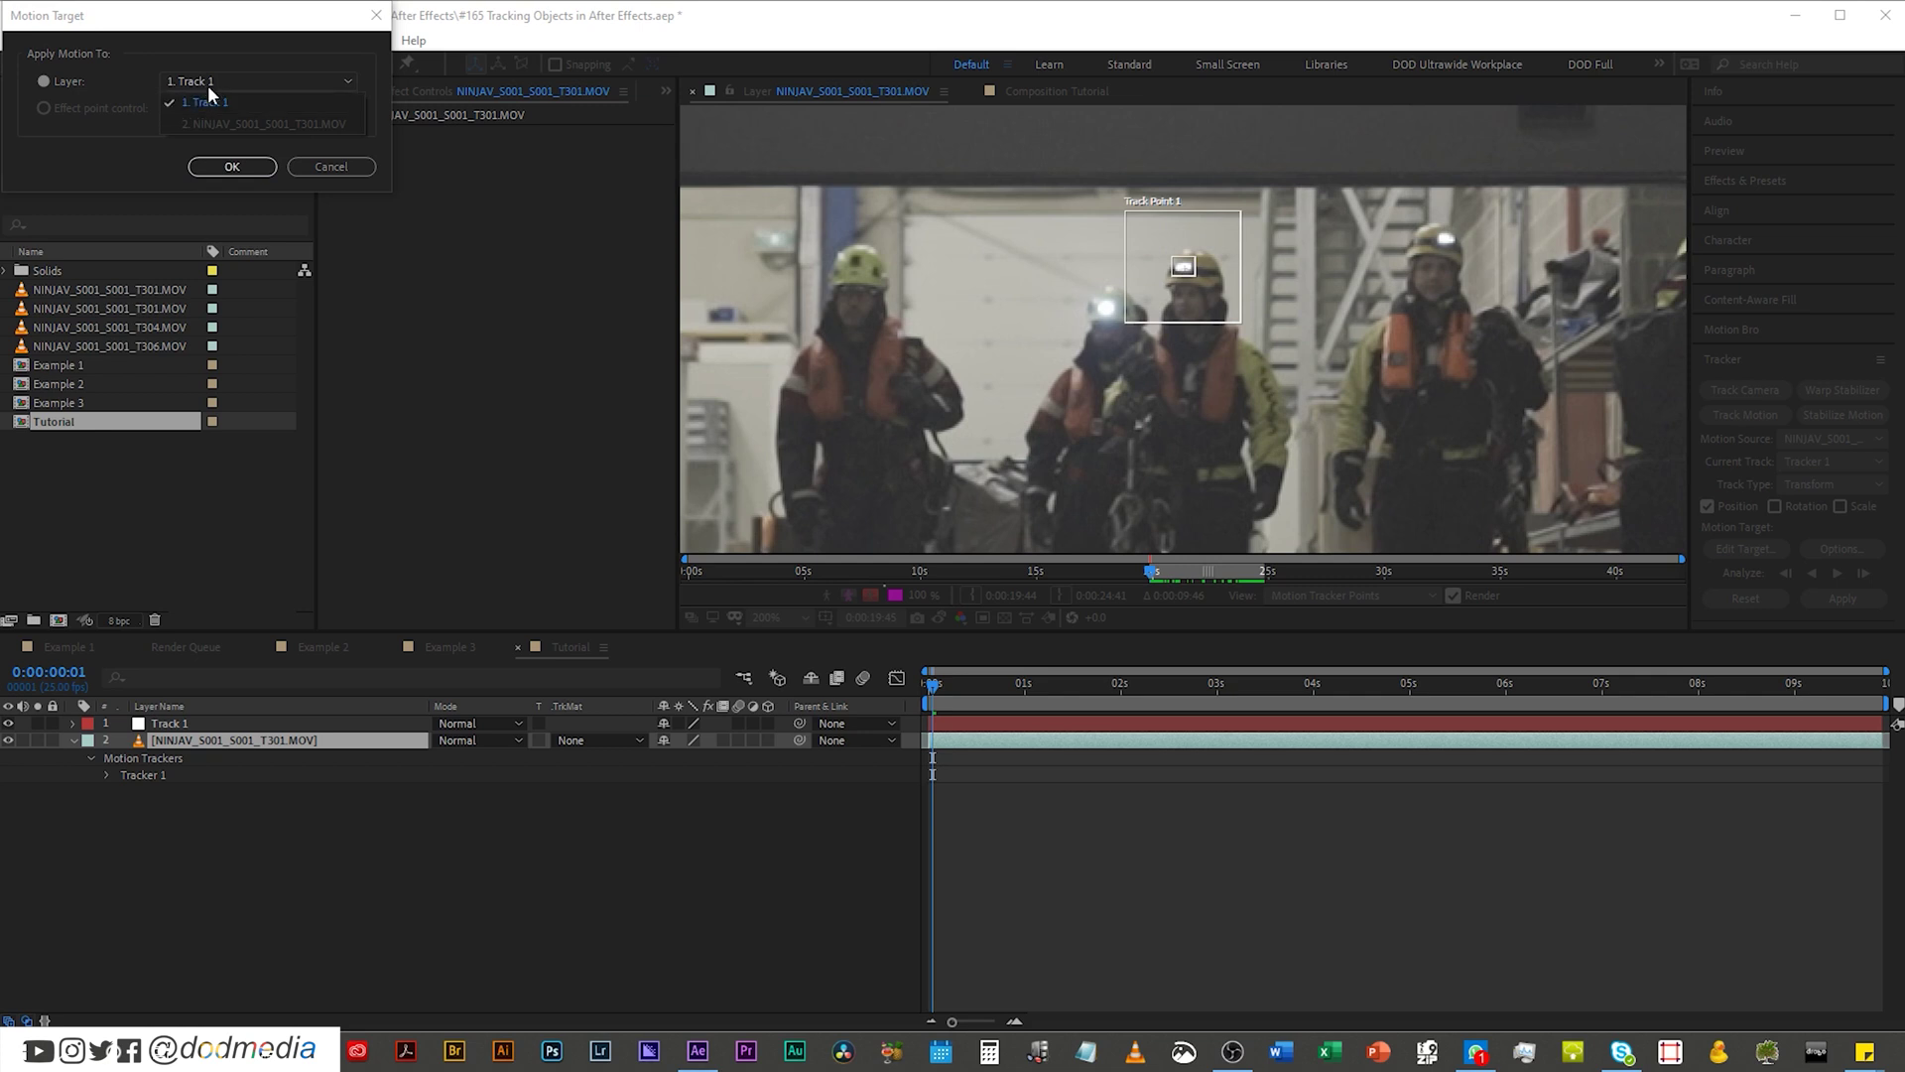
left_click(205, 85)
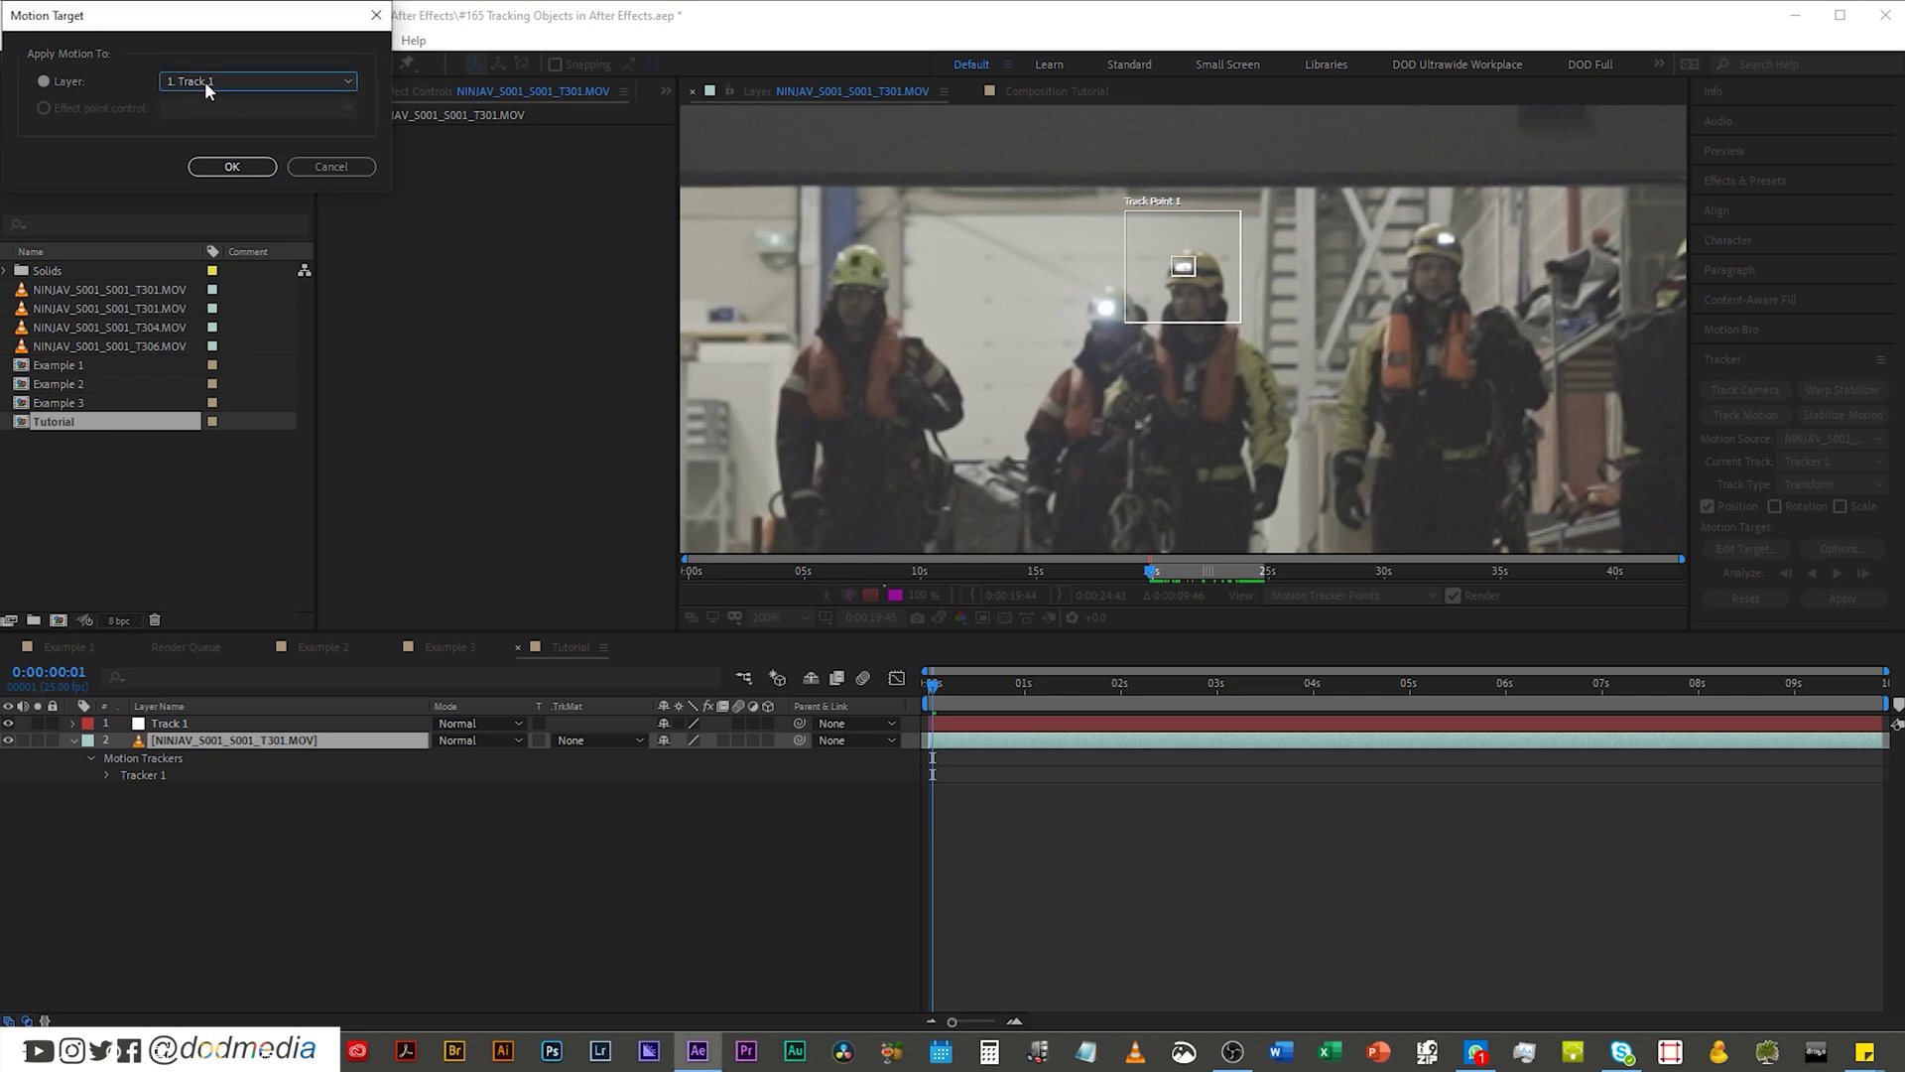
Step: Confirm Track 1 as motion target and review tracker options, keeping Luminance and 80% confidence
left_click(231, 167)
left_click(1841, 549)
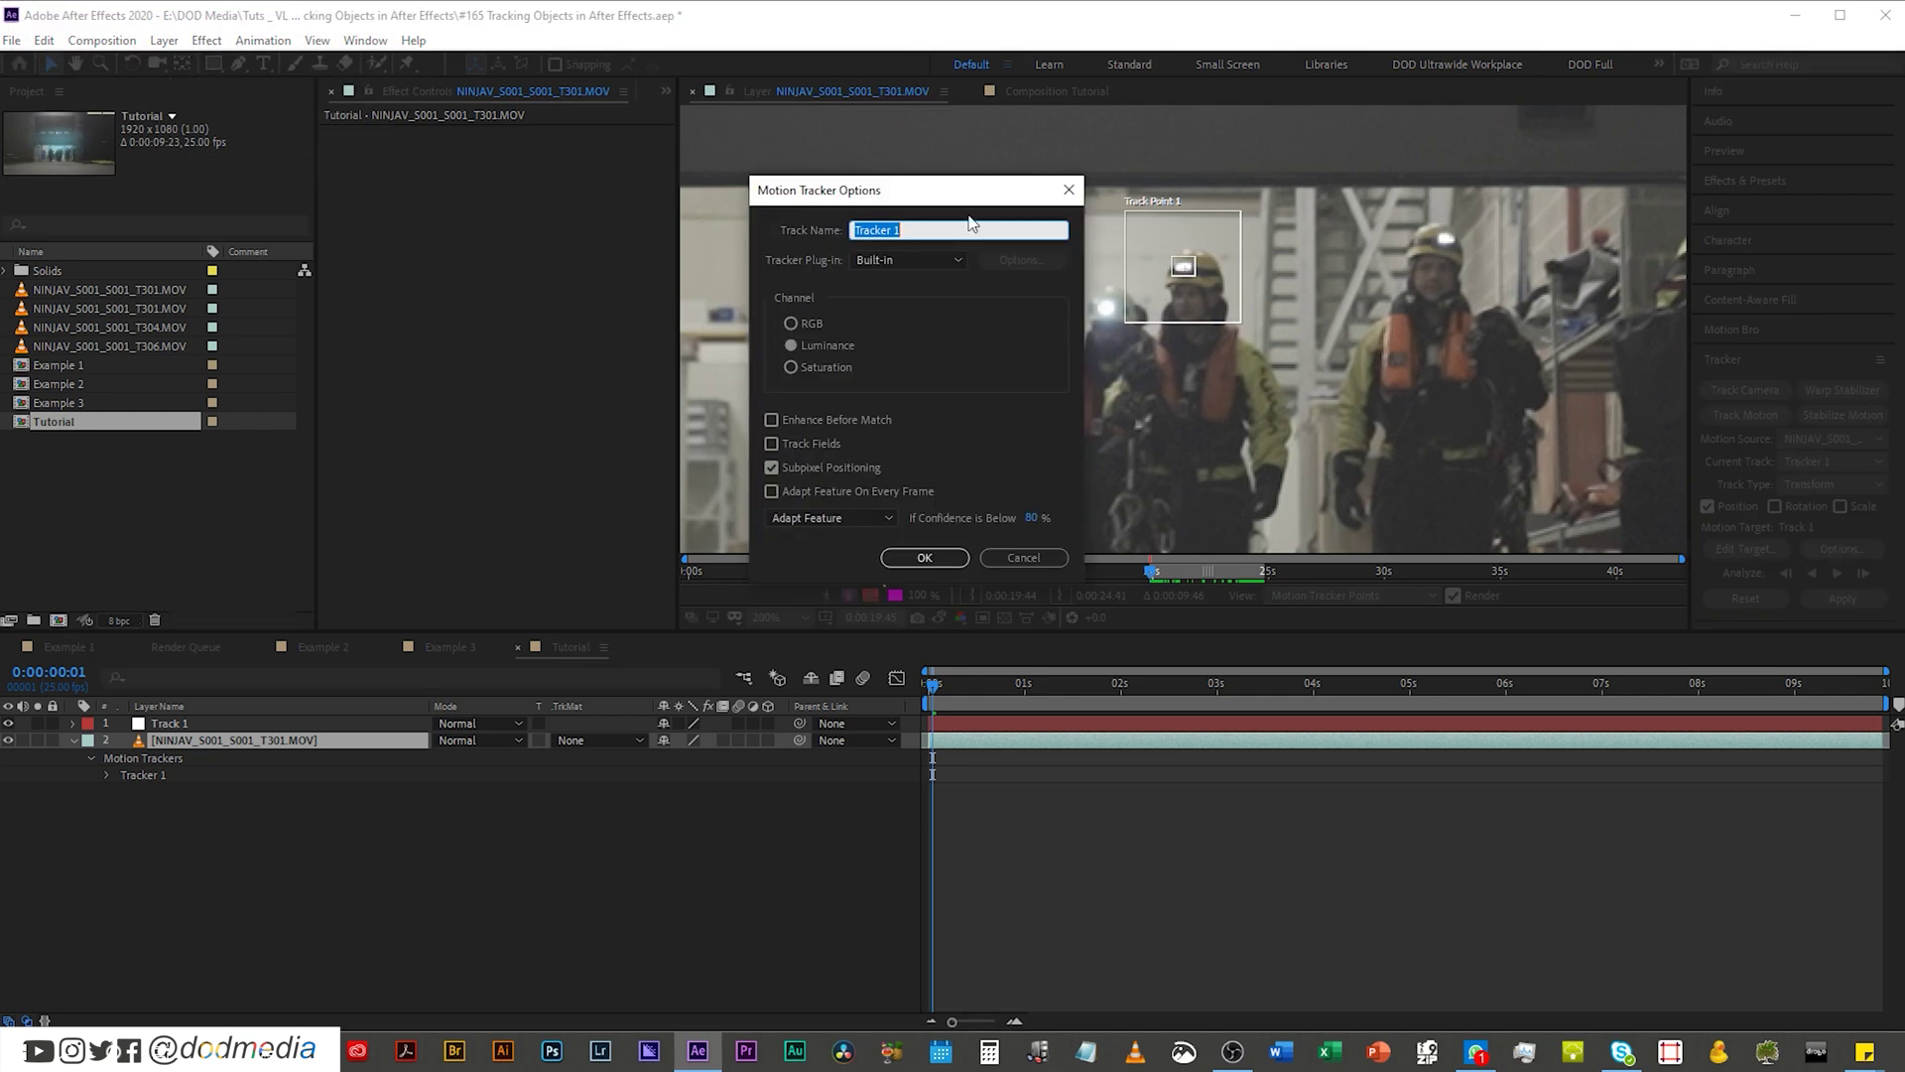
left_click_drag(874, 189, 1066, 291)
left_click(1093, 361)
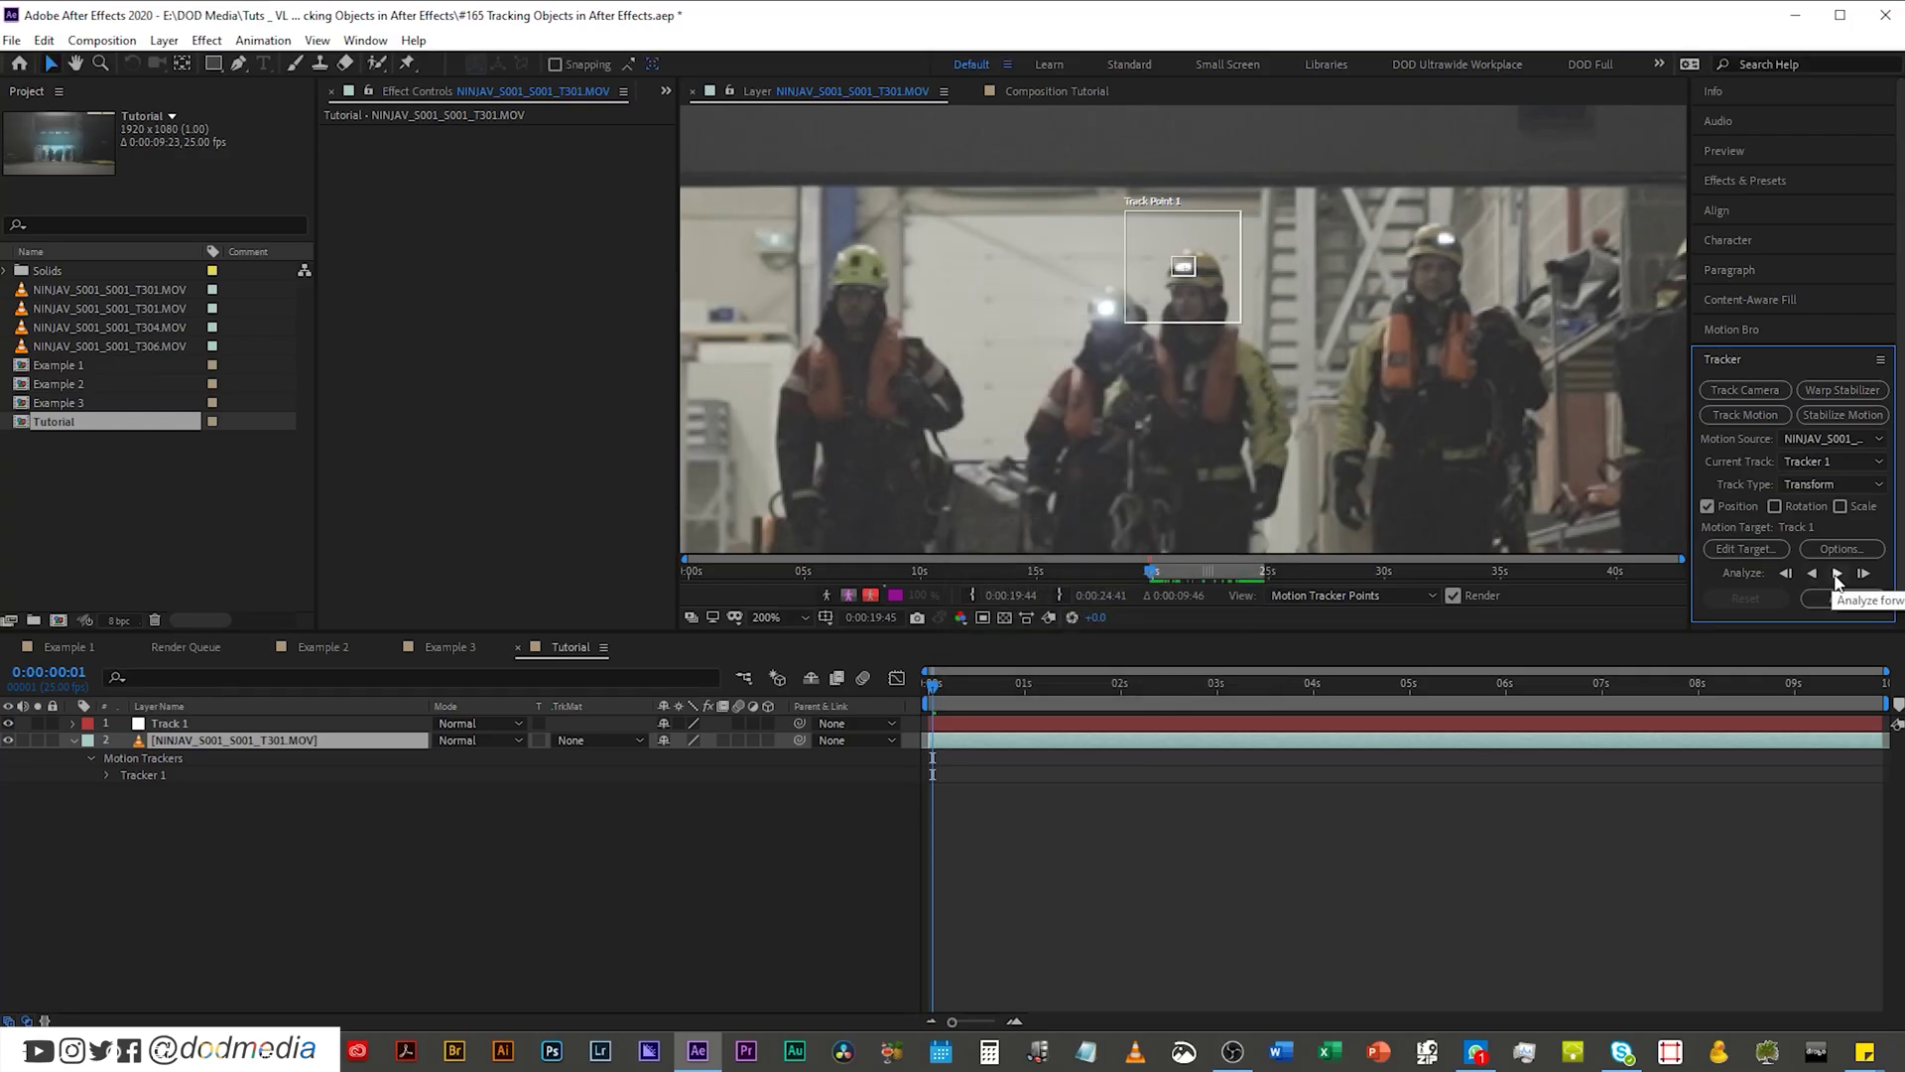
Step: Analyze Track Point 1 forward and stop around 0:00:06:07
left_click(1836, 575)
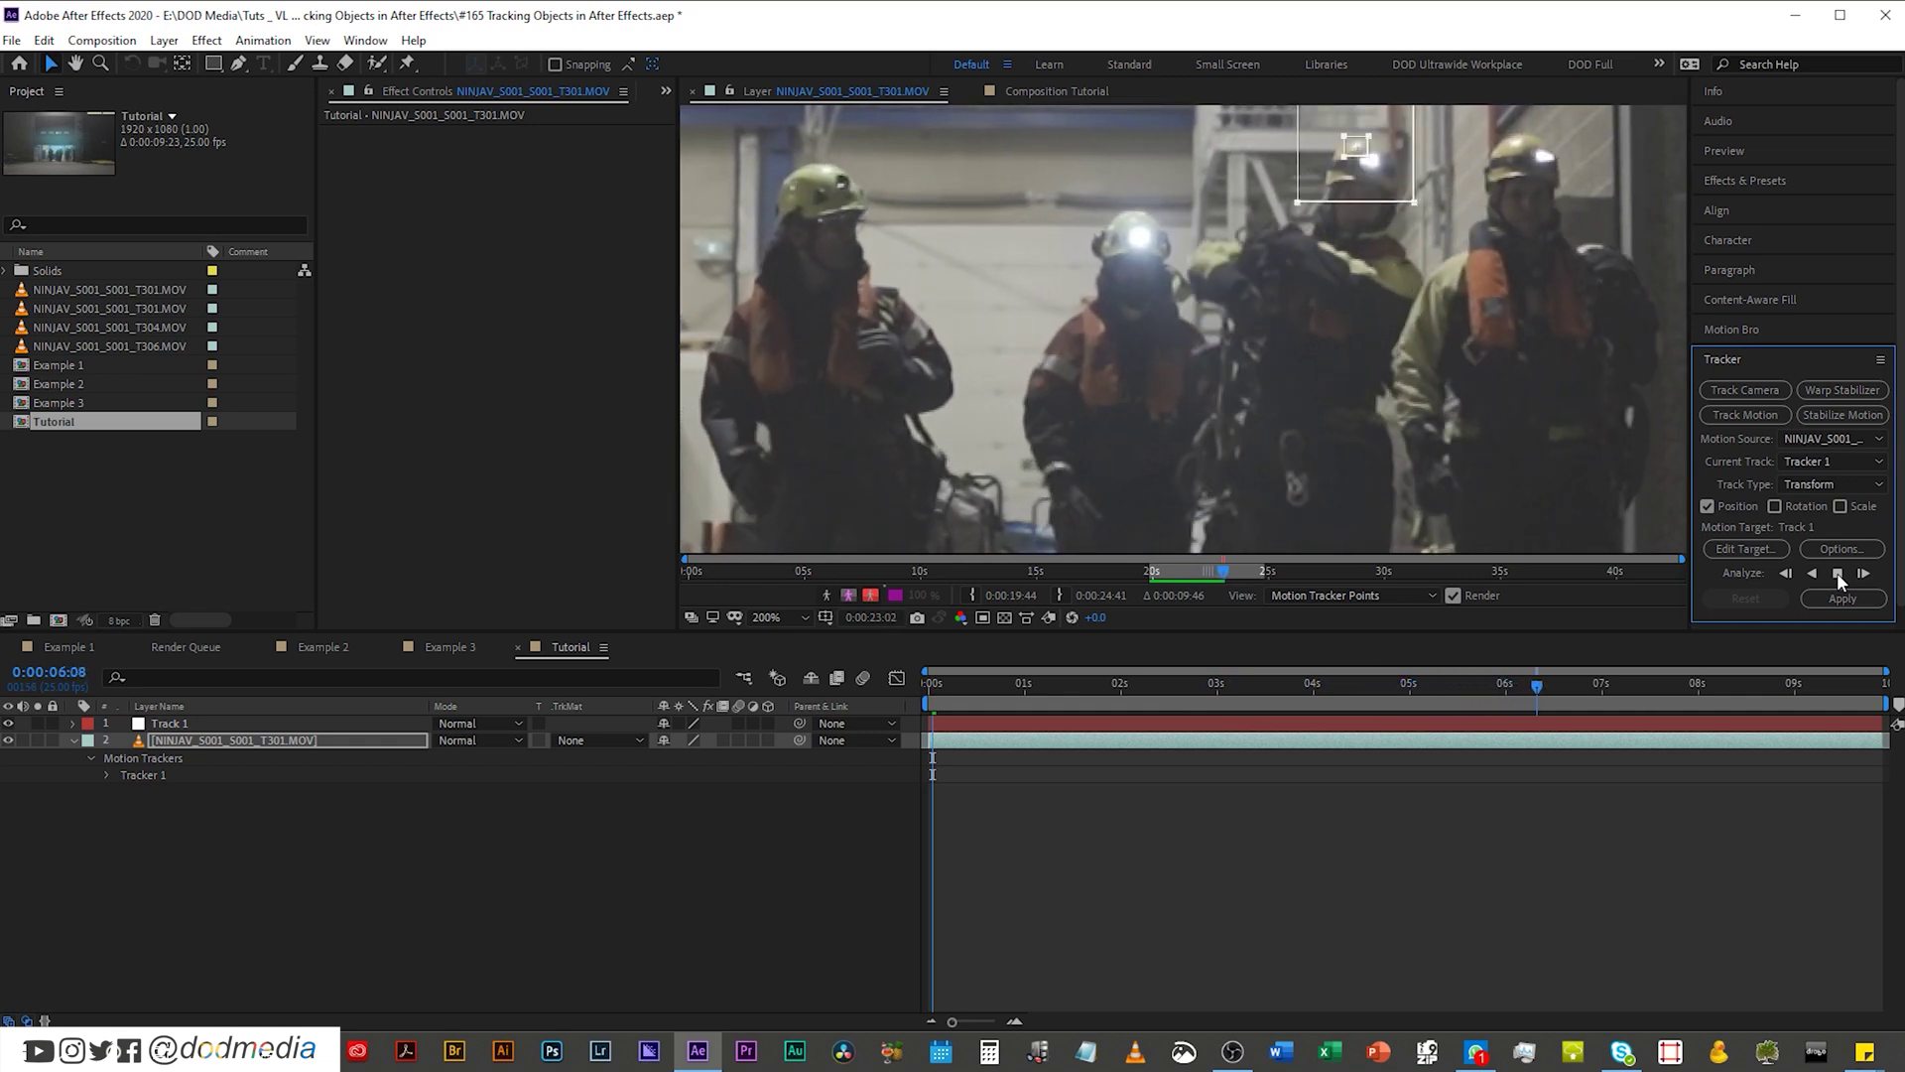
left_click(1837, 574)
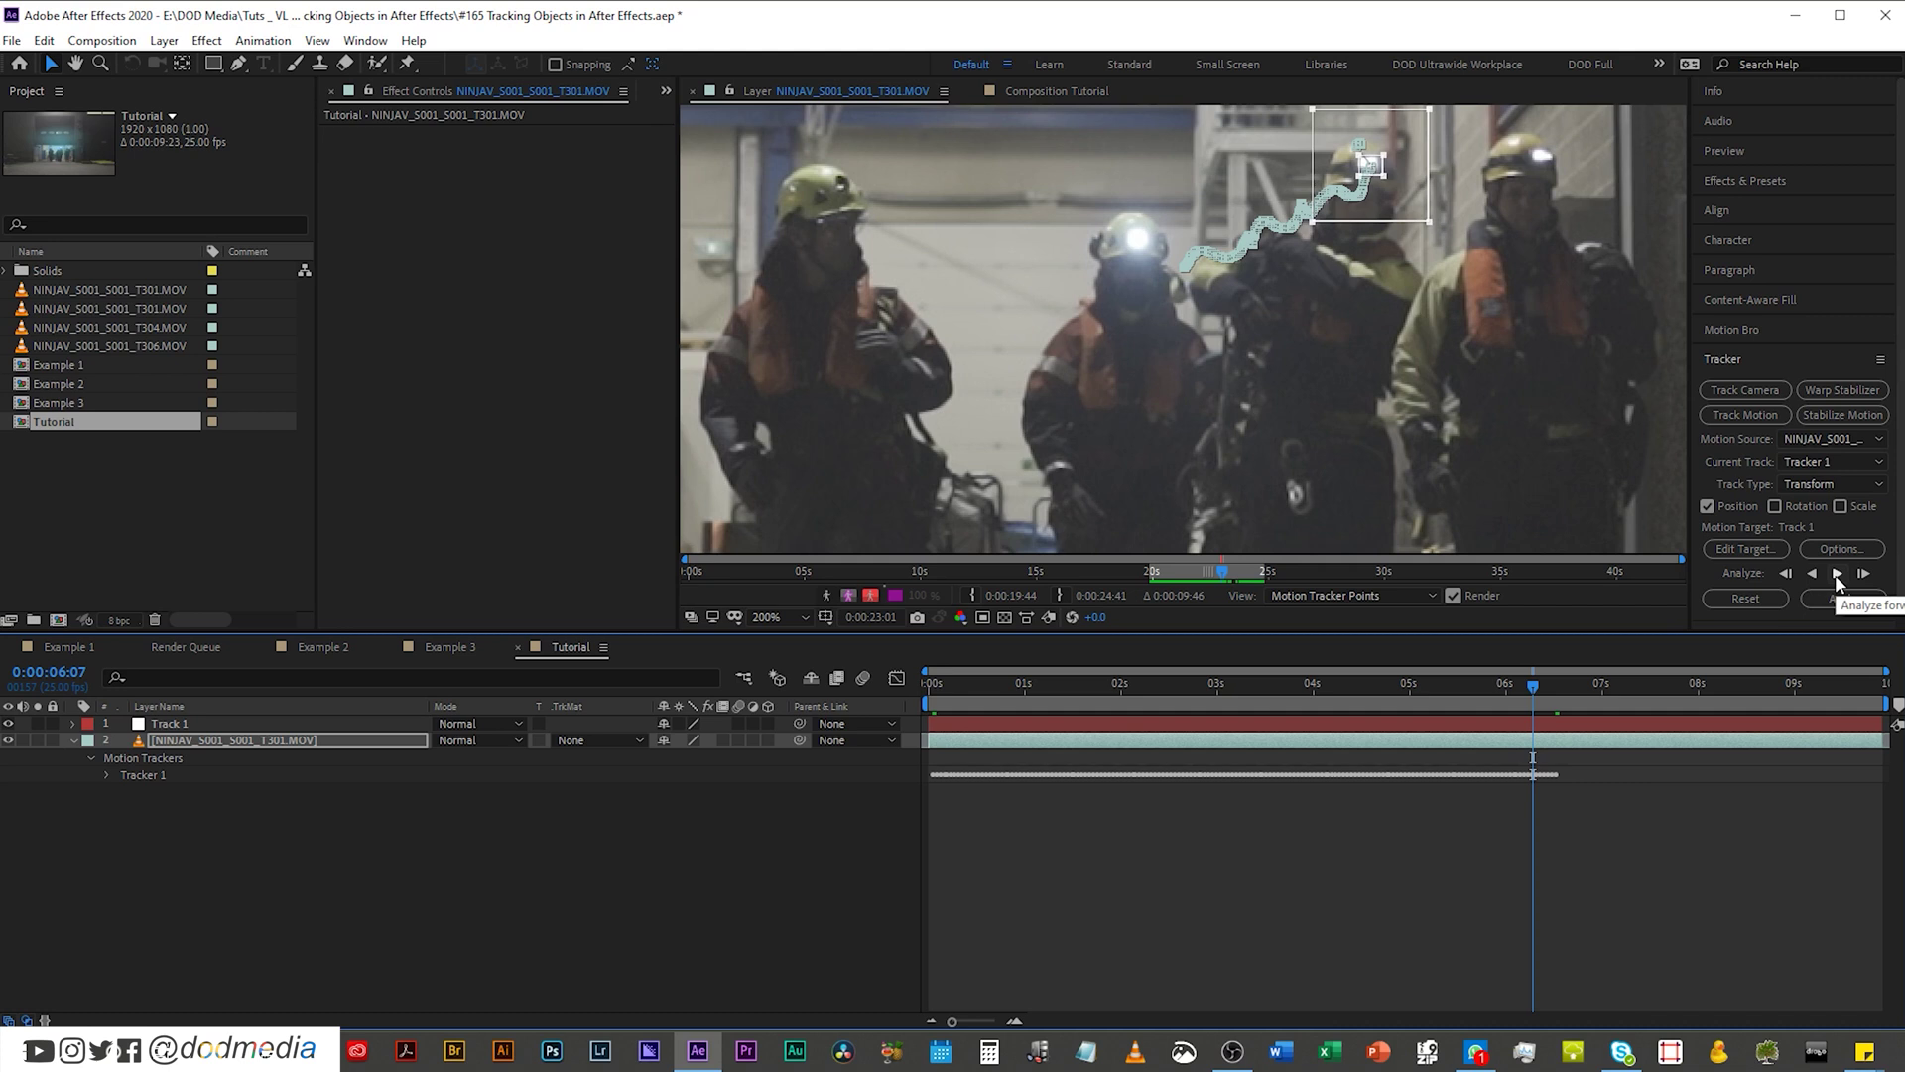
Step: Continue the helmet track forward, backing up past drift near 07:04 and re-analyzing to 9:22
left_click(1836, 574)
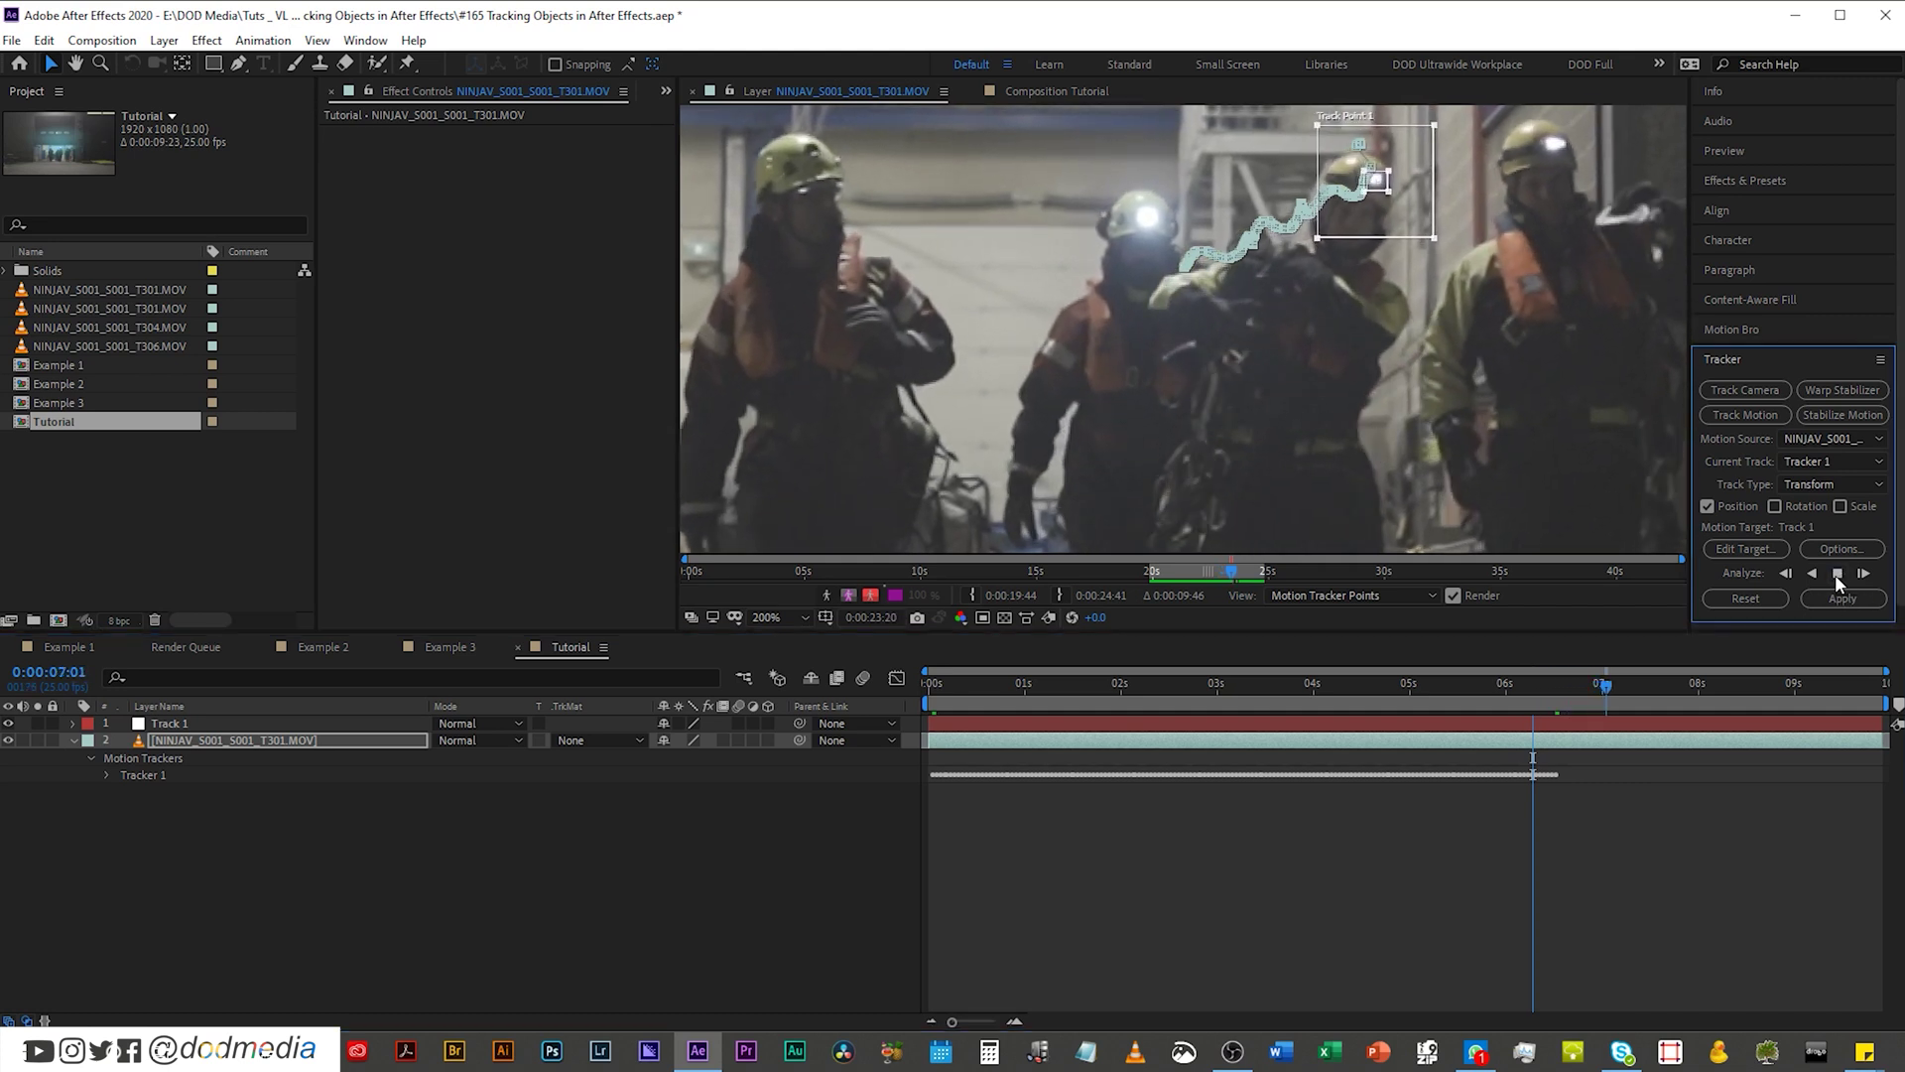
left_click(1836, 575)
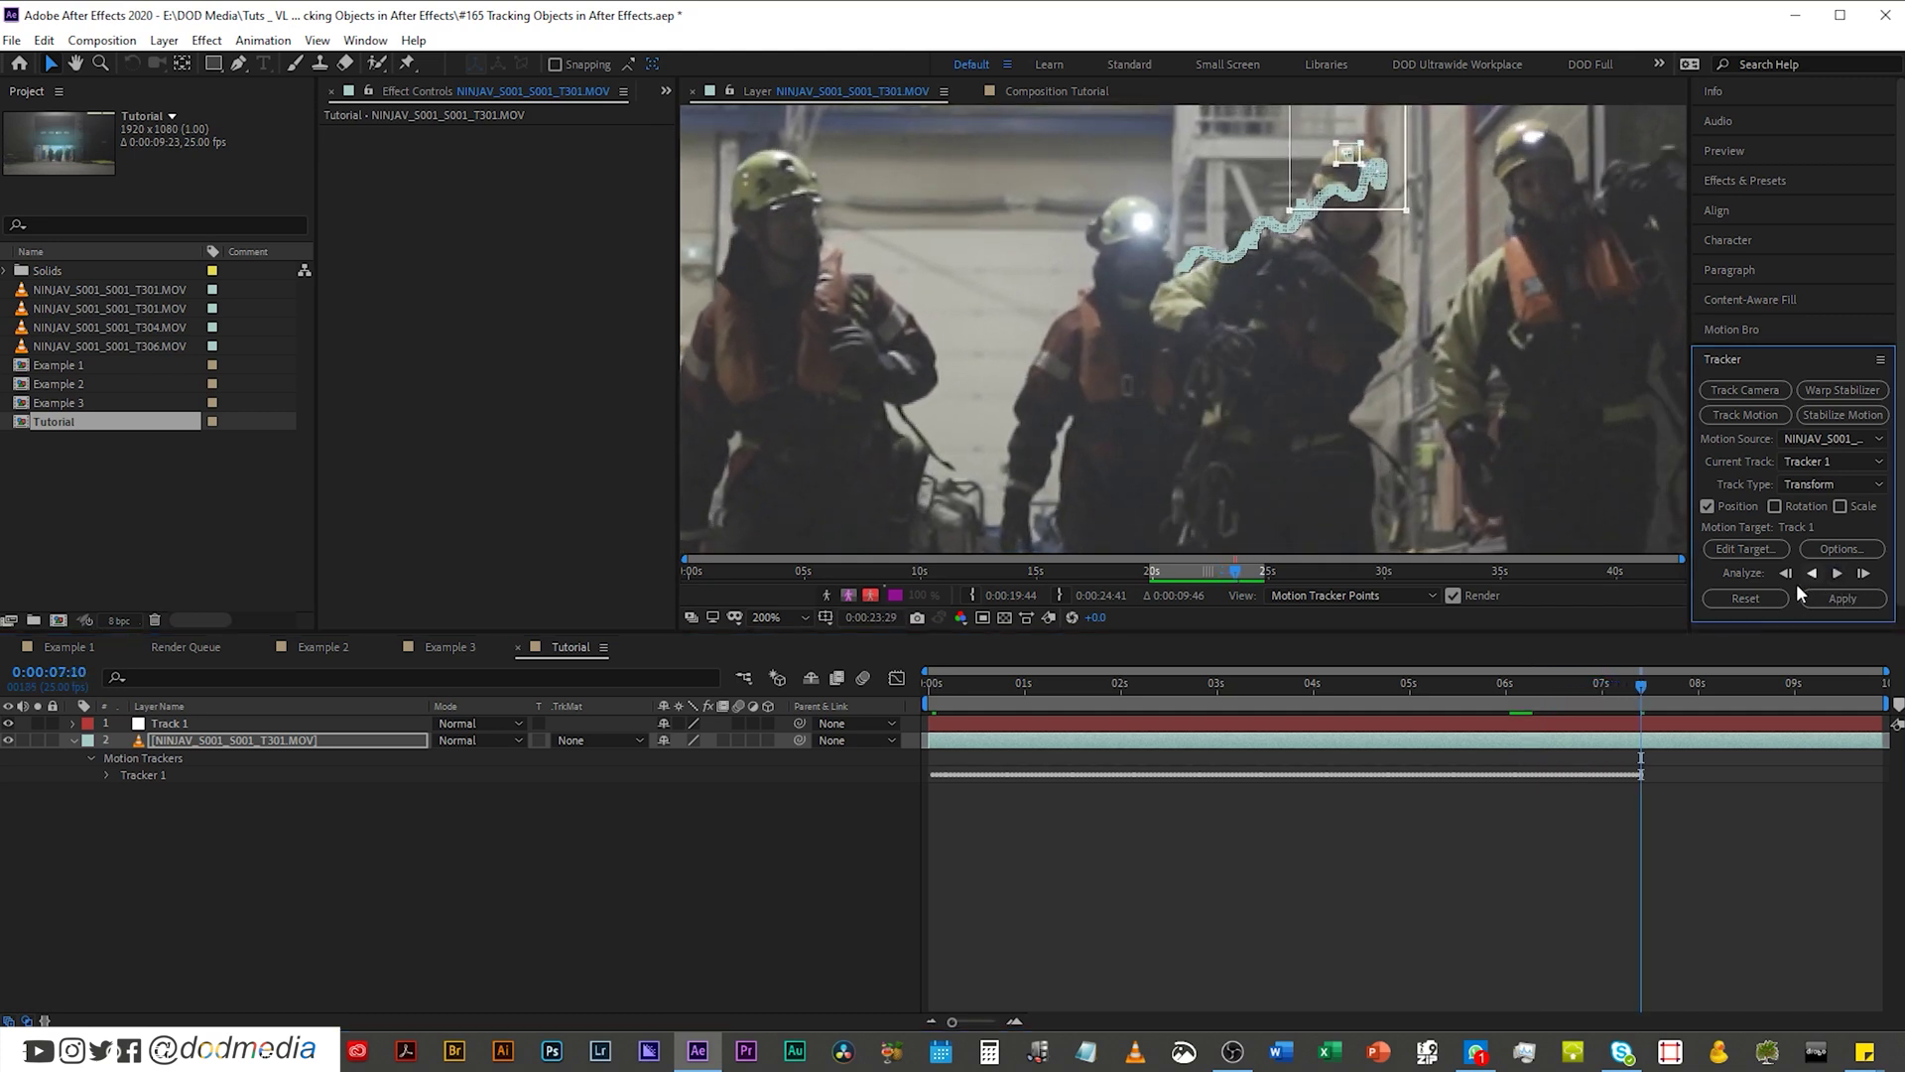
left_click(1694, 672)
key("Page_Up")
key("Page_Up")
key("Page_Up")
key("Page_Up")
key("Page_Up")
key("Page_Up")
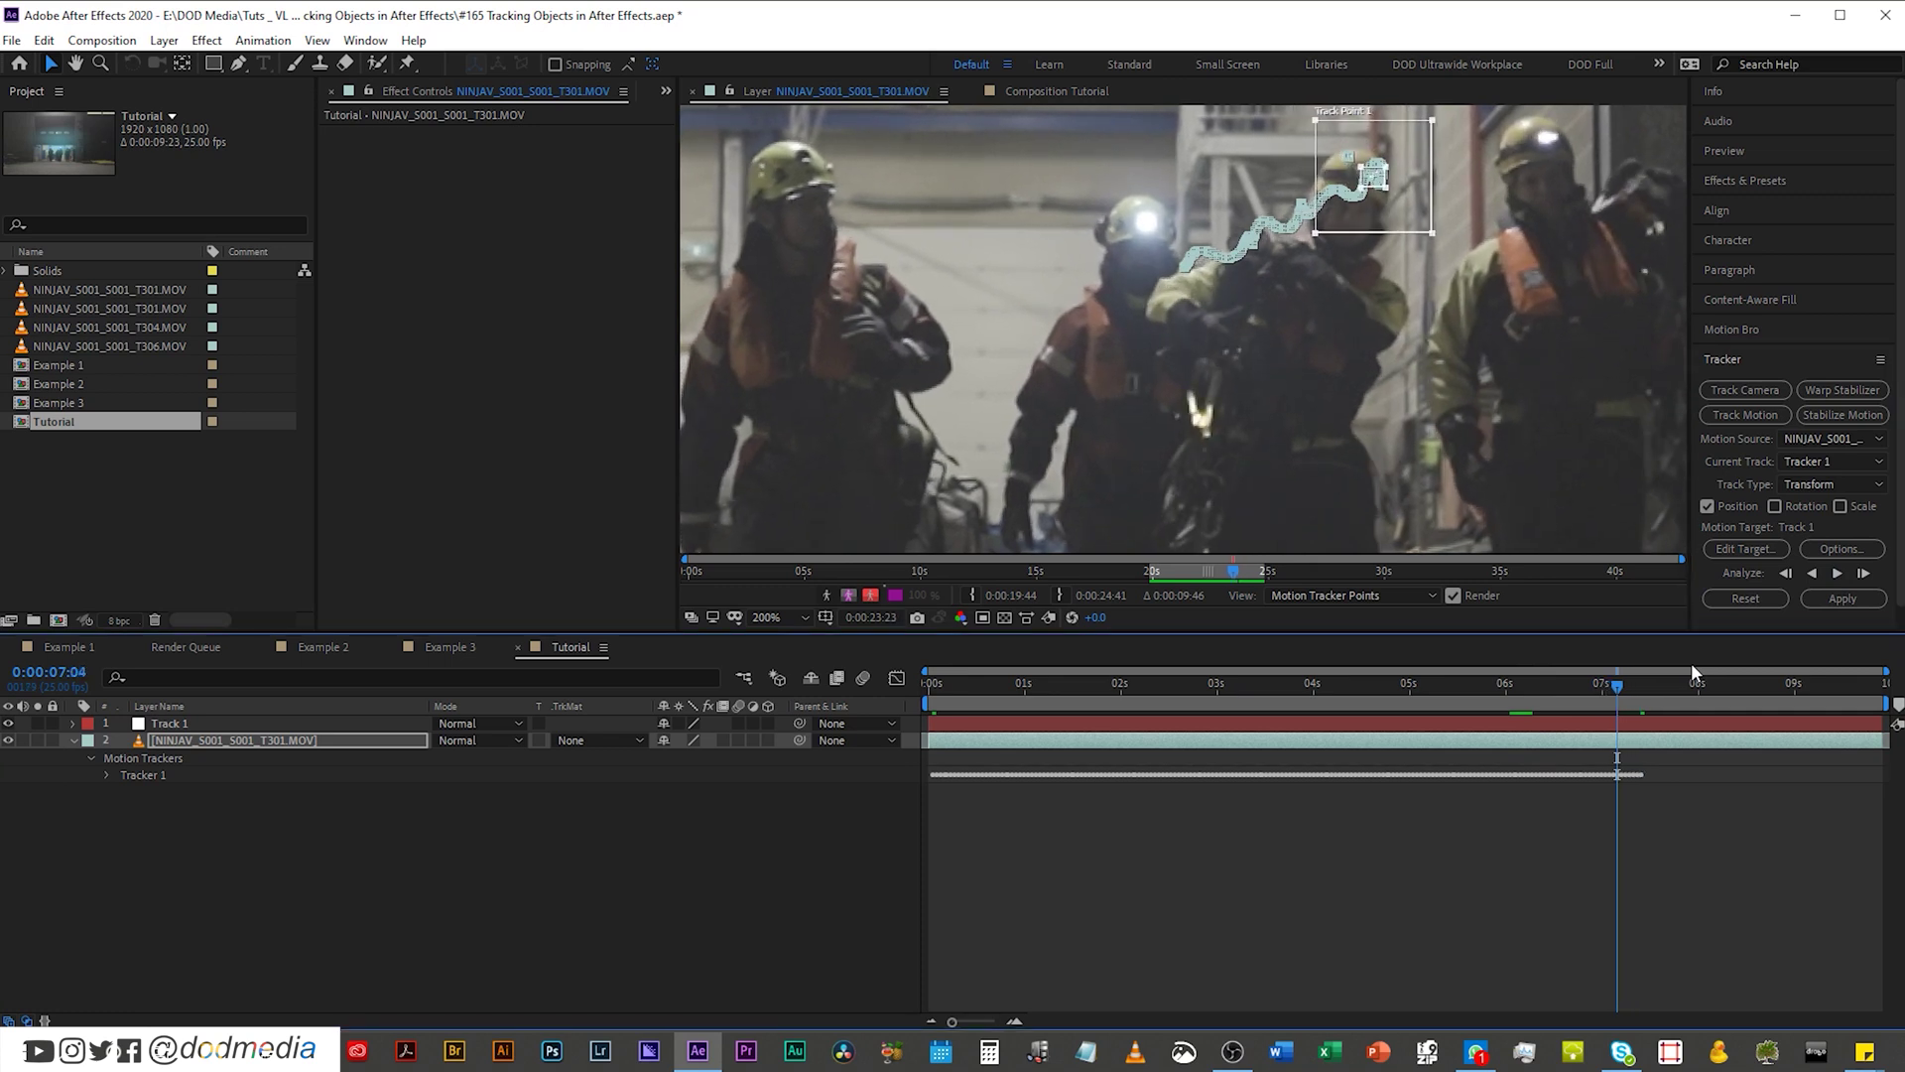
key("Page_Down")
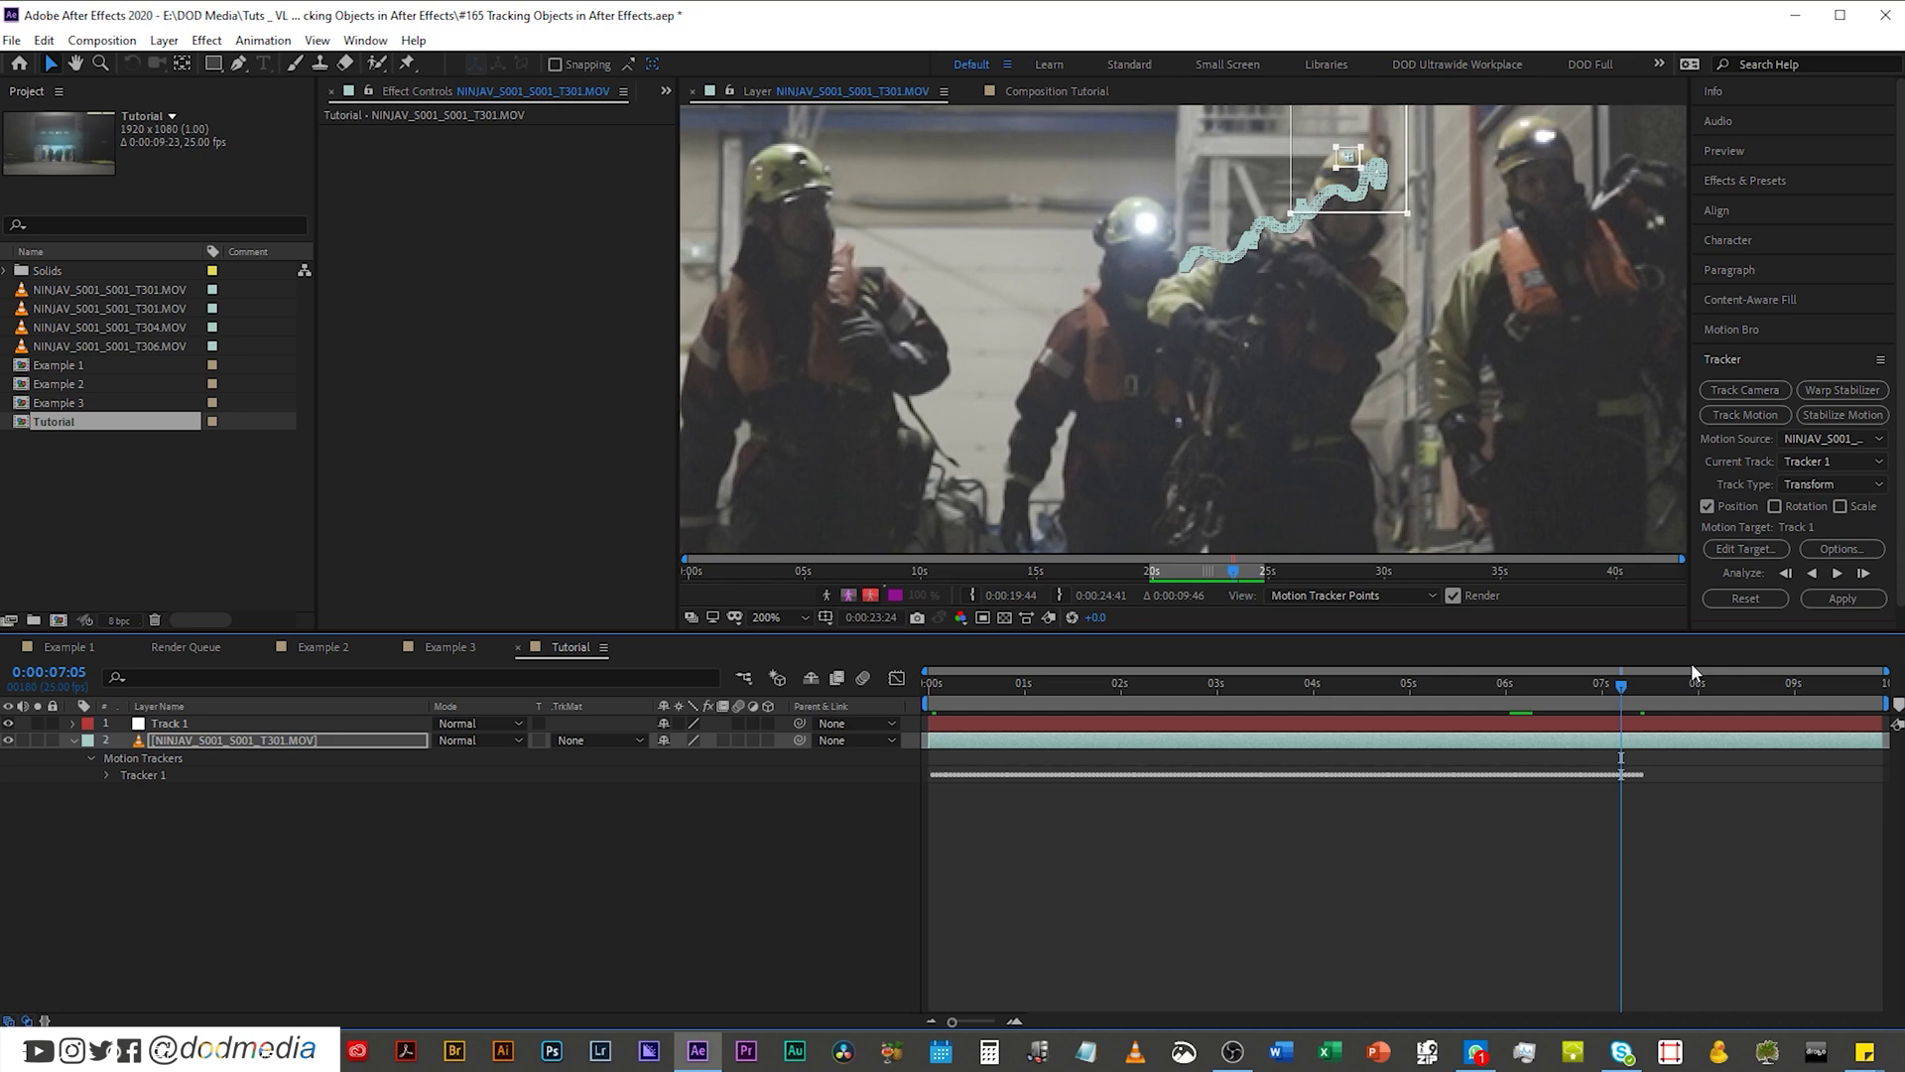
key("Page_Up")
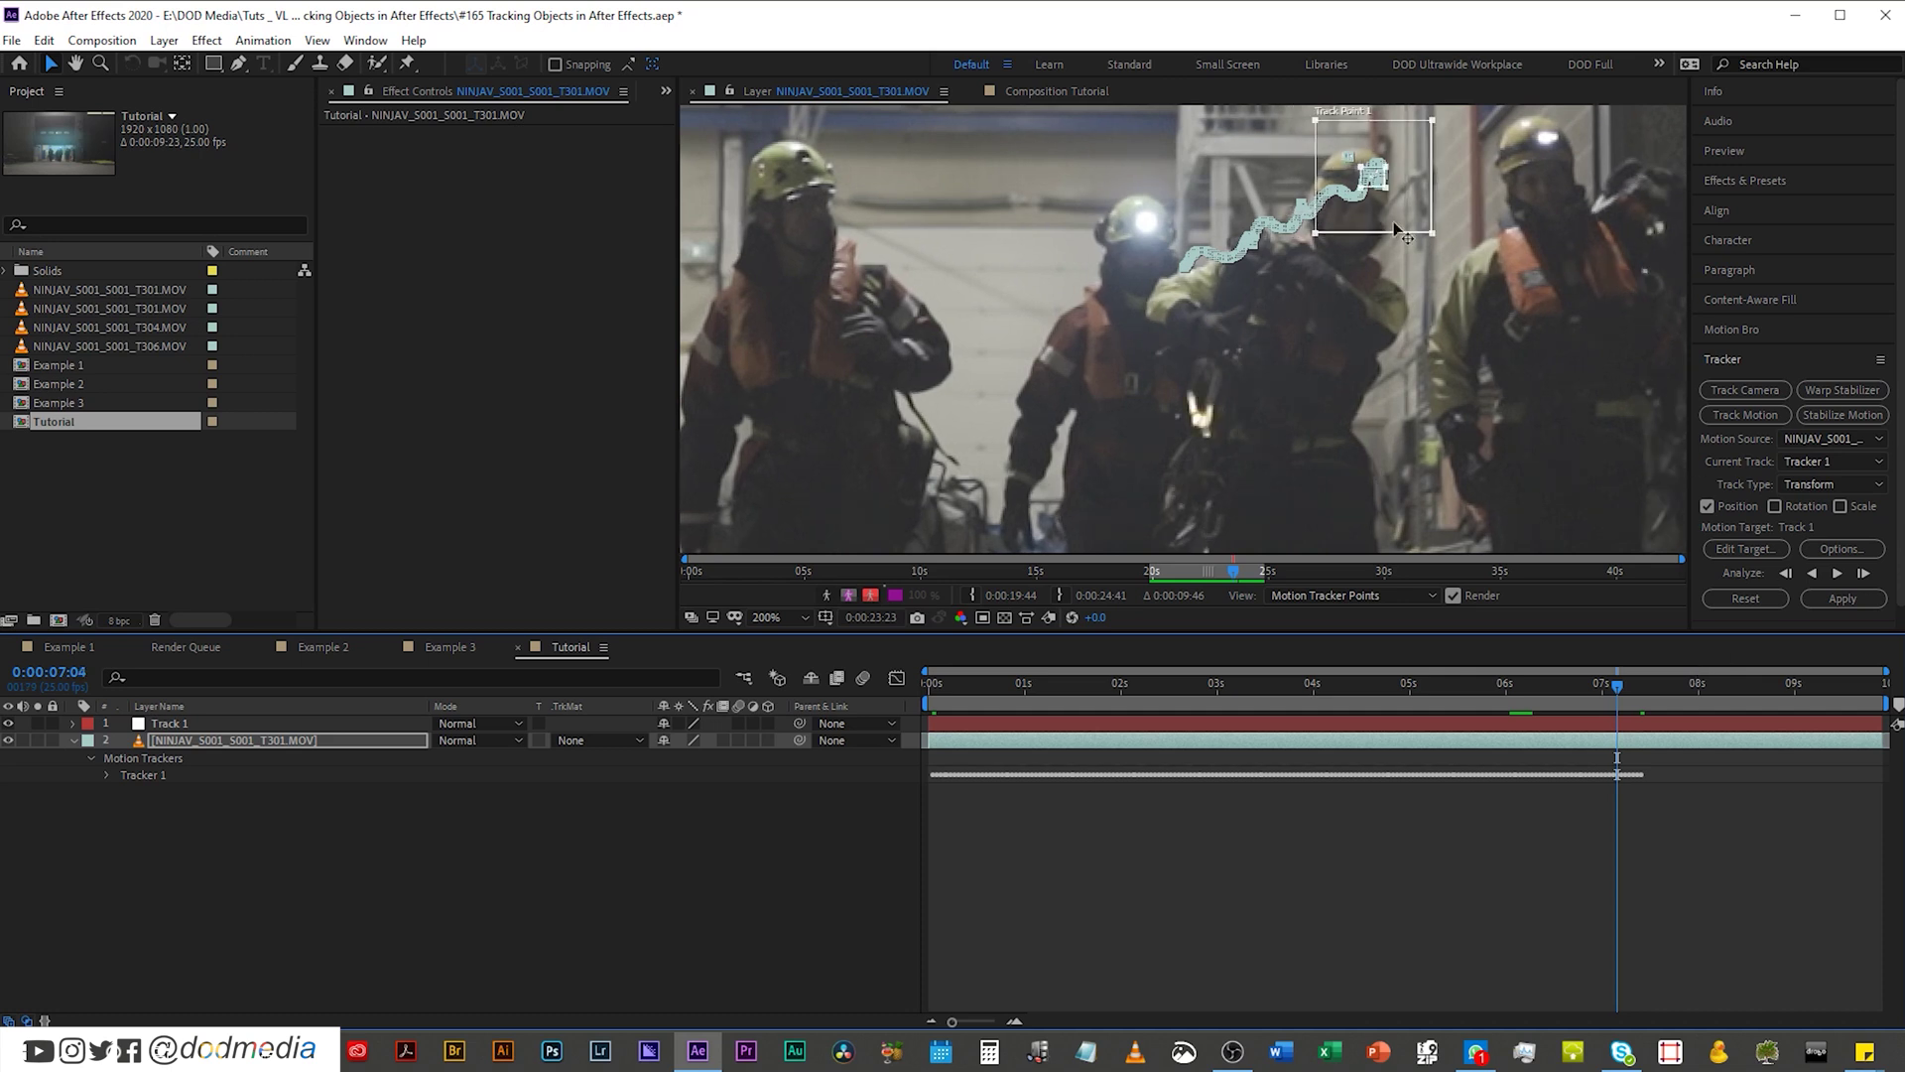
left_click(1839, 573)
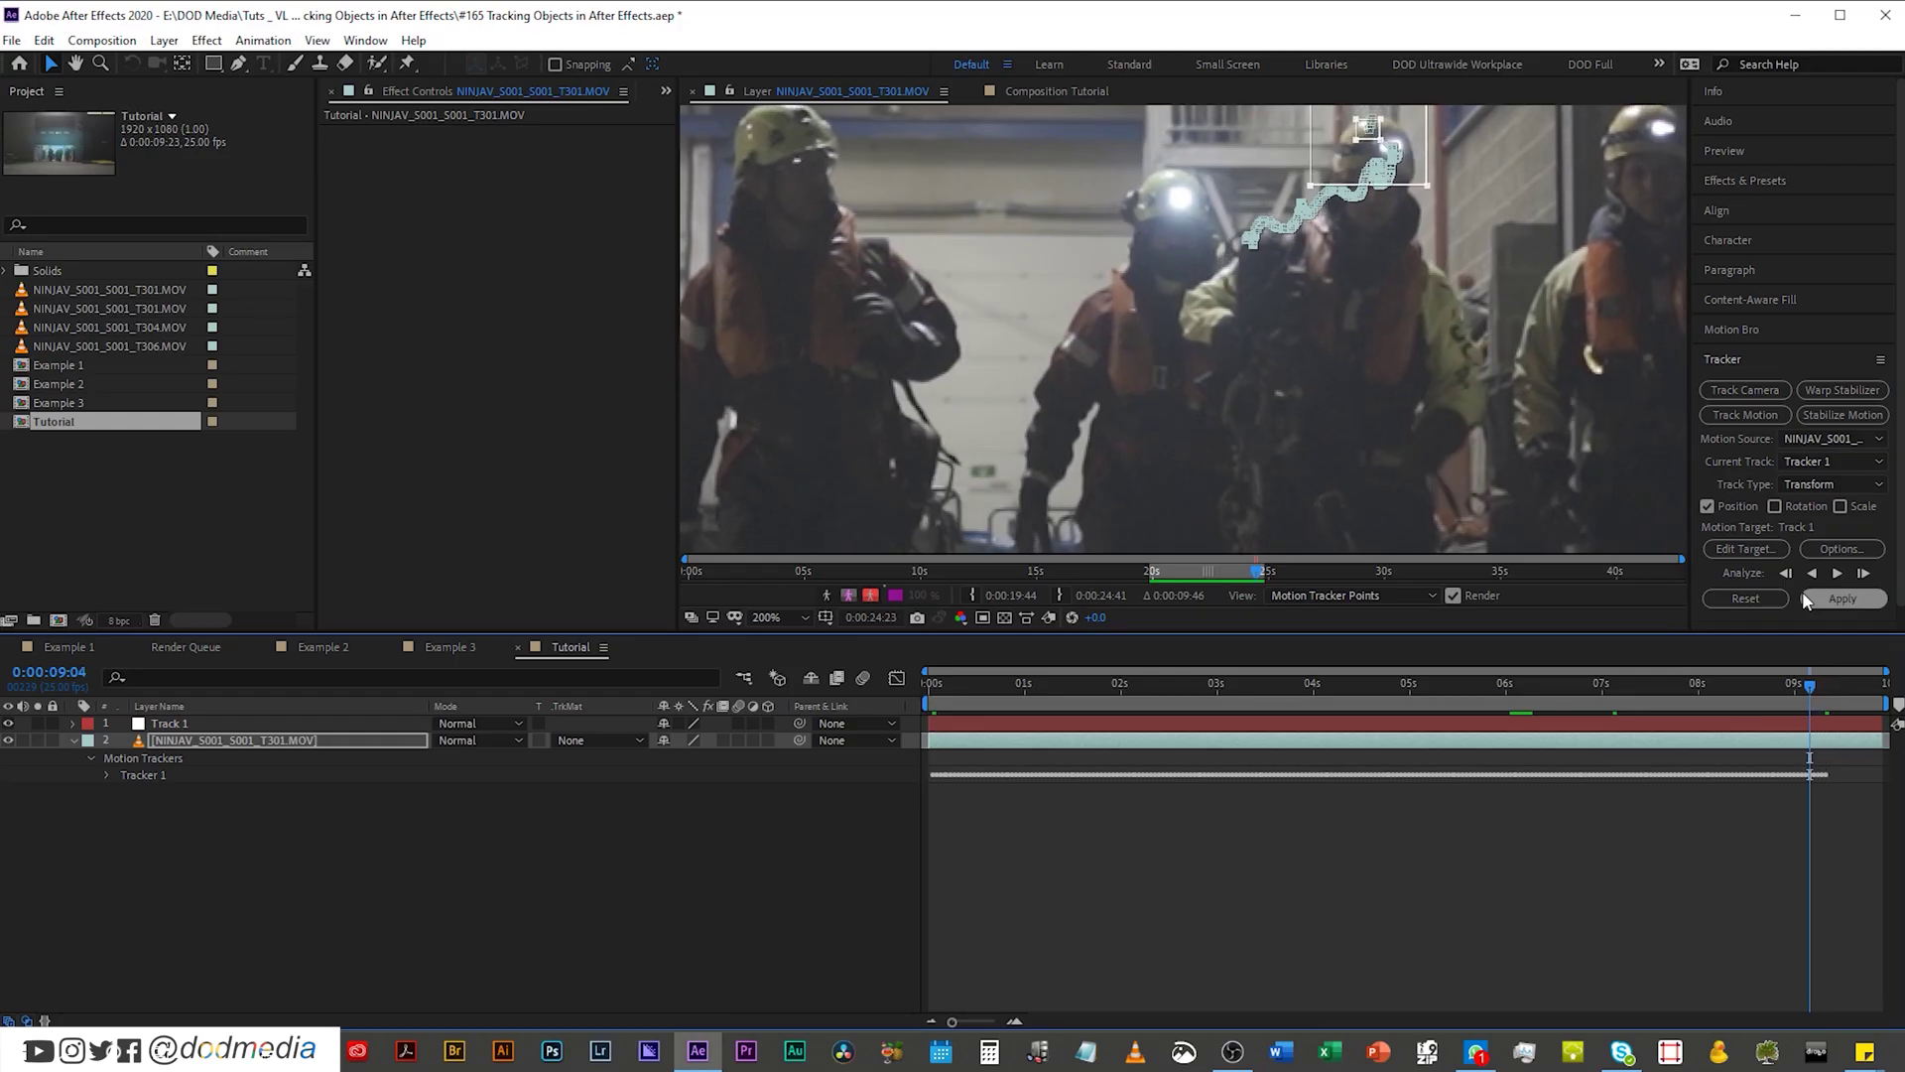
key("Page_Up")
key("Page_Up")
key("Page_Up")
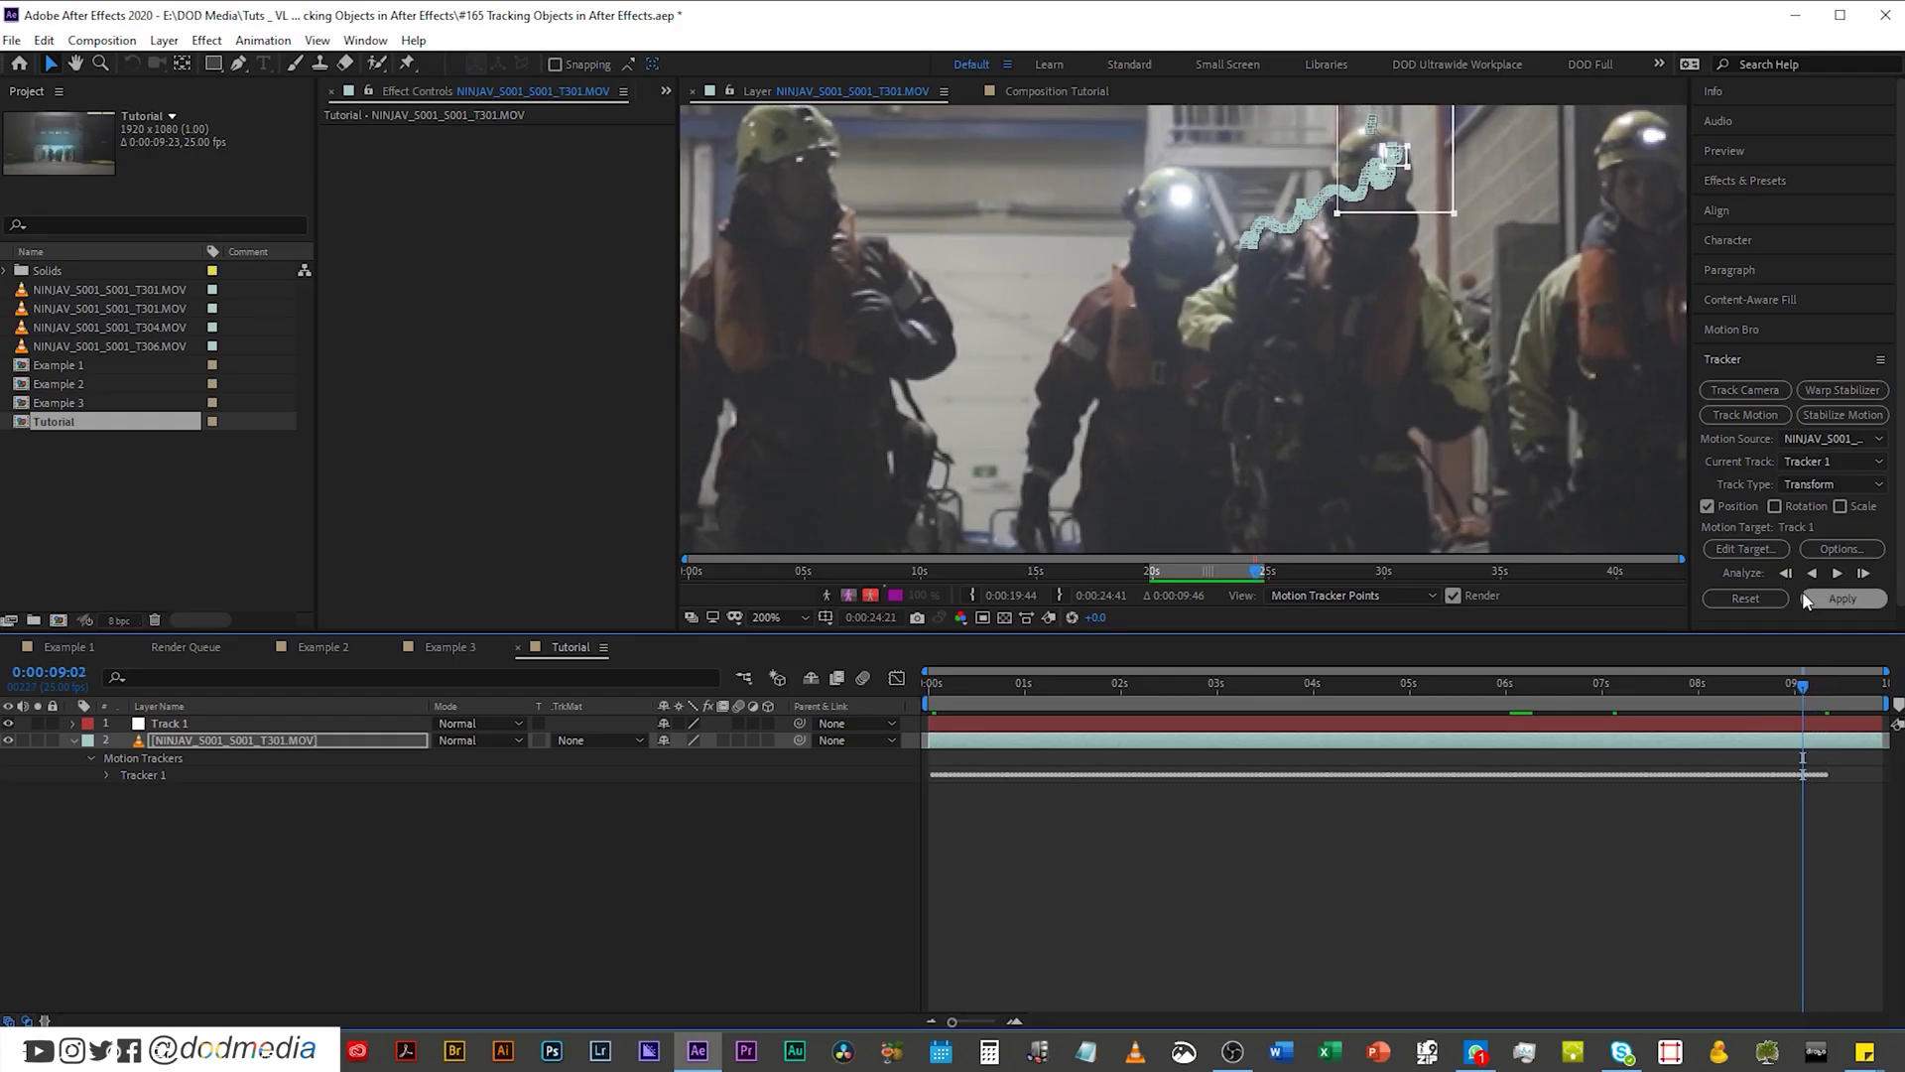
key("Page_Down")
key("Page_Down")
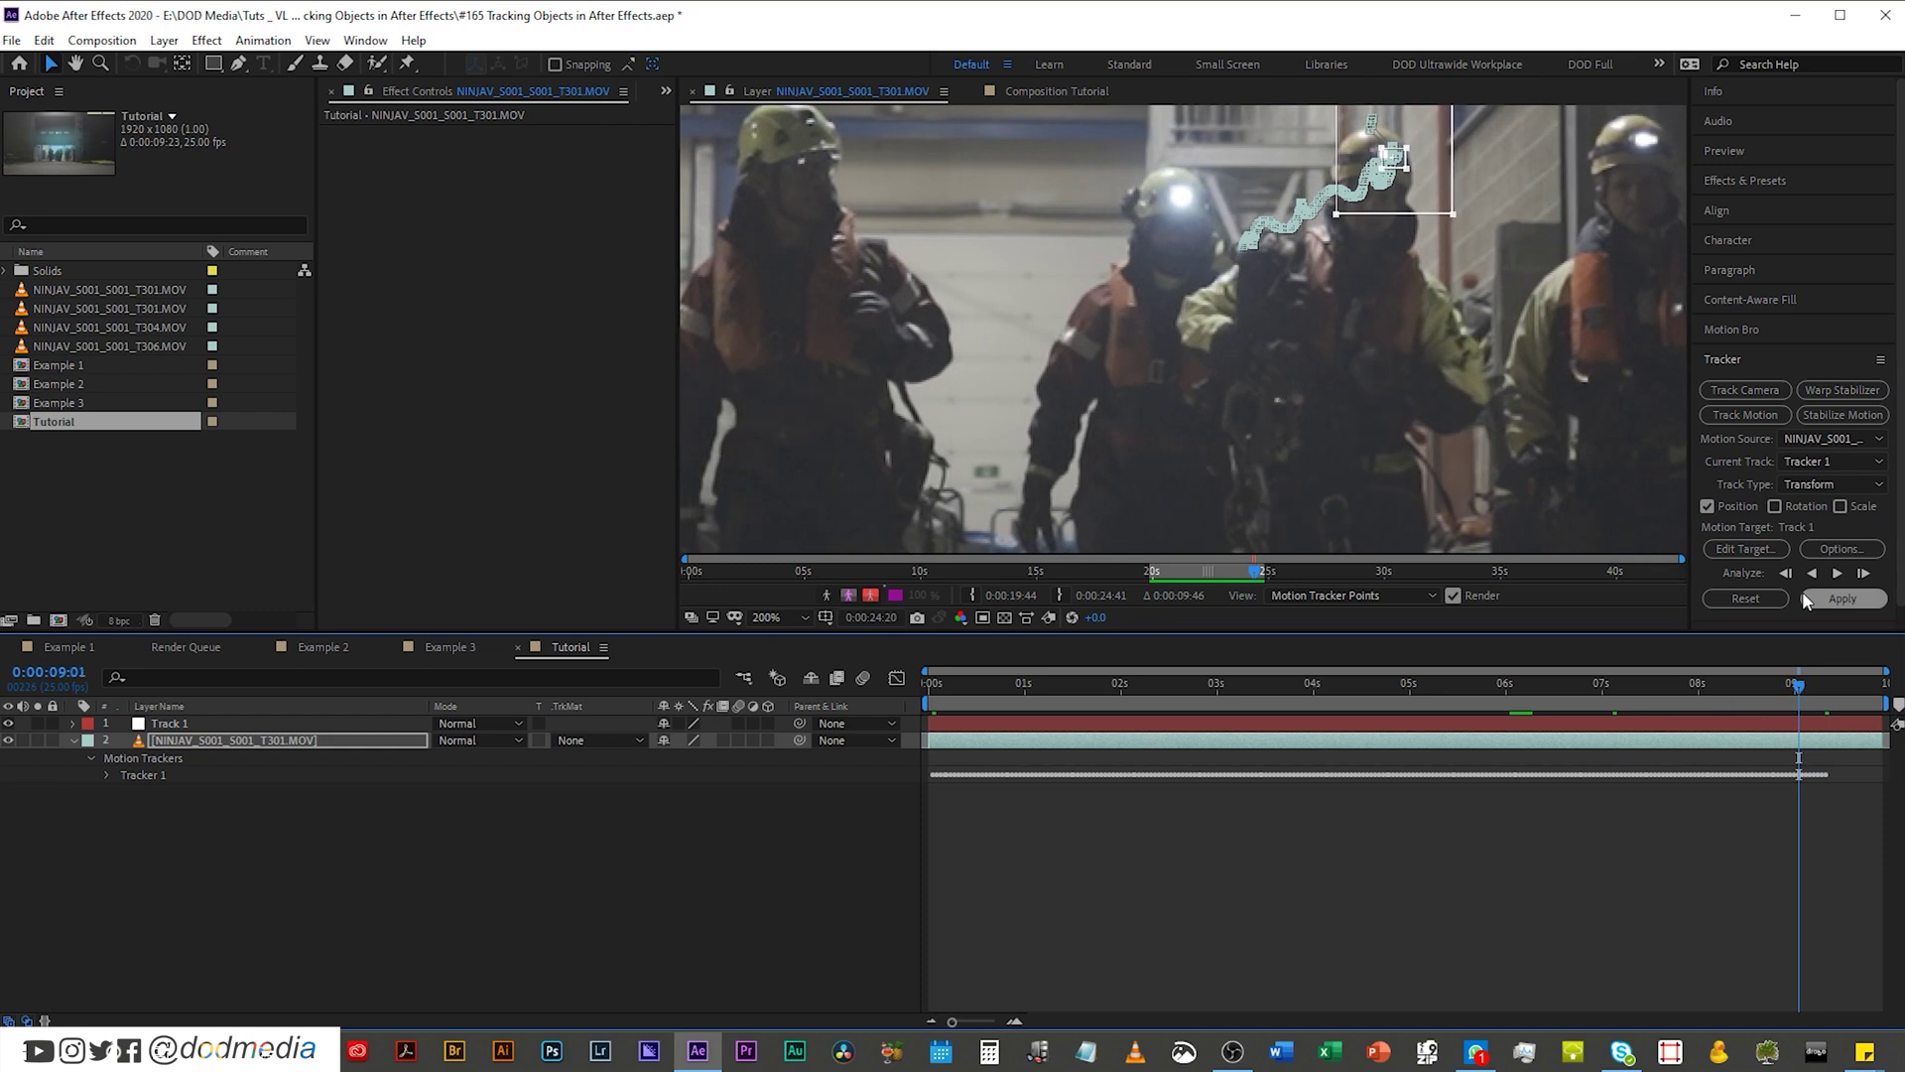
left_click(1840, 573)
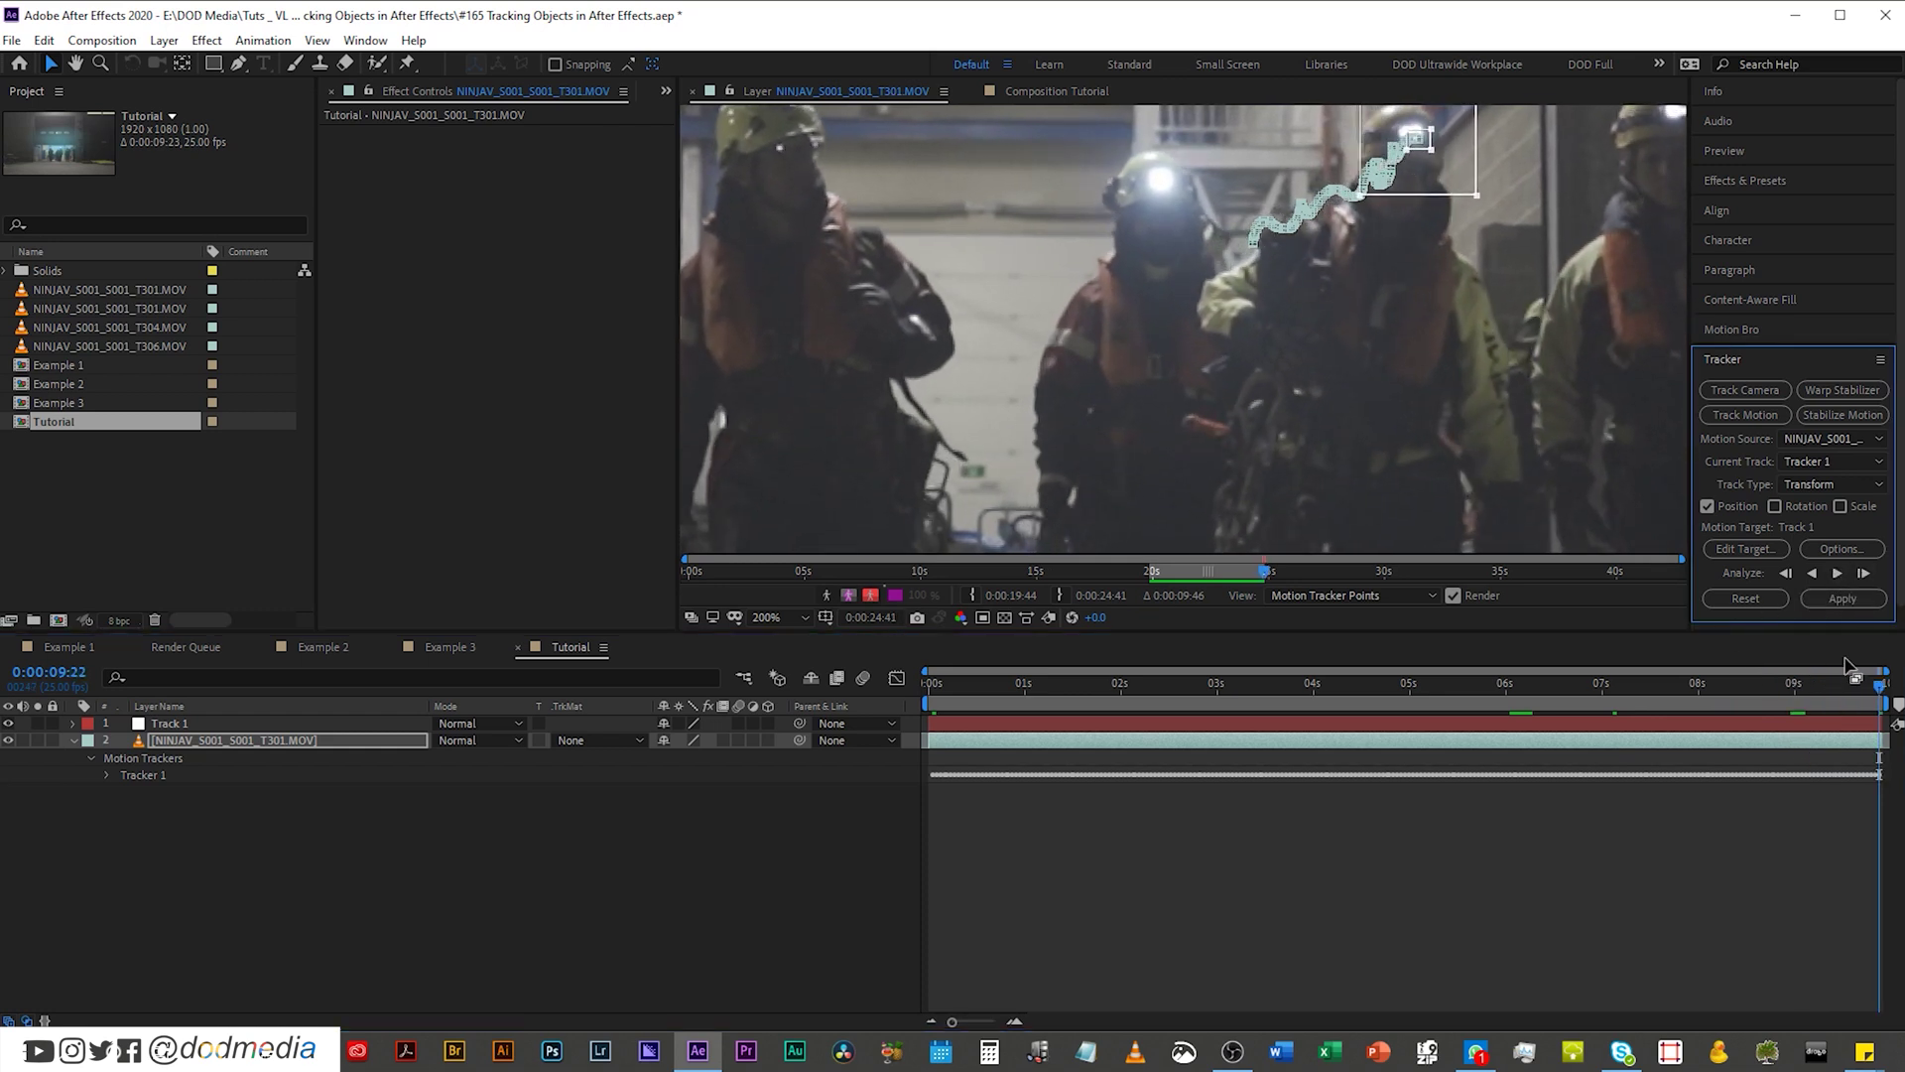
Step: Scrub the timeline to review the helmet track across the whole clip
left_click_drag(1875, 694, 822, 677)
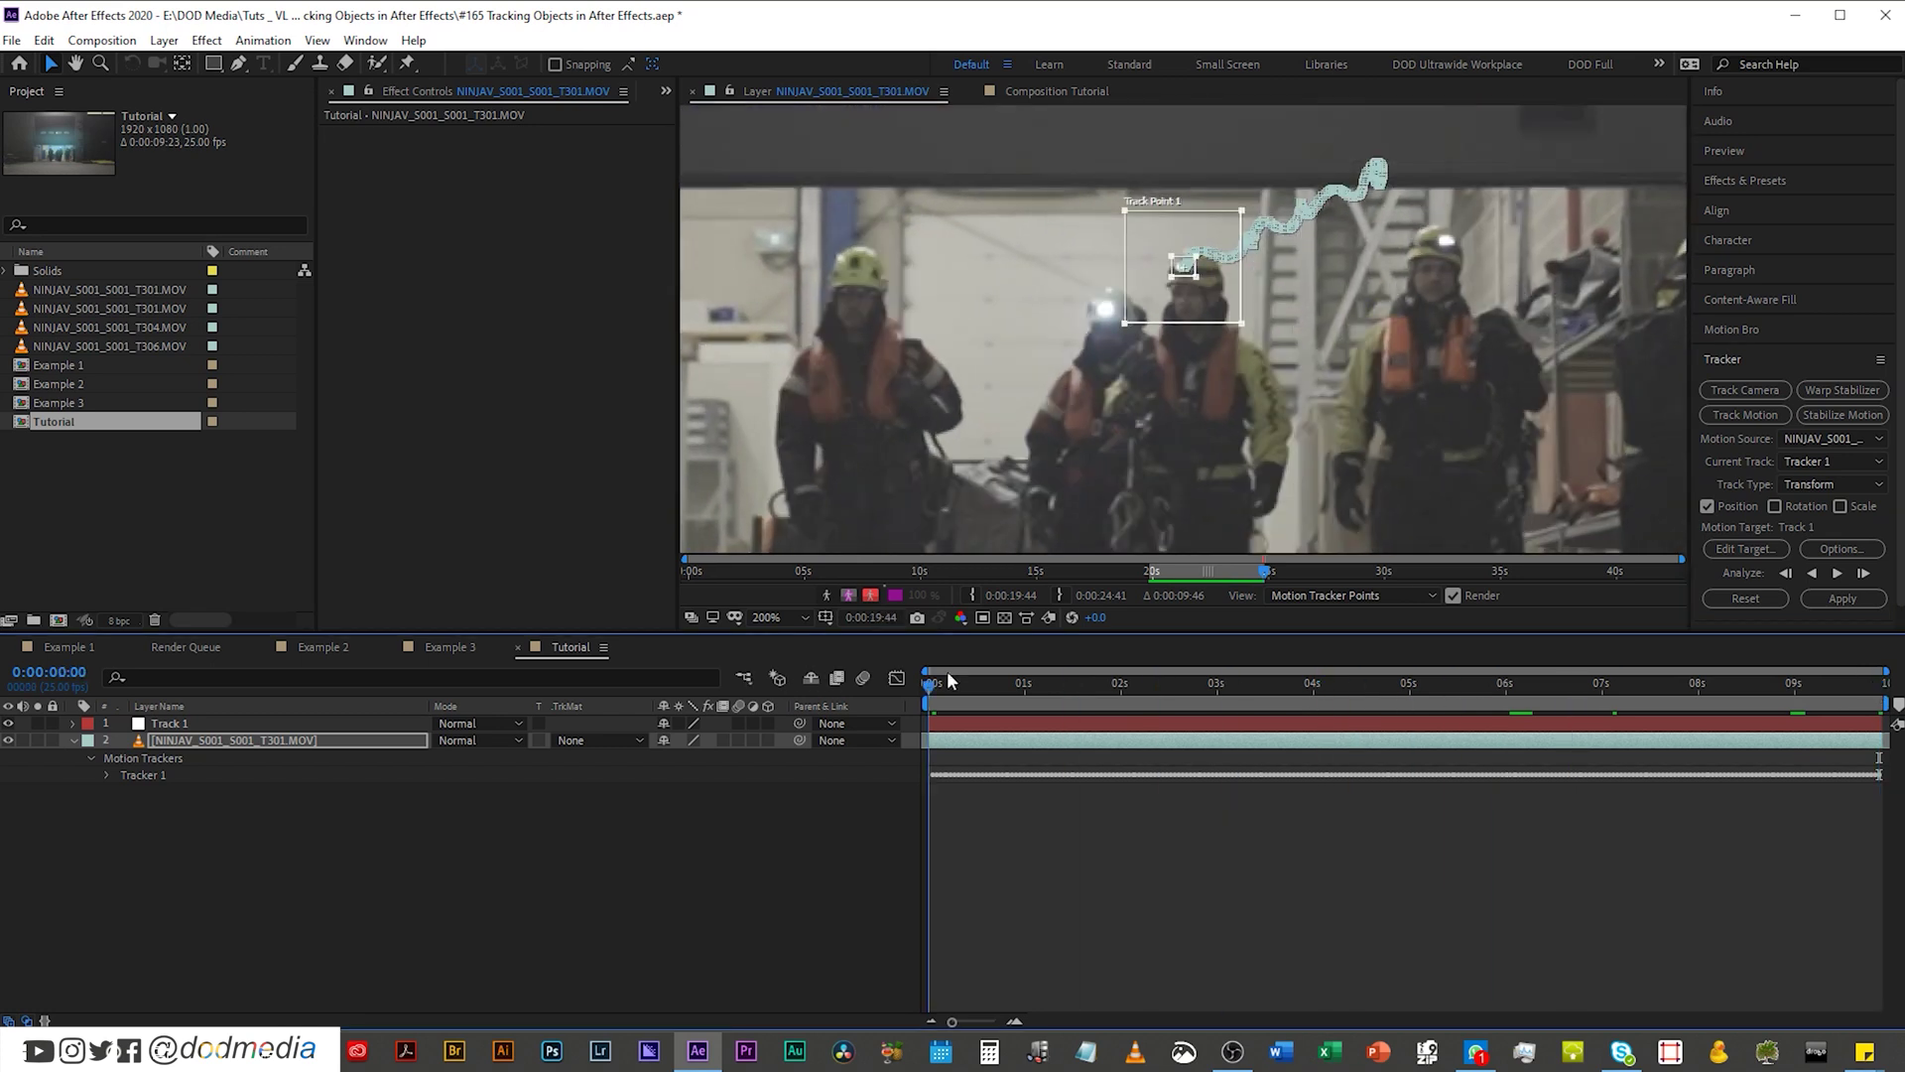
left_click_drag(1034, 683, 1808, 698)
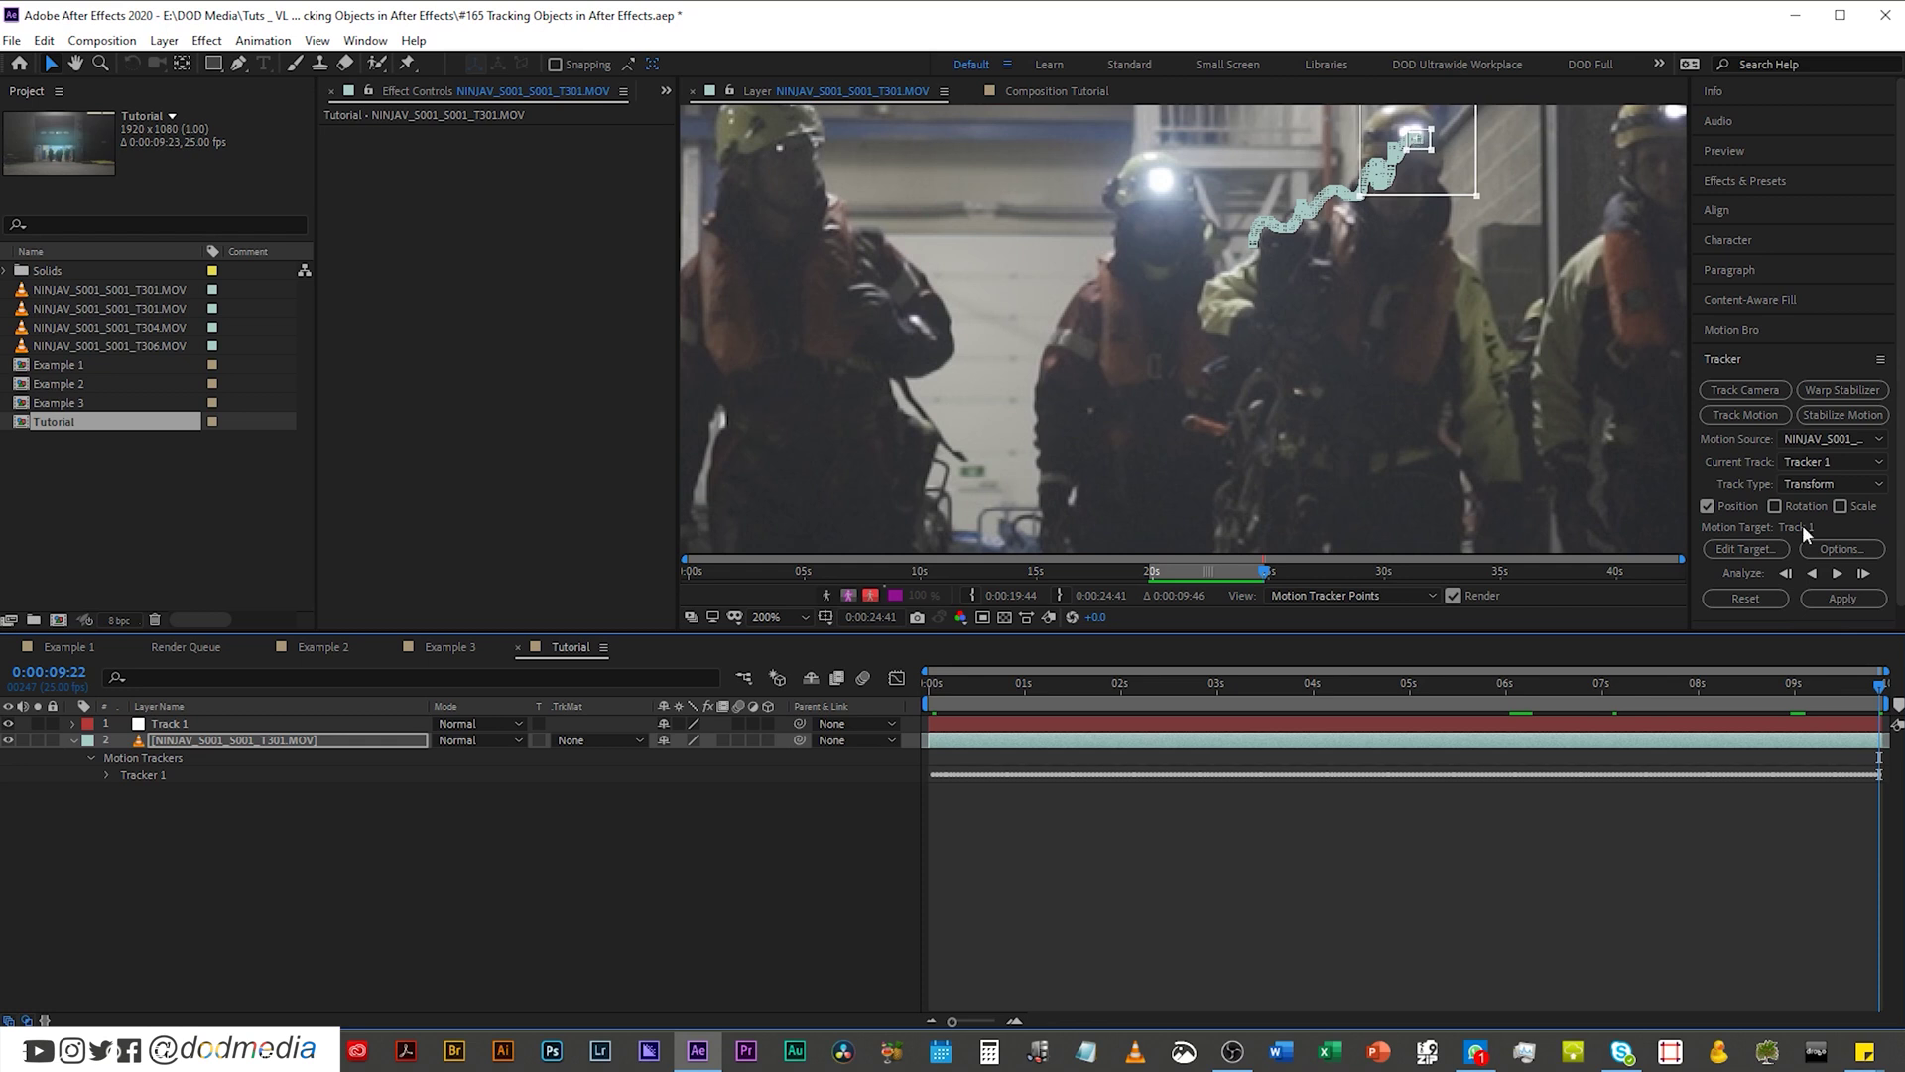
left_click_drag(1878, 692, 1740, 691)
Step: Drag the slipped track point back onto the helmet near 08:09, re-analyze, and return to frame 0
left_click_drag(1431, 172, 1428, 181)
left_click(1852, 597)
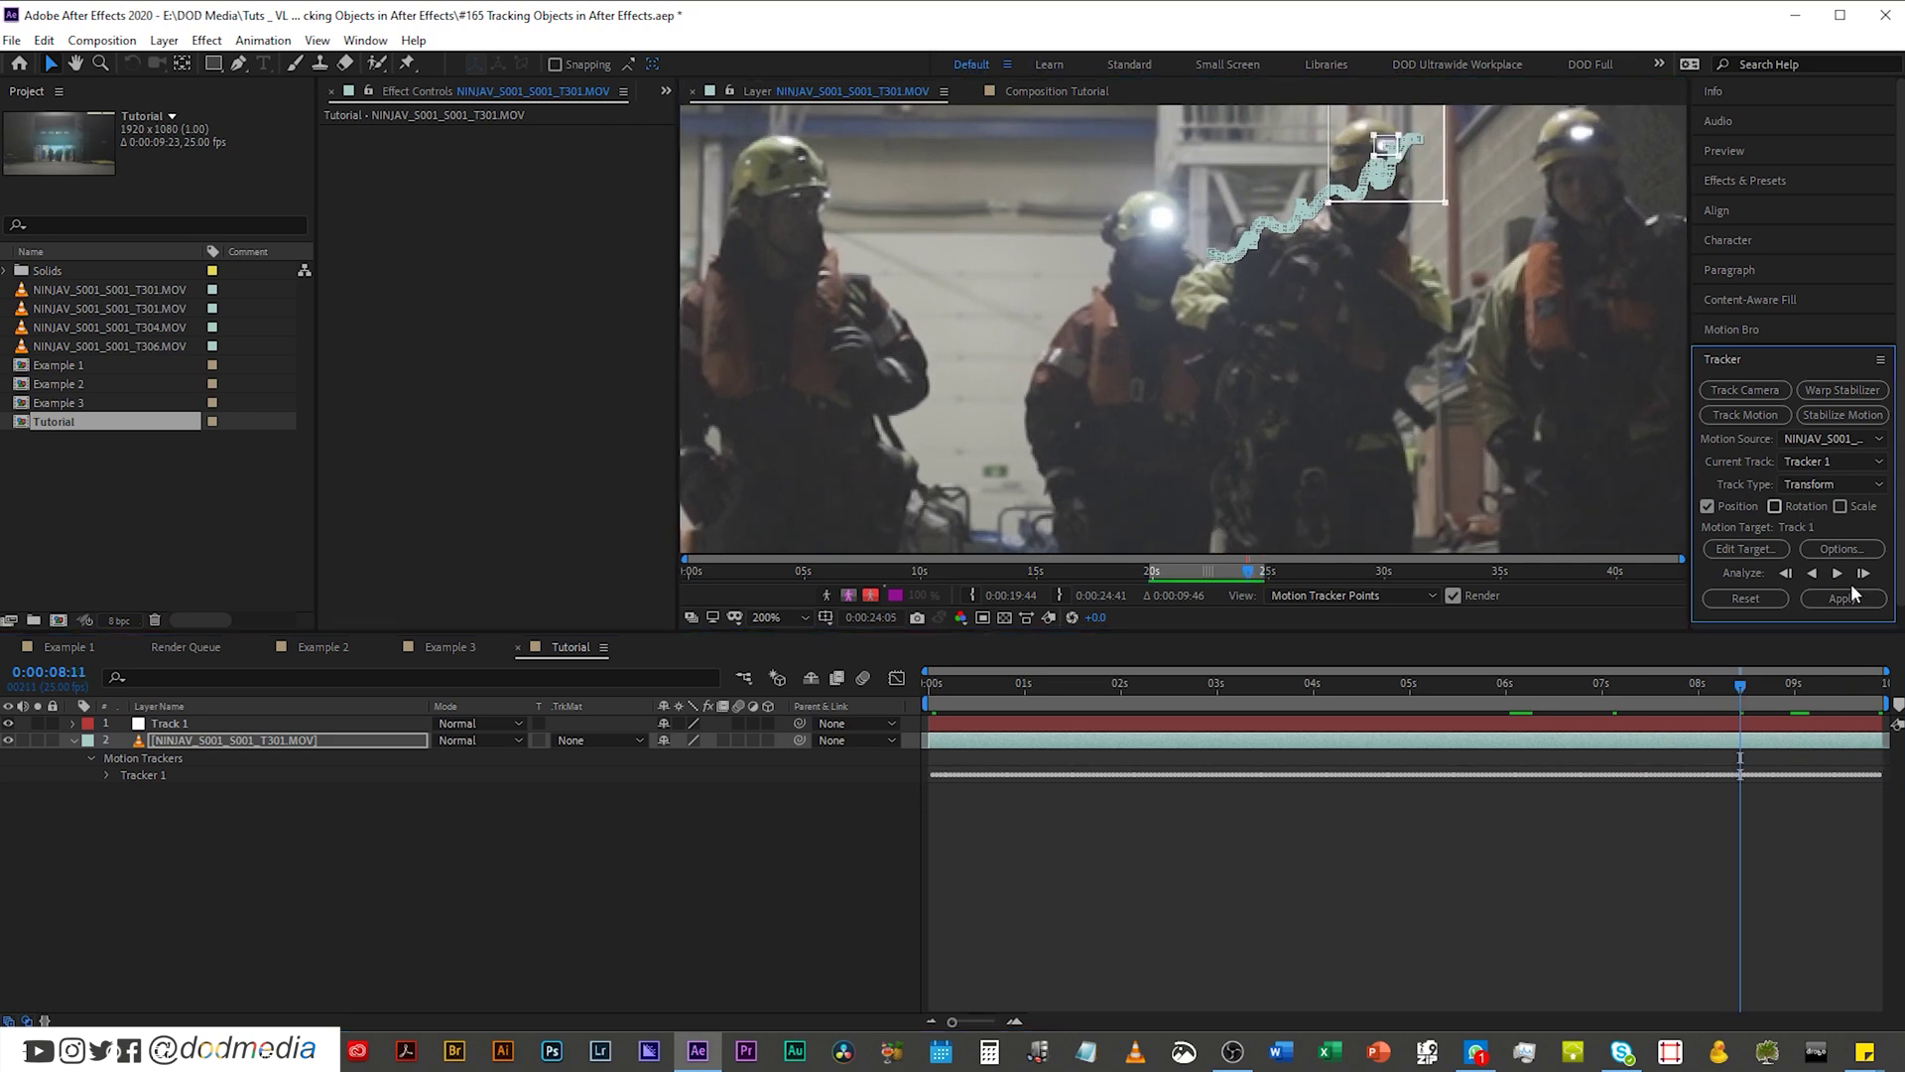
left_click(1836, 575)
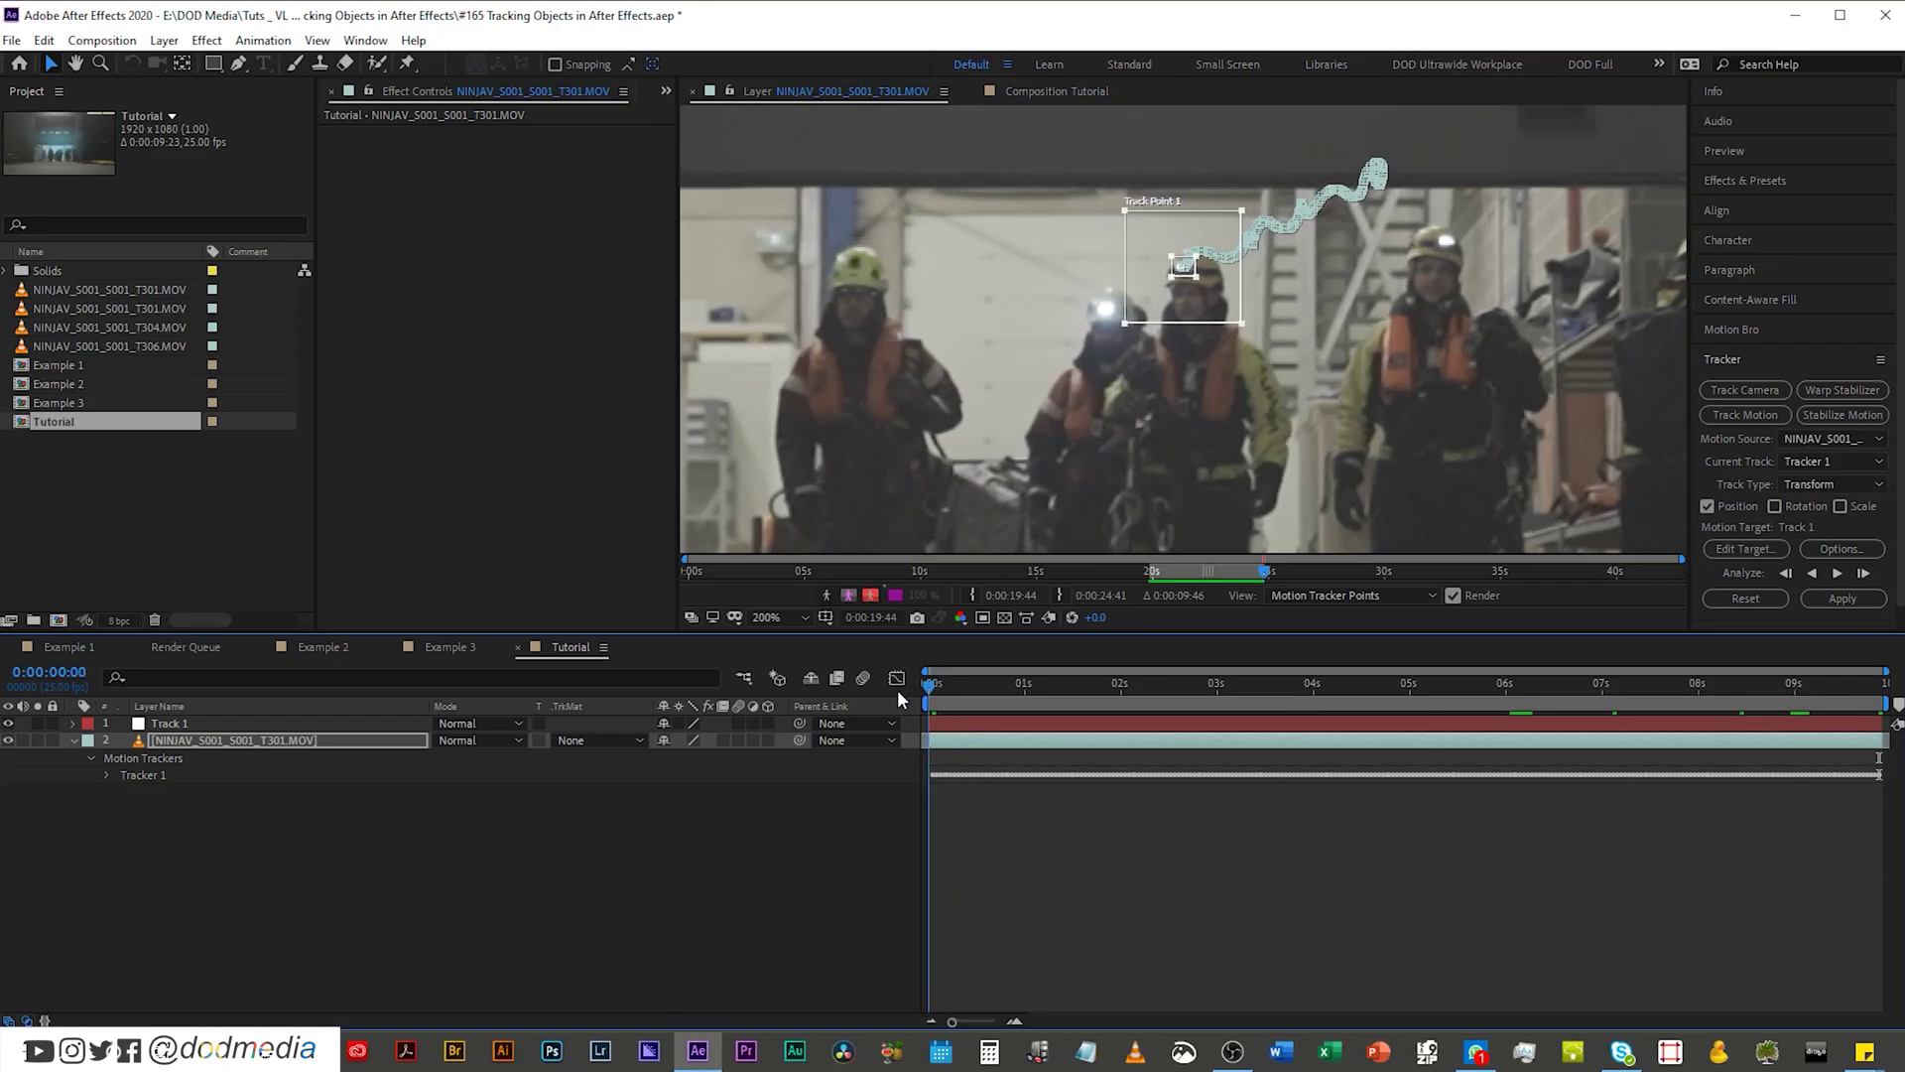
left_click_drag(927, 688, 932, 687)
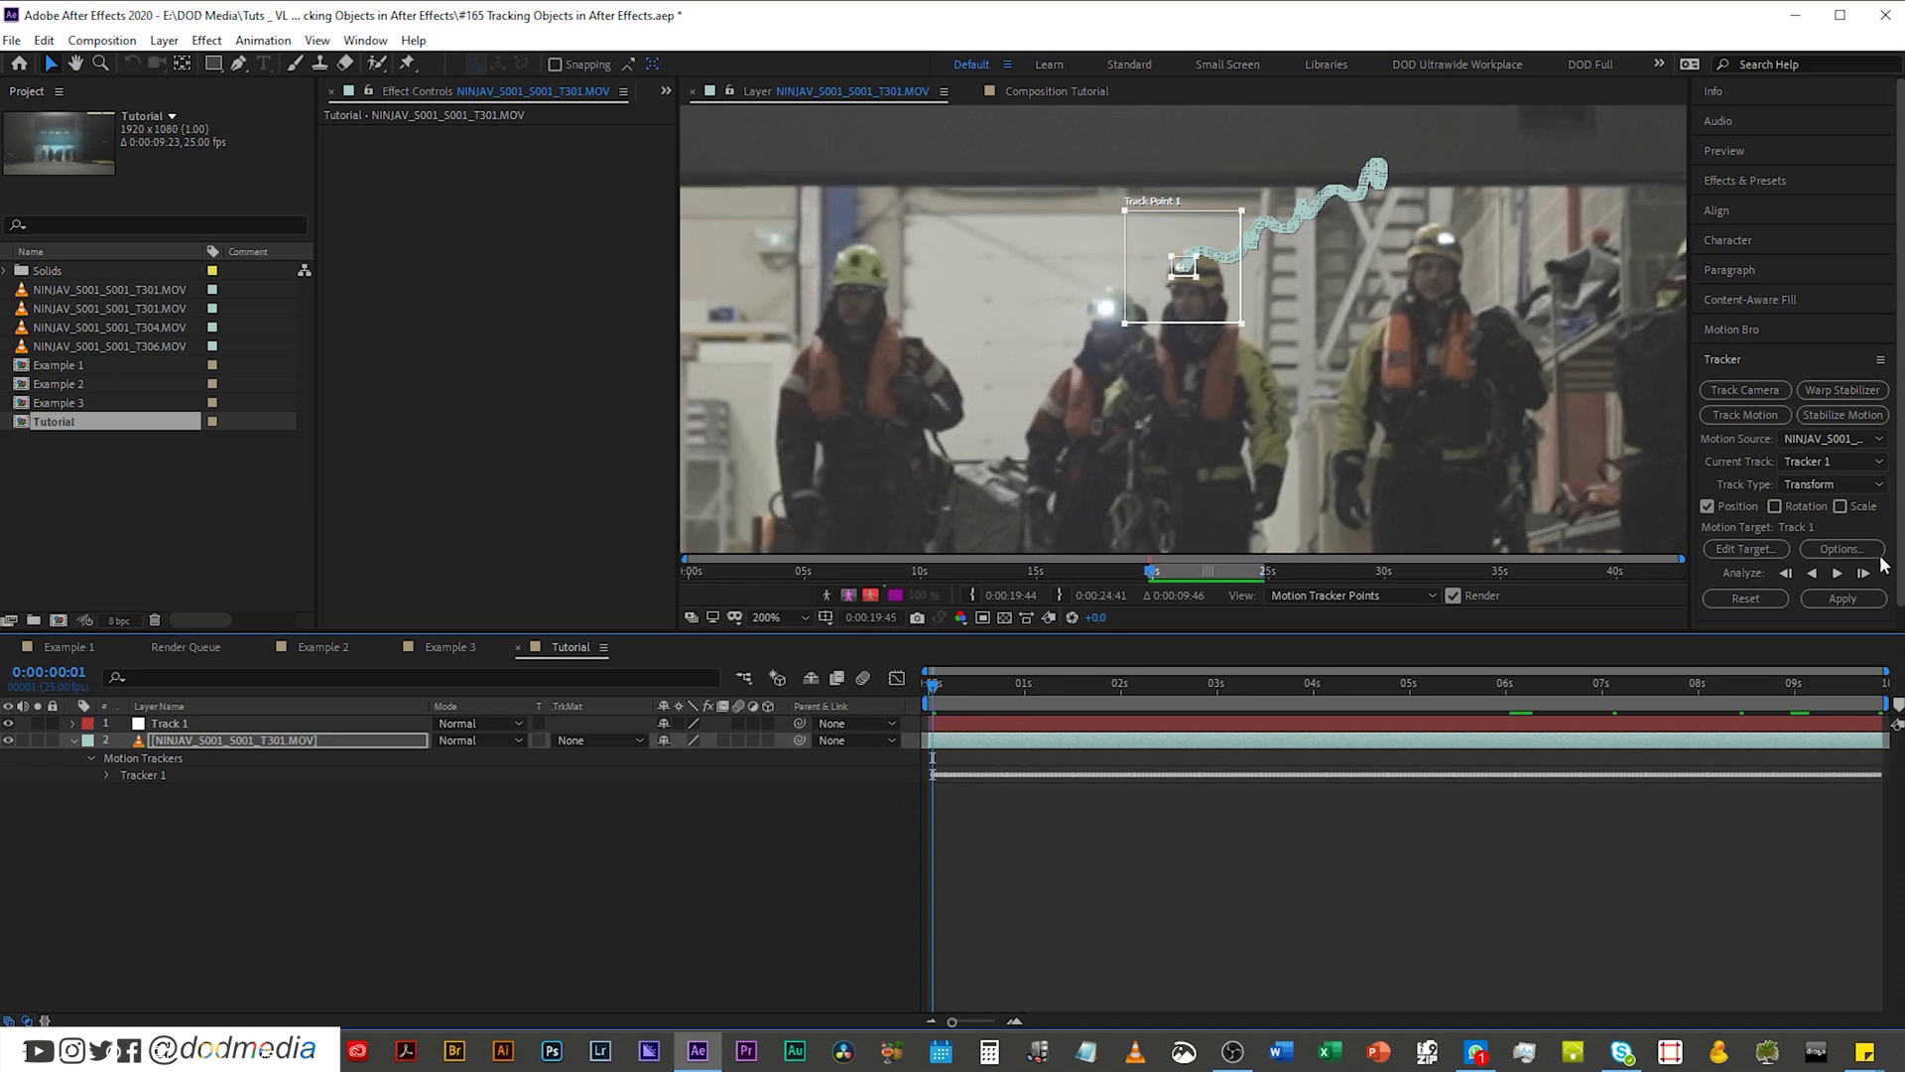
left_click(1812, 574)
Step: Apply the helmet track to Track 1 in X and Y and preview the Tutorial comp
left_click(1851, 599)
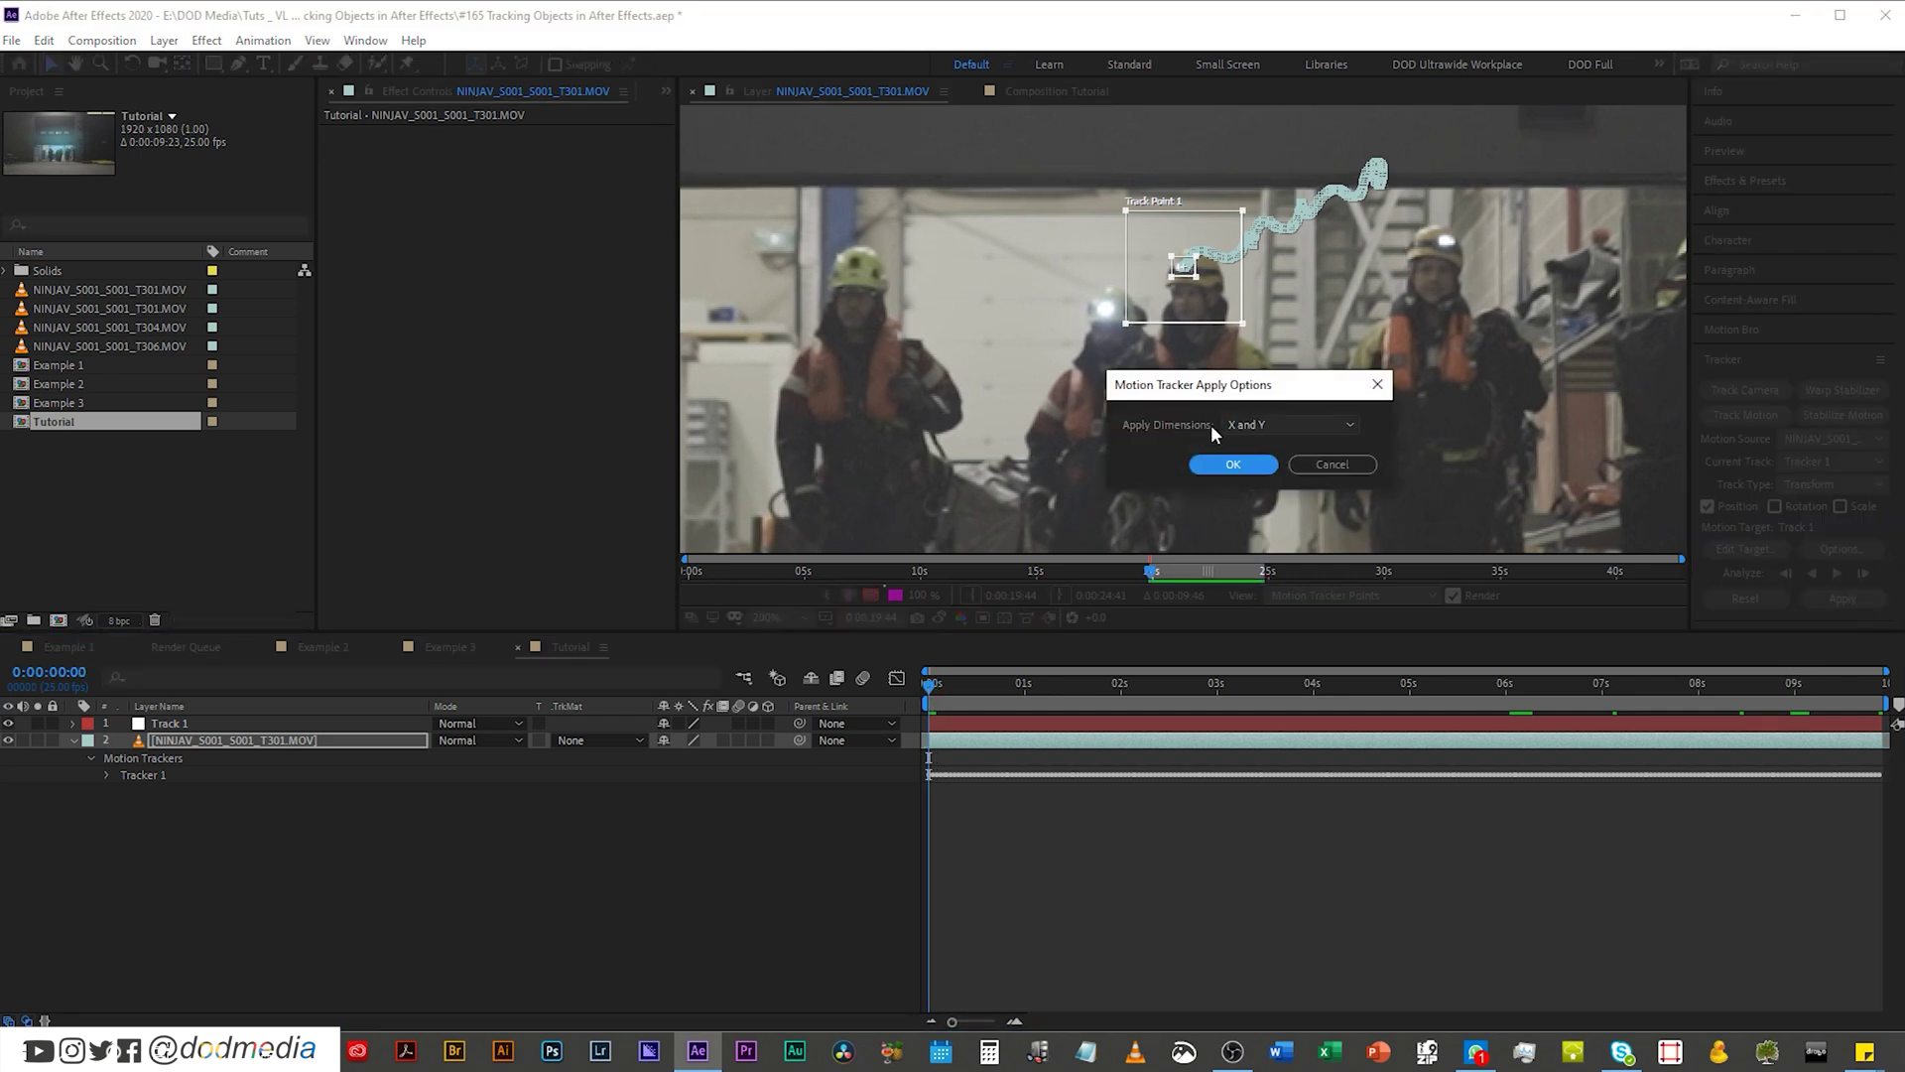
left_click(1237, 463)
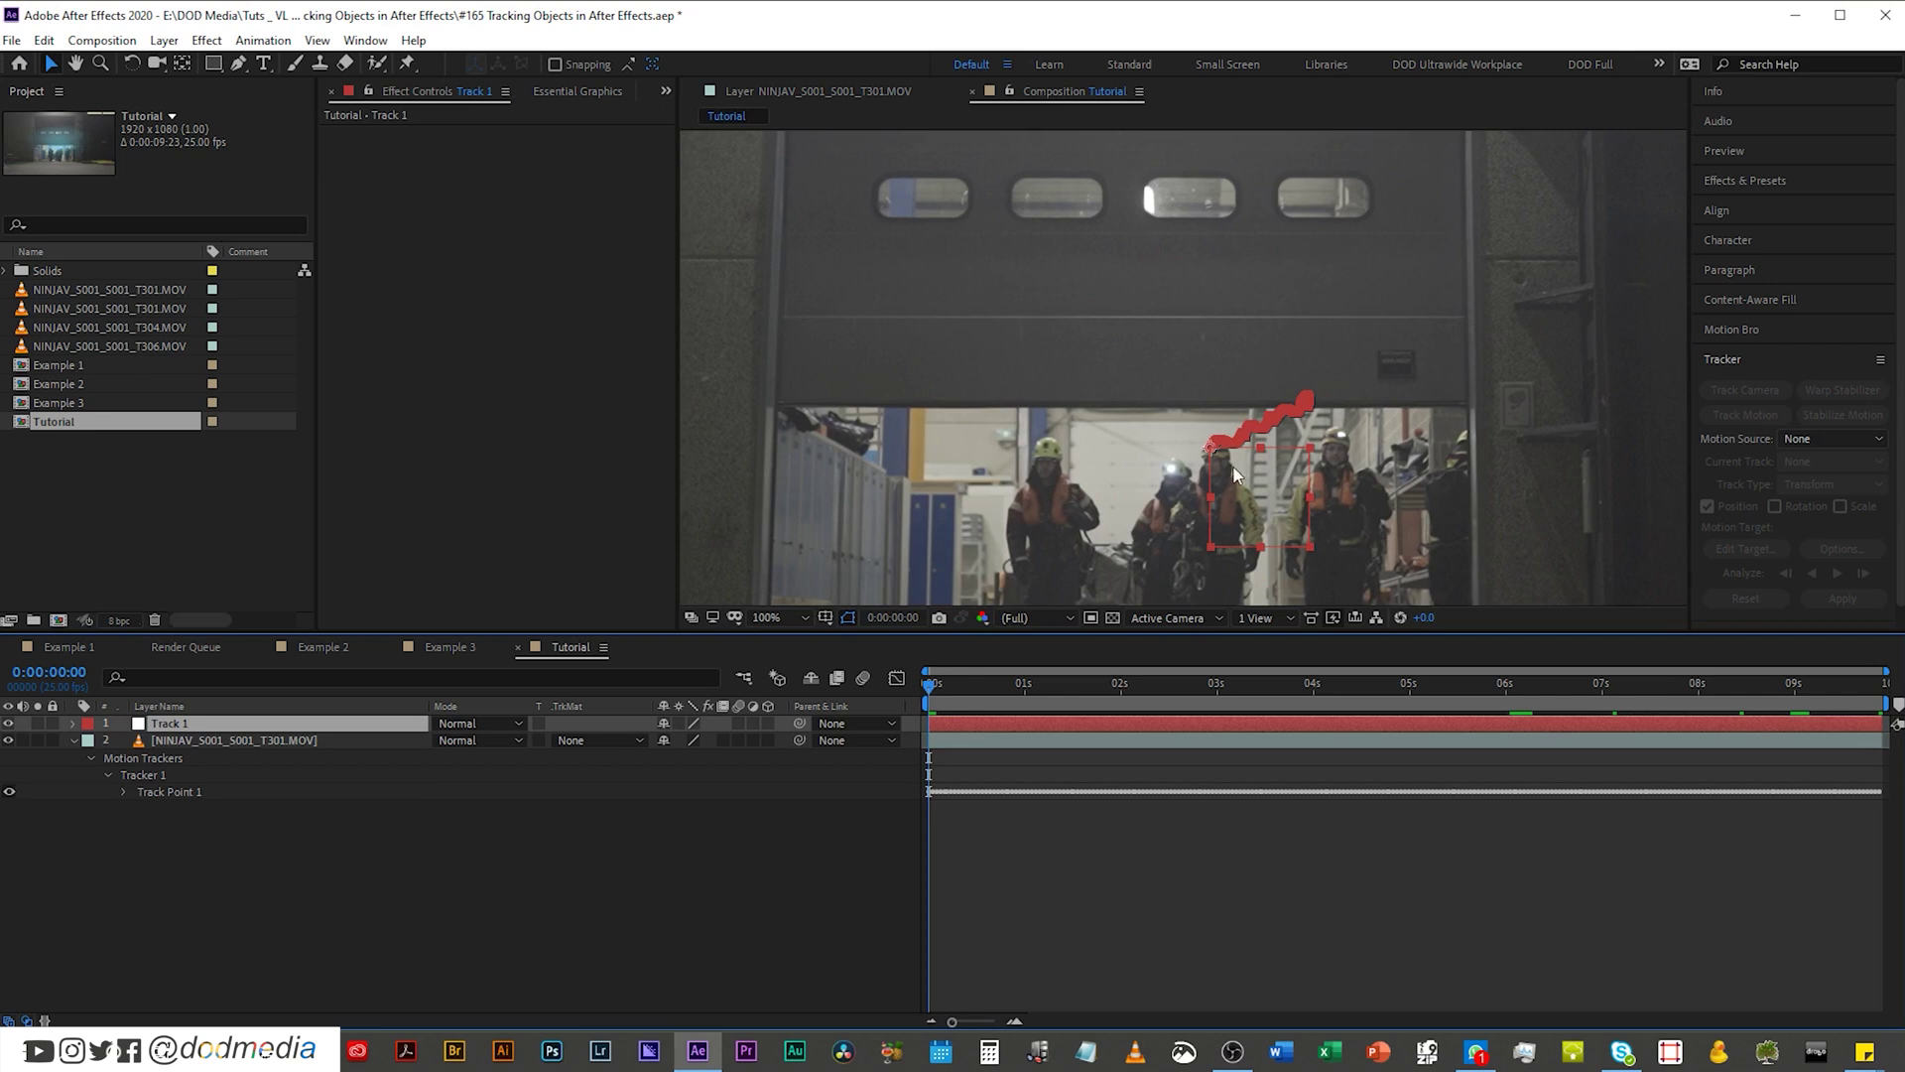
key("space")
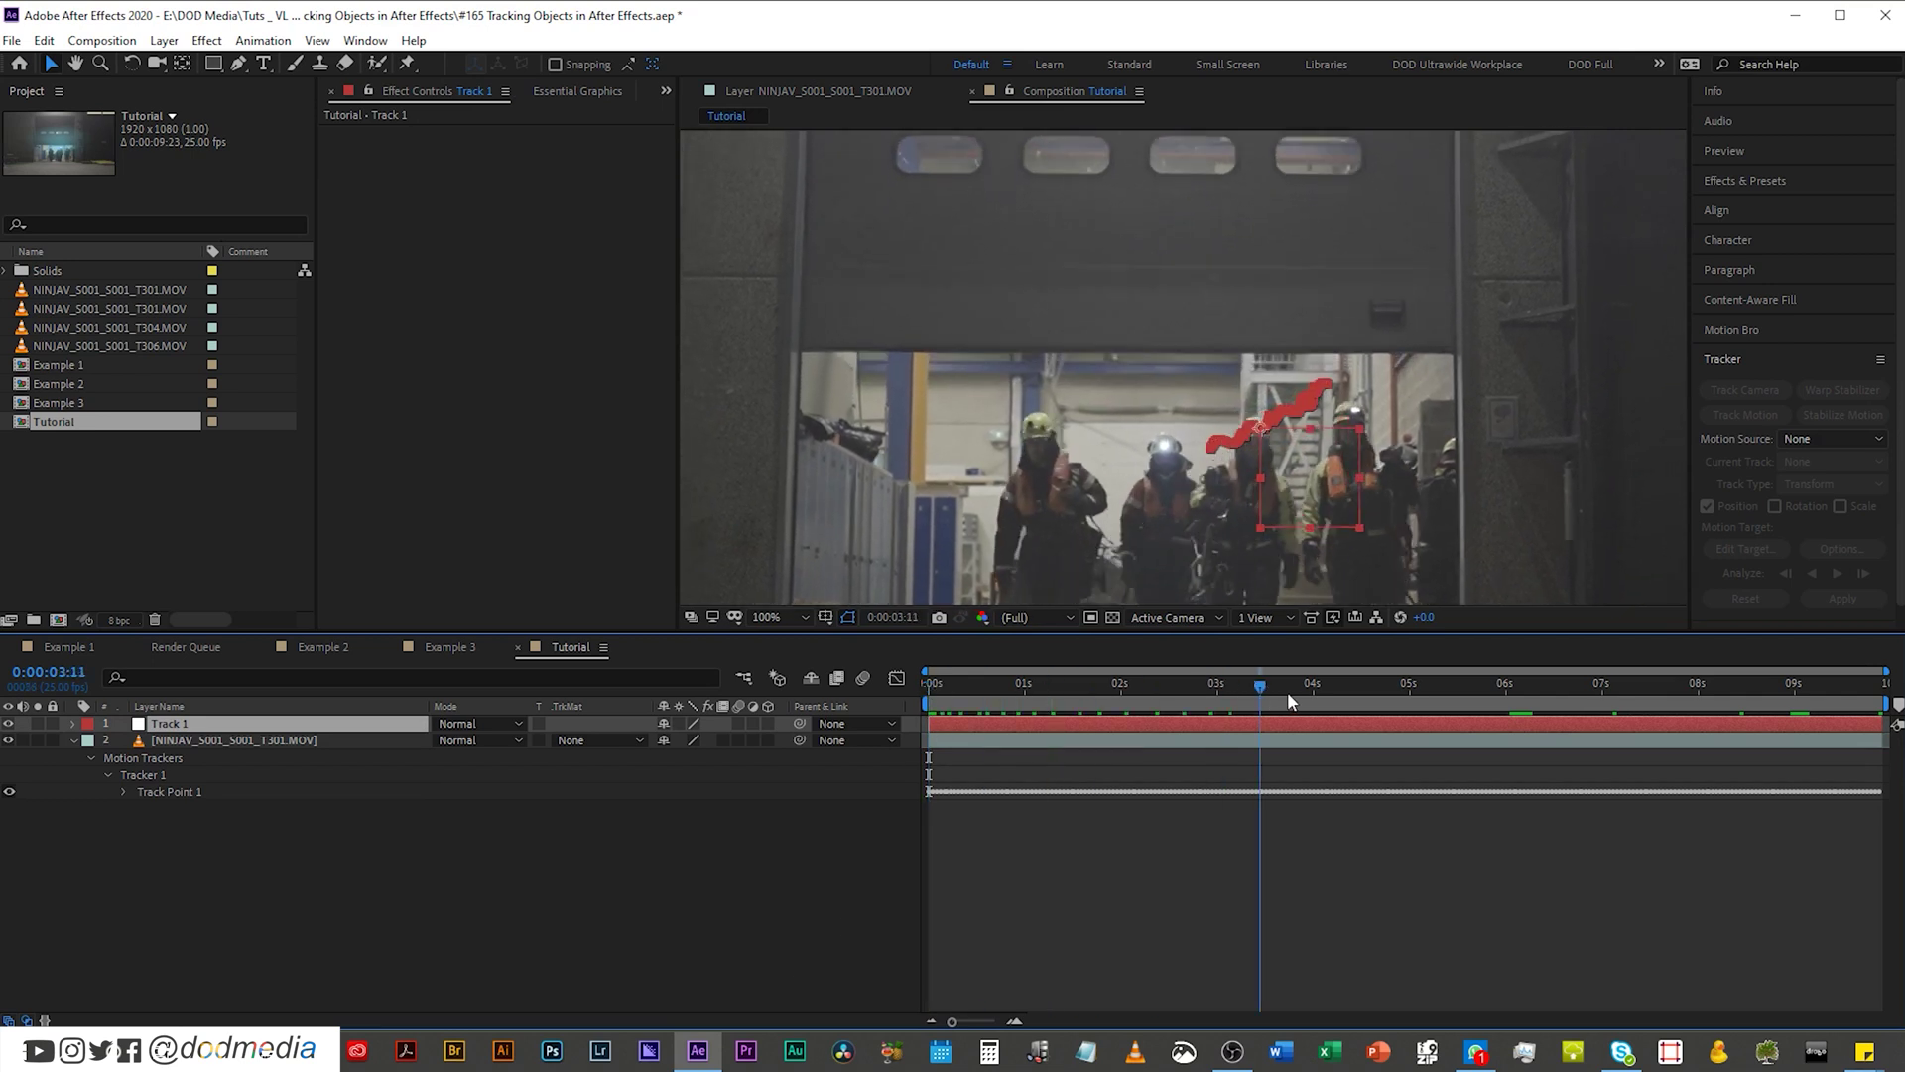
key("space")
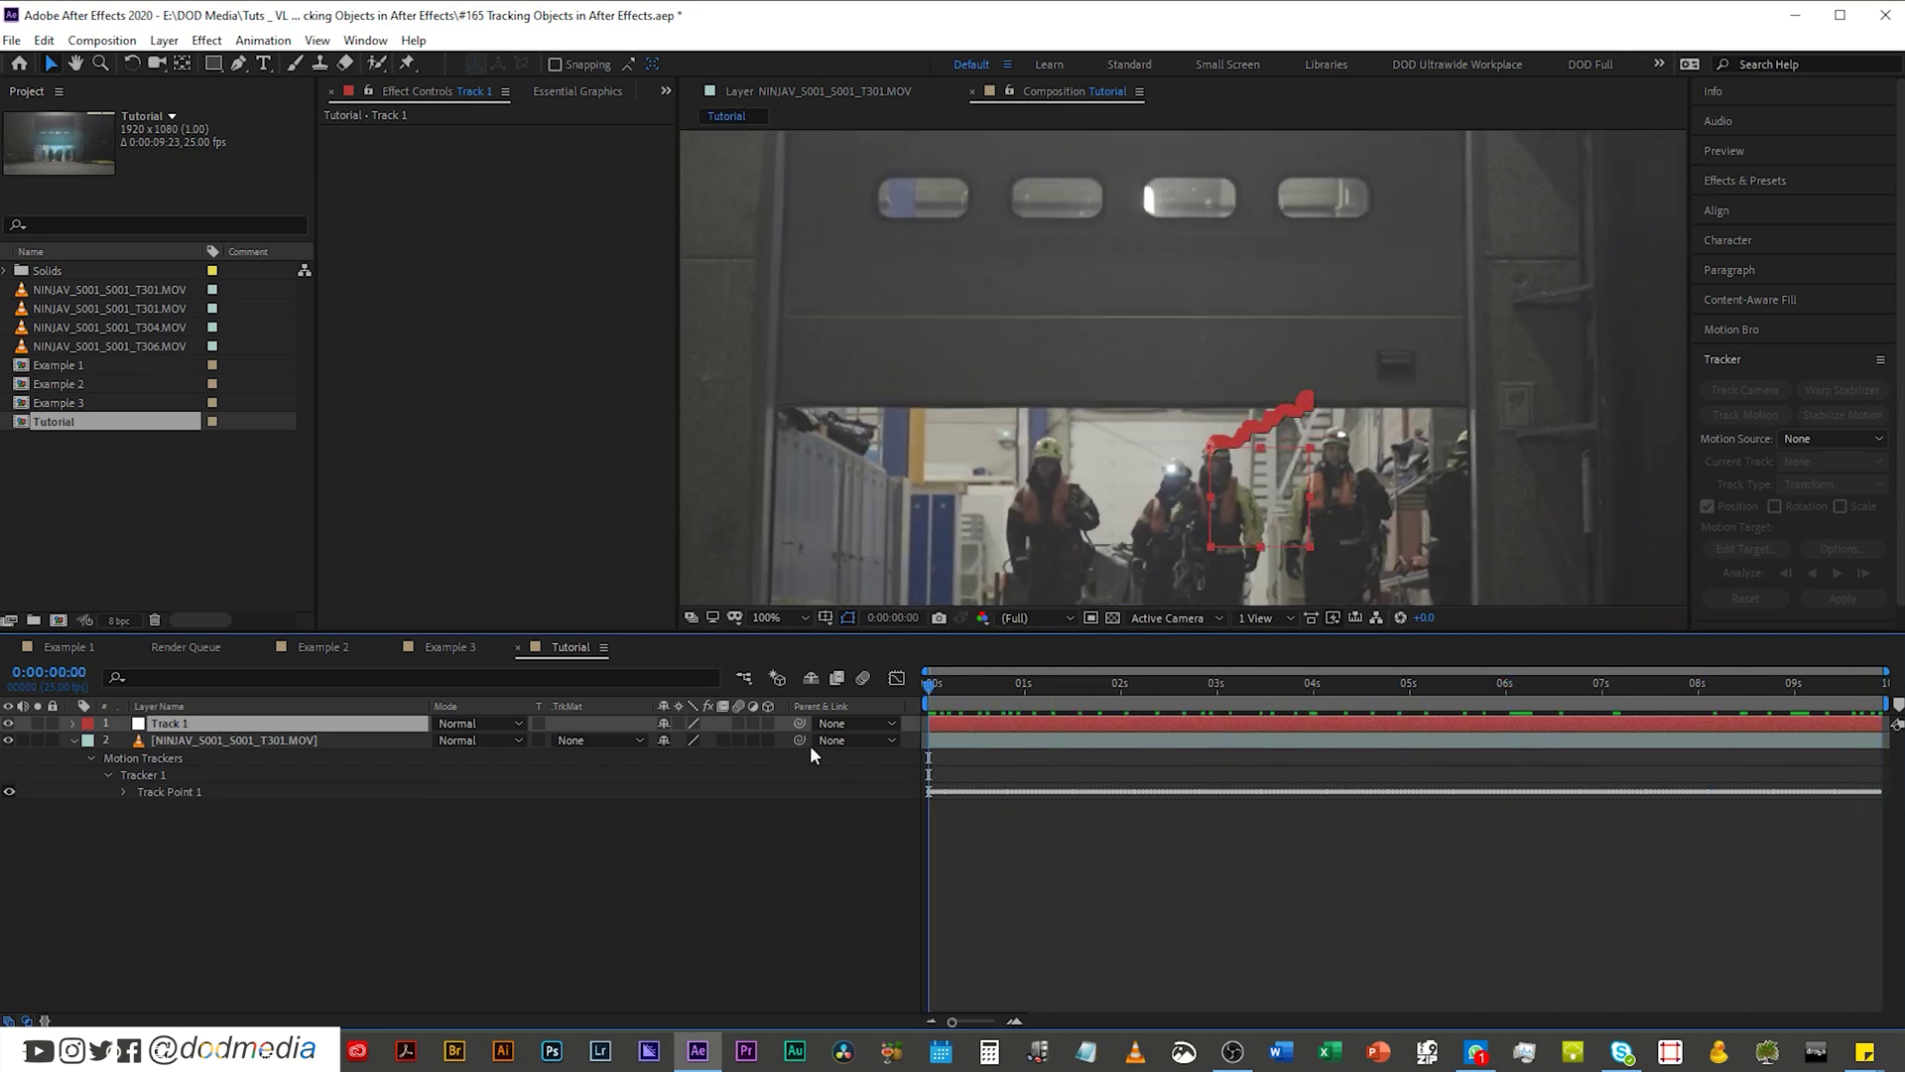
left_click(112, 914)
Step: Add a comp-size 1920×1080 black solid on top of the stack and name it Flare
right_click(214, 930)
mouse_move(274, 715)
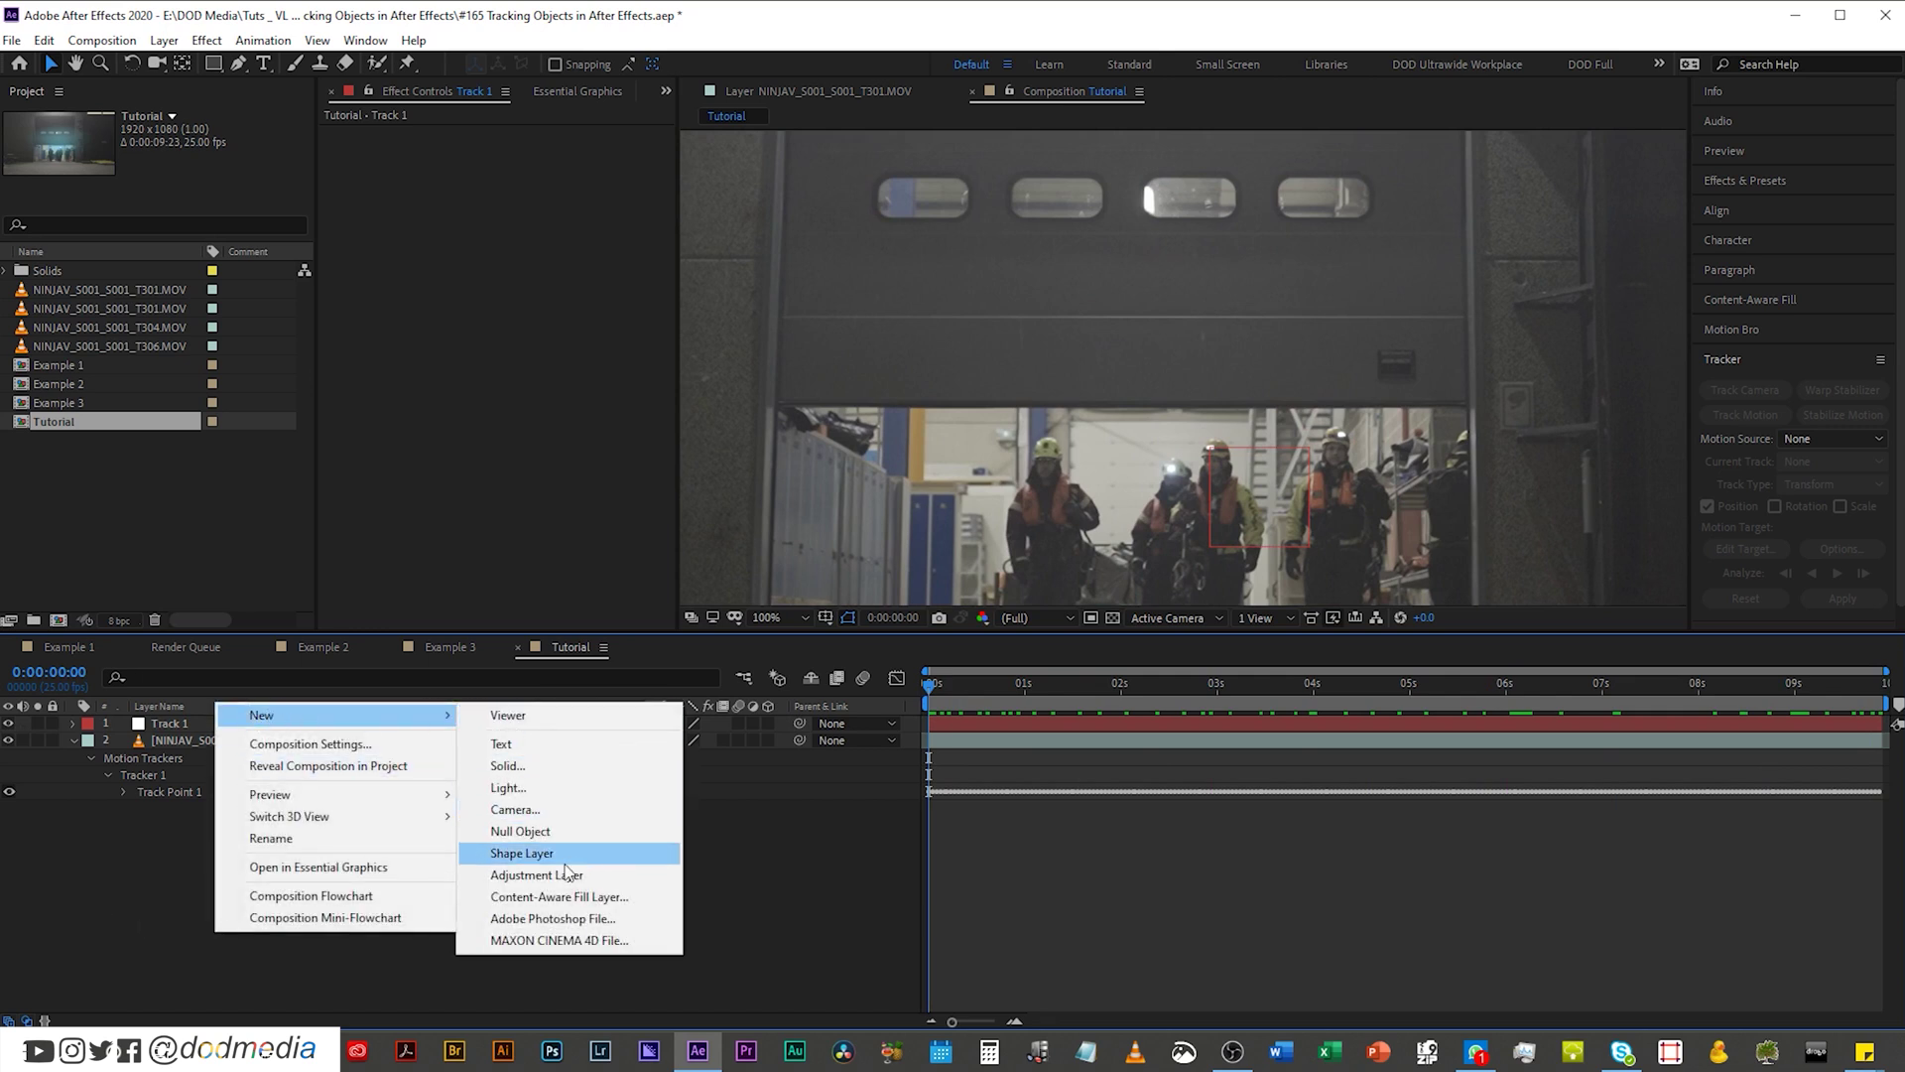
left_click(559, 766)
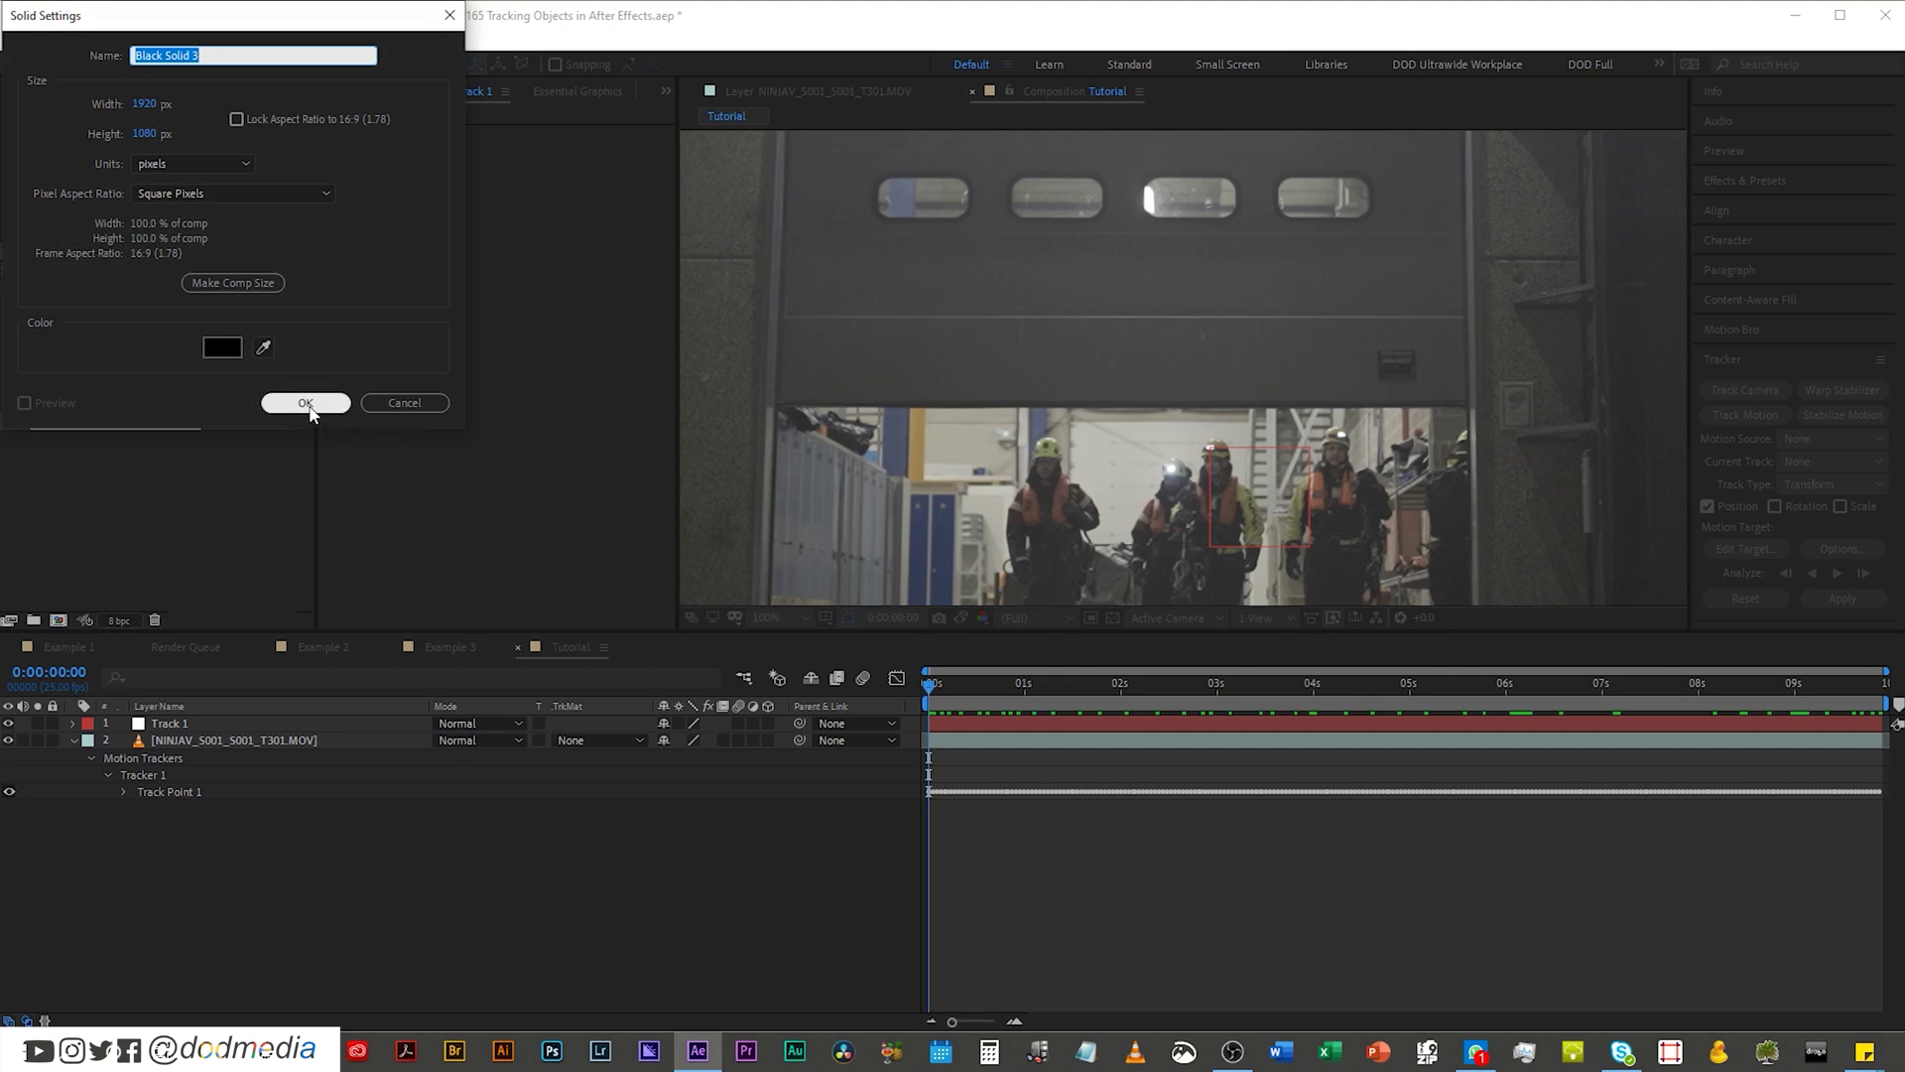
left_click(242, 286)
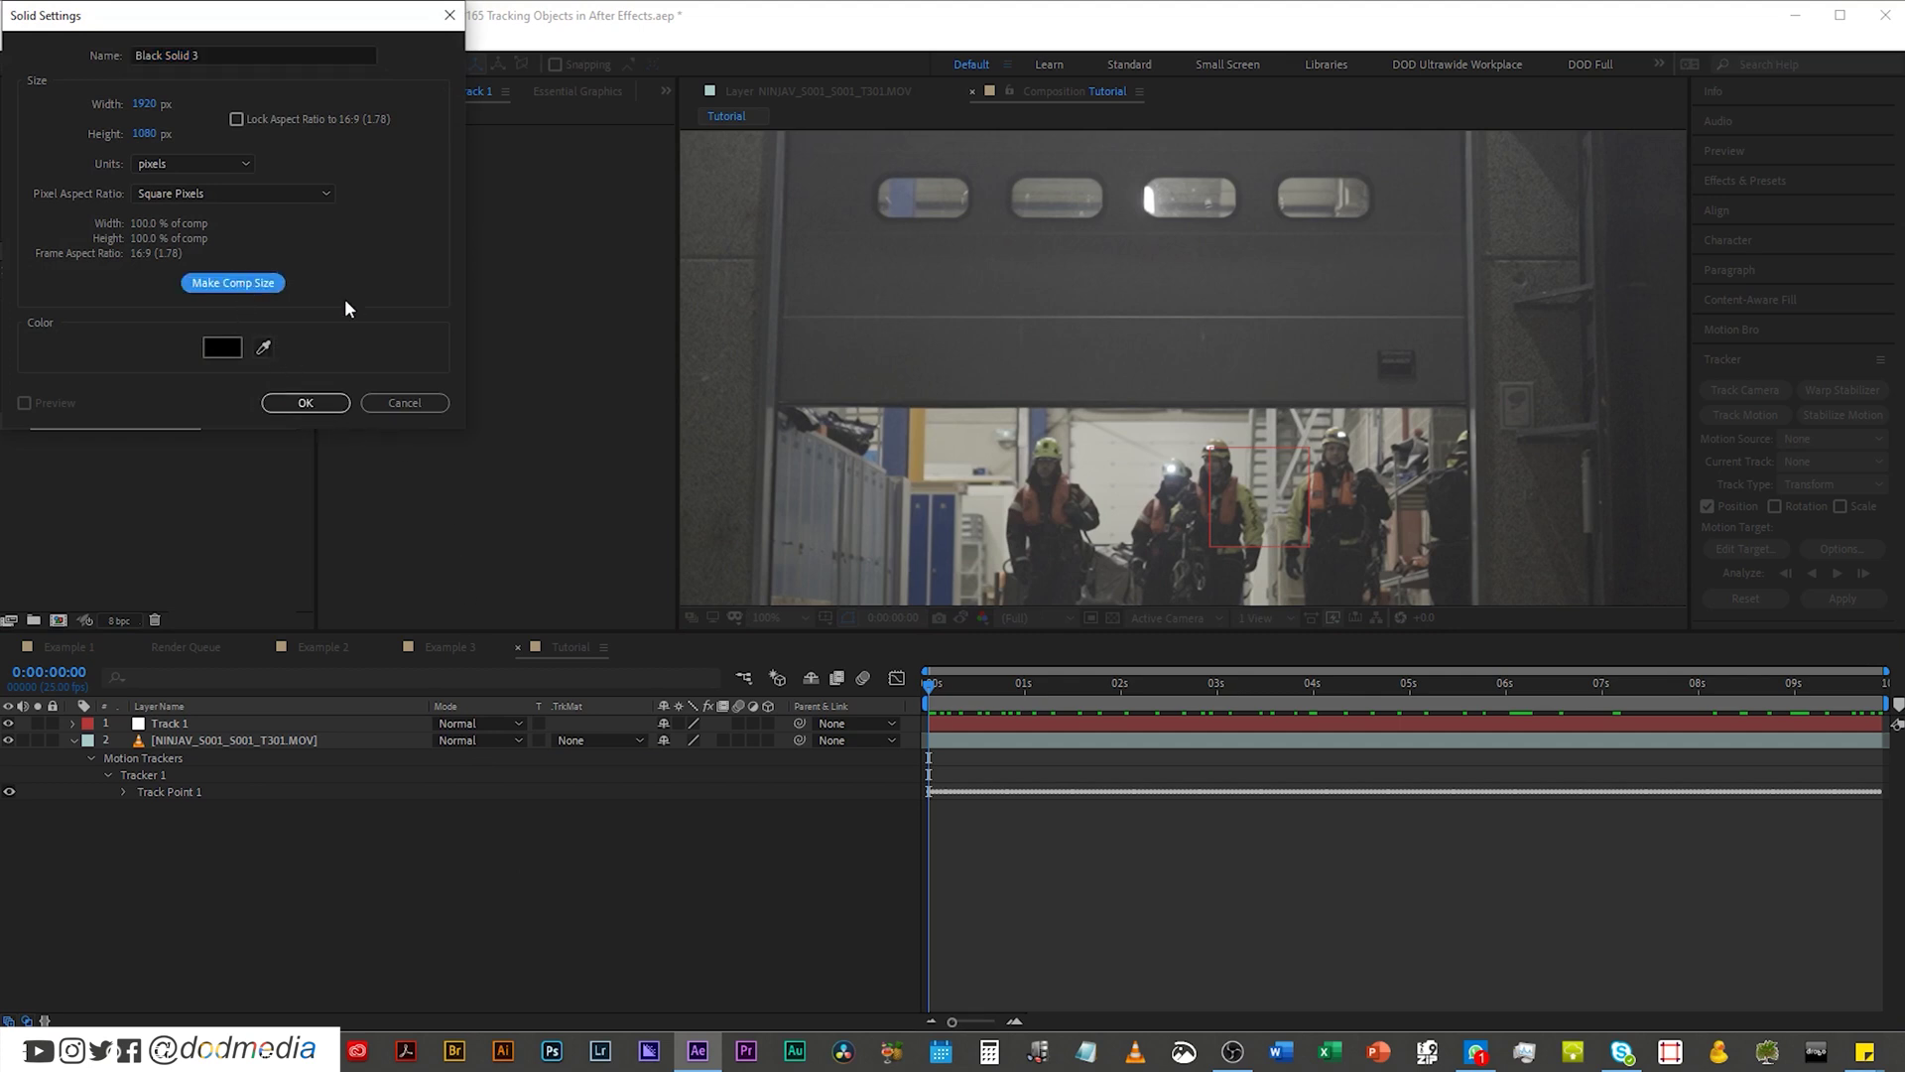
left_click(306, 403)
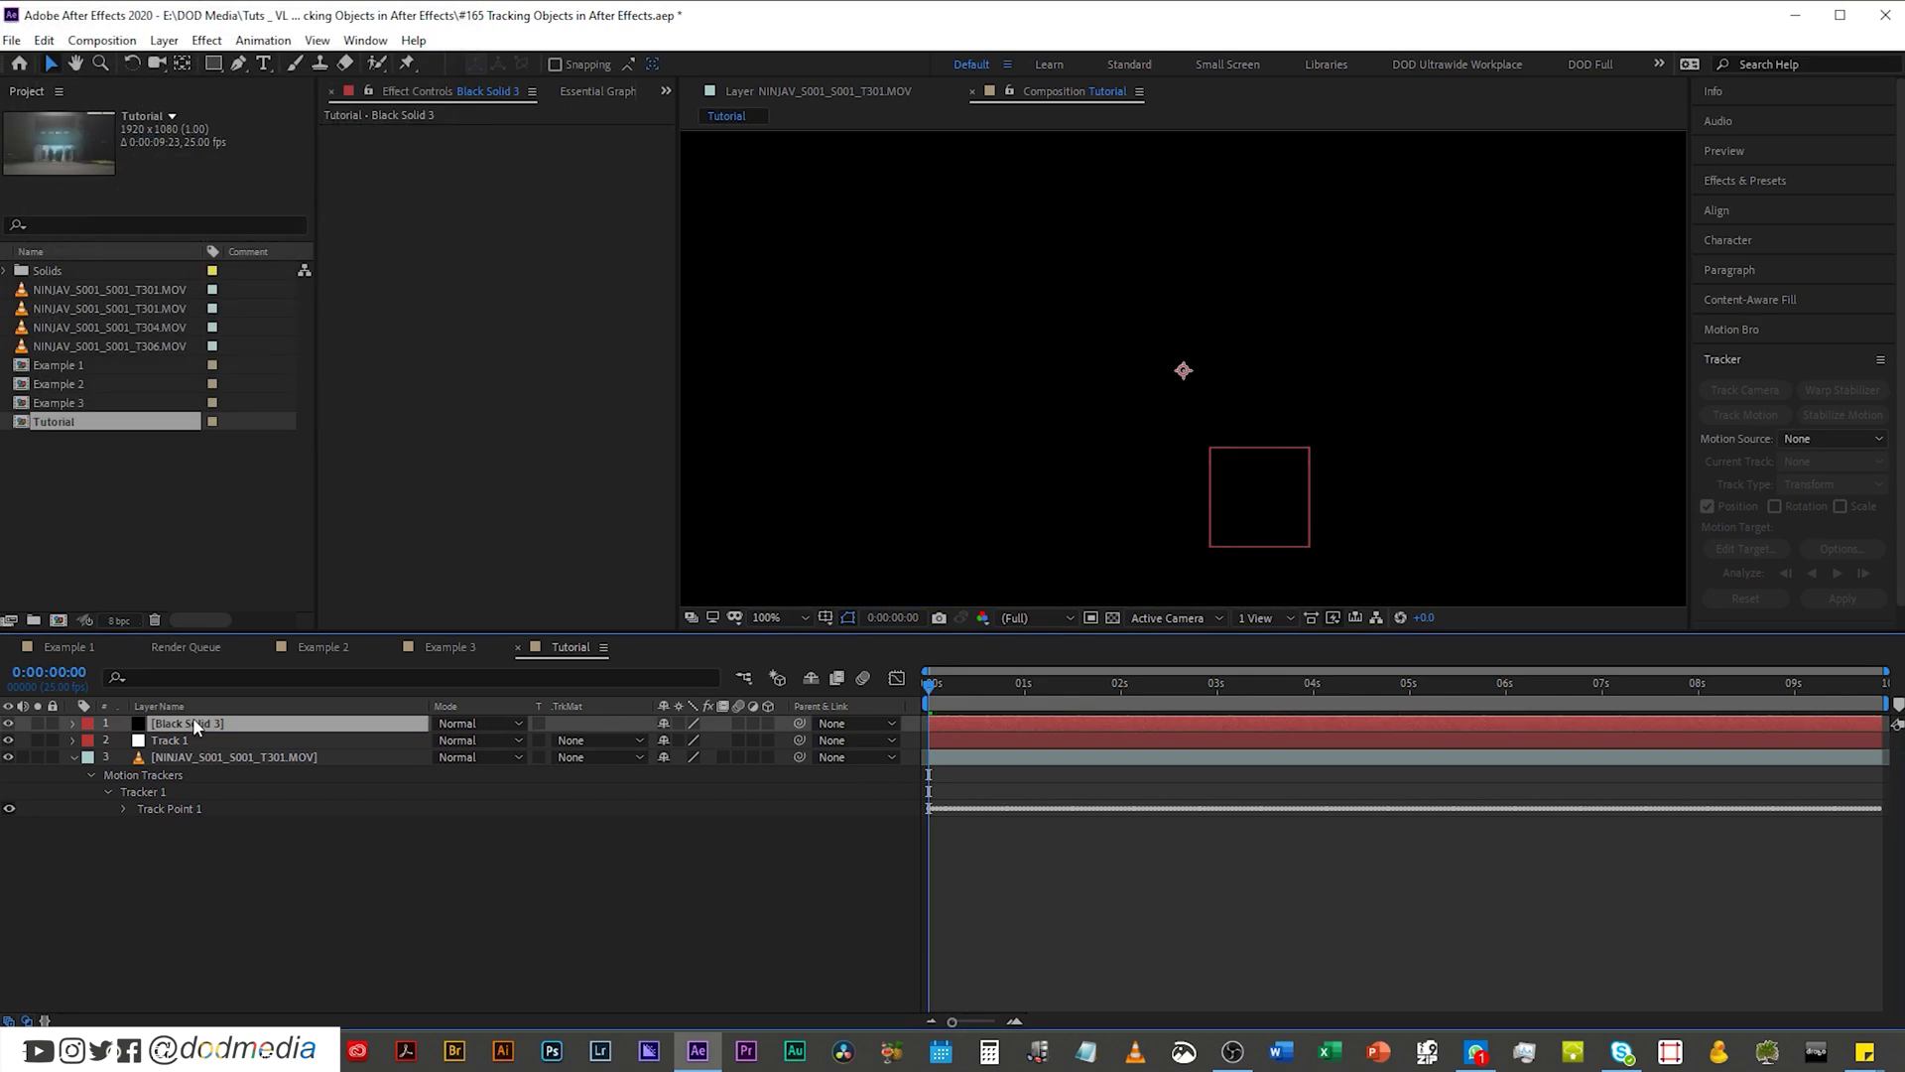
key("Return")
type("Flare")
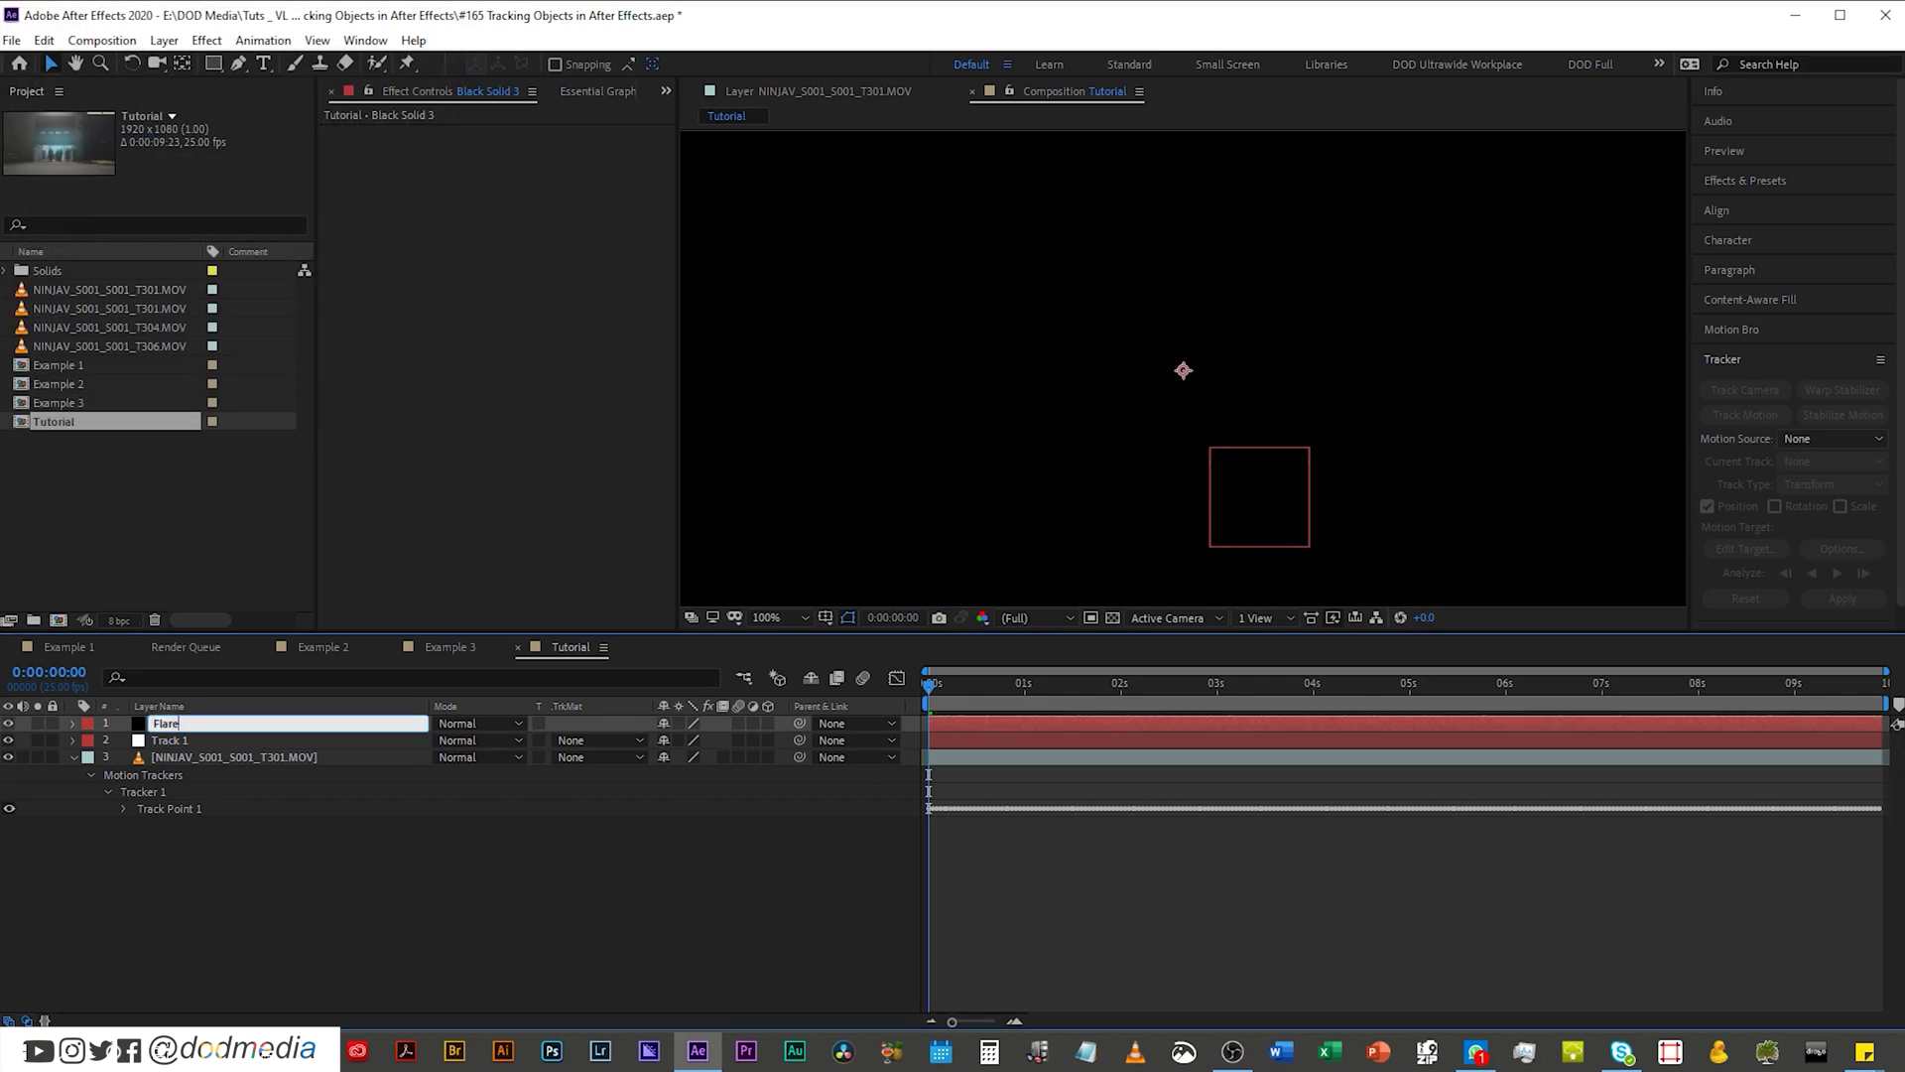
key("Return")
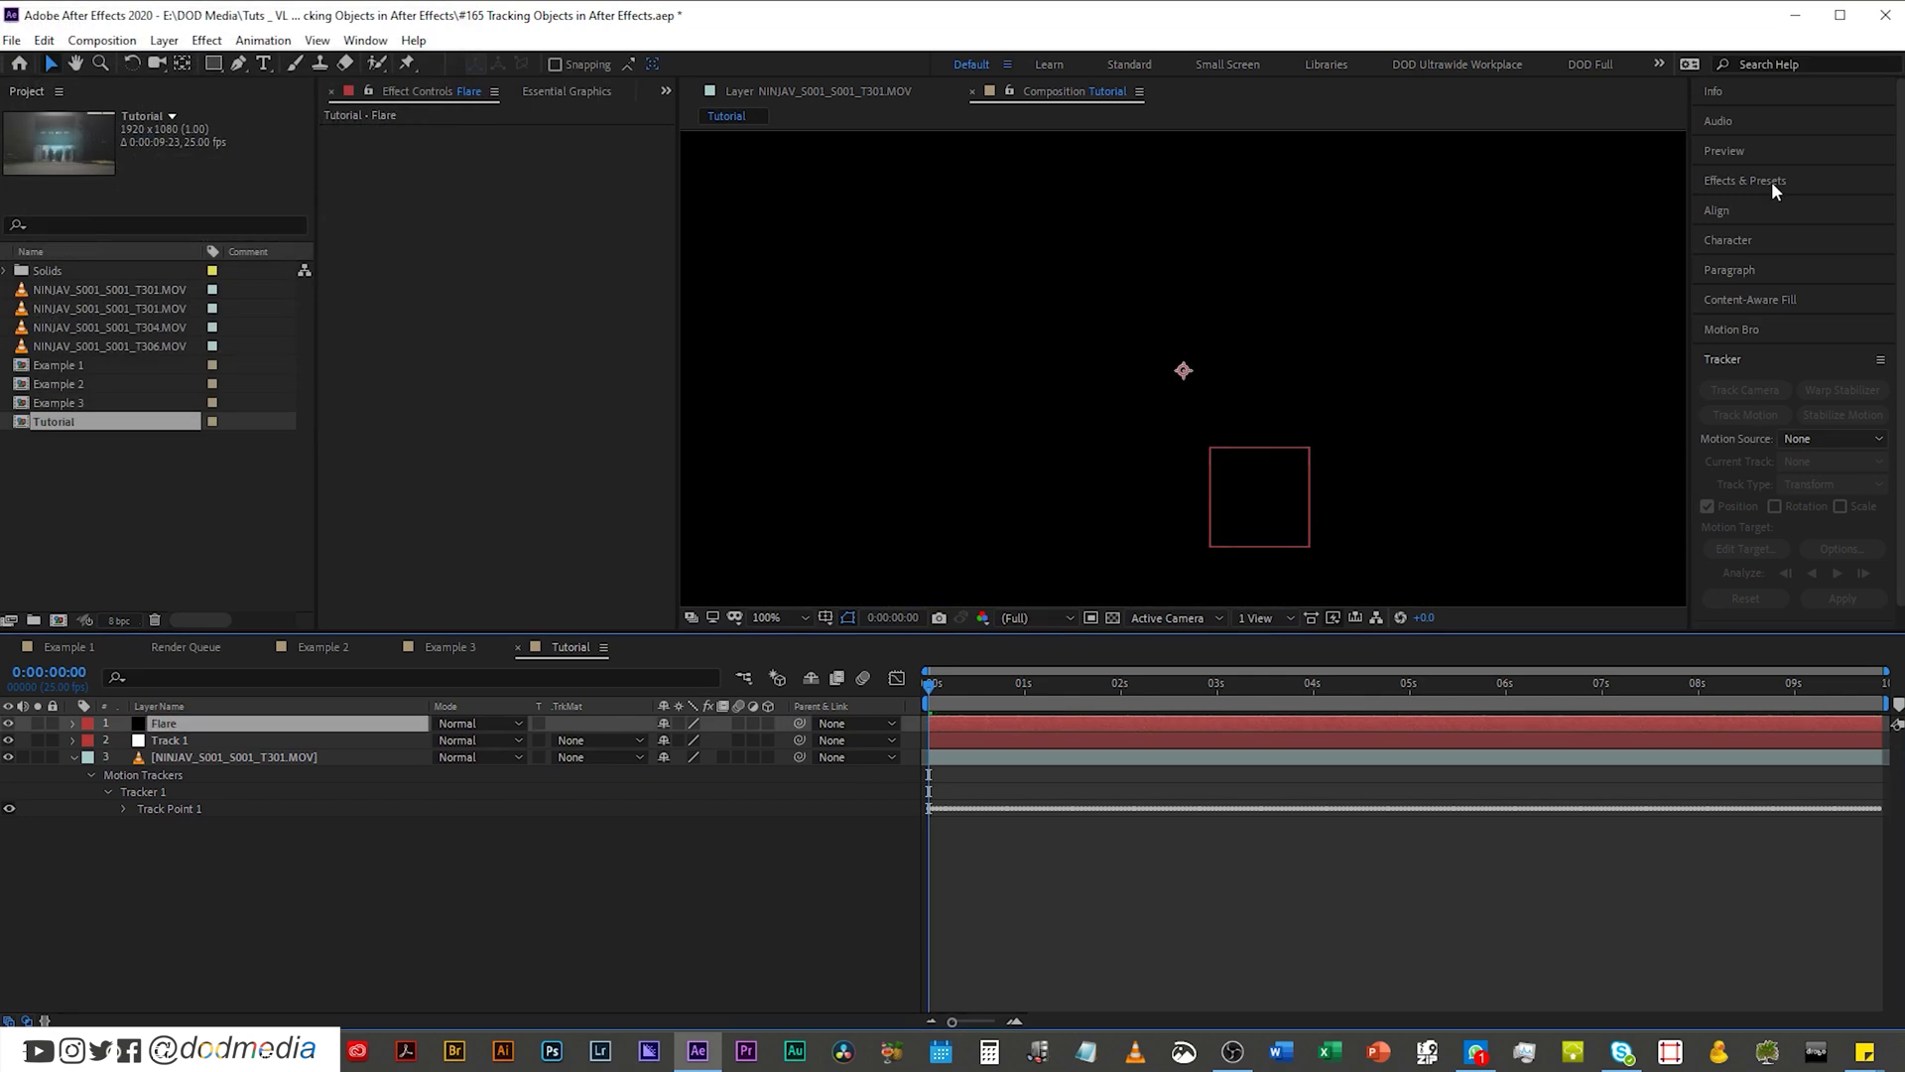
Step: Apply the Lens Flare effect to the Flare solid from Effects & Presets
left_click(1773, 184)
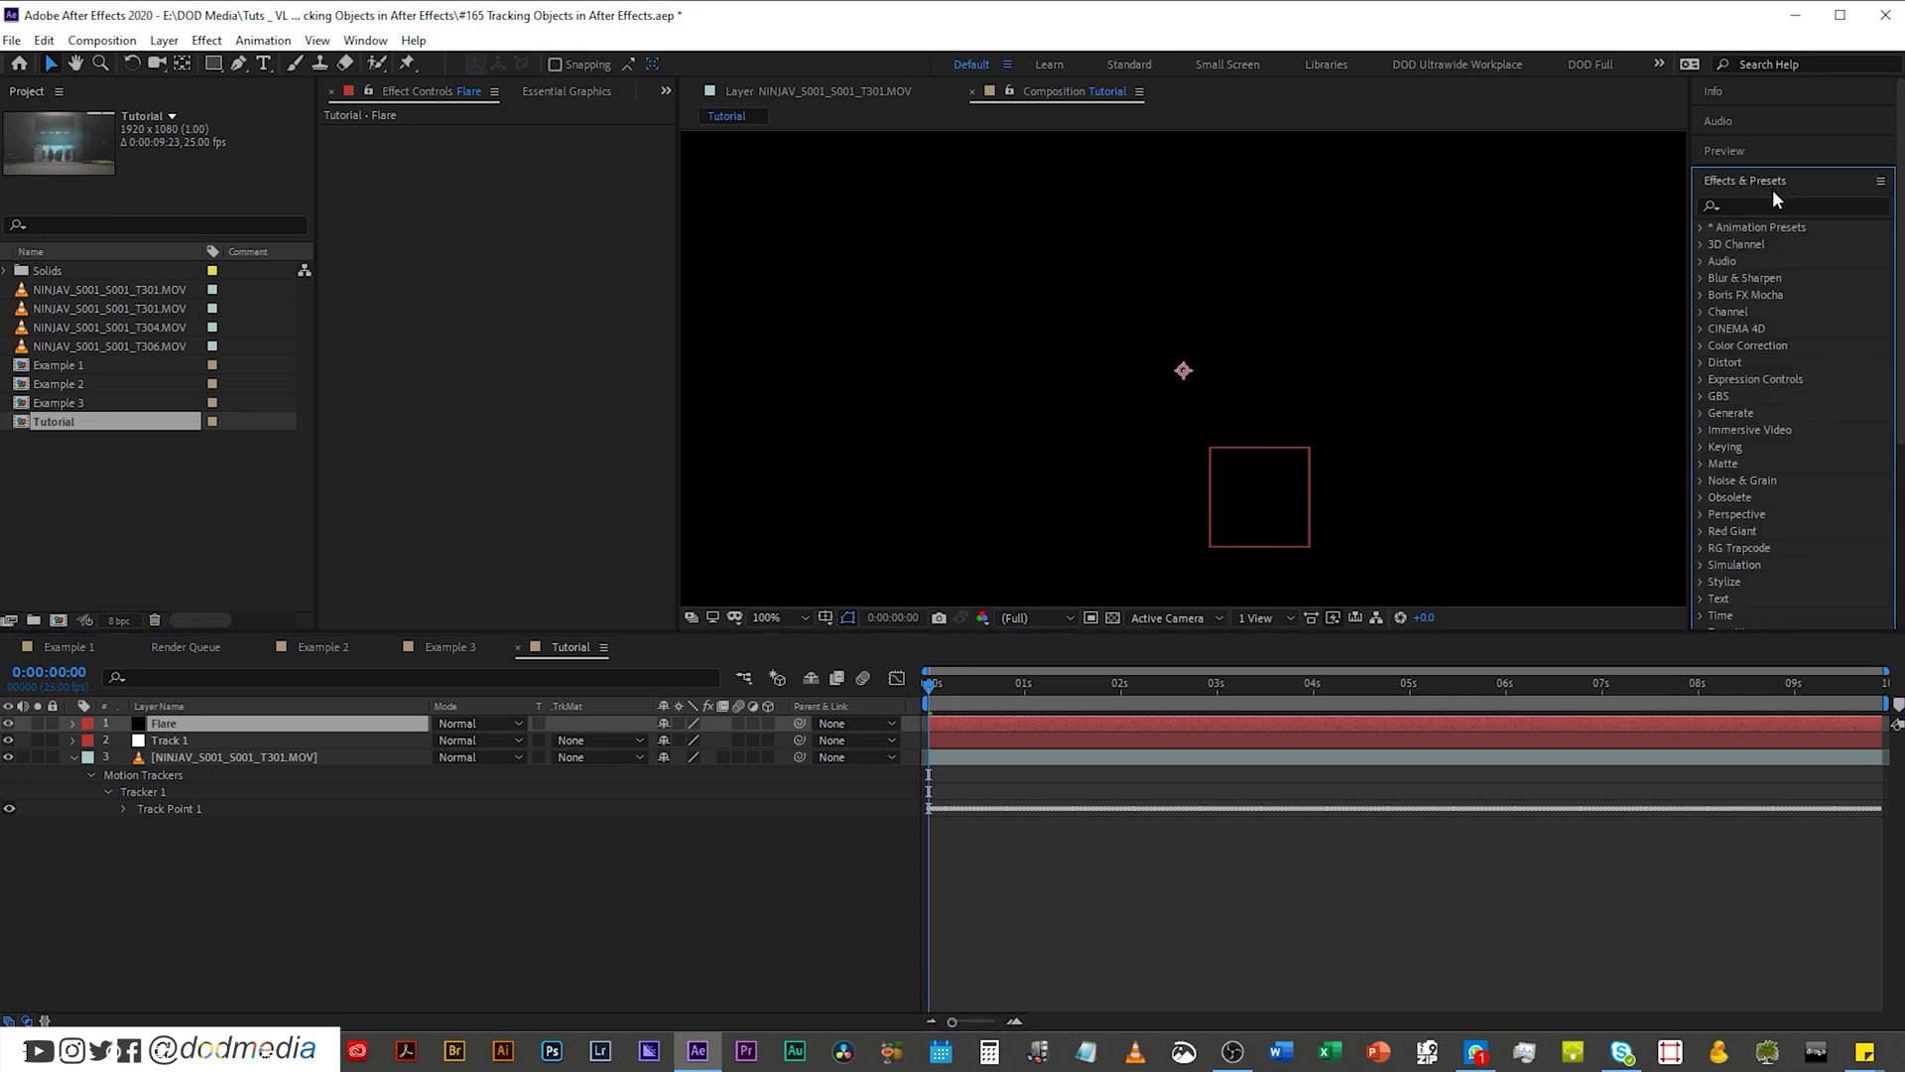
left_click(1765, 207)
type("flare")
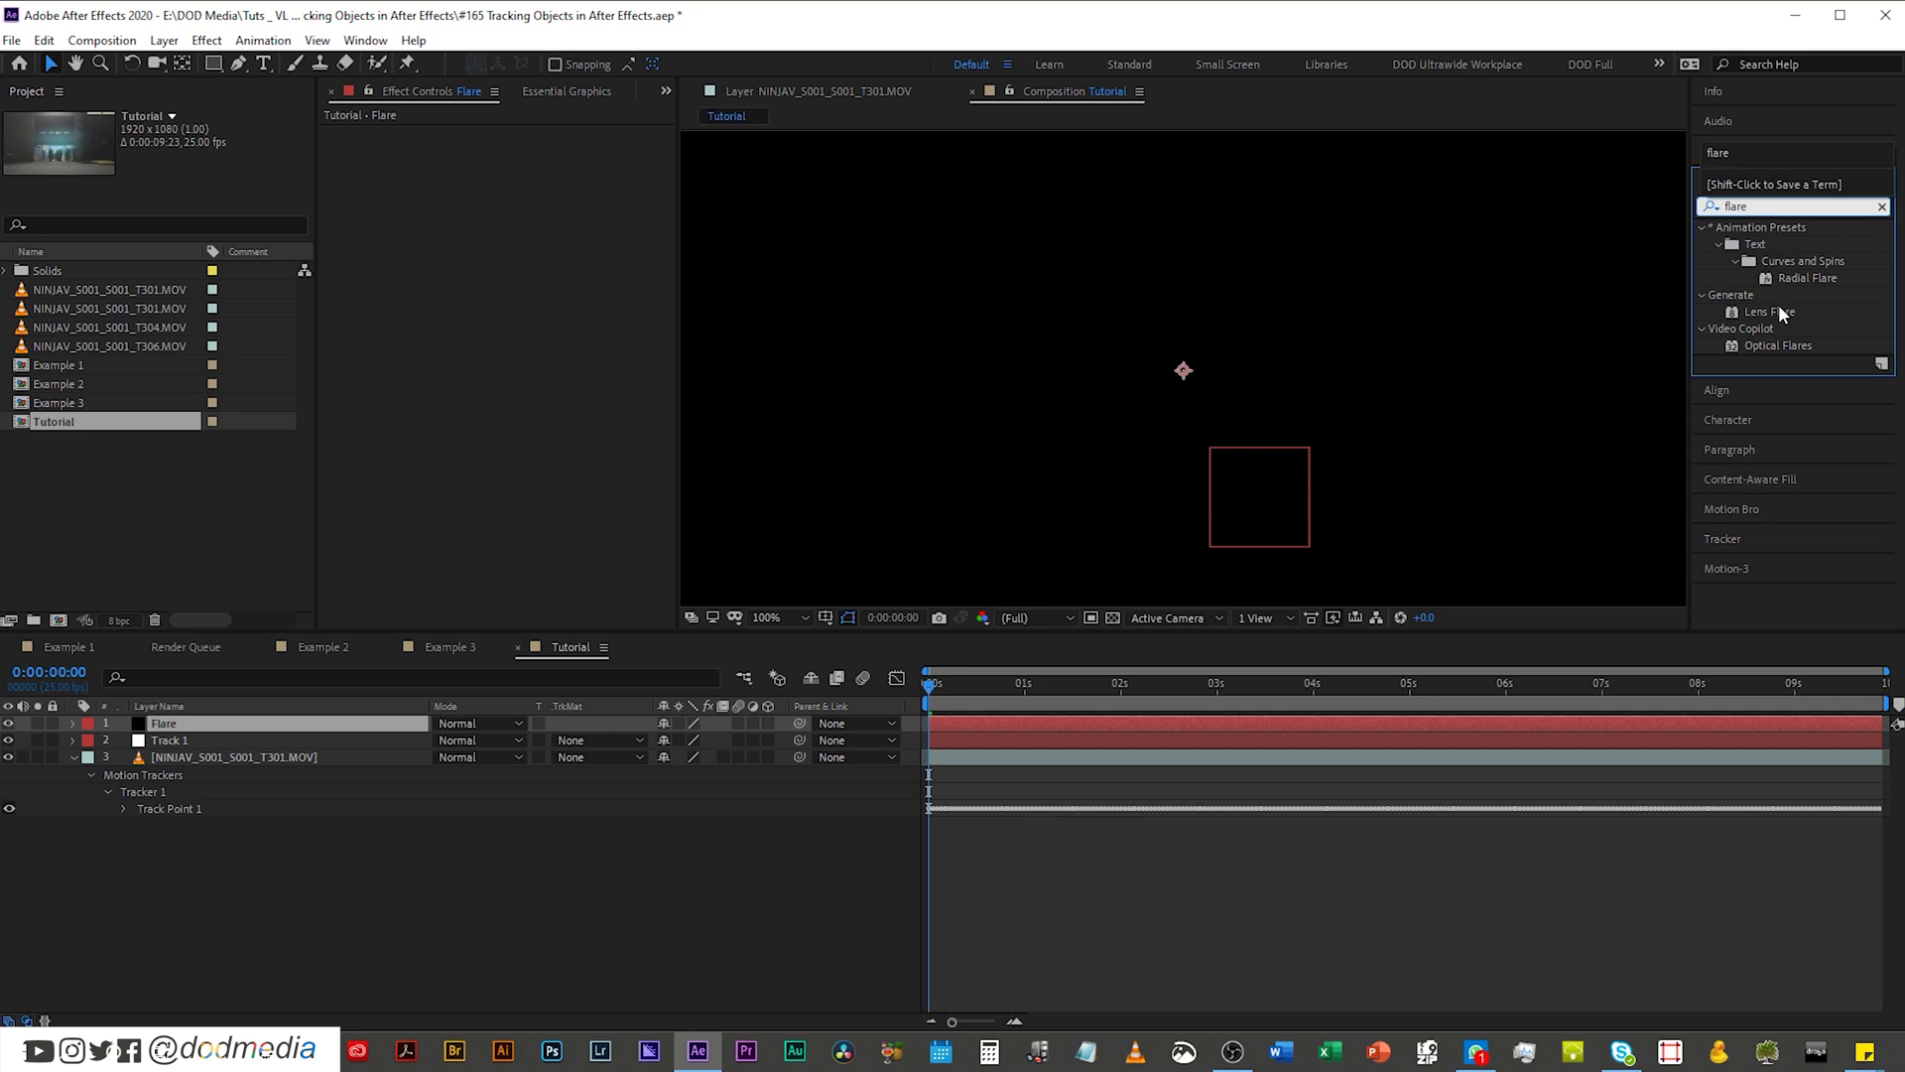
double_click(1781, 313)
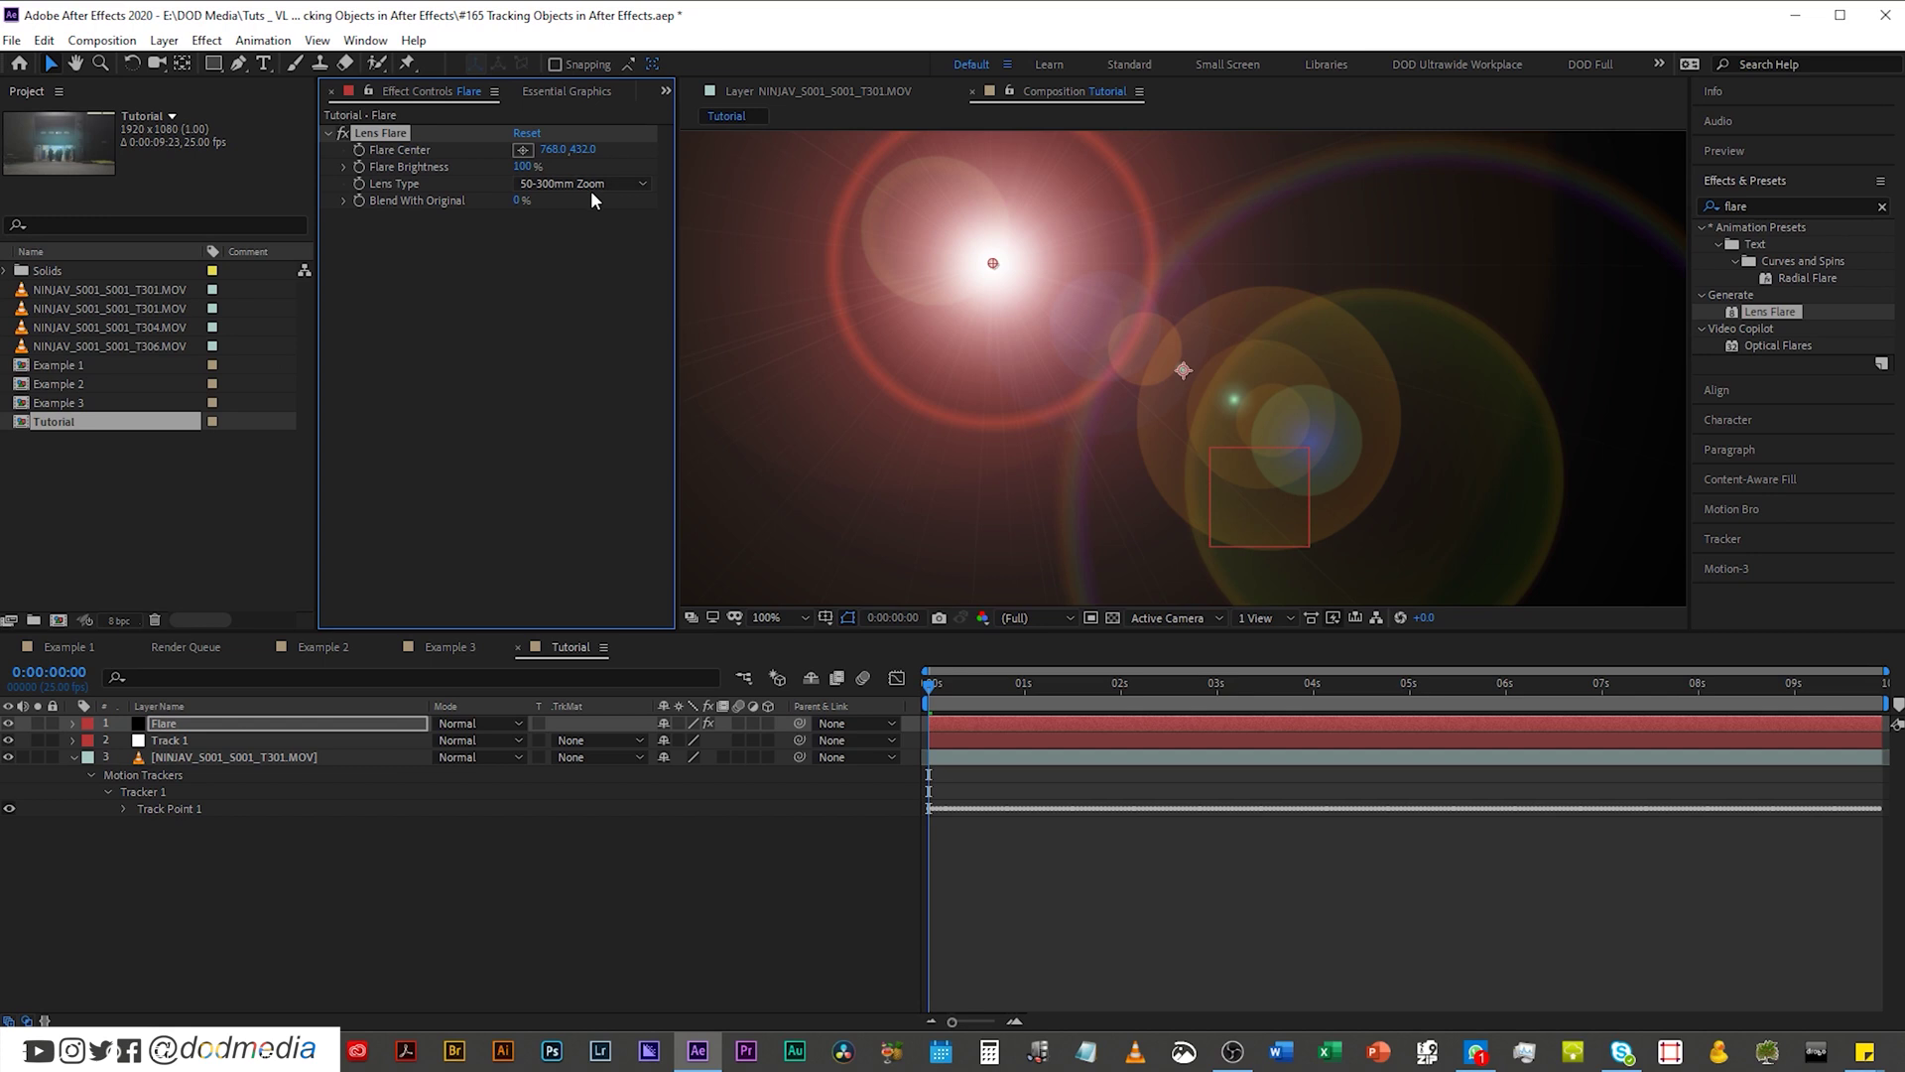
Step: Compare the 35mm Prime, 105mm Prime and 50-300mm Zoom lens types
left_click(586, 184)
left_click(586, 221)
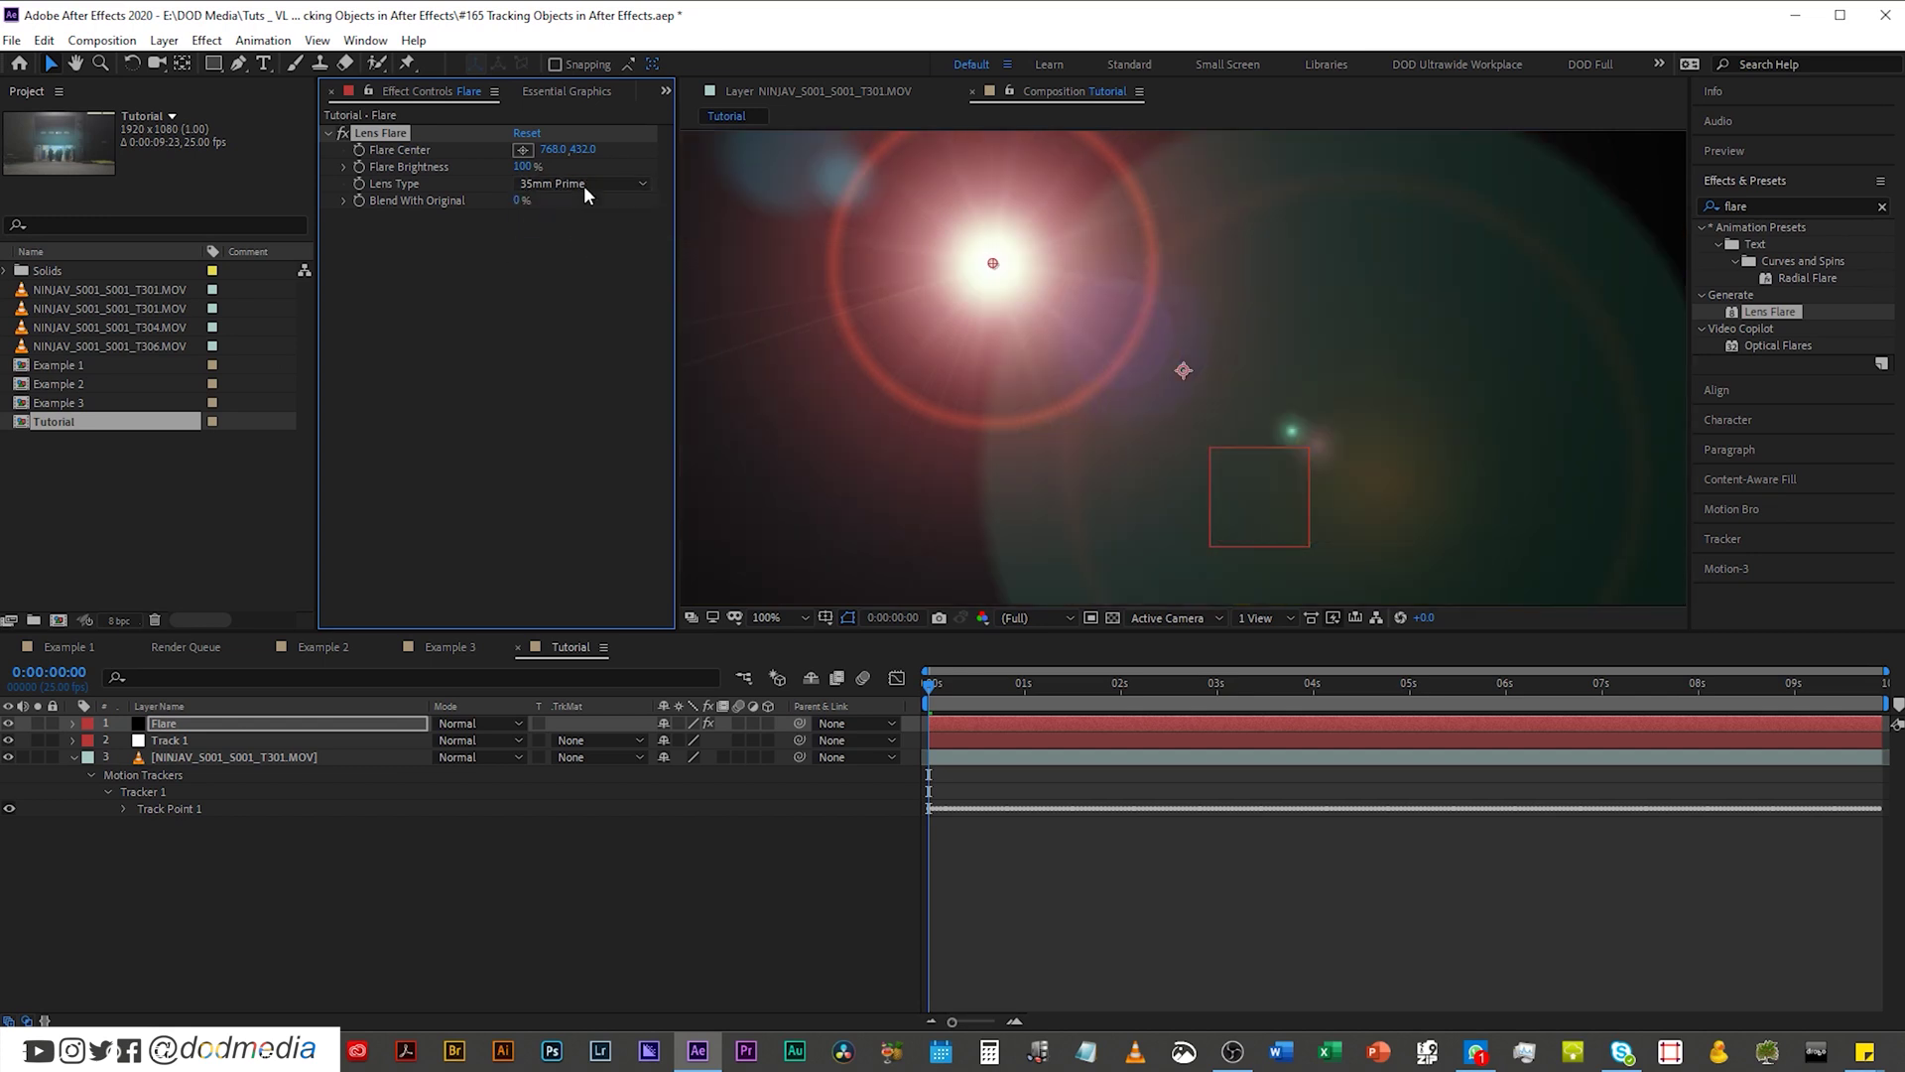
left_click(562, 185)
left_click(571, 248)
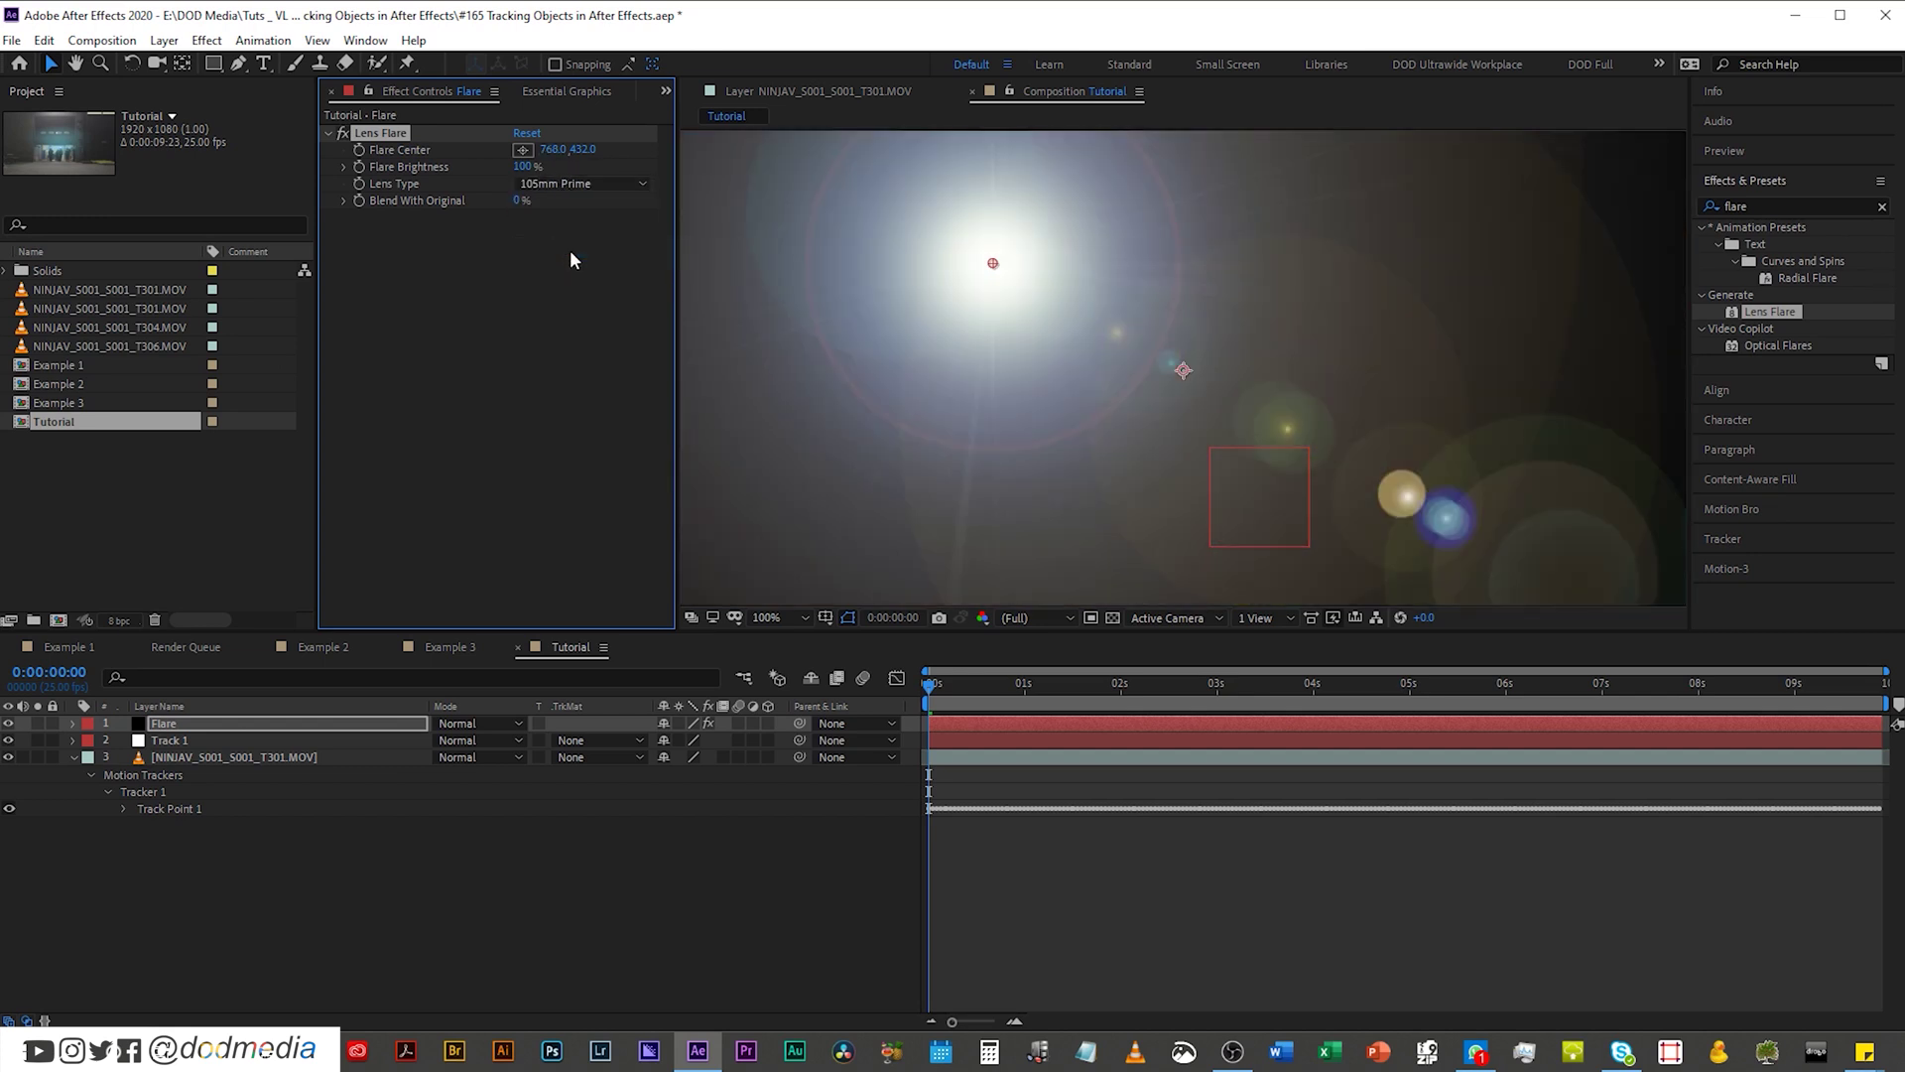
left_click(557, 186)
left_click(557, 221)
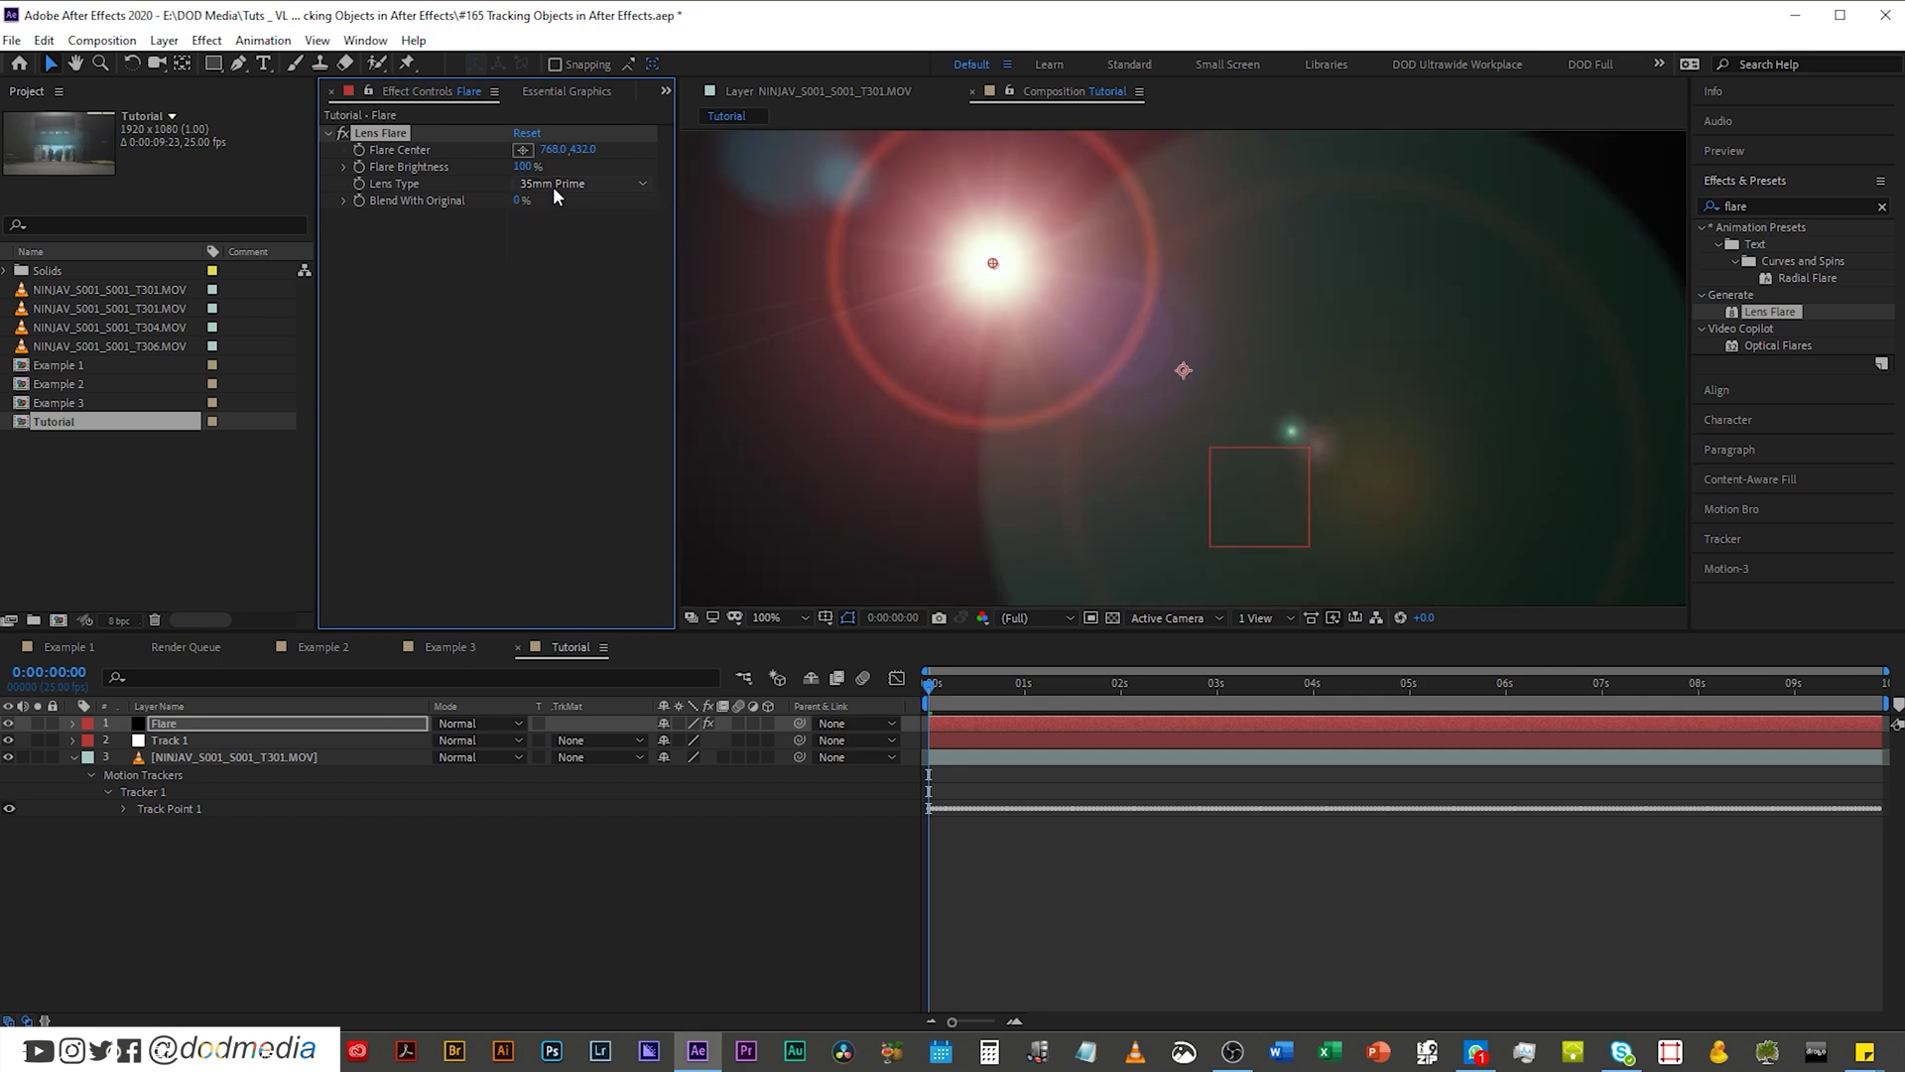
left_click(558, 186)
left_click(570, 204)
left_click(571, 186)
Step: Keep the 35mm Prime lens, try Add blending, then return the Flare layer to Screen mode
left_click(574, 227)
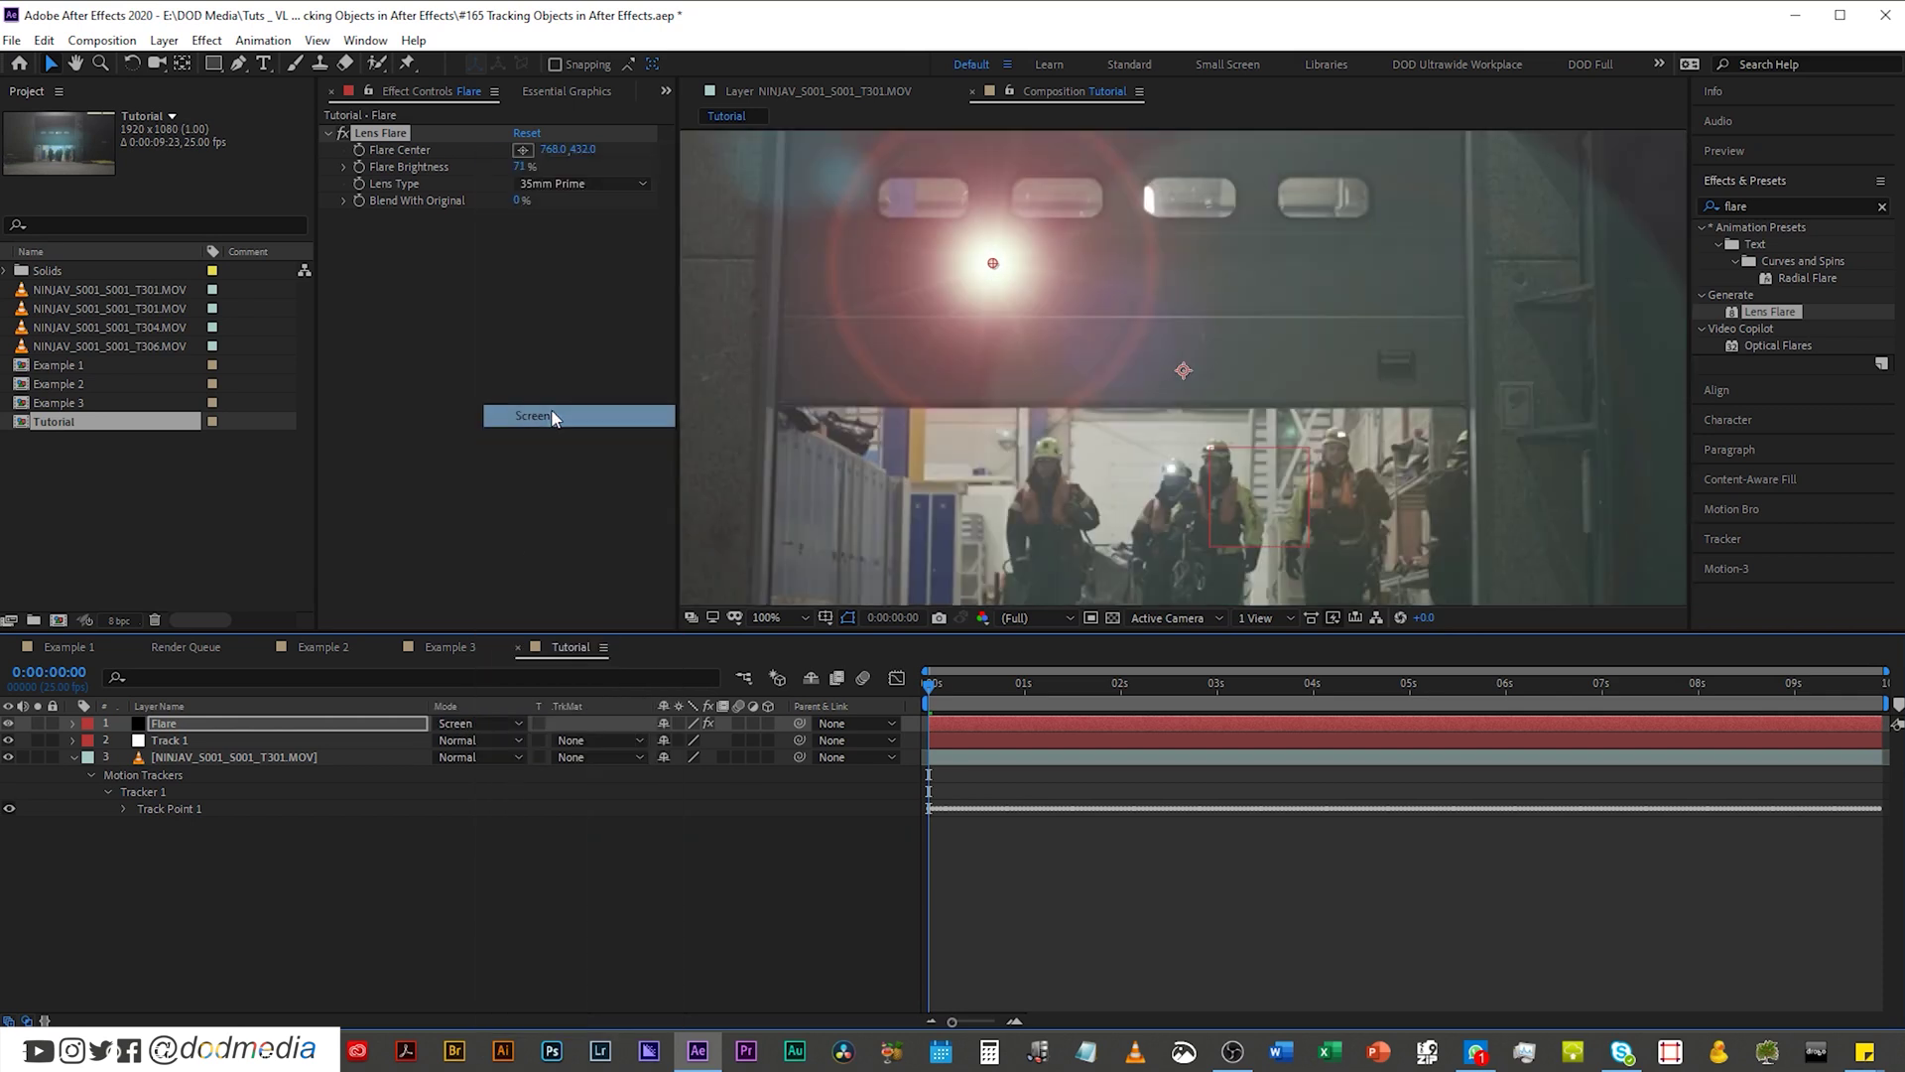
left_click(464, 723)
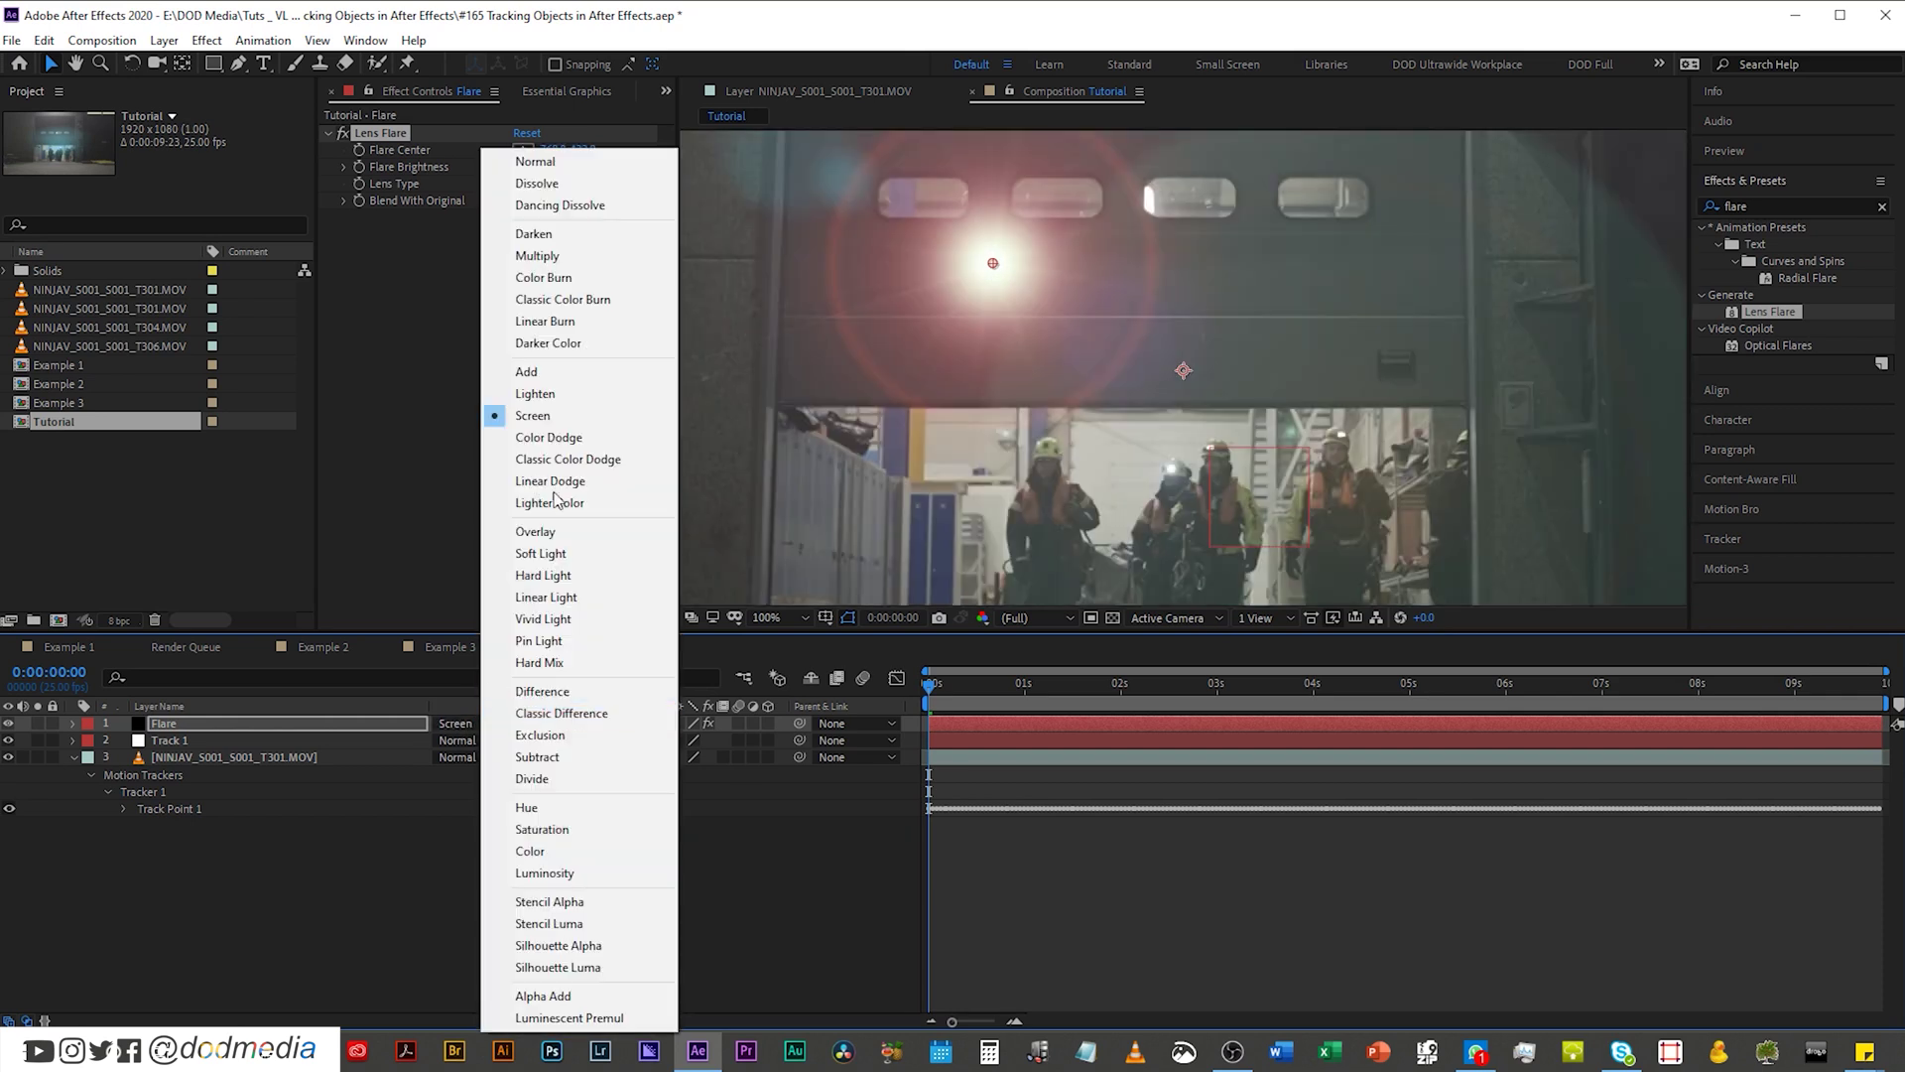
left_click(557, 374)
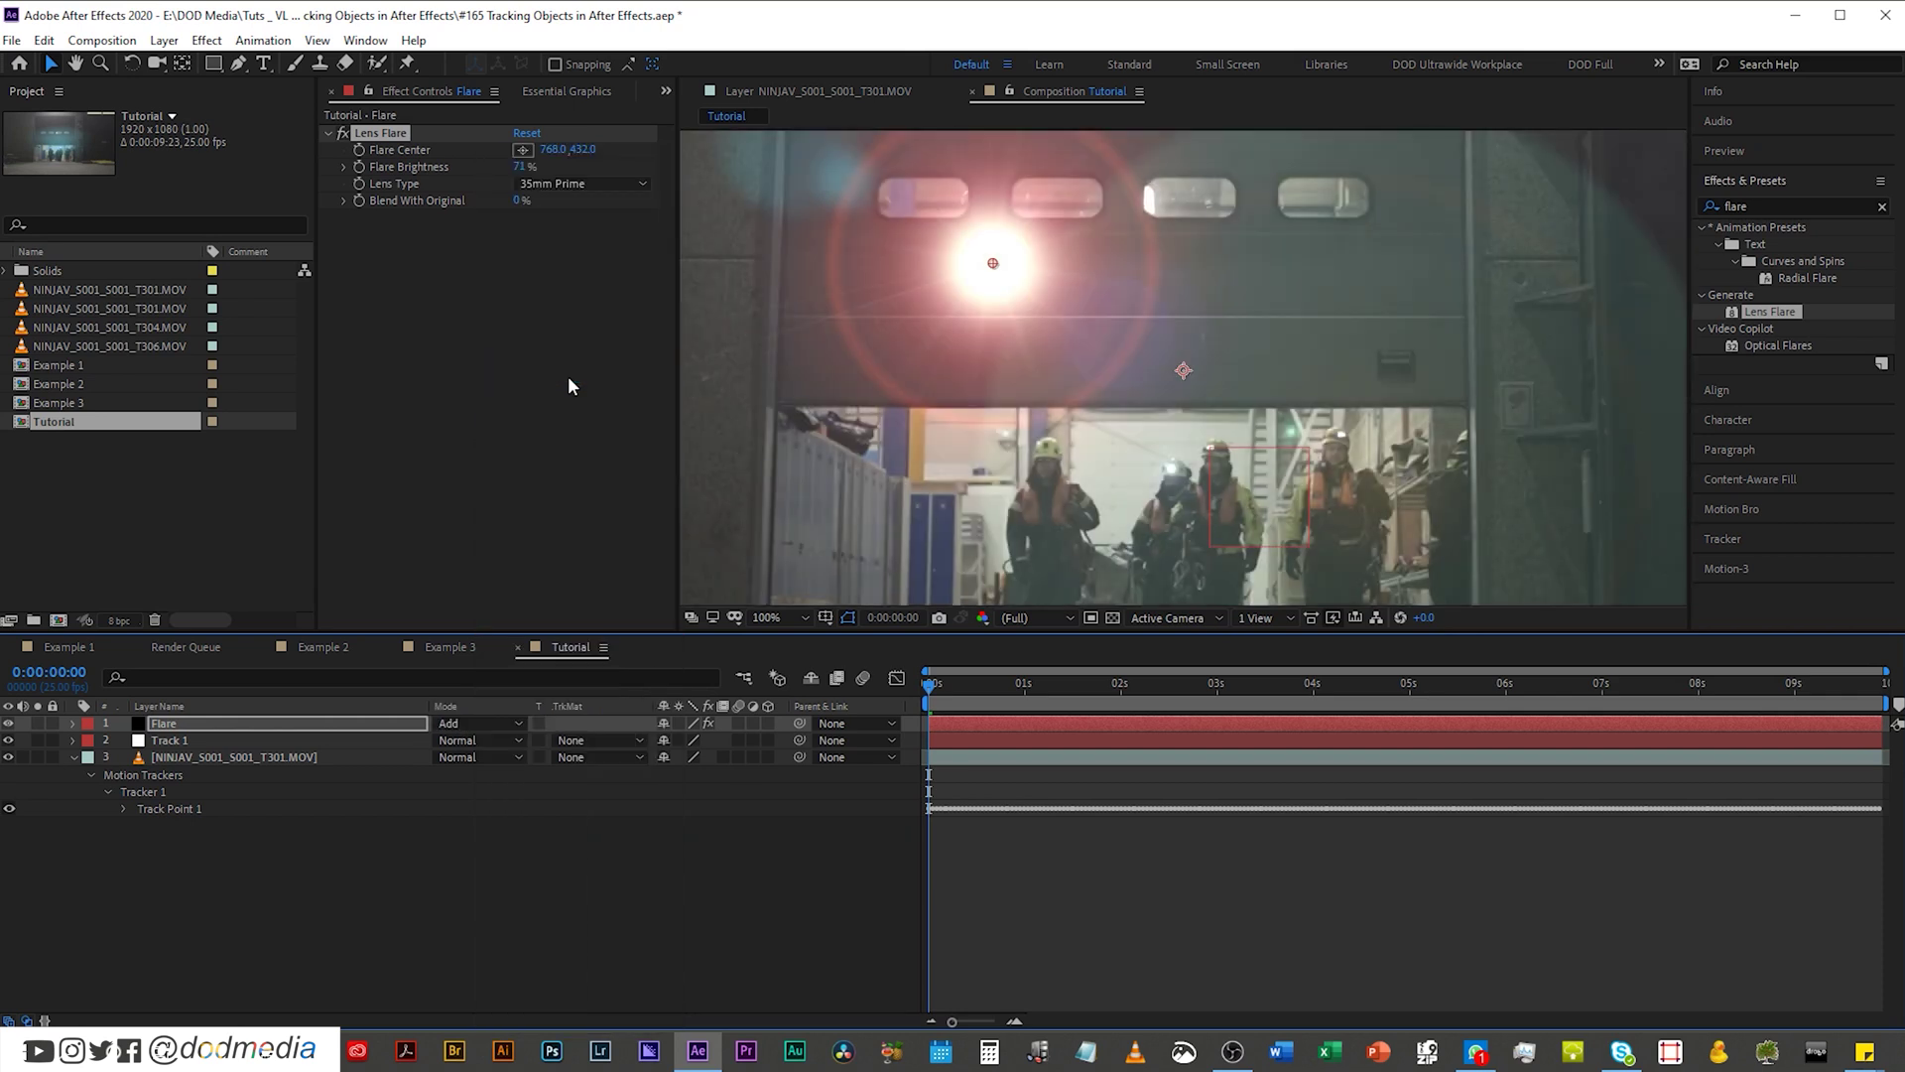
left_click(474, 723)
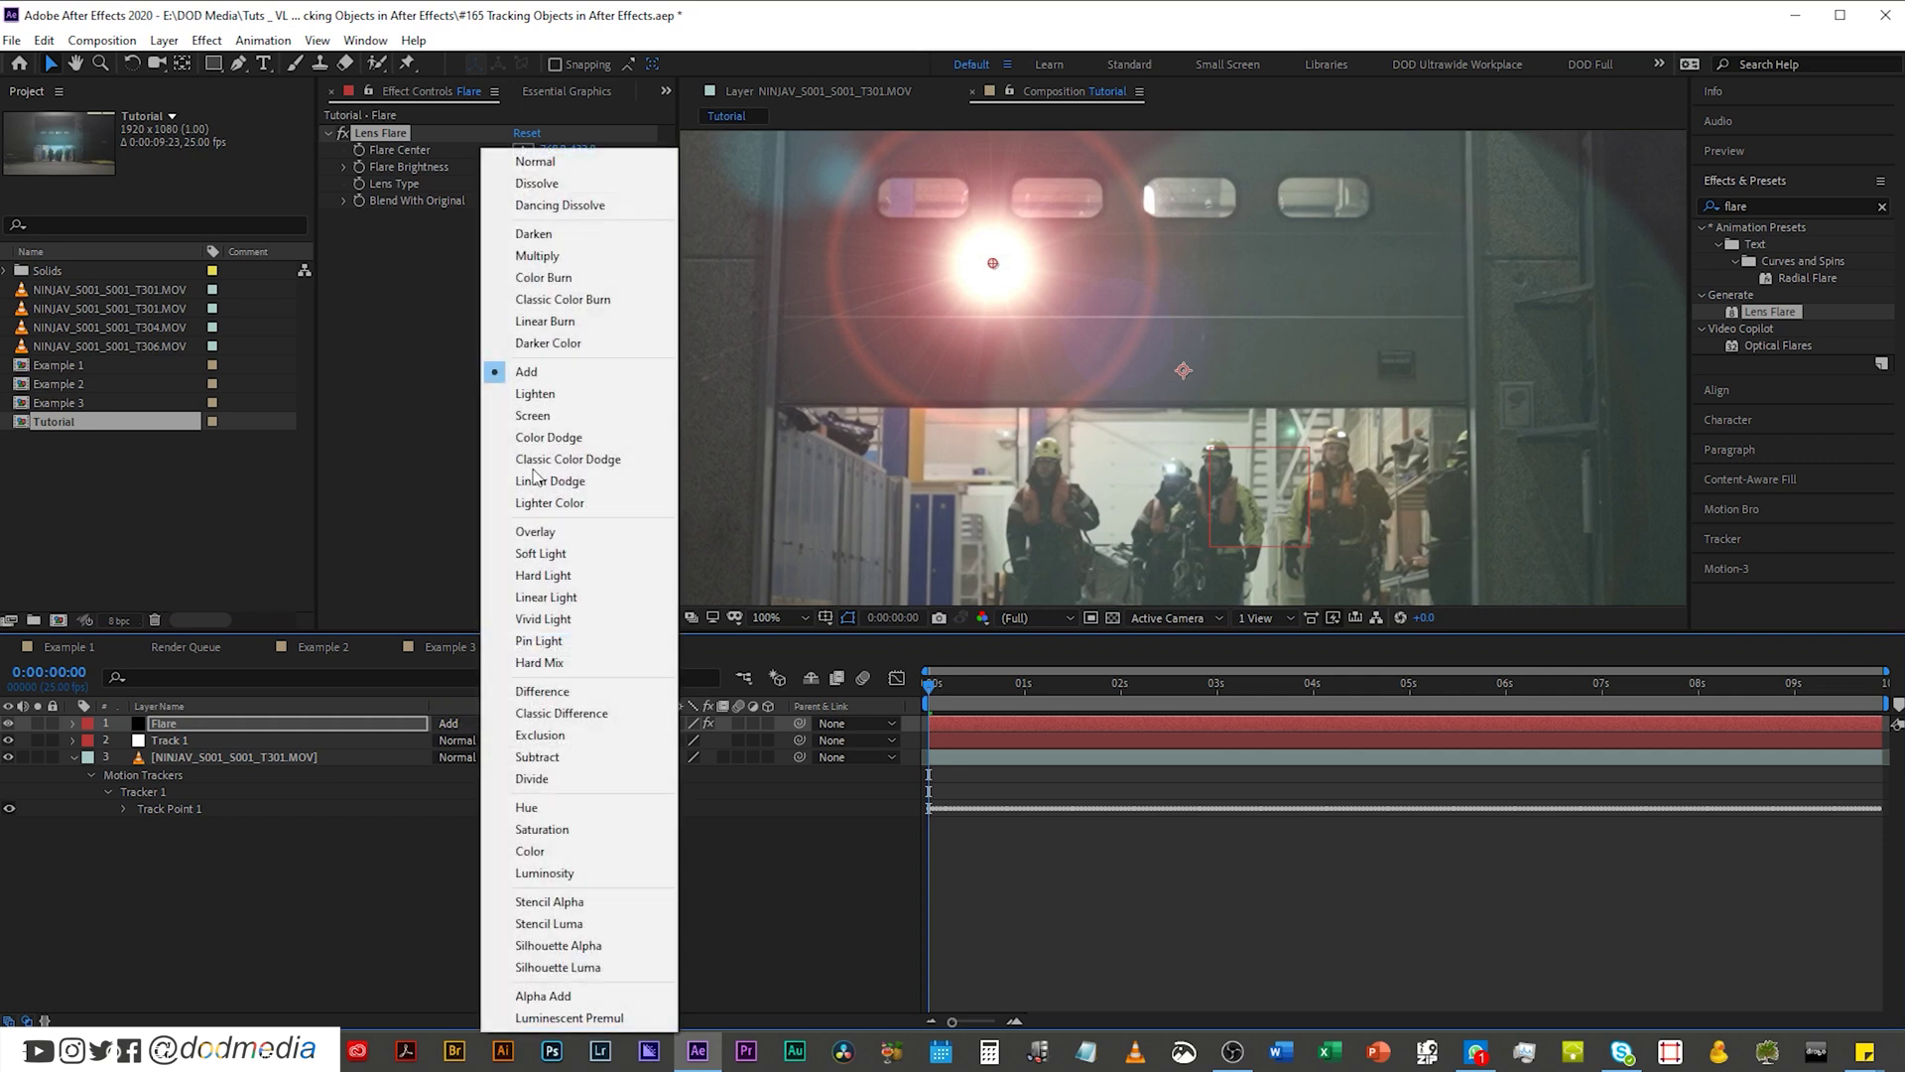
left_click(553, 416)
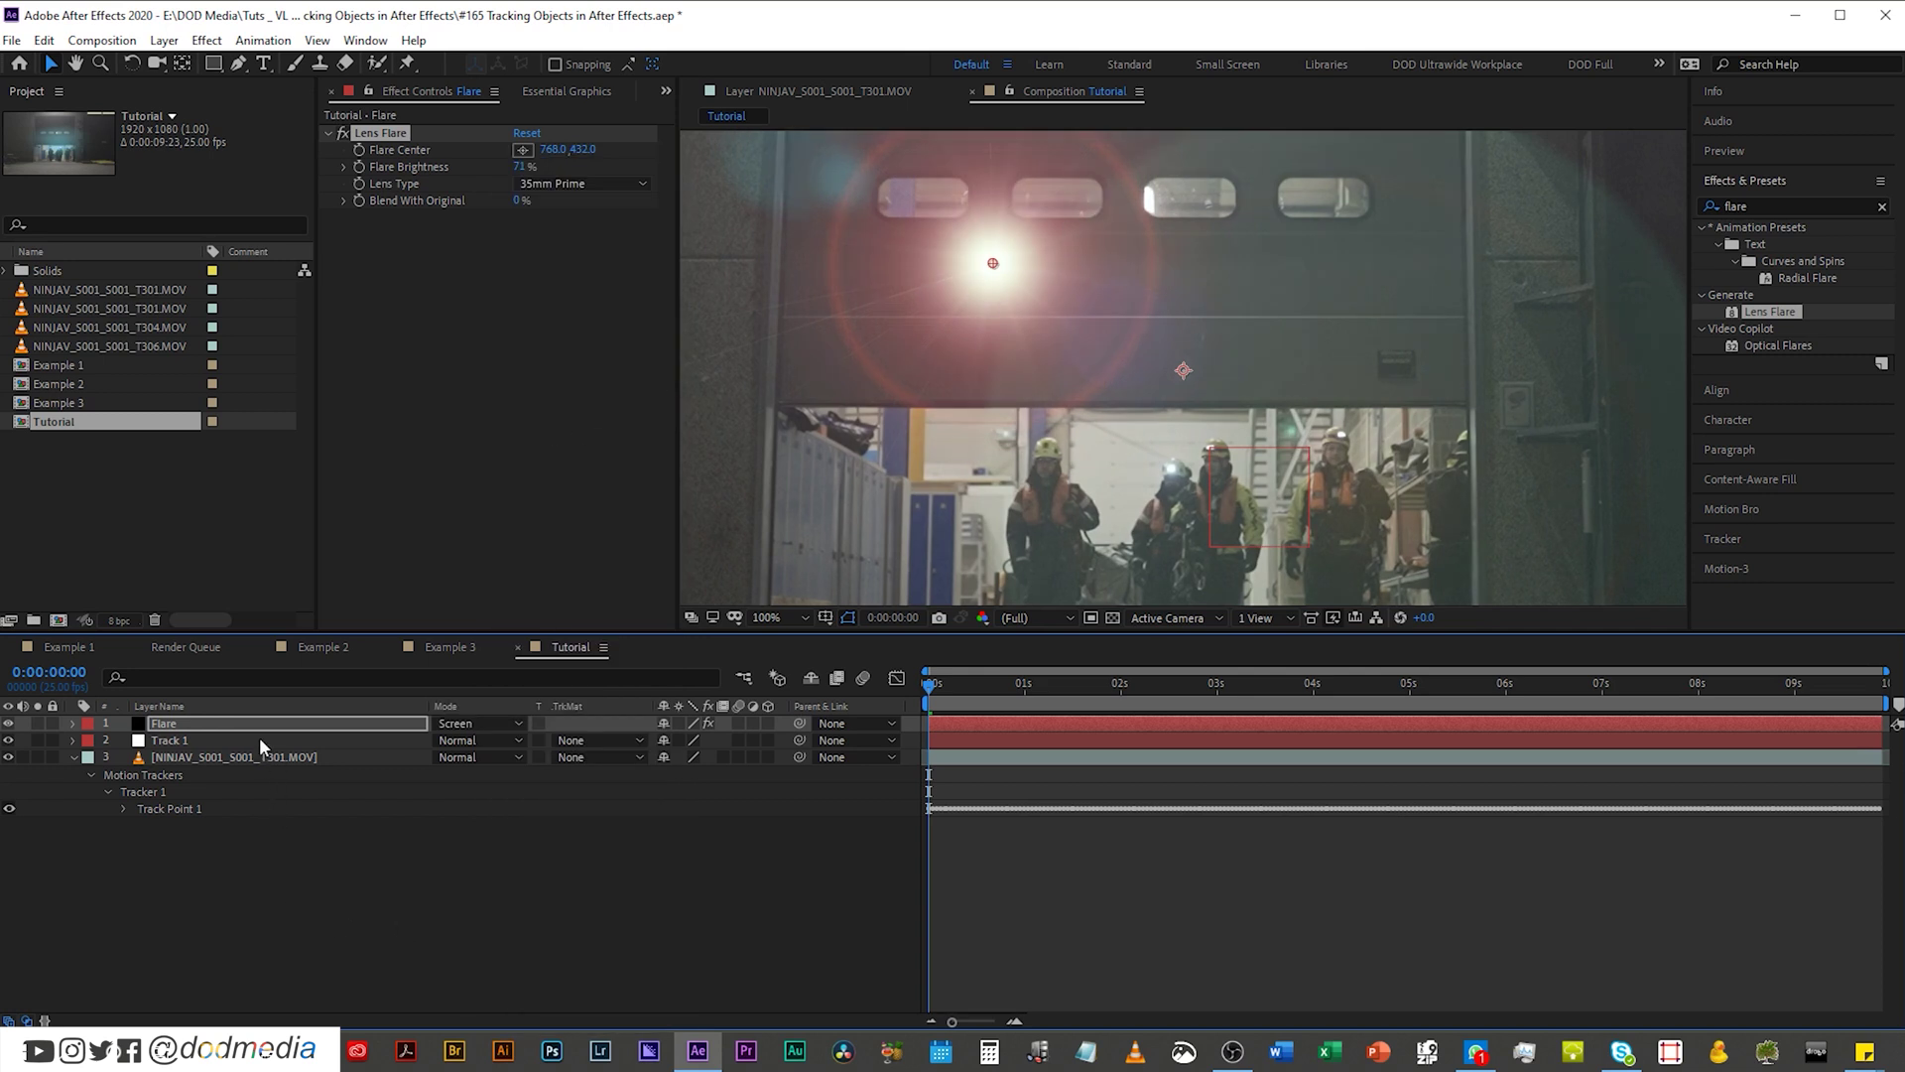
Step: Pick-whip Flare Center to Track 1's Position so the flare sits on the helmet lamp
left_click(168, 742)
key("p")
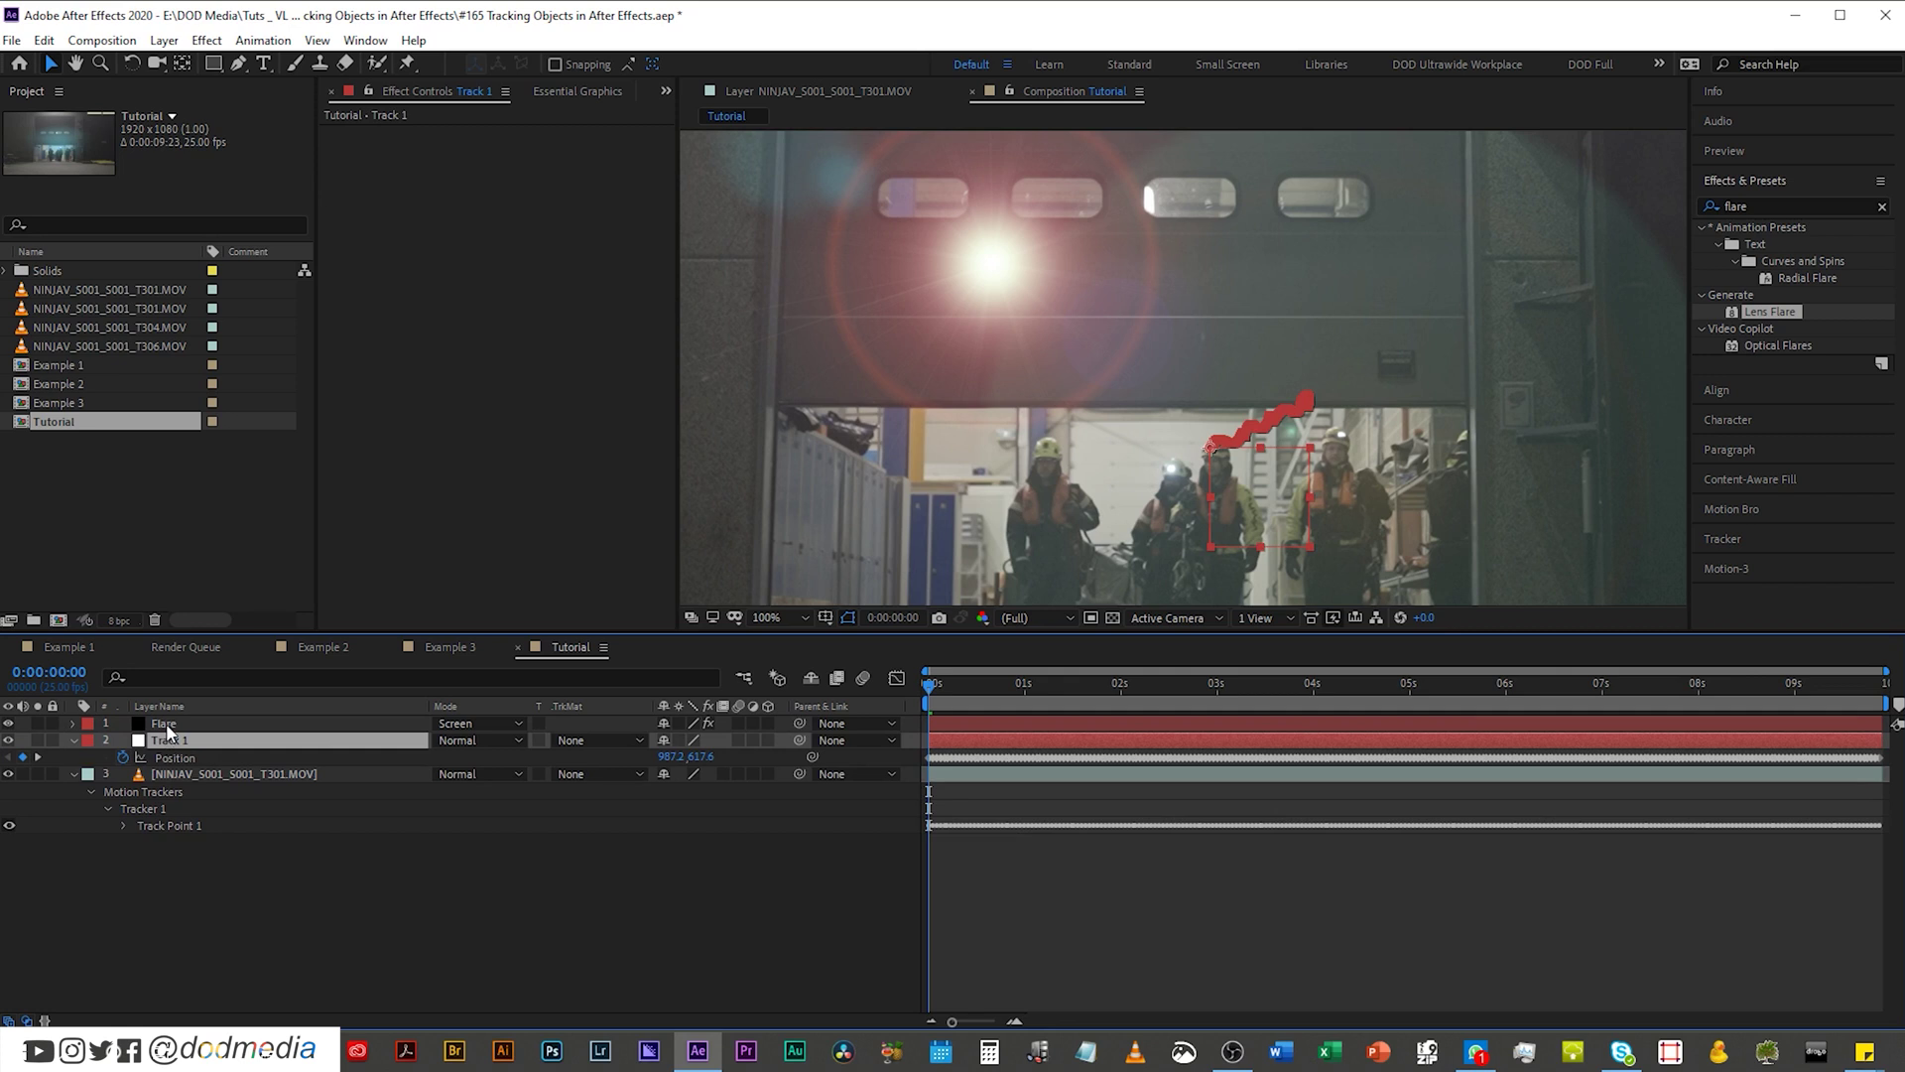
left_click(165, 723)
left_click(74, 723)
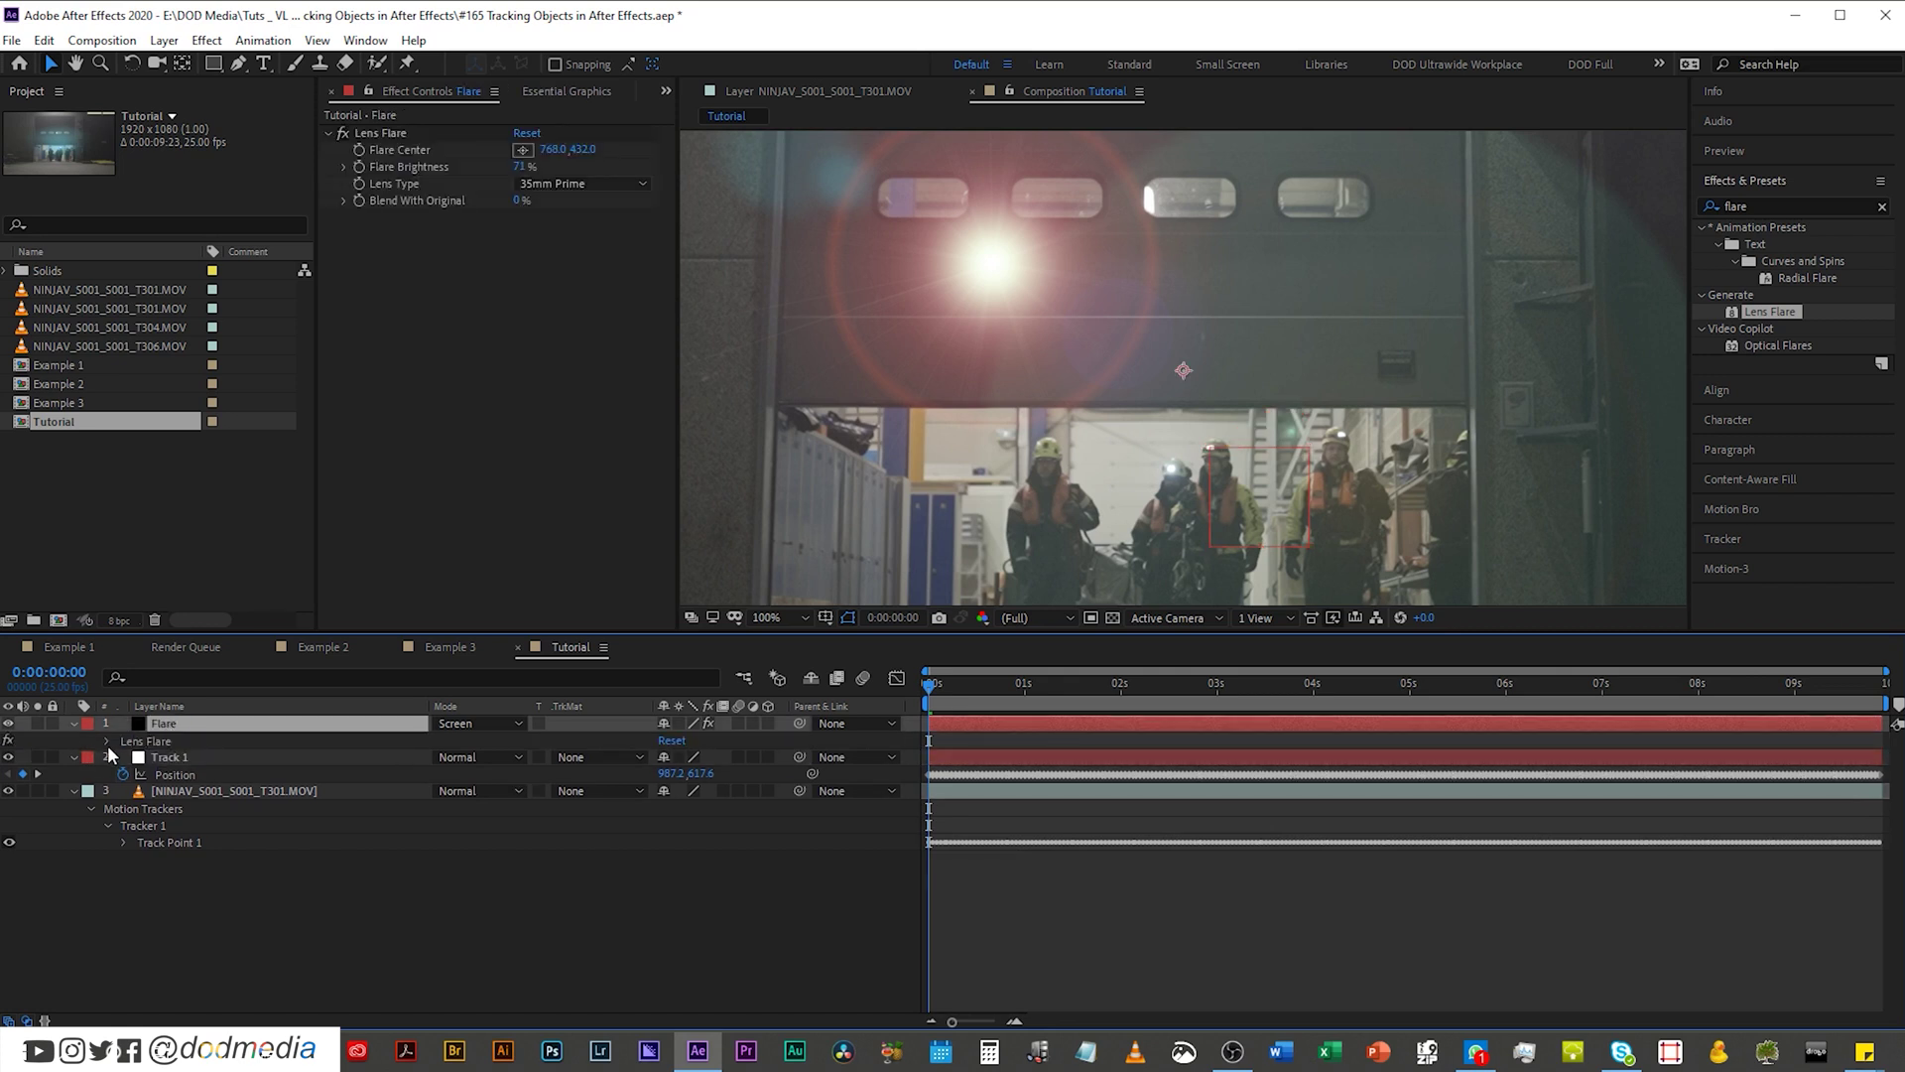
left_click(109, 741)
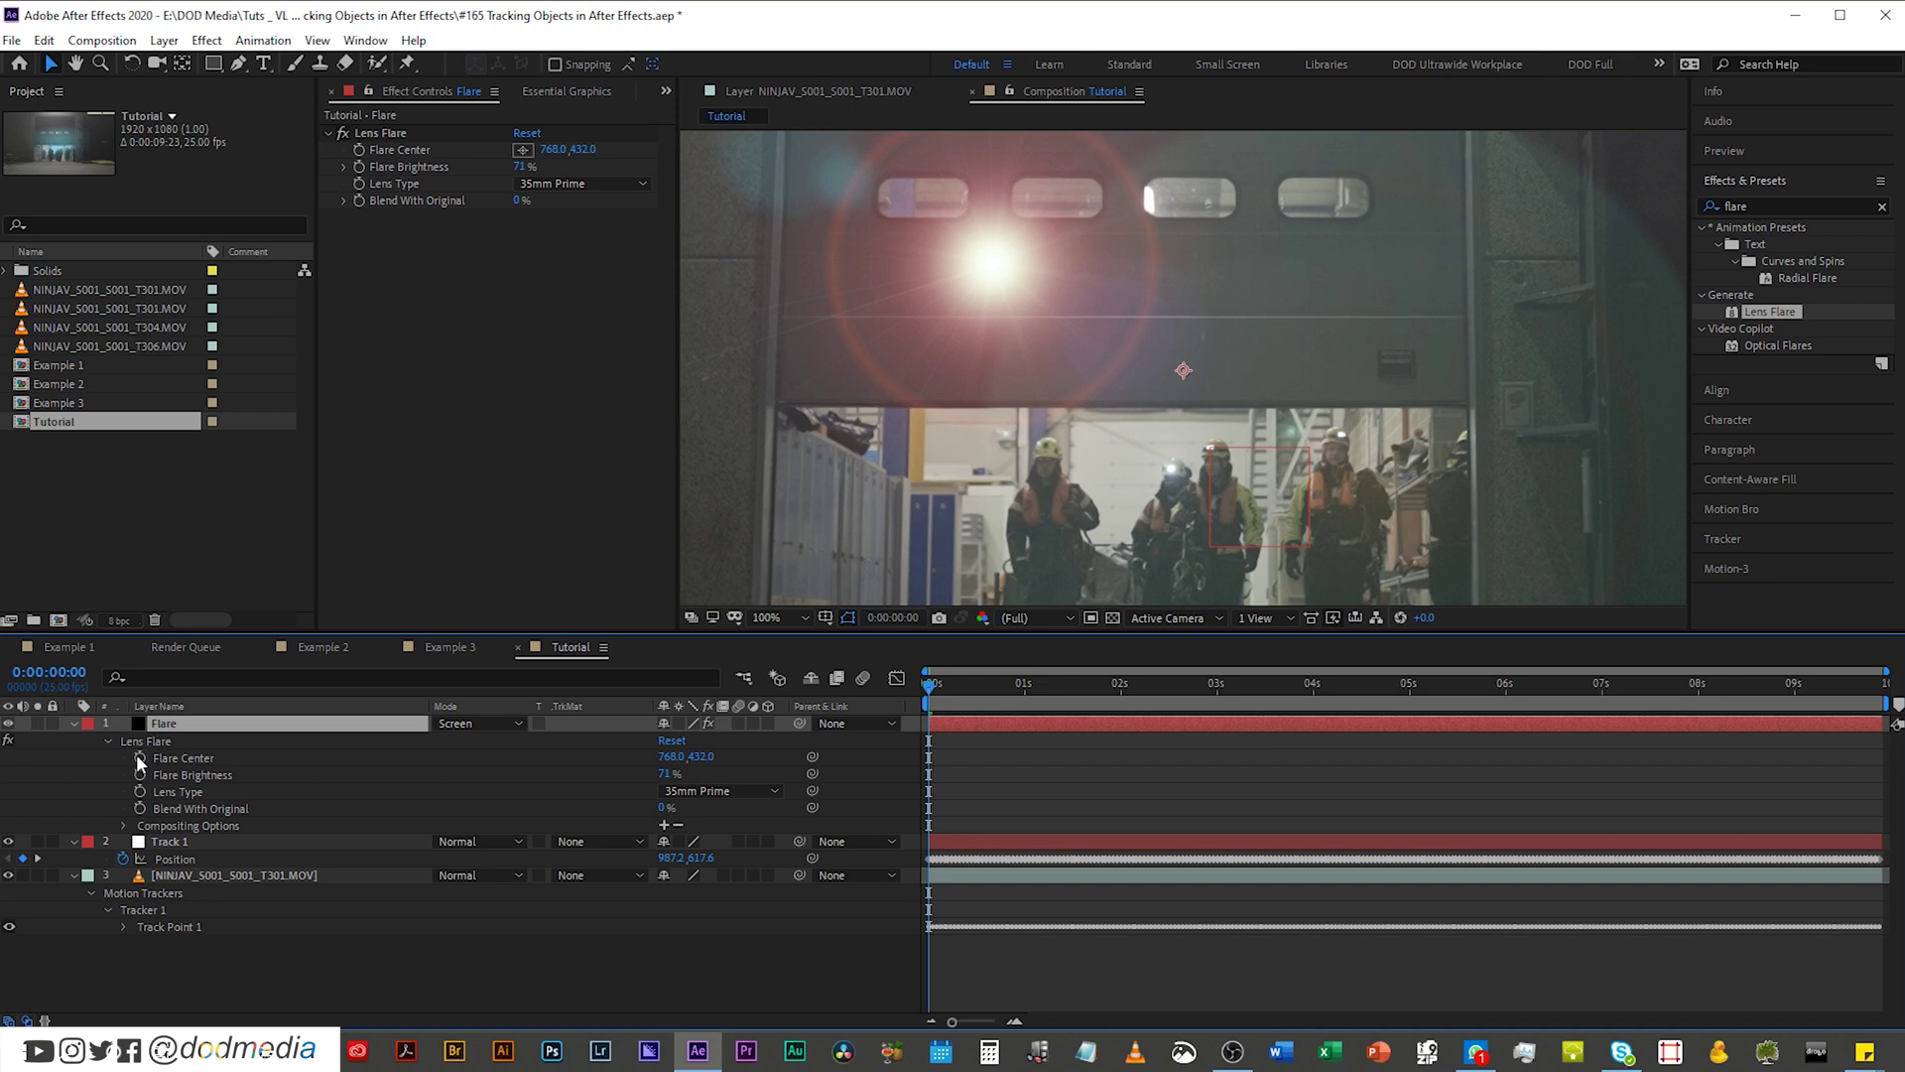
left_click(138, 759, "alt")
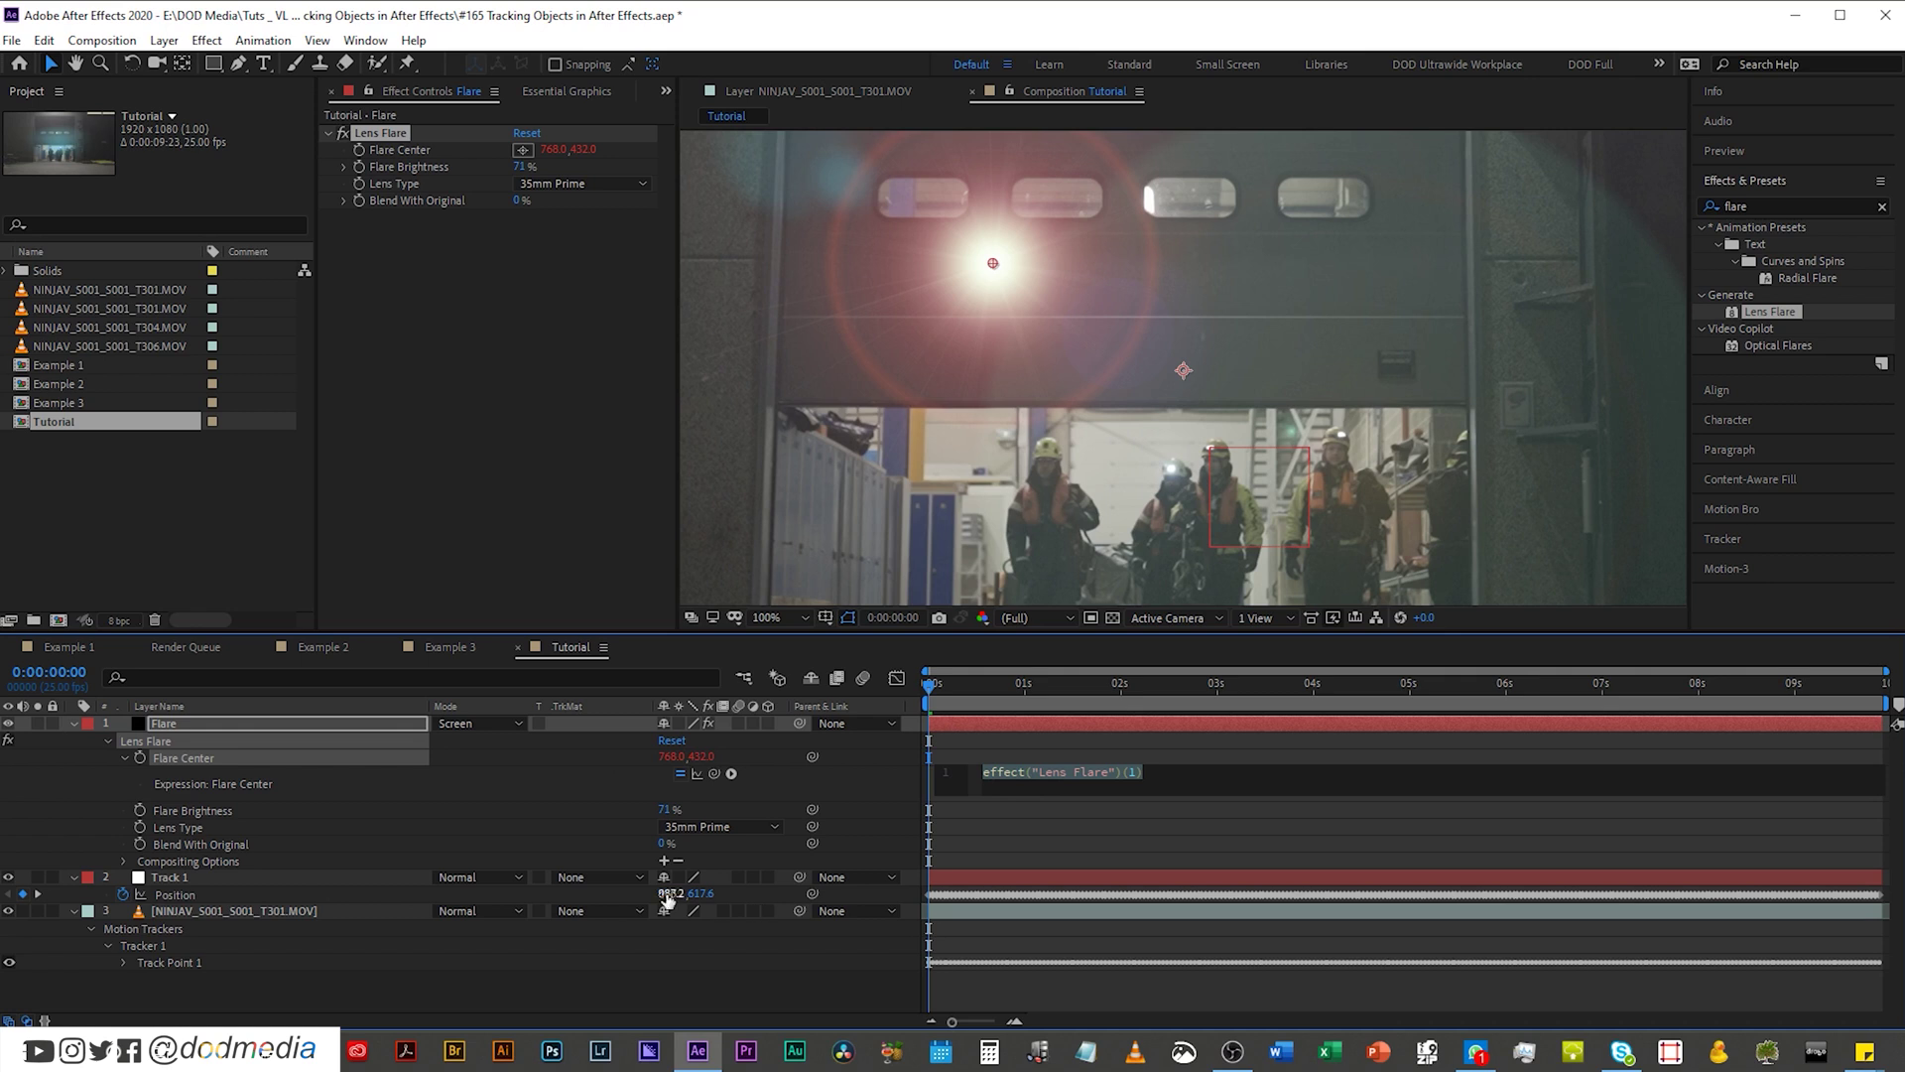
left_click_drag(714, 775, 189, 891)
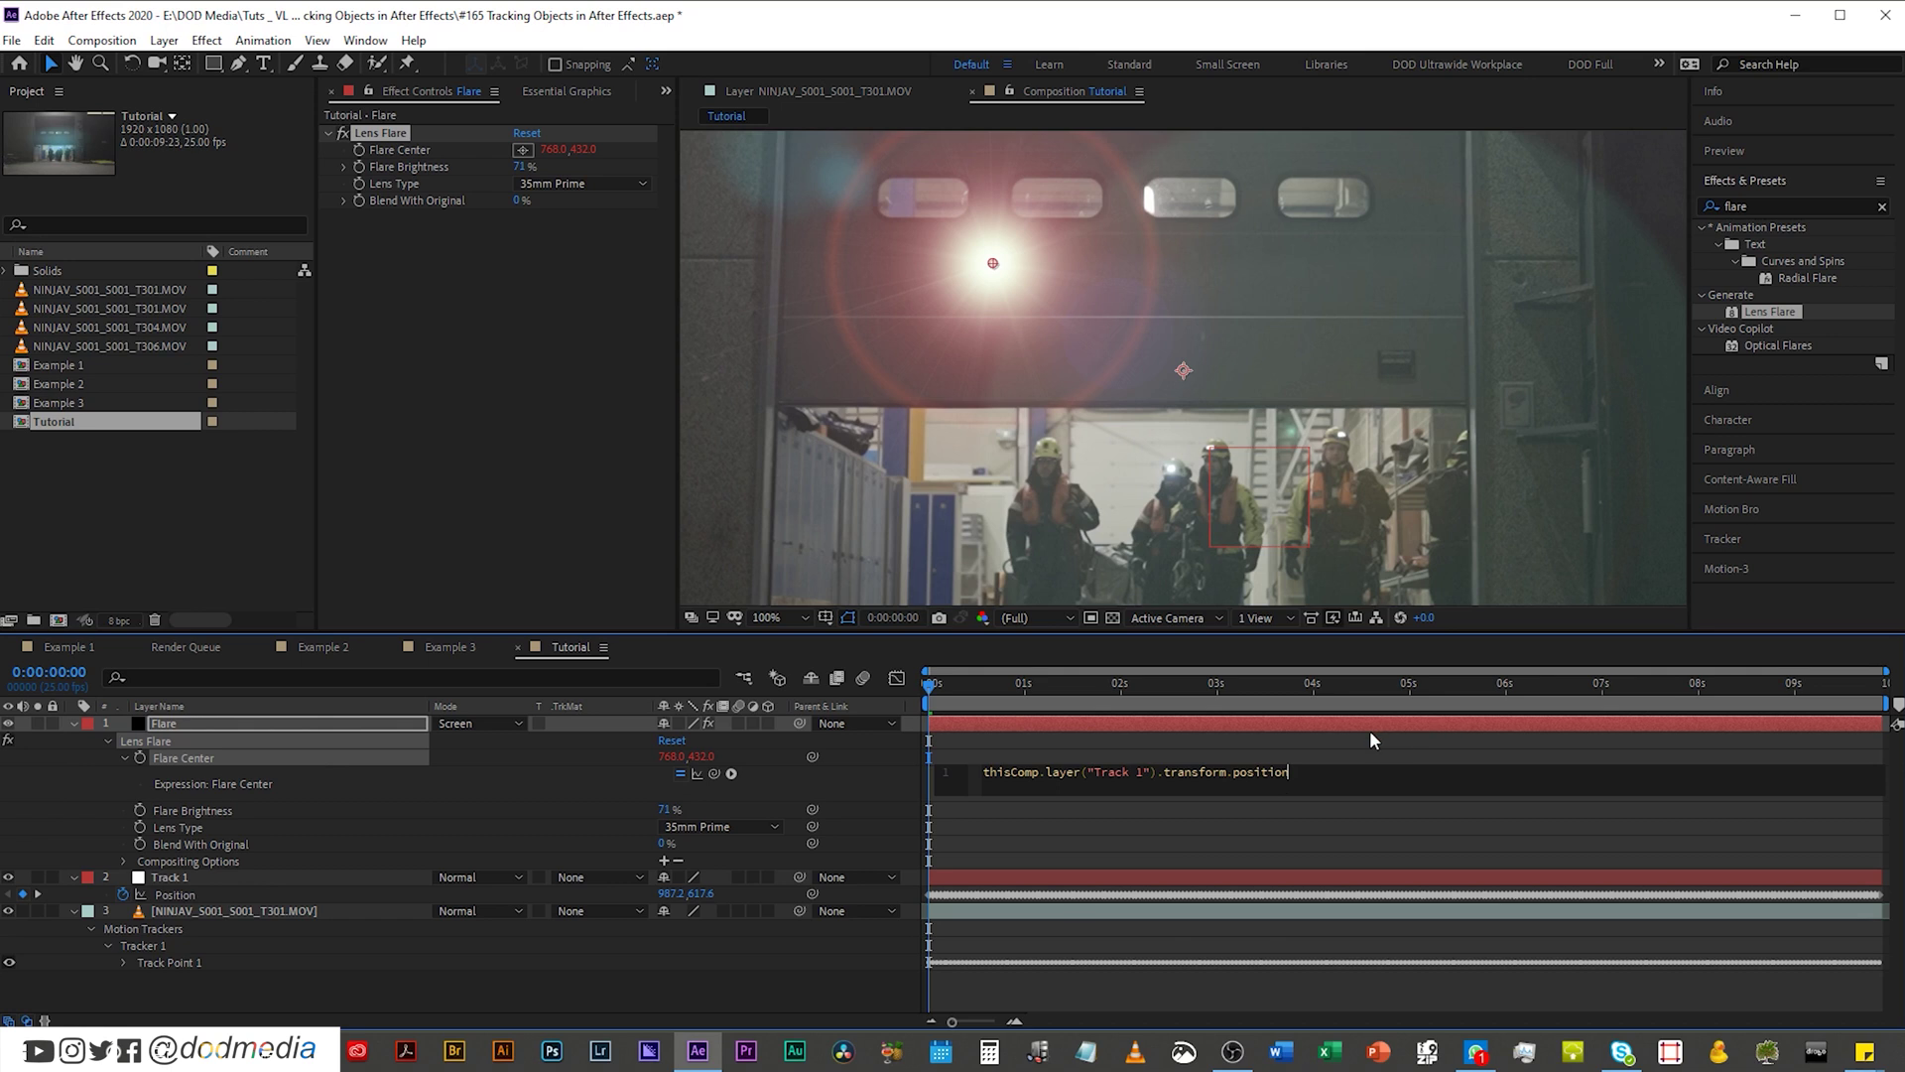
left_click(1054, 949)
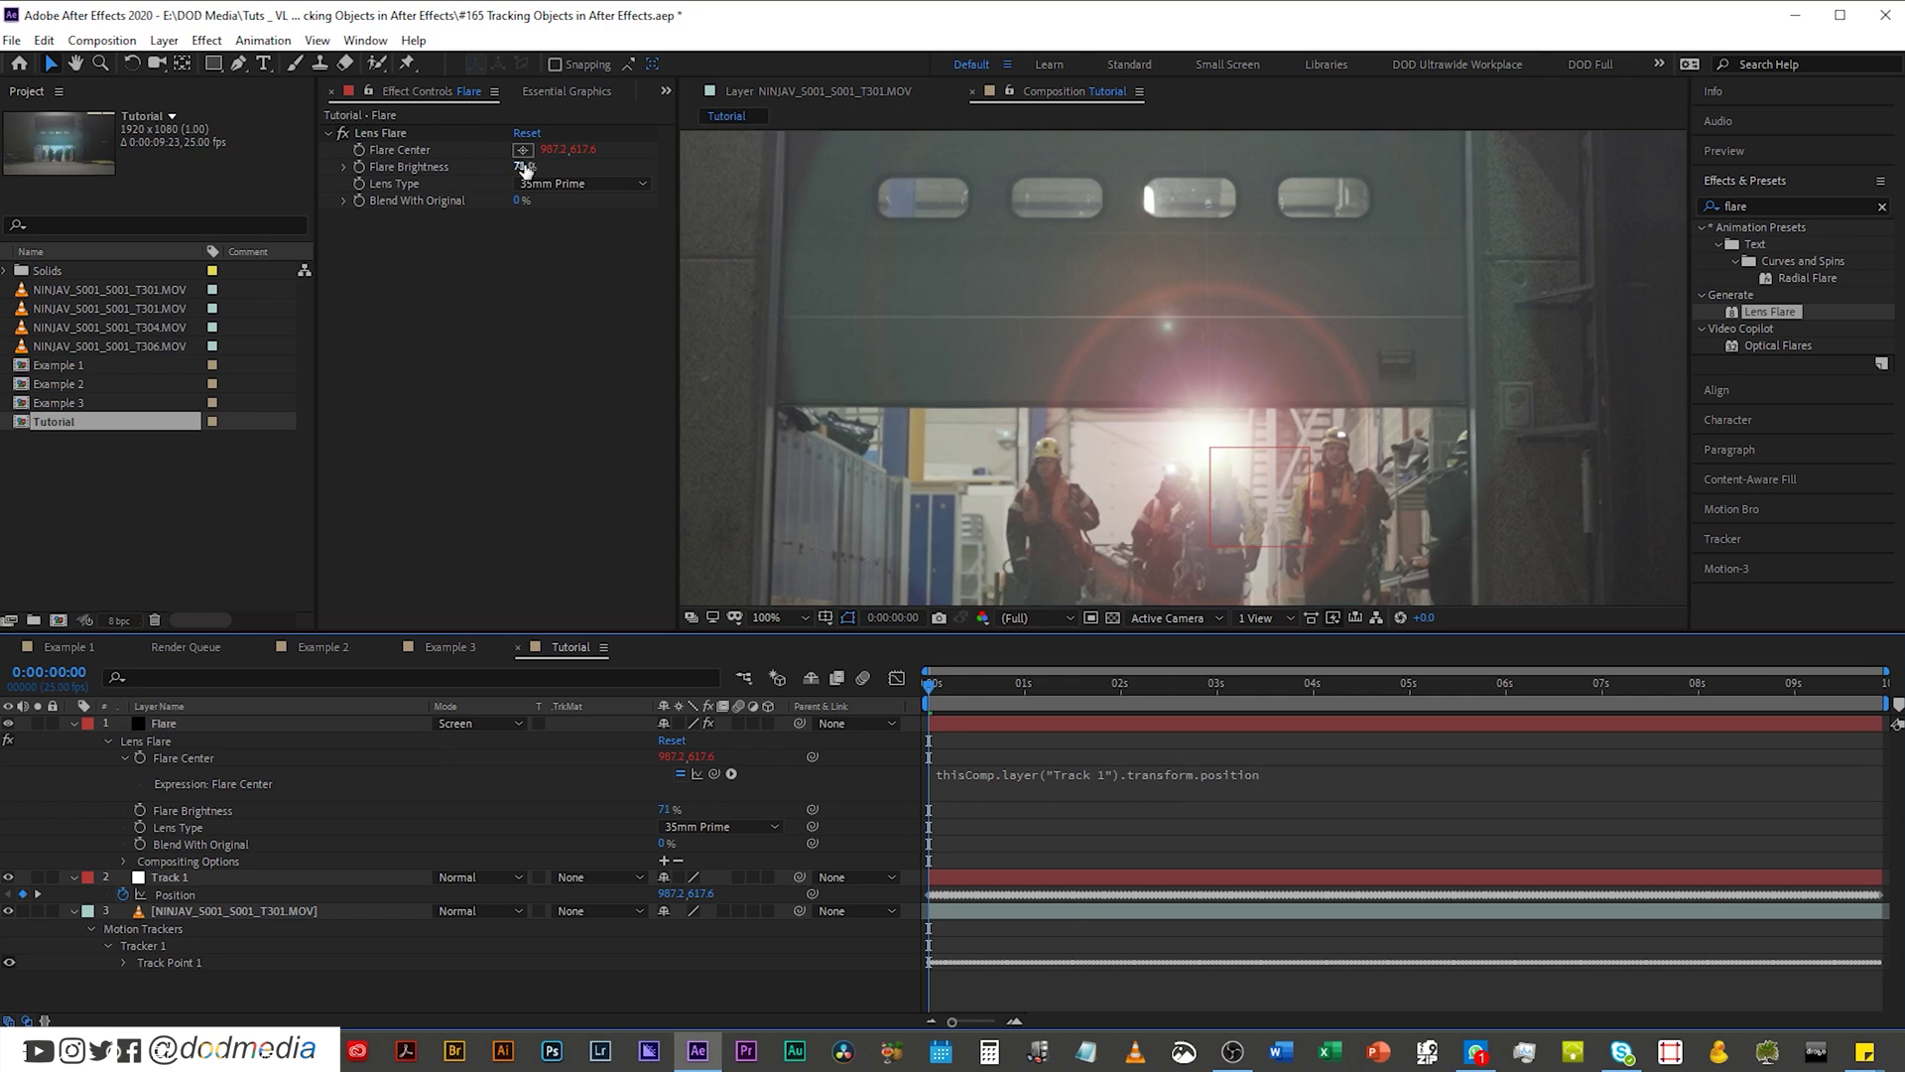
Step: Lower Flare Brightness to 28% and preview the tracked flare from the start
left_click_drag(521, 166, 486, 165)
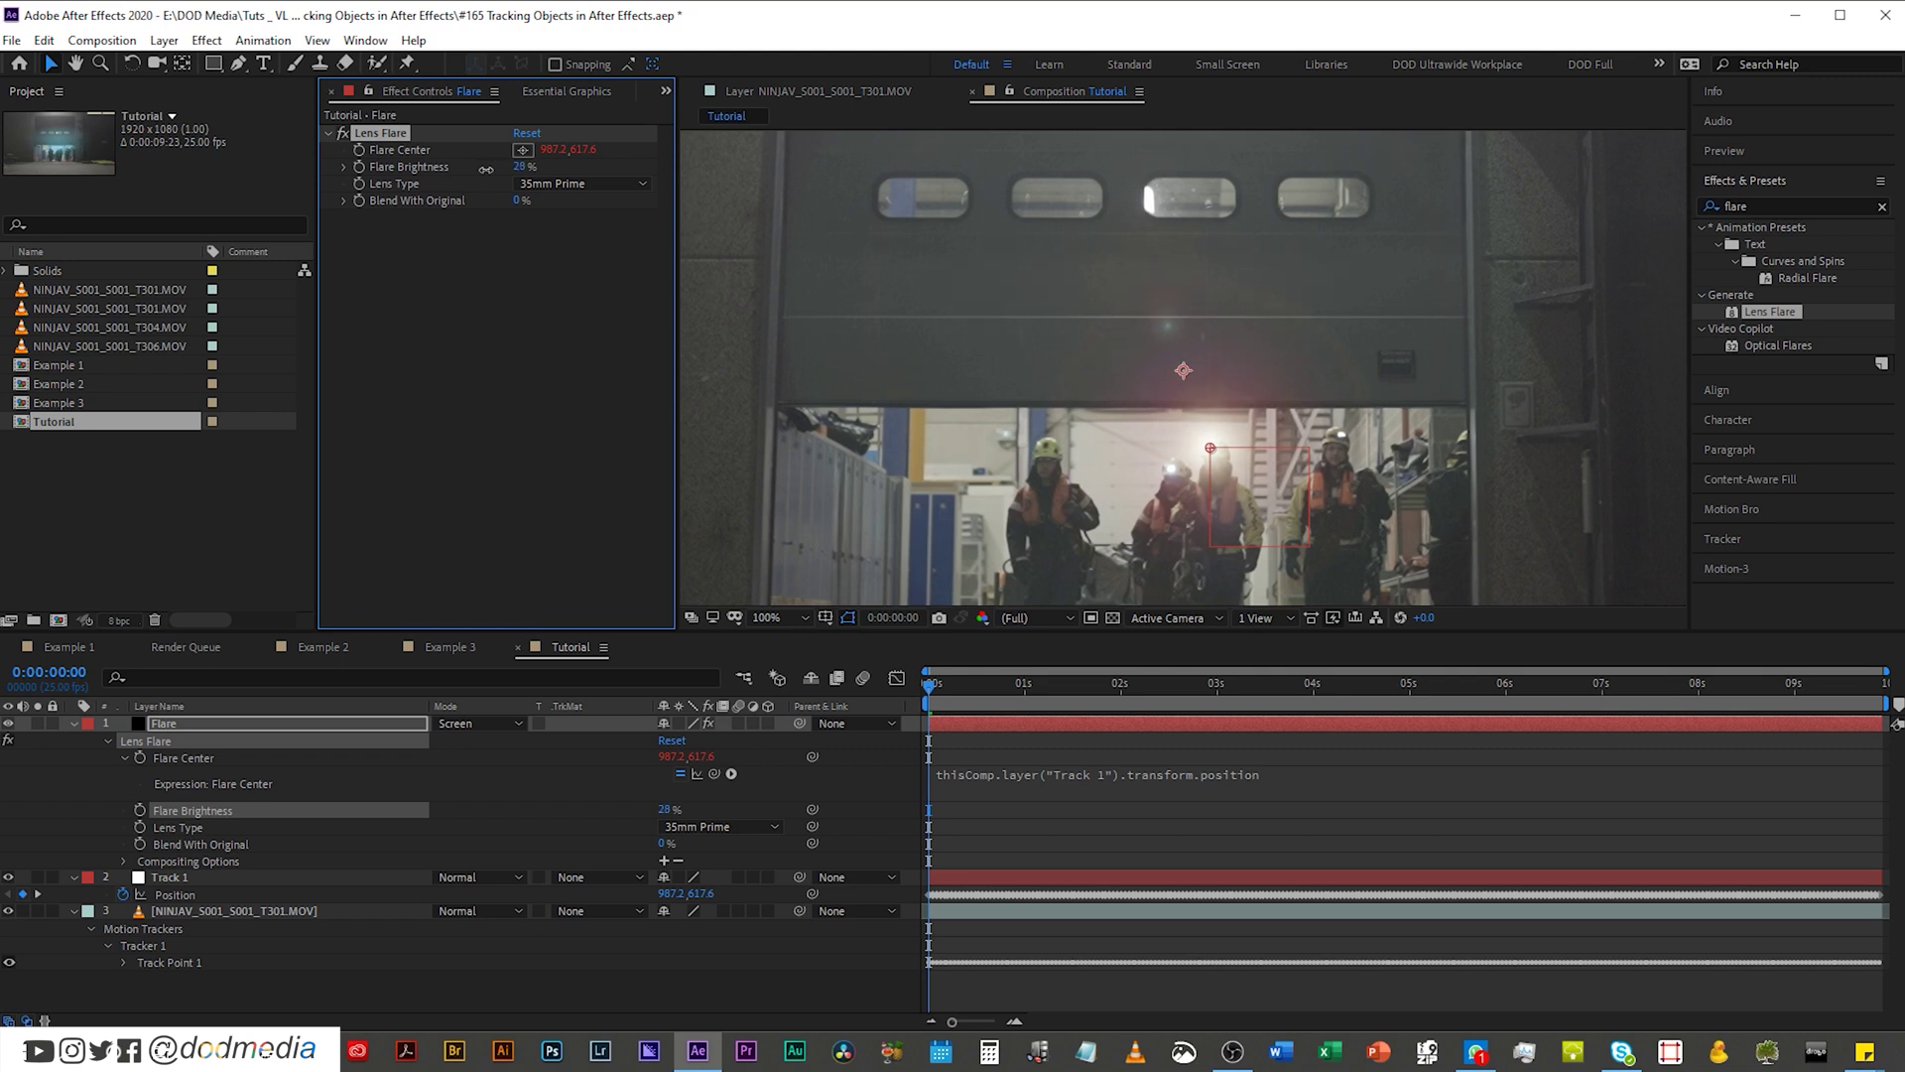
key("shift+slash")
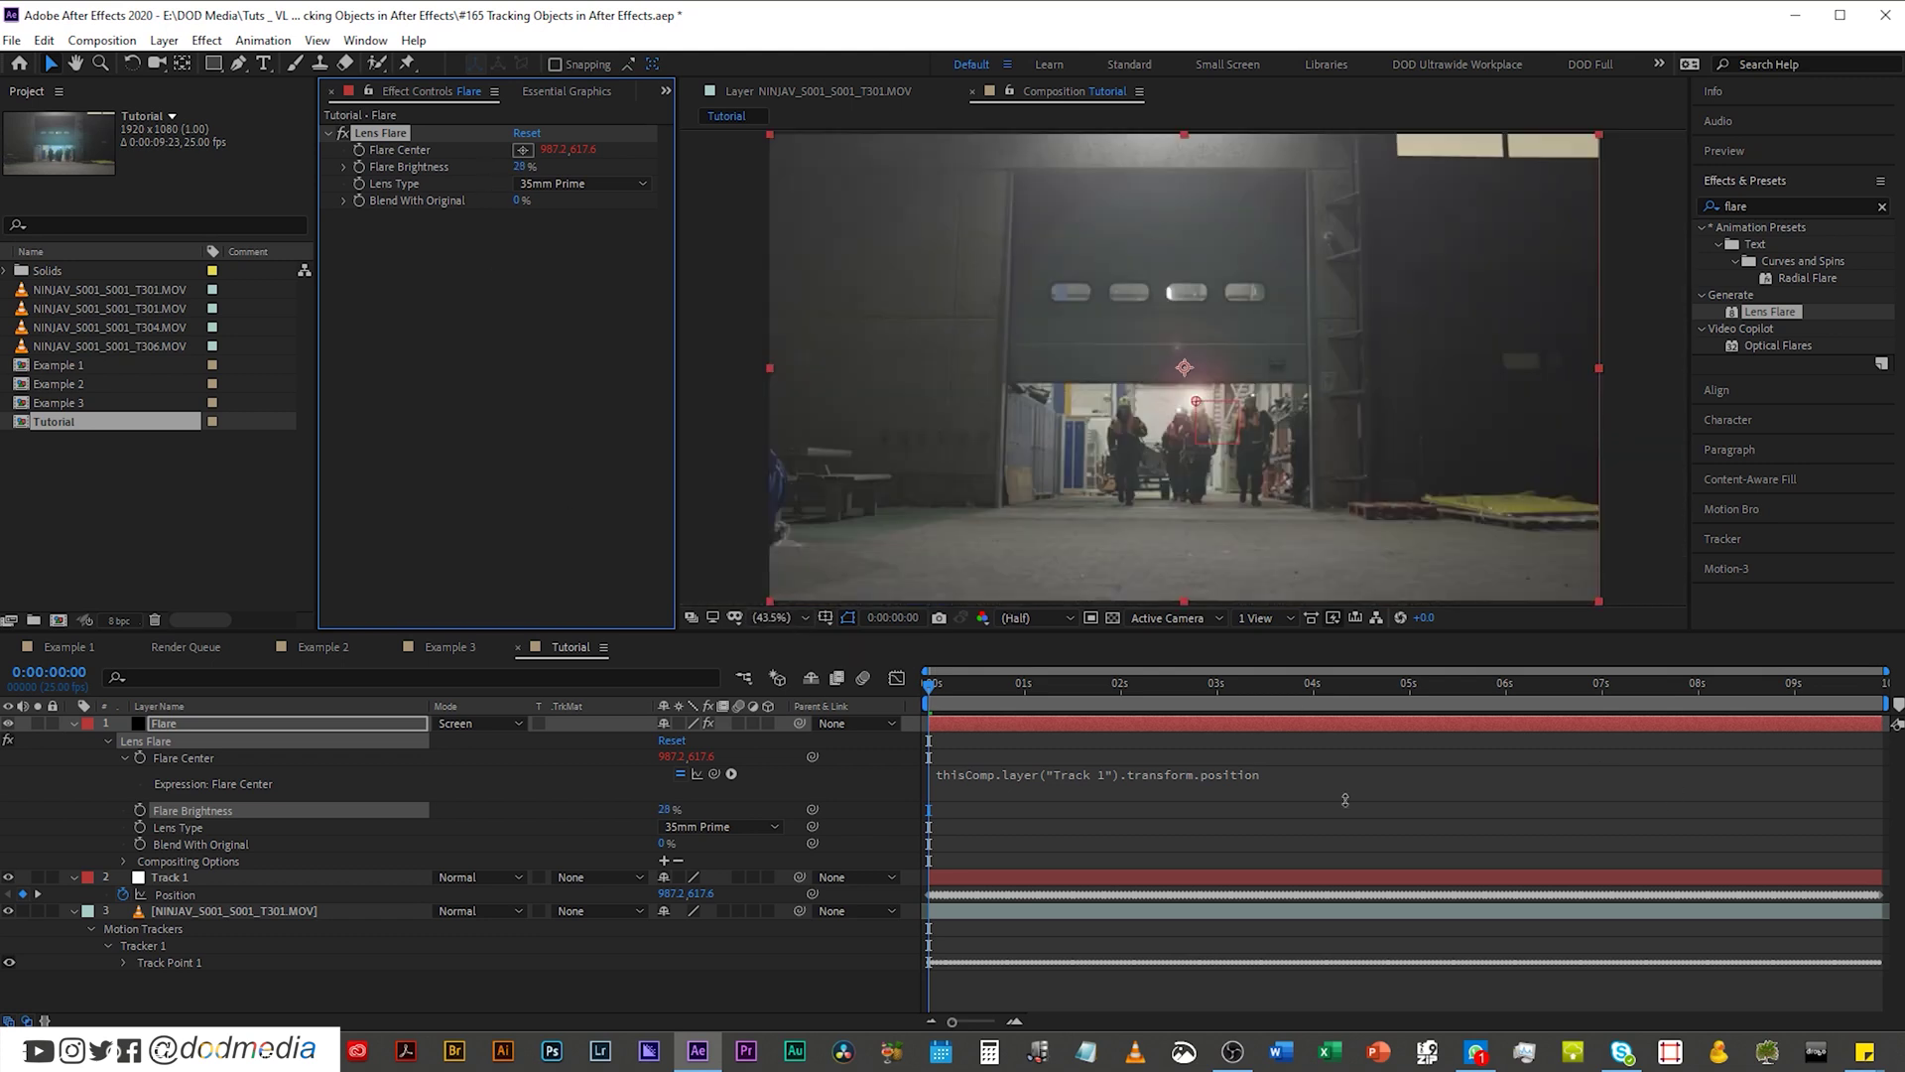
key("e")
key("space")
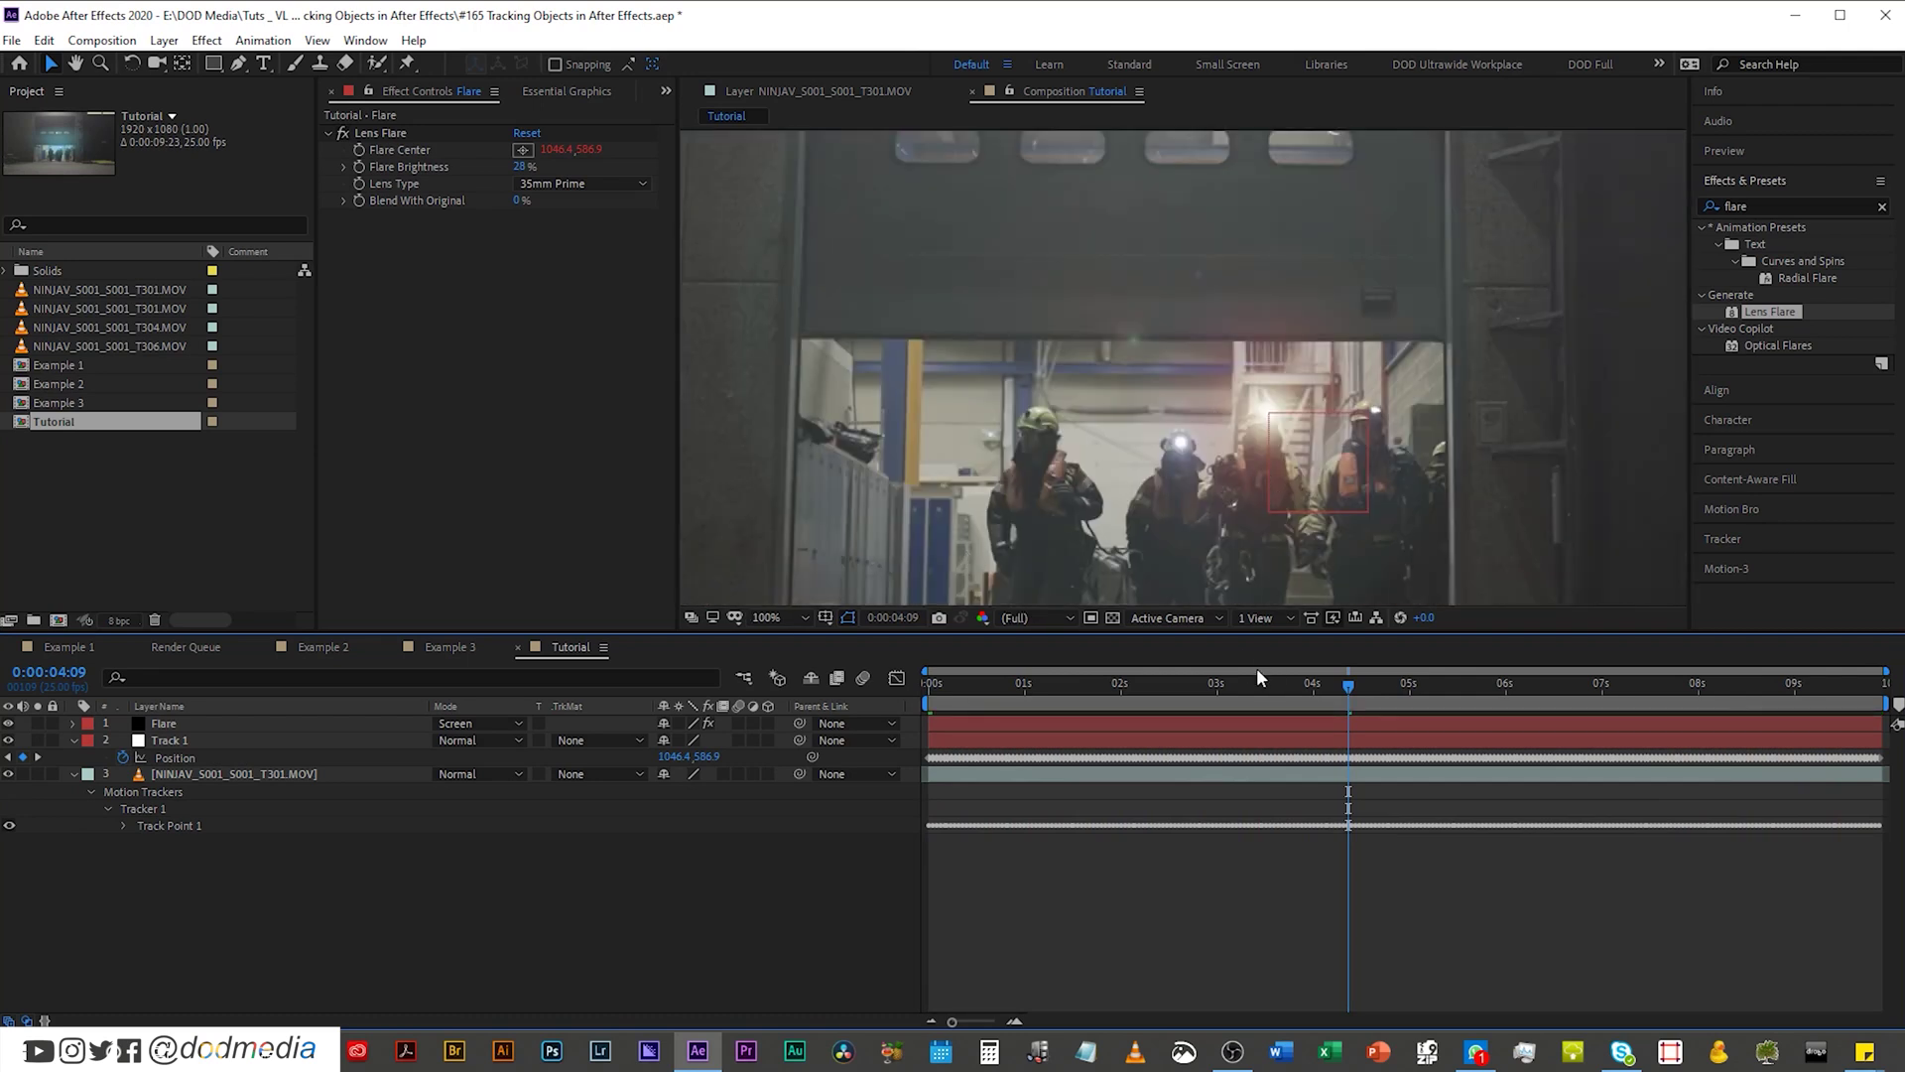
key("Home")
key("space")
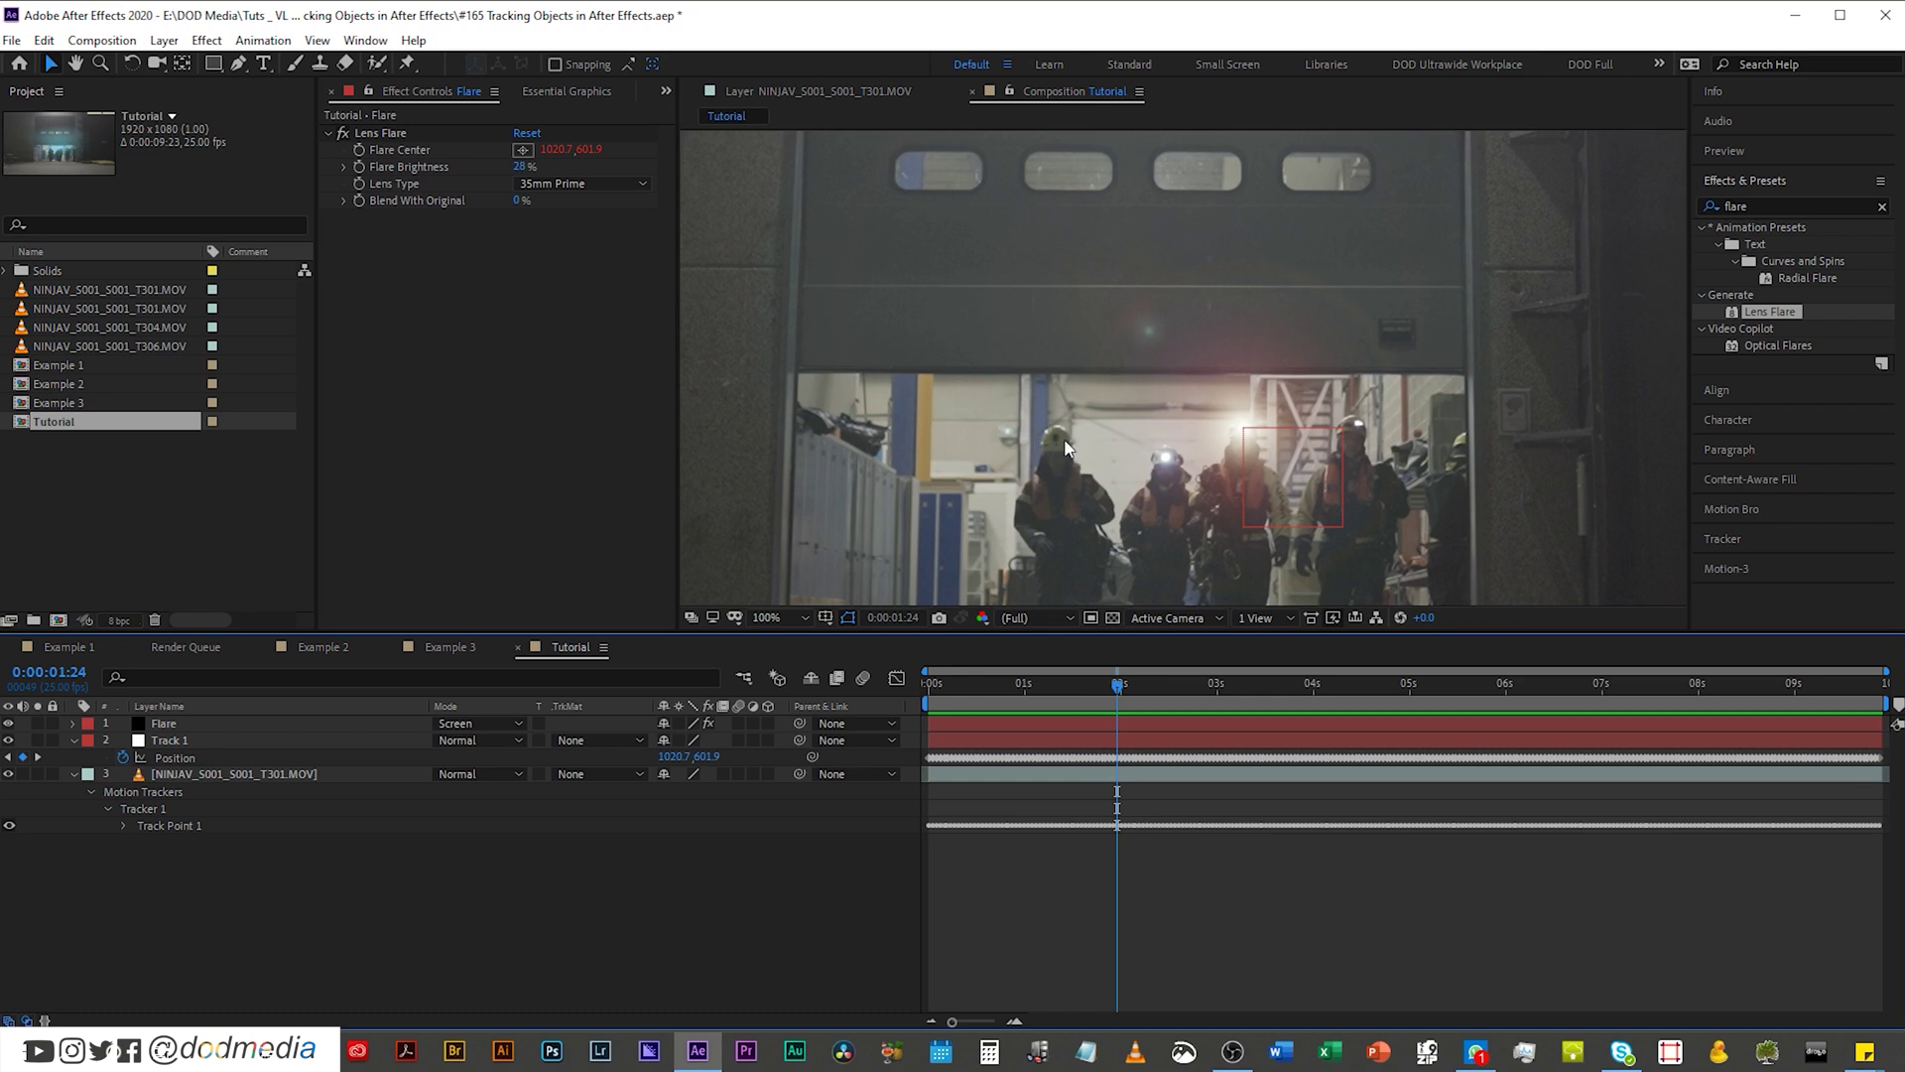
Step: Create Tracker 2 on the footage layer with its track point on the left worker's helmet
left_click(284, 774)
left_click(1766, 537)
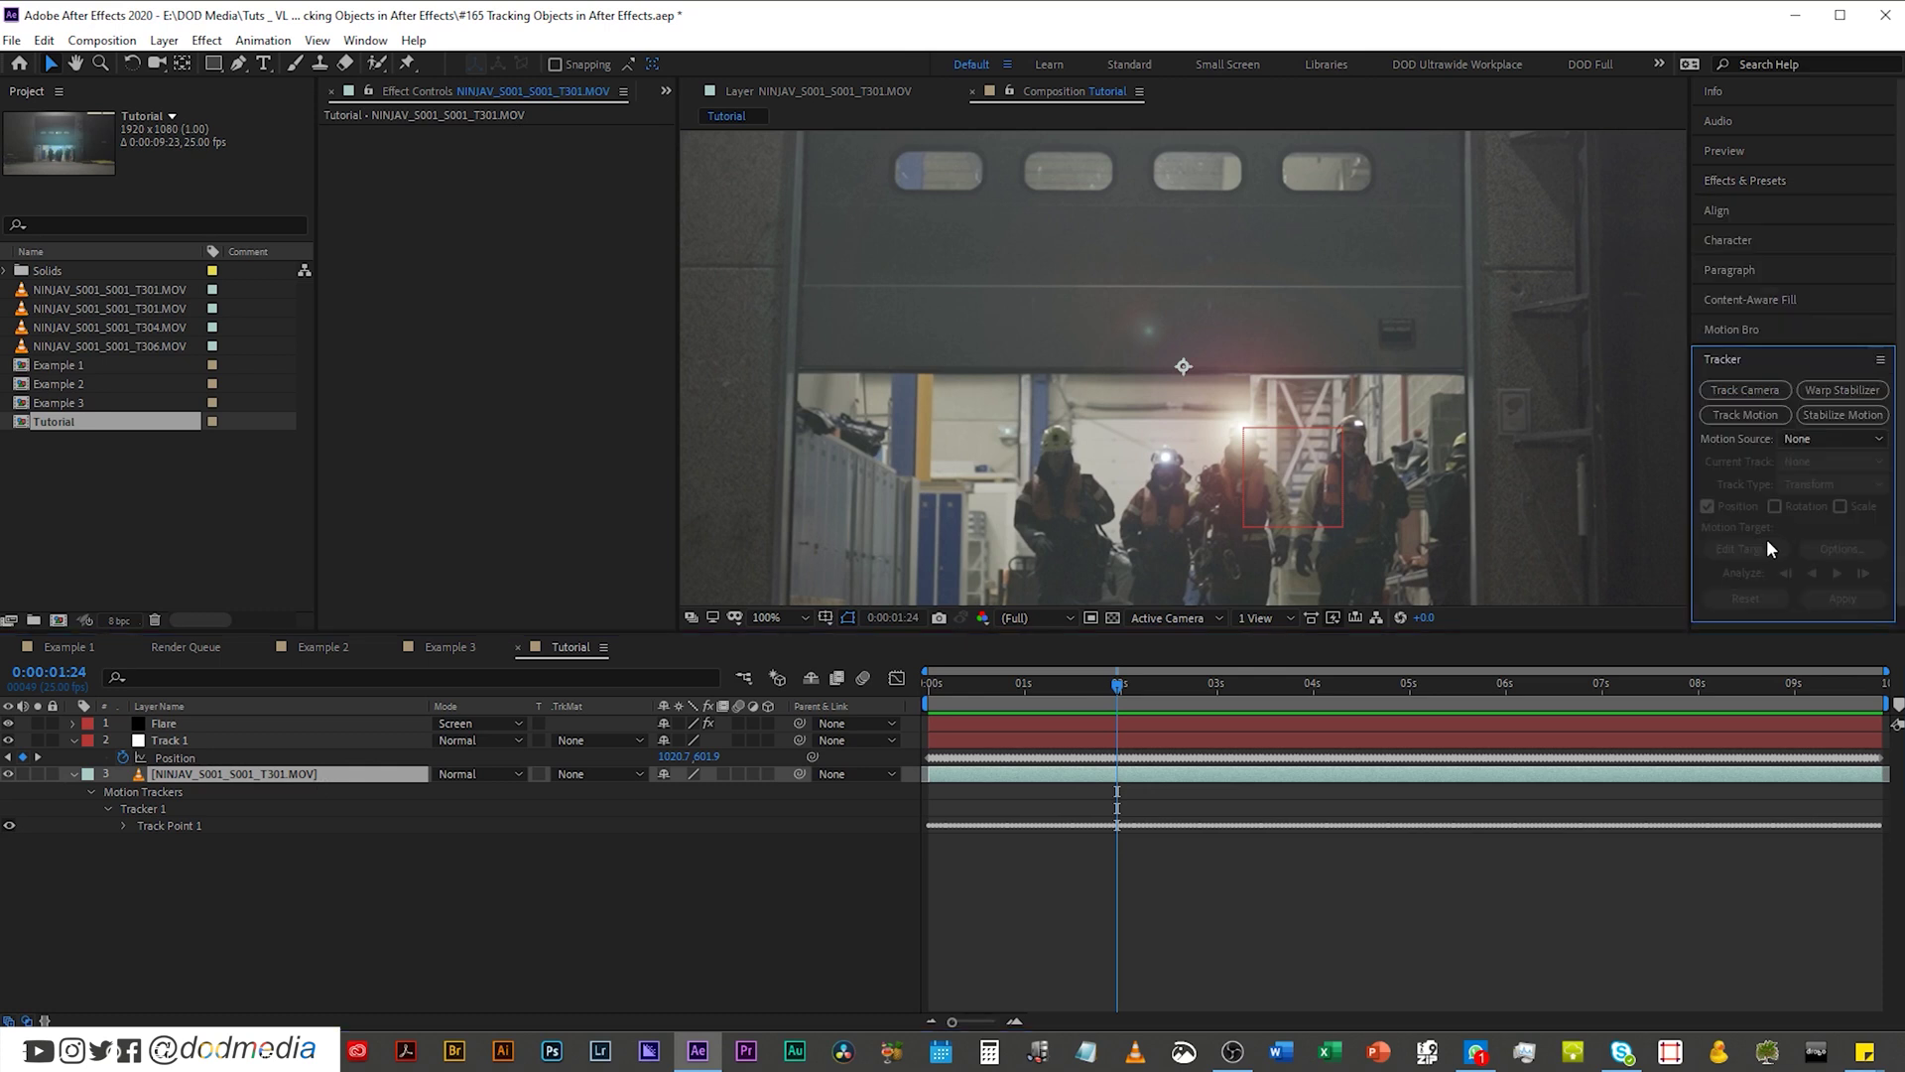
left_click(1754, 414)
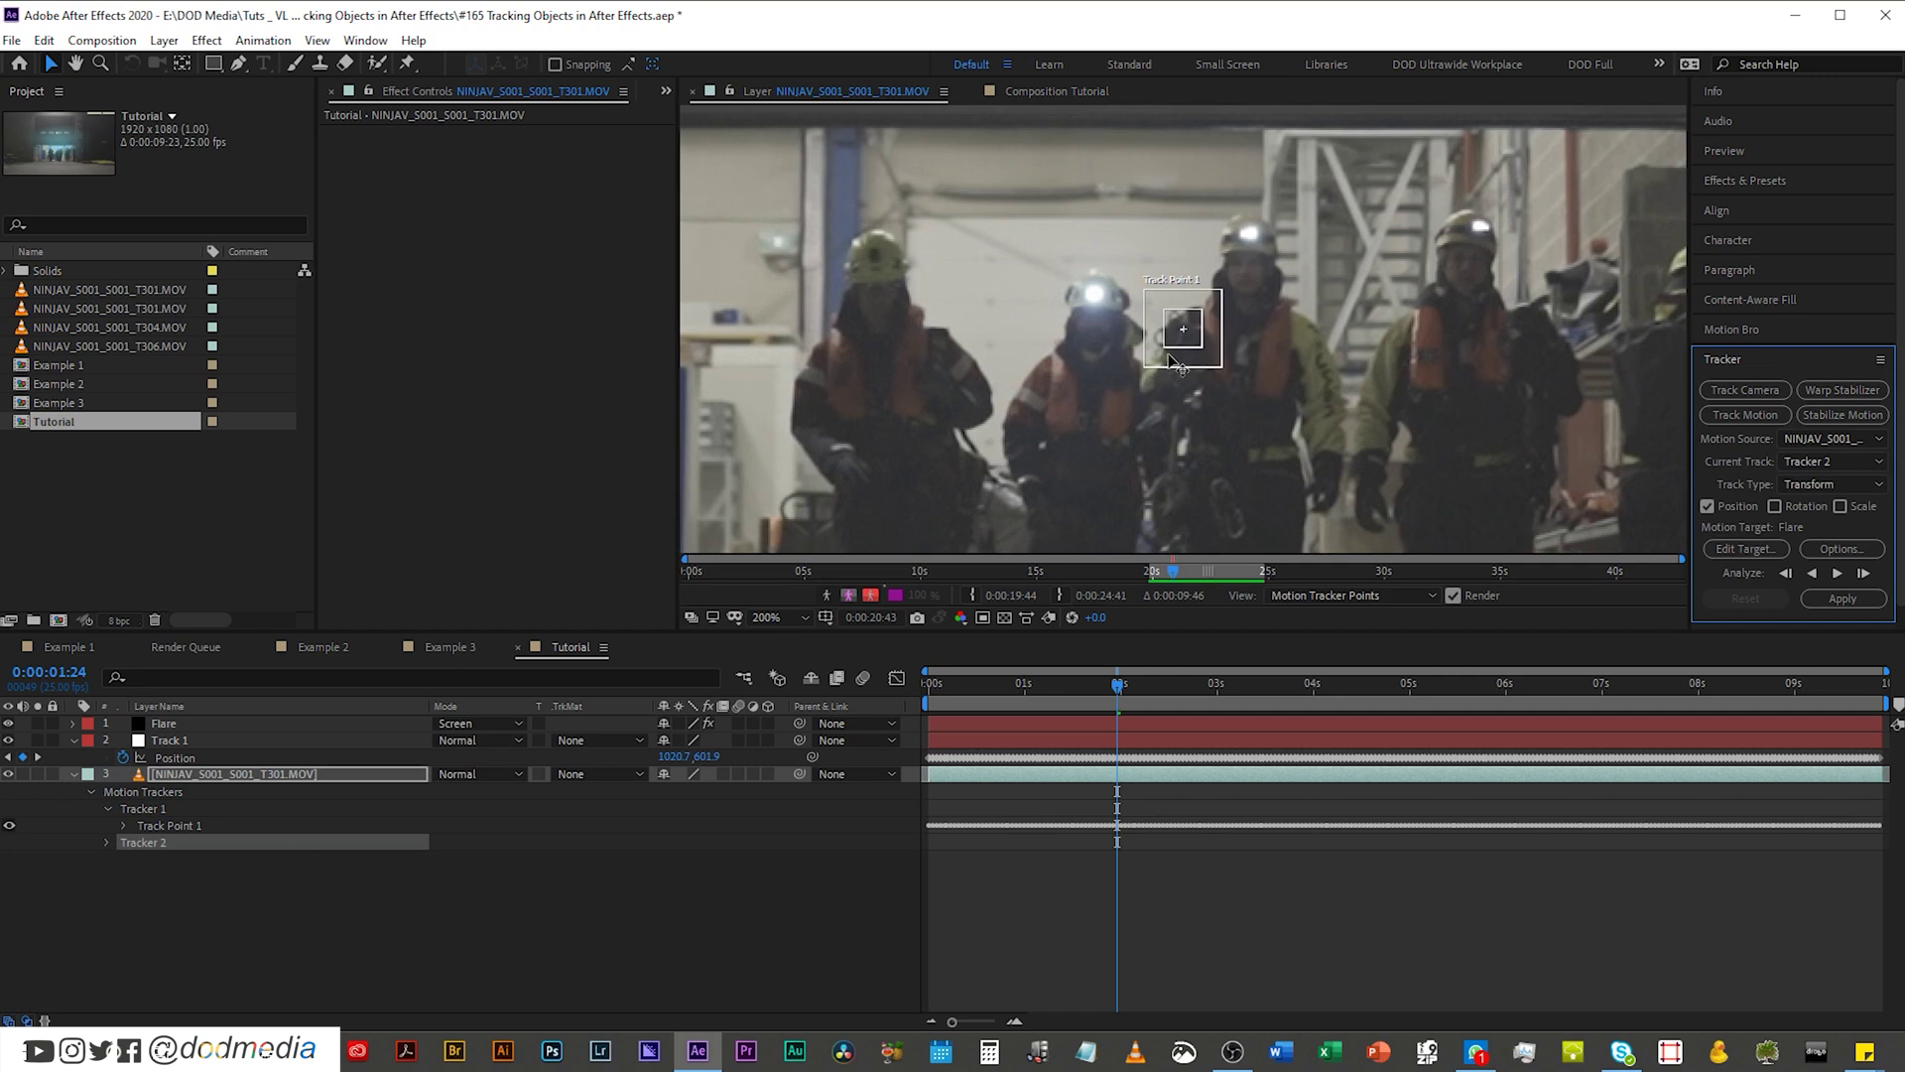
left_click_drag(1167, 359, 905, 287)
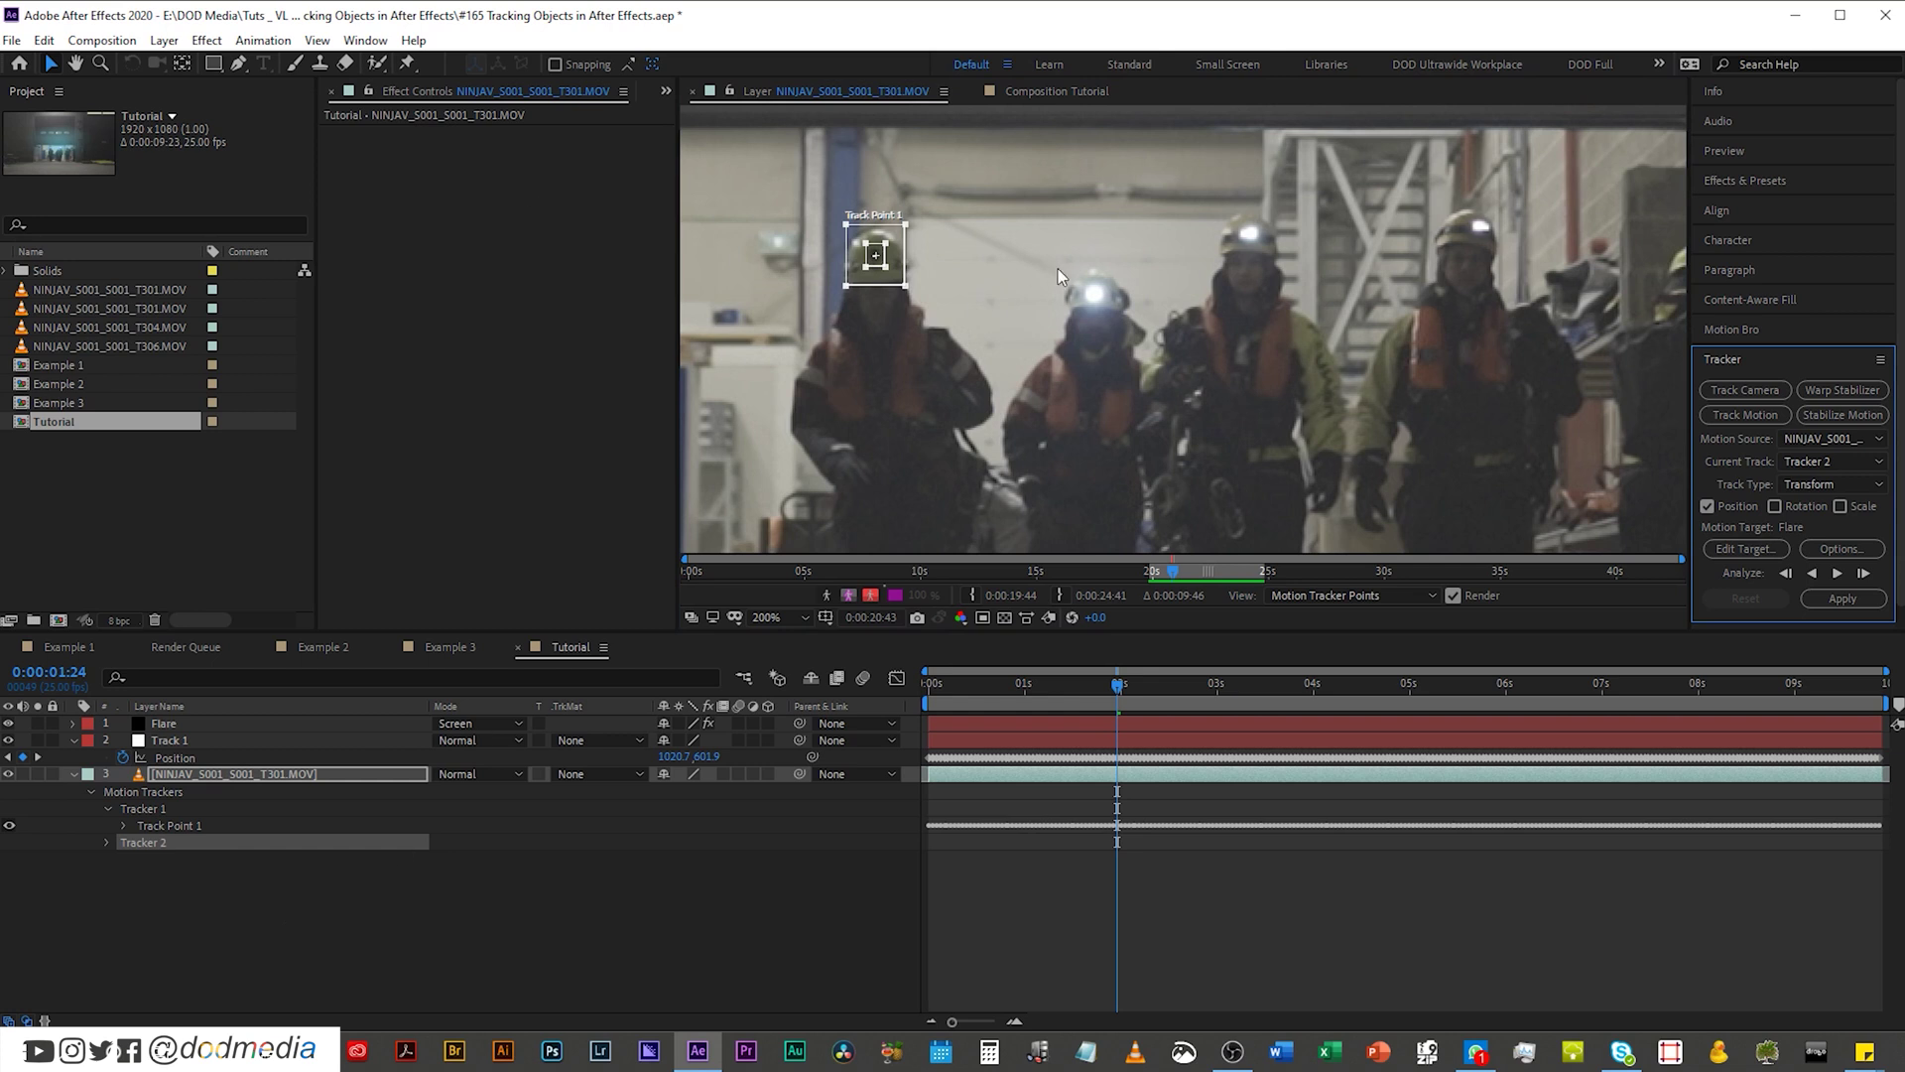
Step: Duplicate the Flare and Track 1 layers and place Track 2 directly under Flare 2
left_click(171, 726)
left_click(170, 741, "shift")
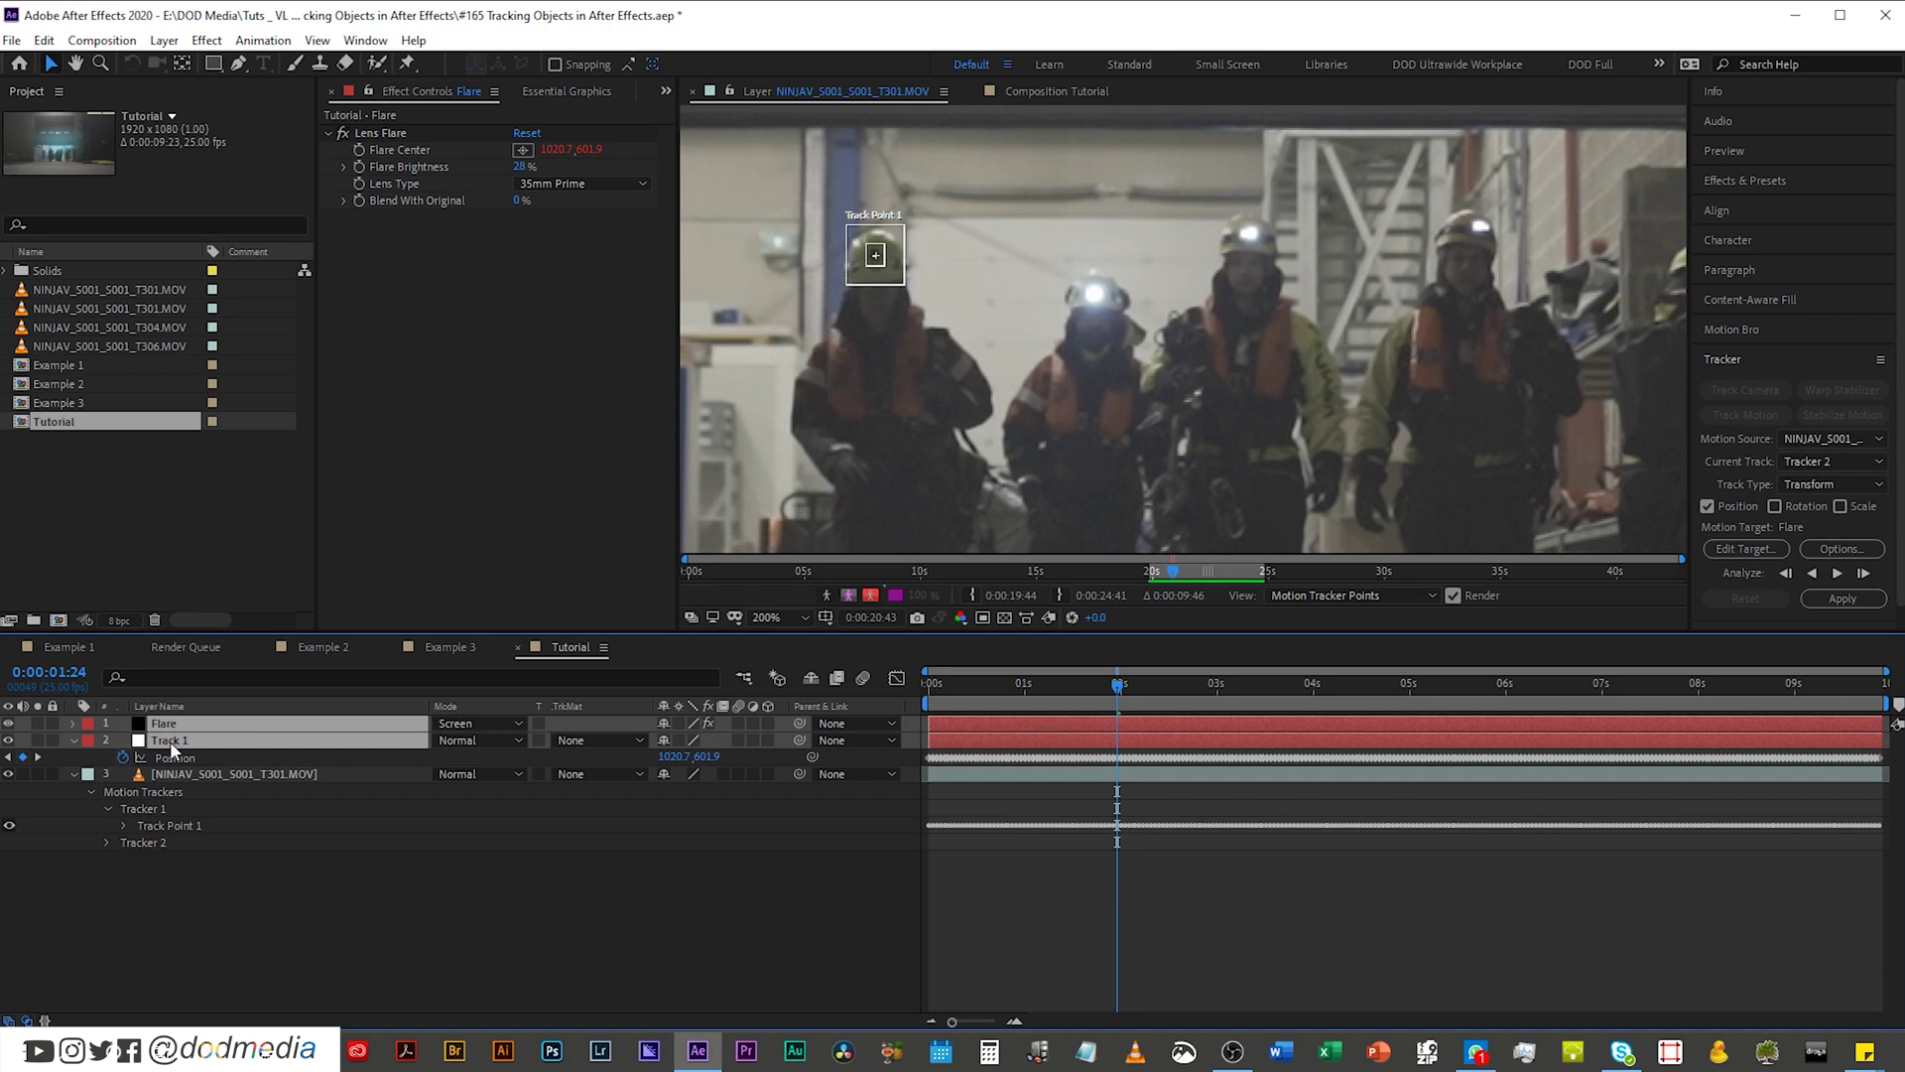
key("ctrl+d")
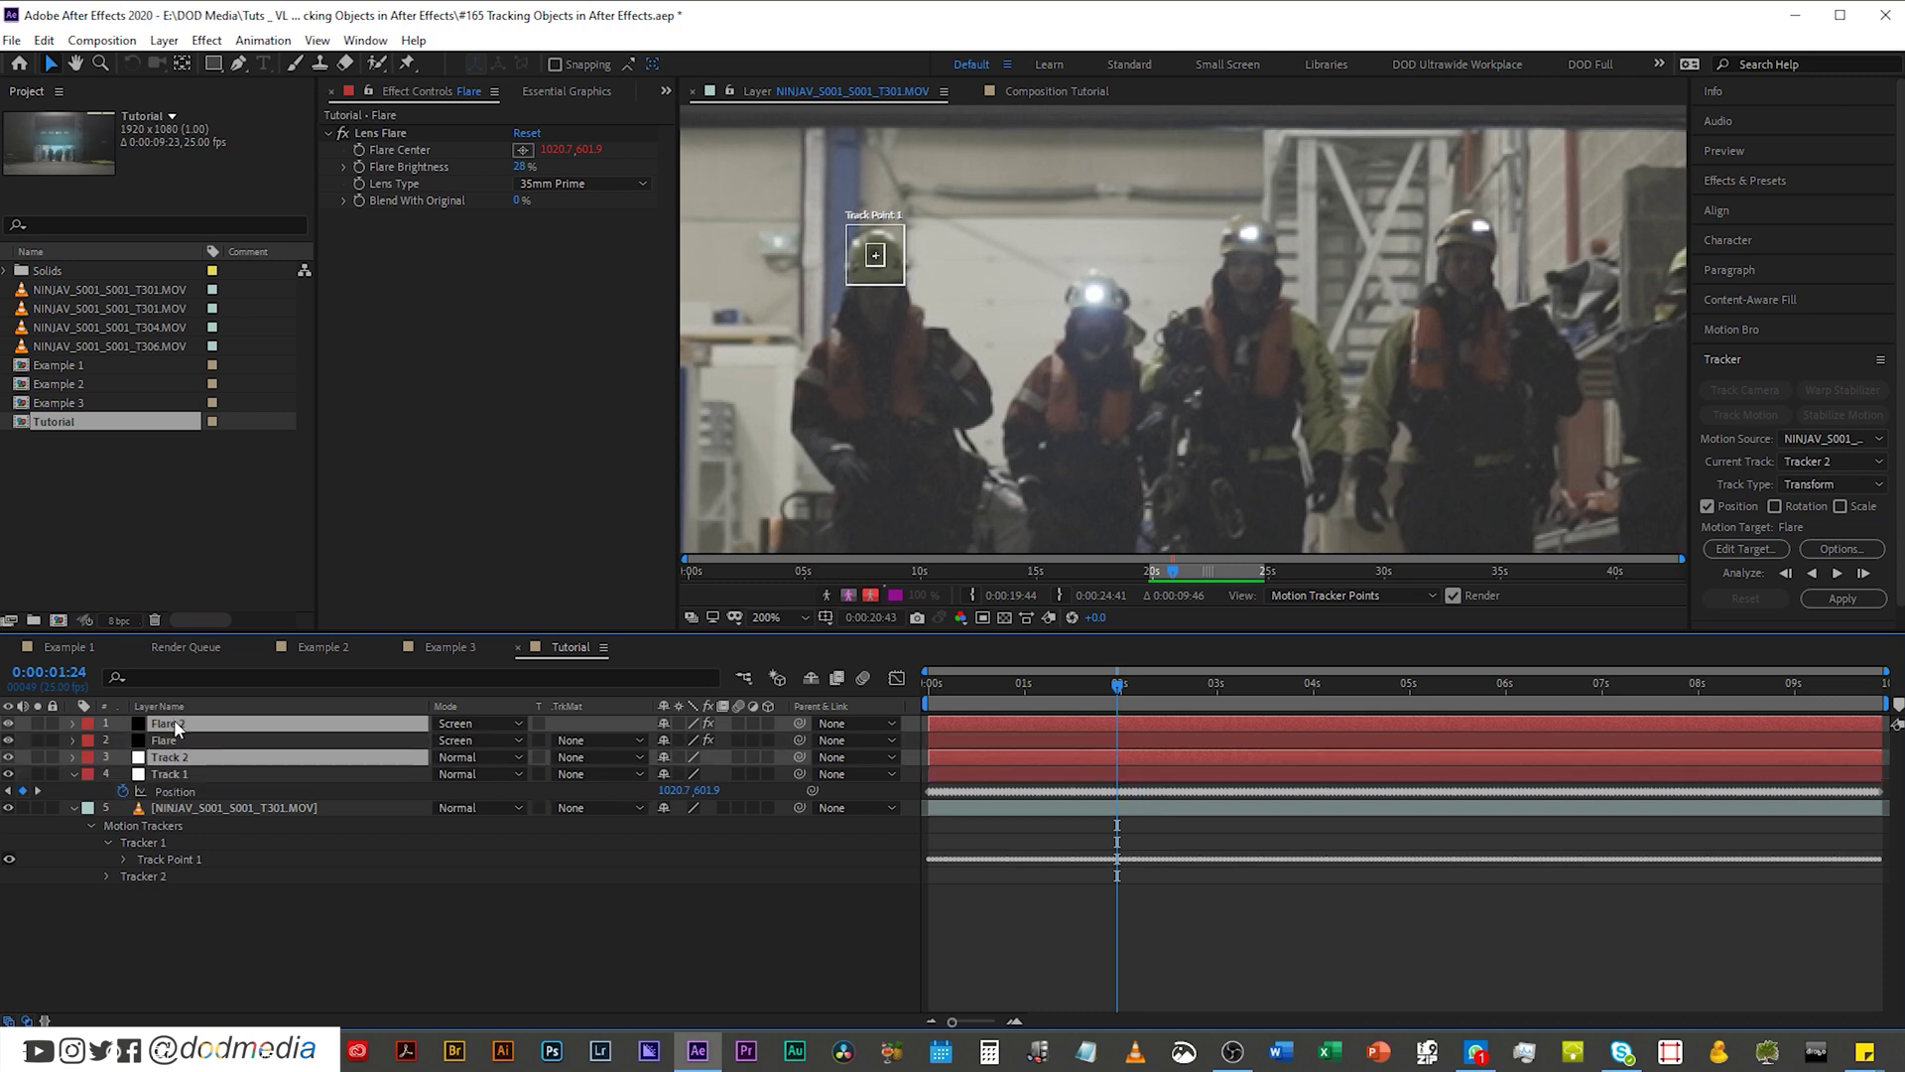
left_click_drag(170, 757, 177, 740)
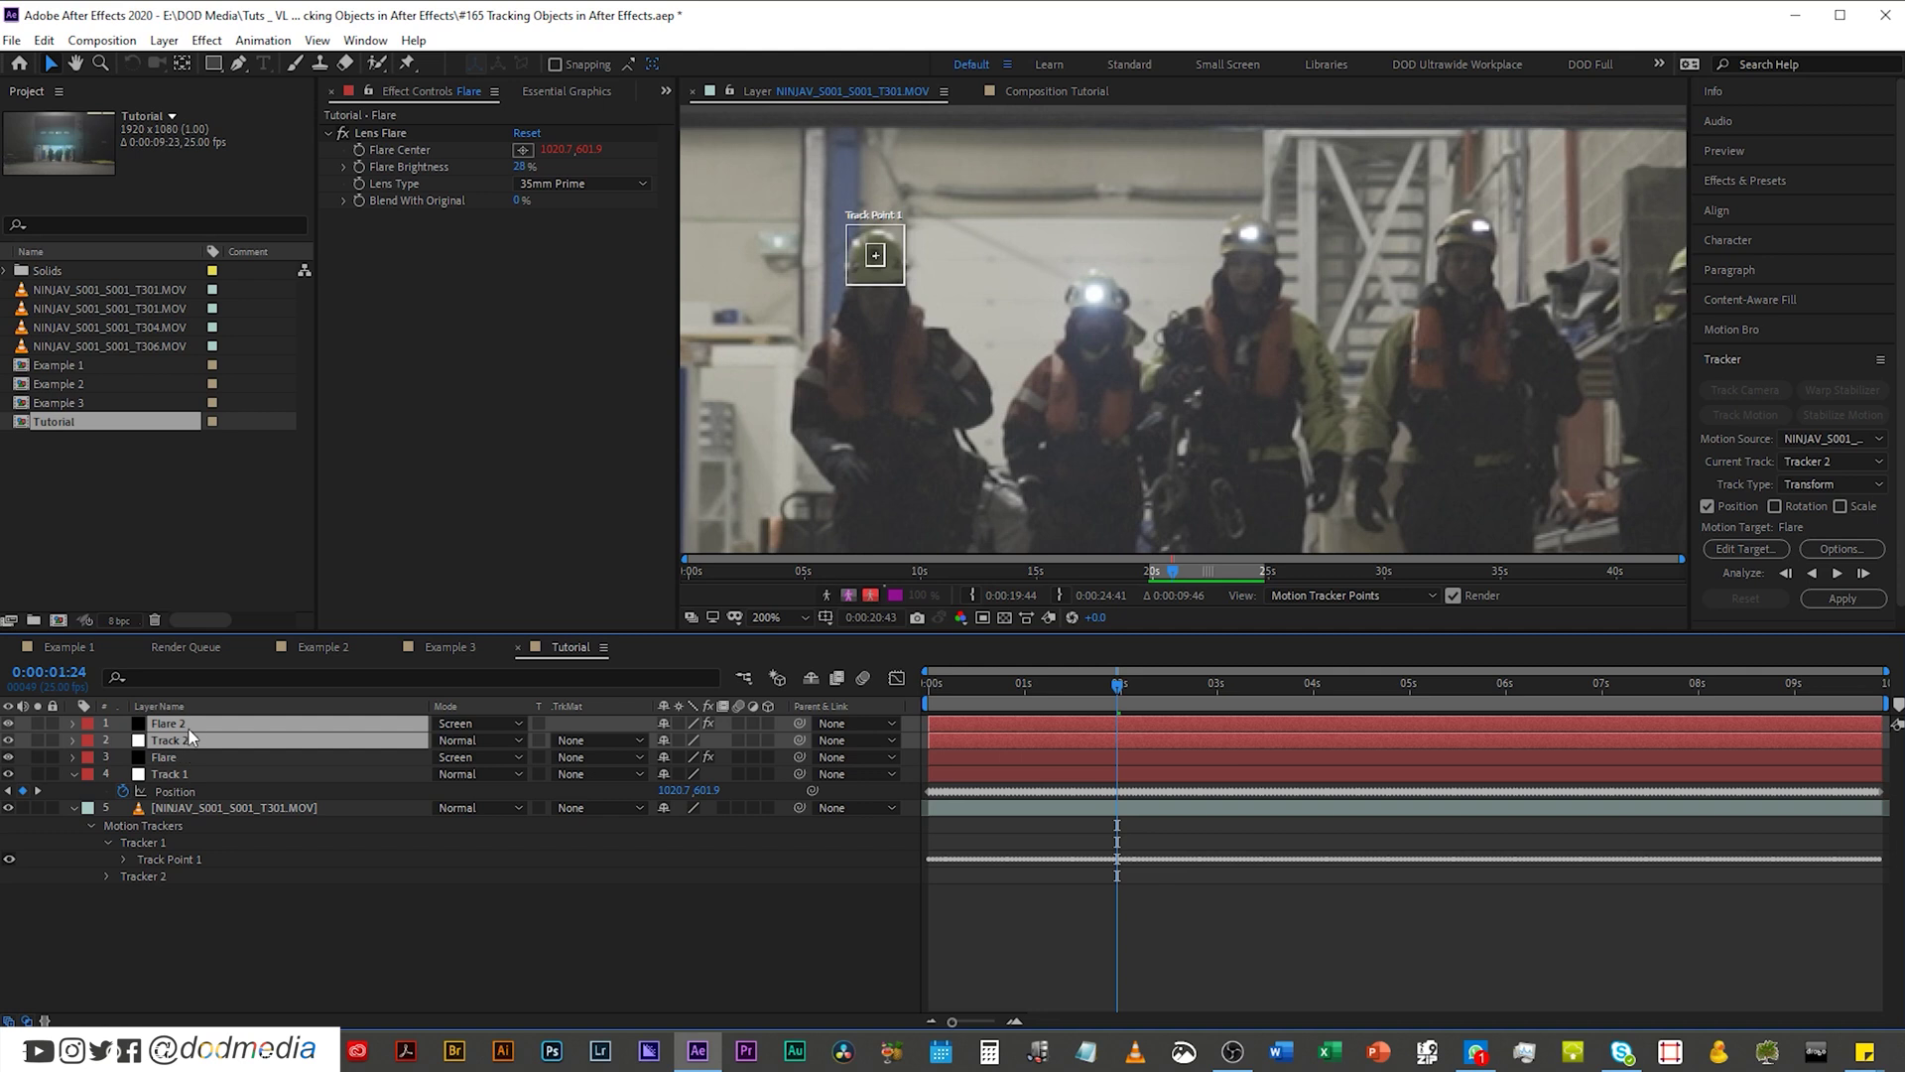
left_click(218, 914)
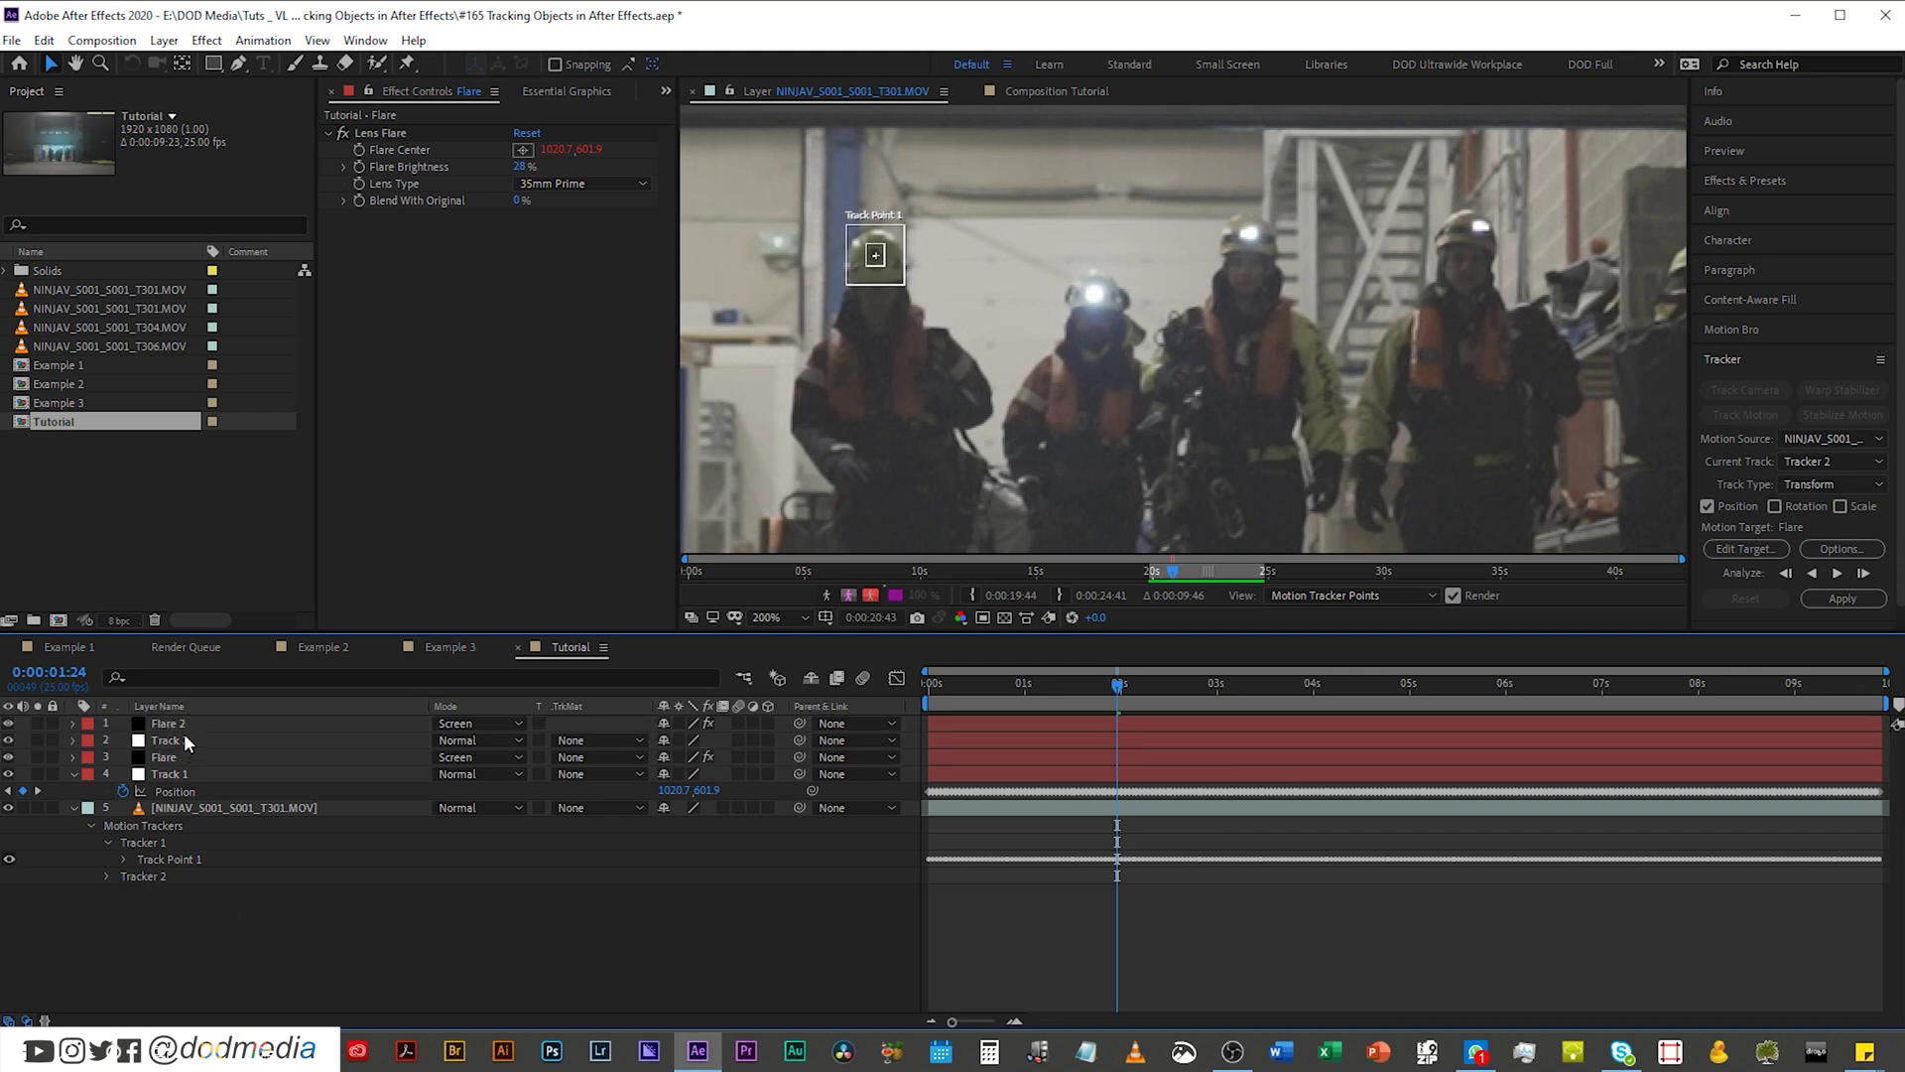
Step: Edit Flare 2's Flare Center expression to reference thisComp.layer("Track 2")
left_click(184, 728)
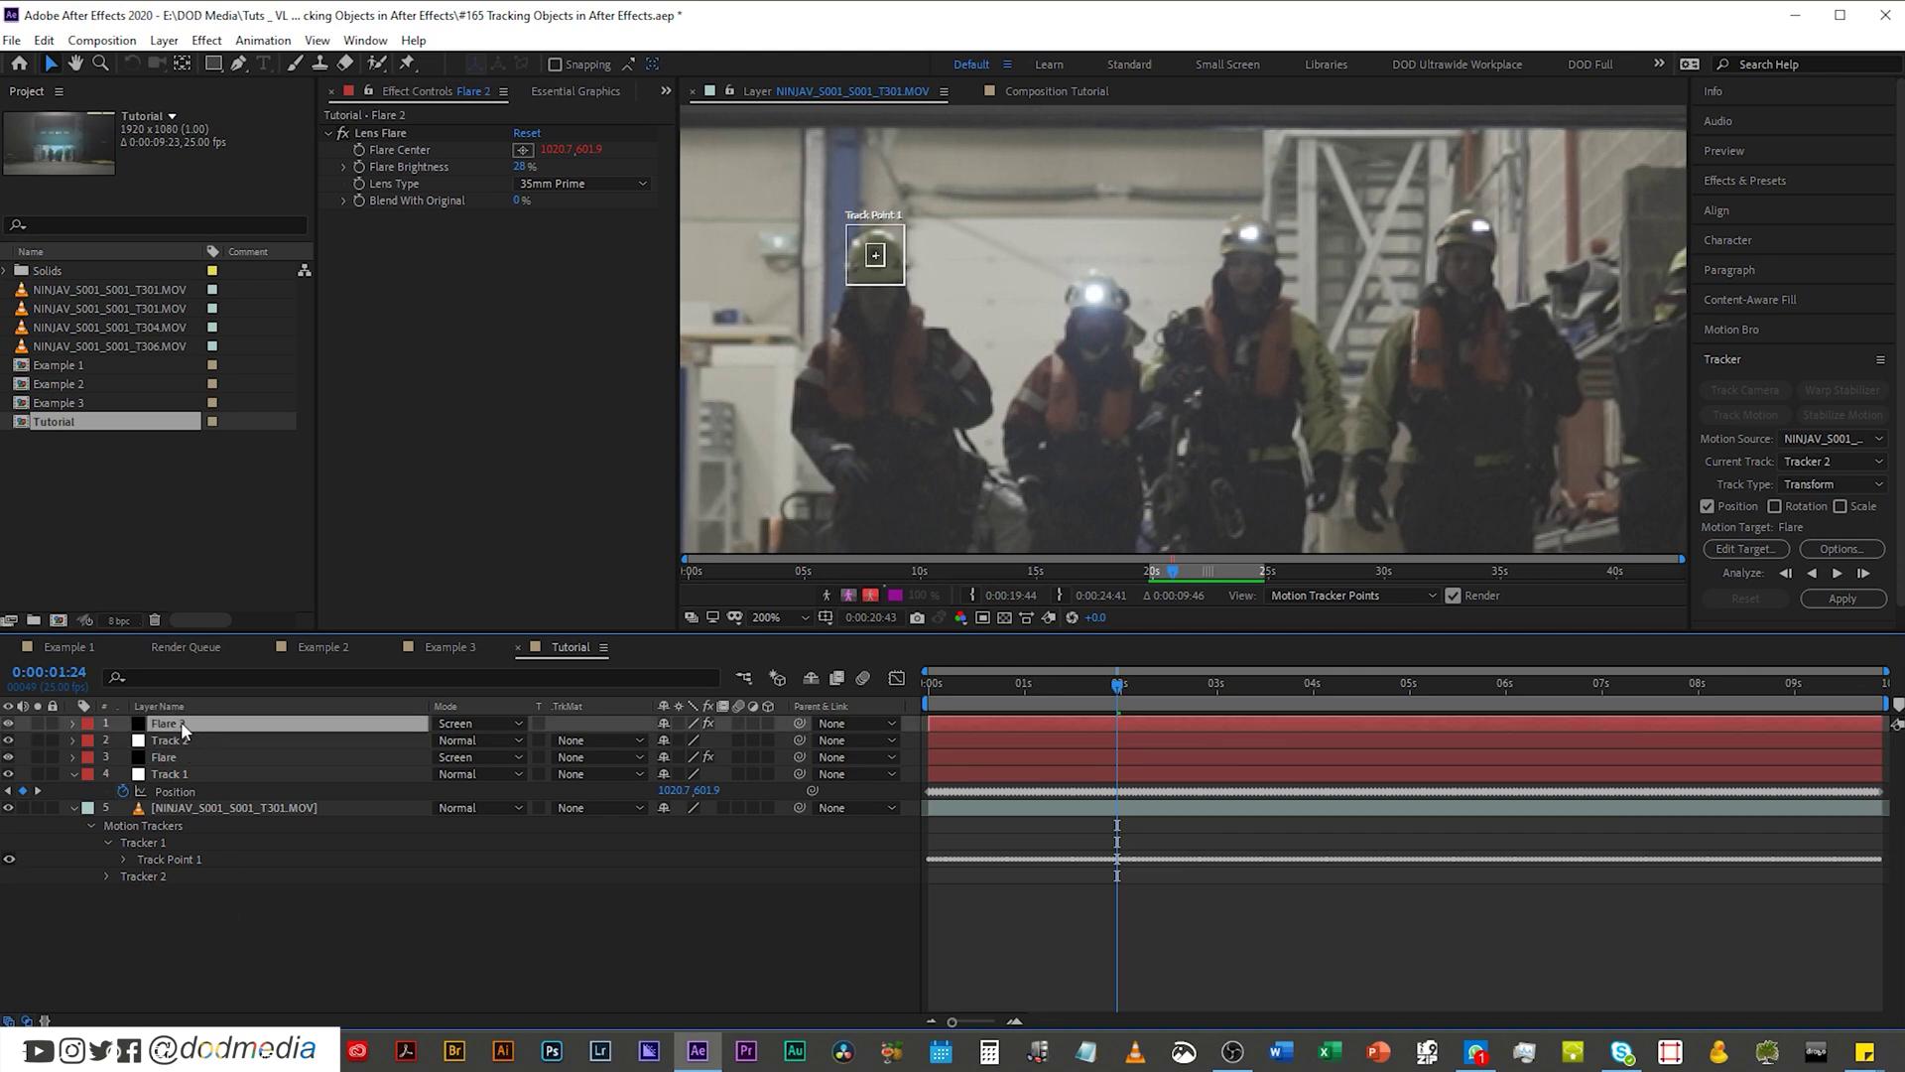
key("u")
key("u")
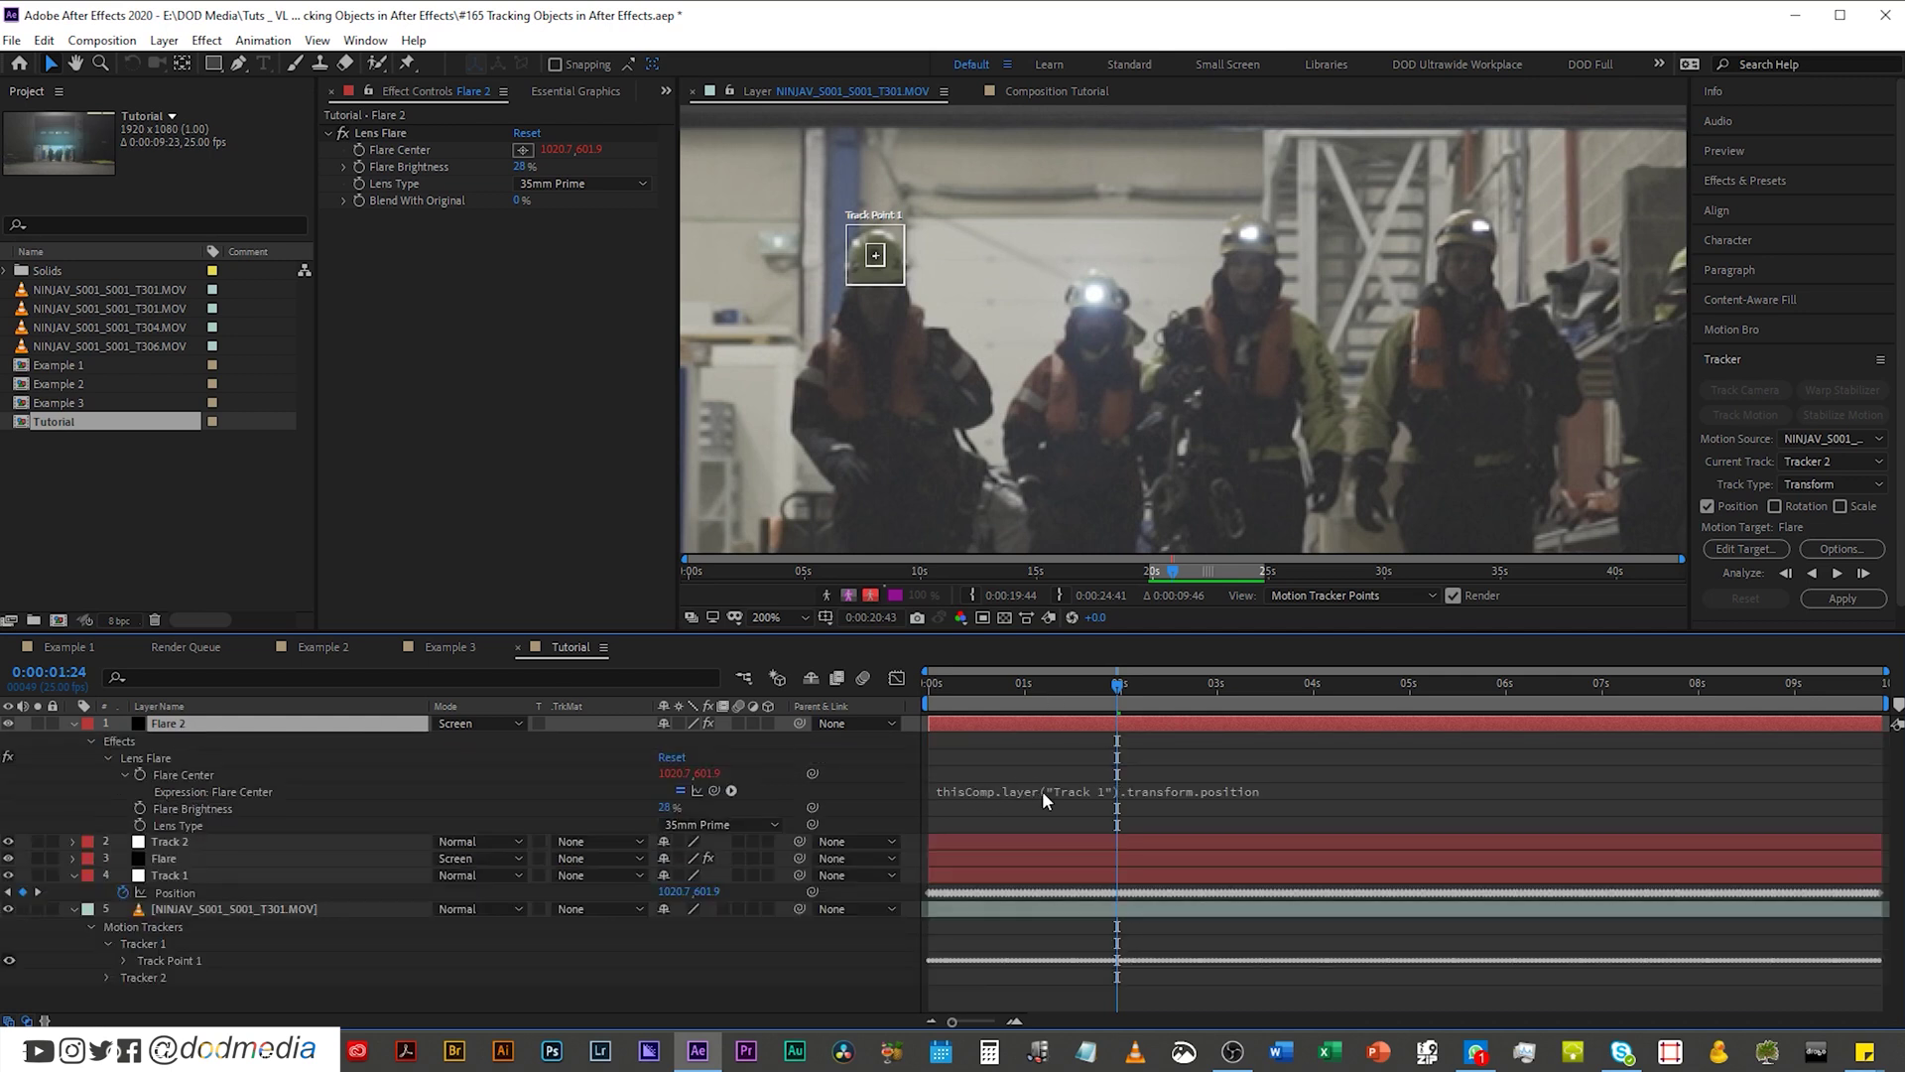
left_click(1099, 789)
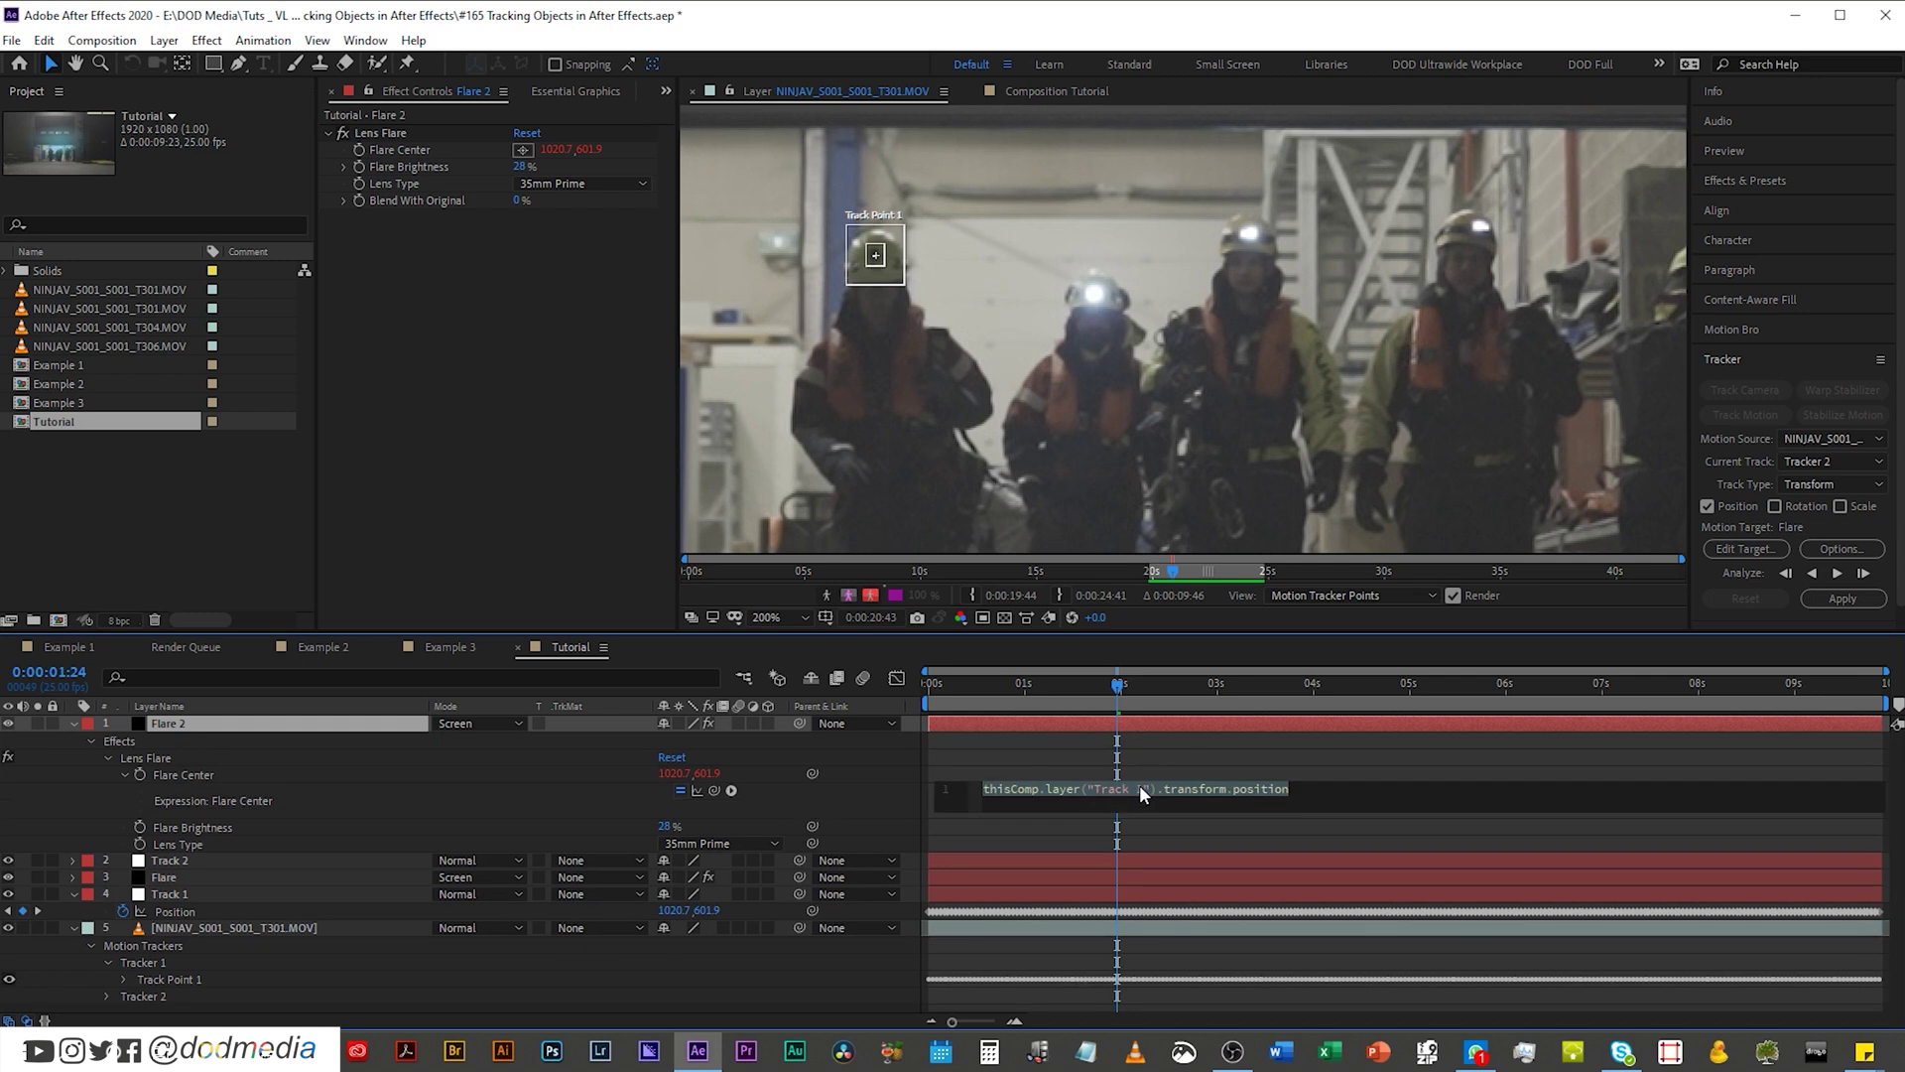
key("BackSpace")
type("2")
left_click(1199, 740)
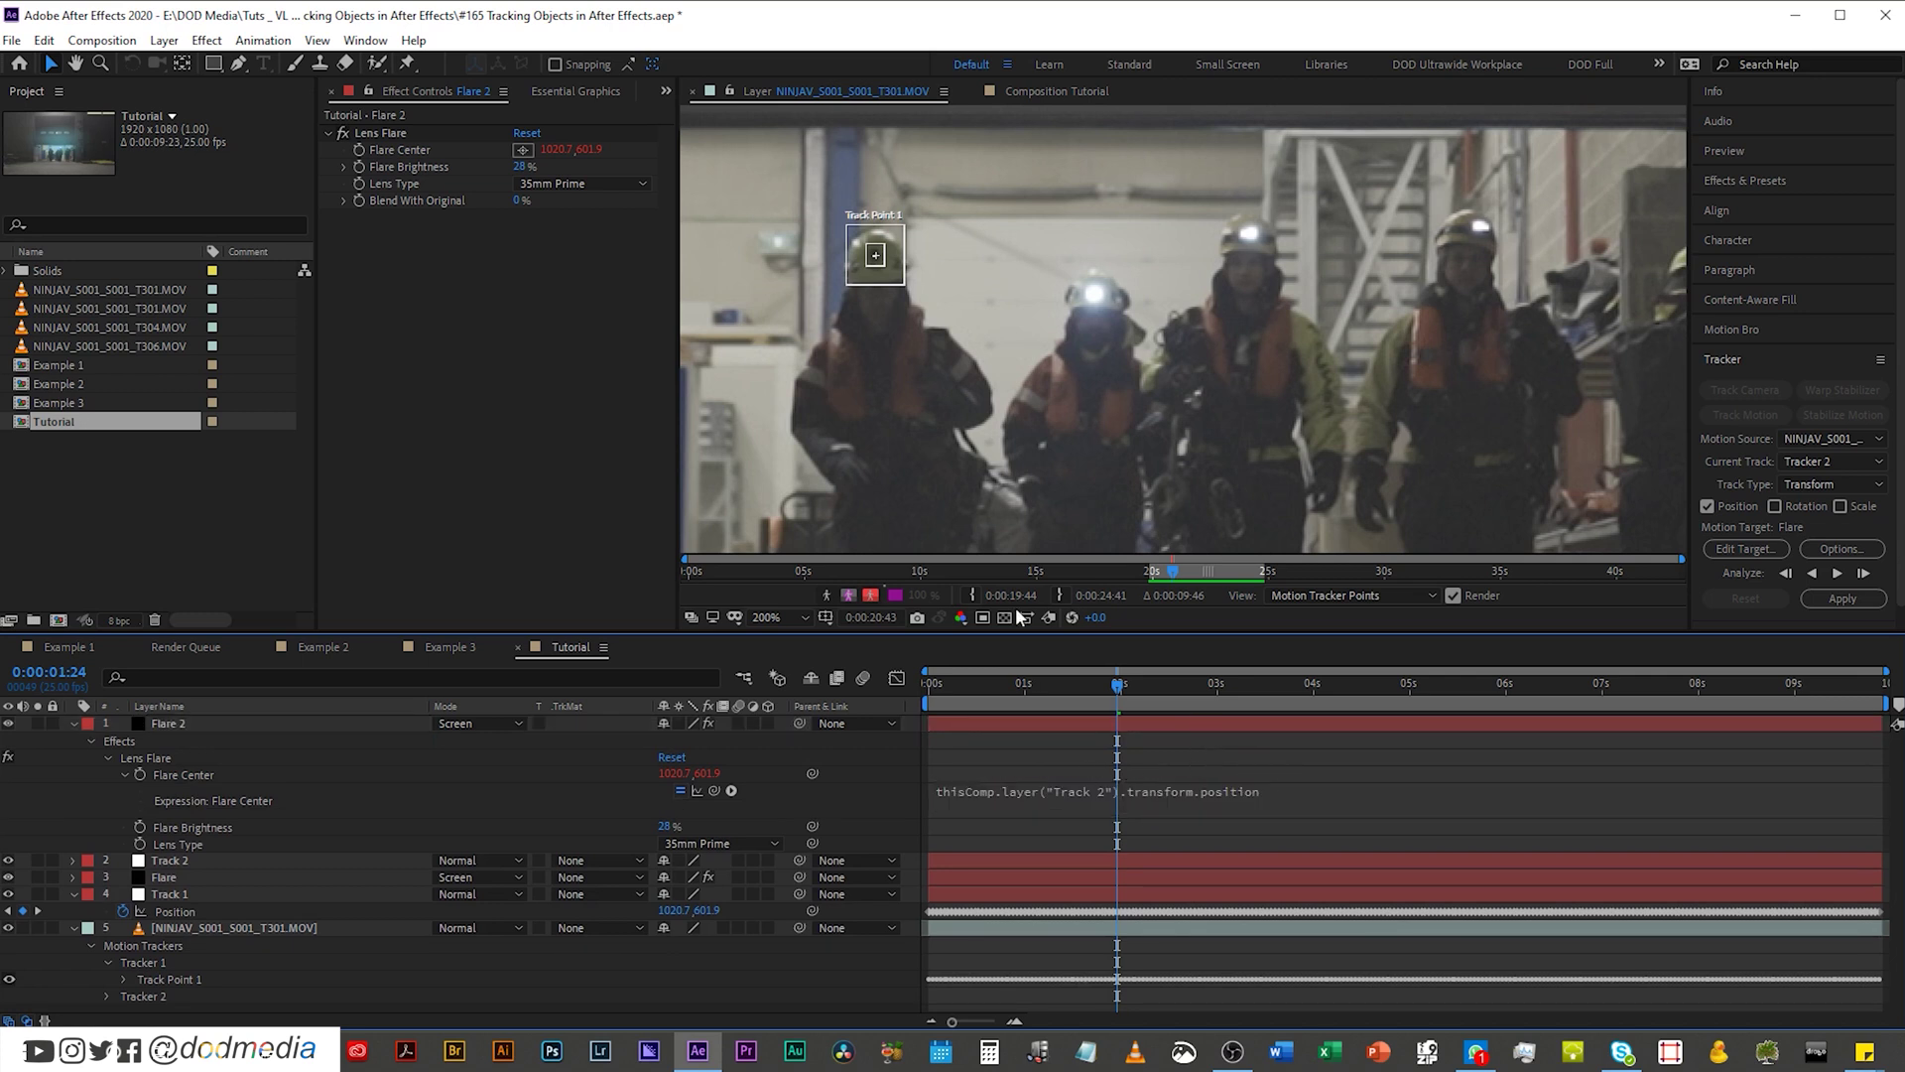
left_click(158, 859)
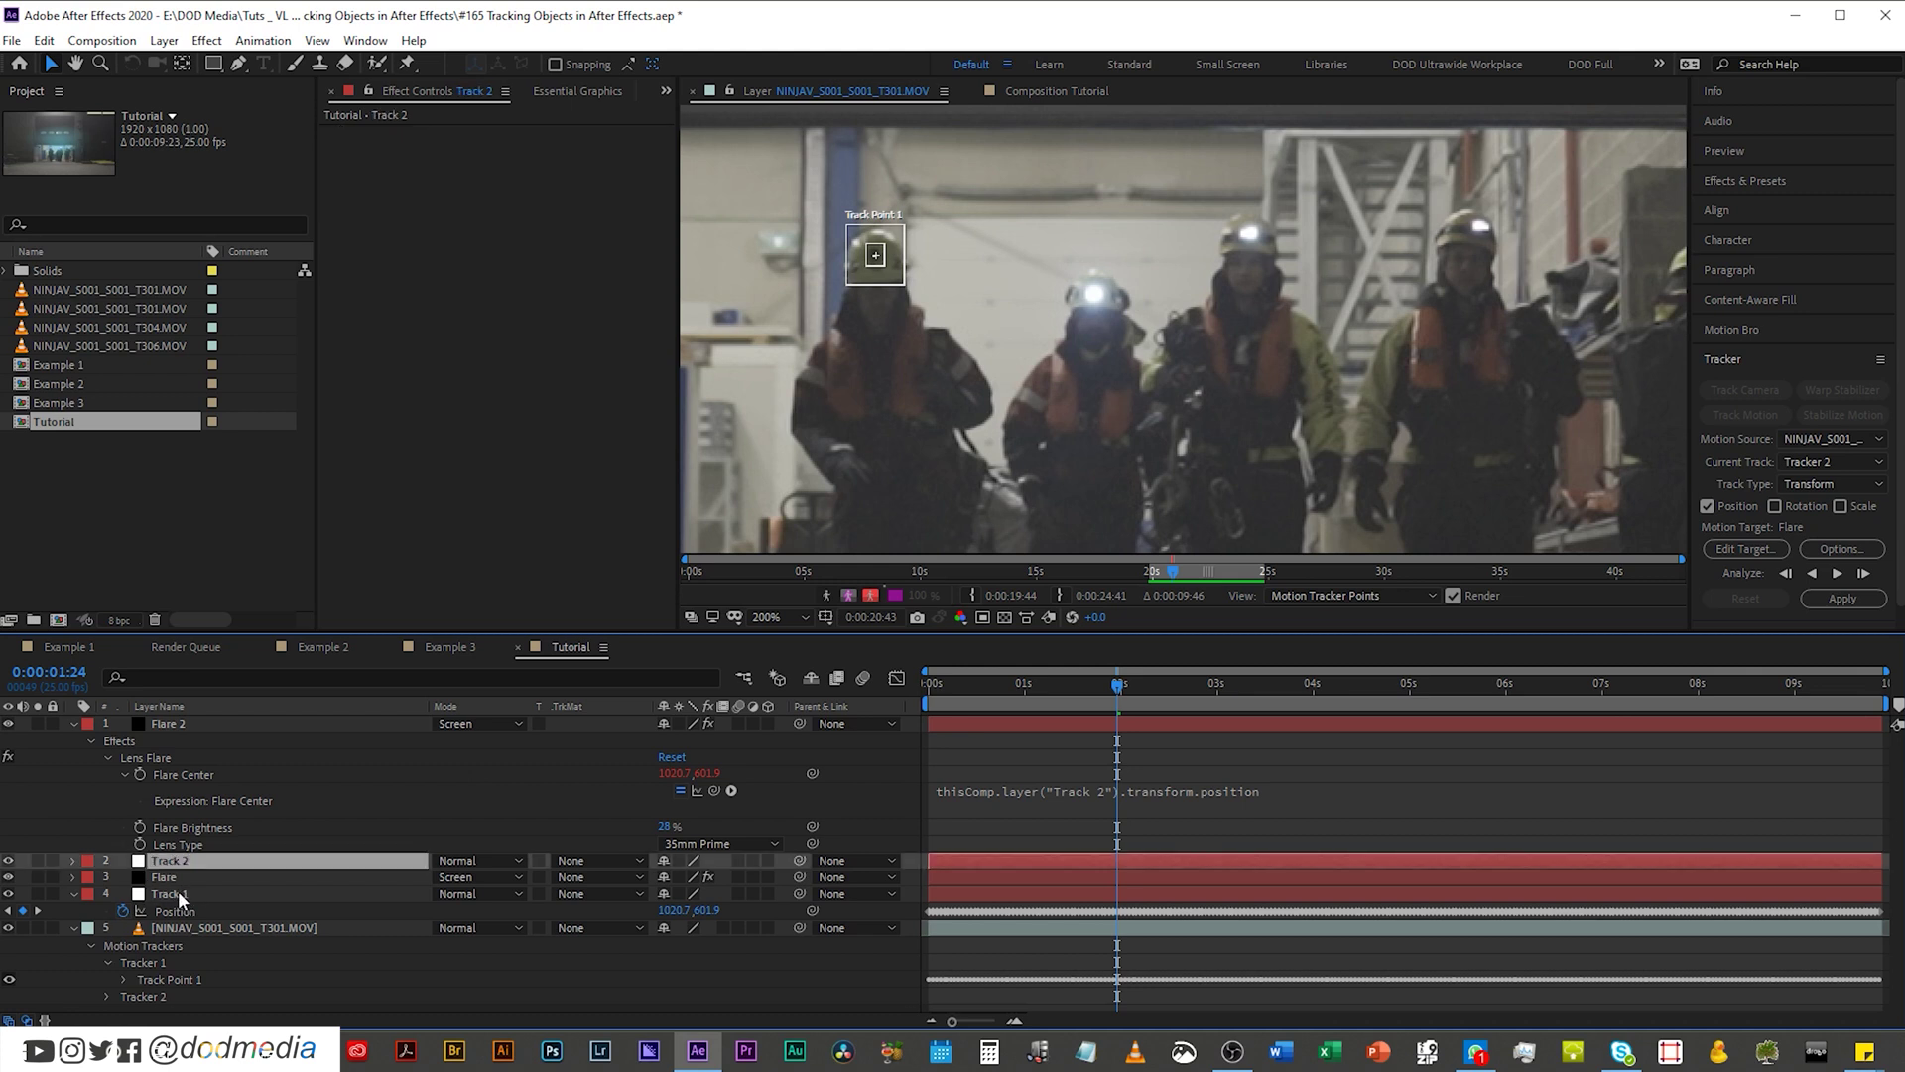
left_click(179, 895)
left_click(185, 859)
left_click(73, 725)
Step: Set the Track 2 null as Tracker 2's motion target
left_click(241, 806)
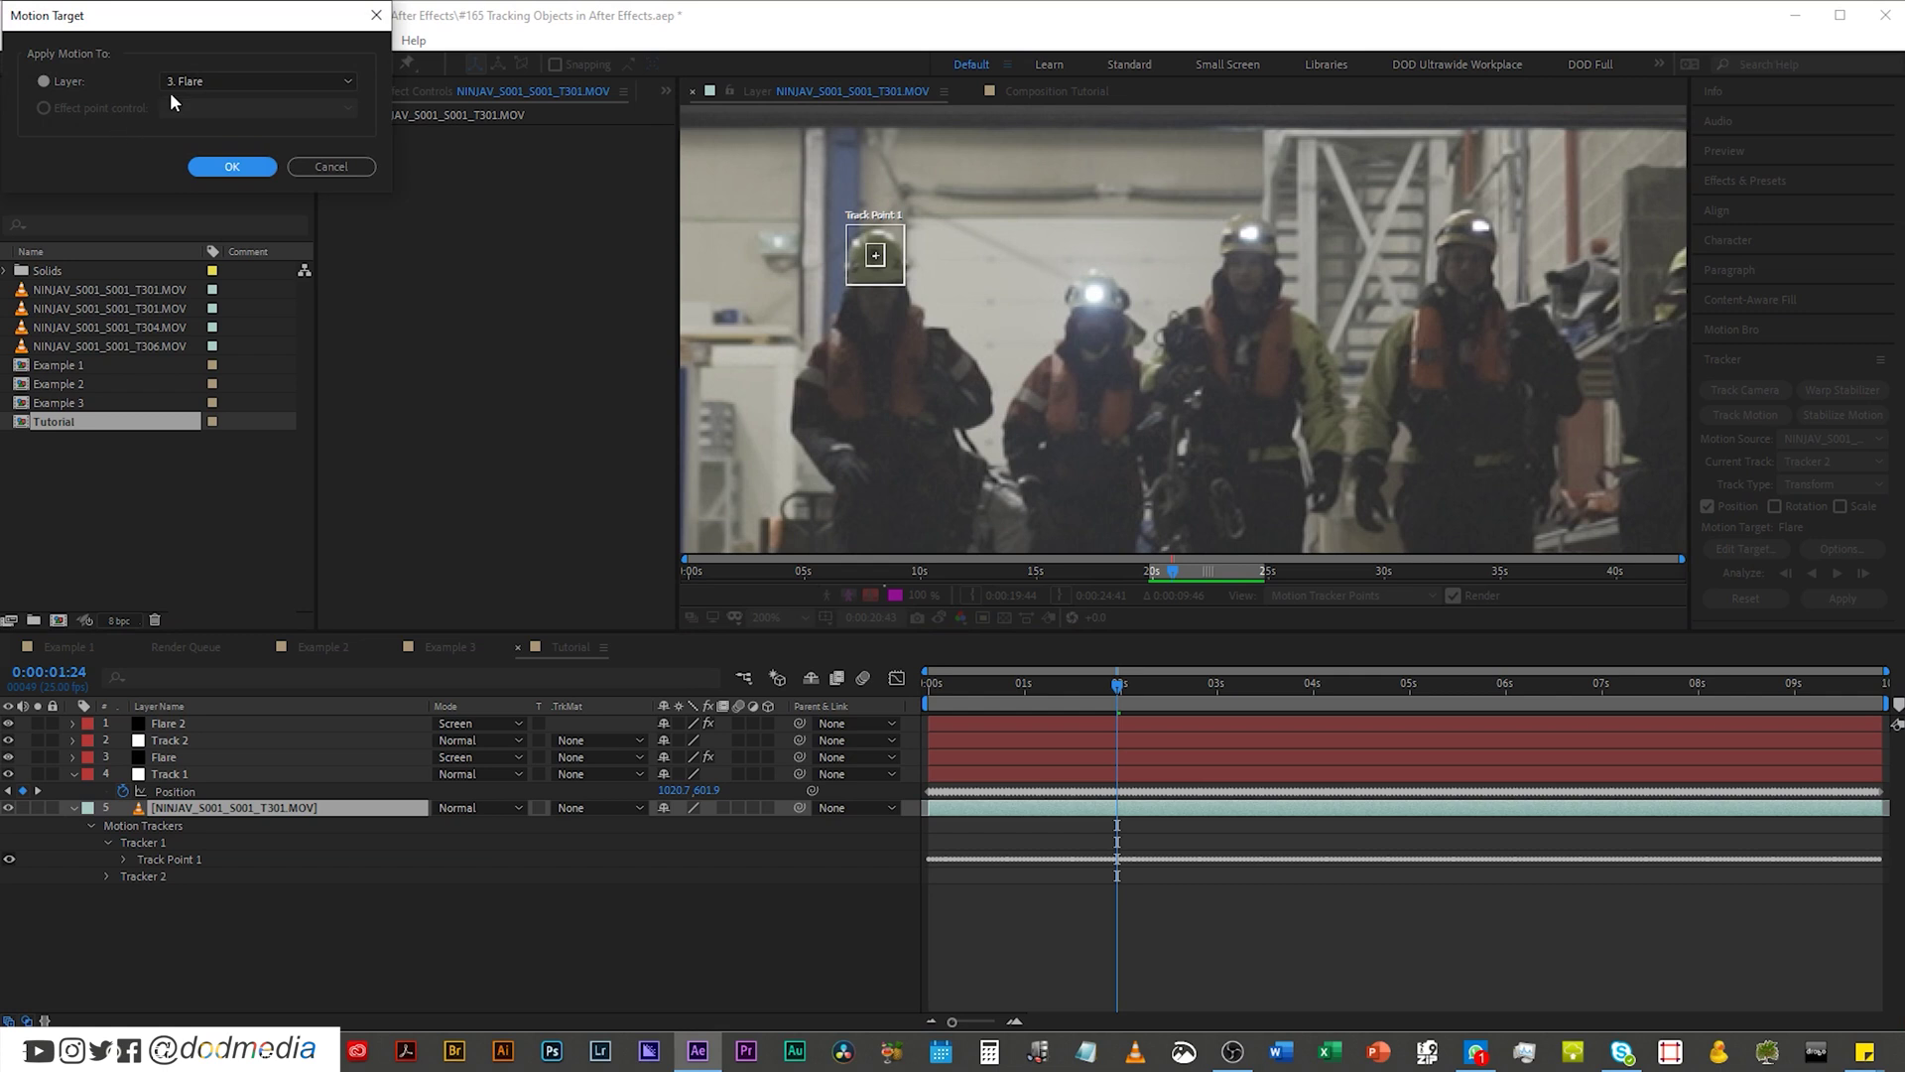
left_click(184, 86)
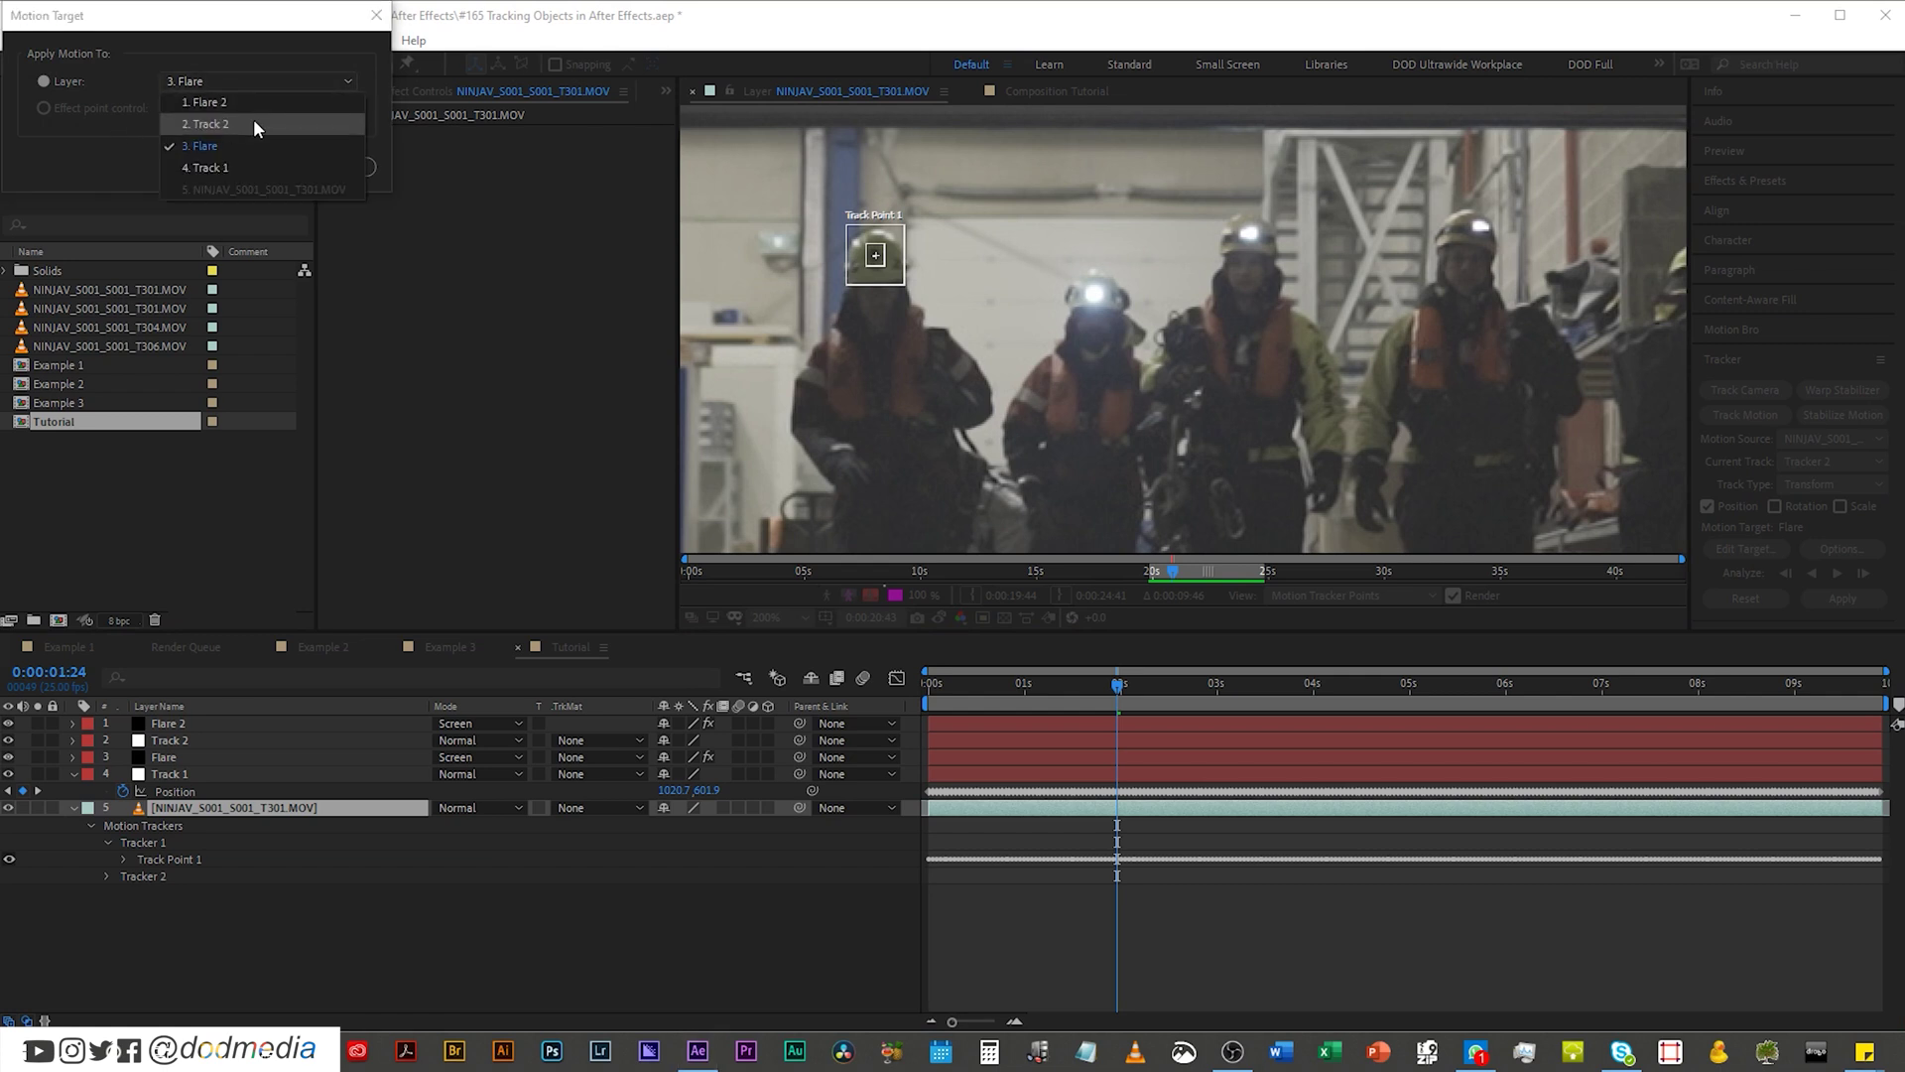
left_click(253, 119)
left_click(234, 167)
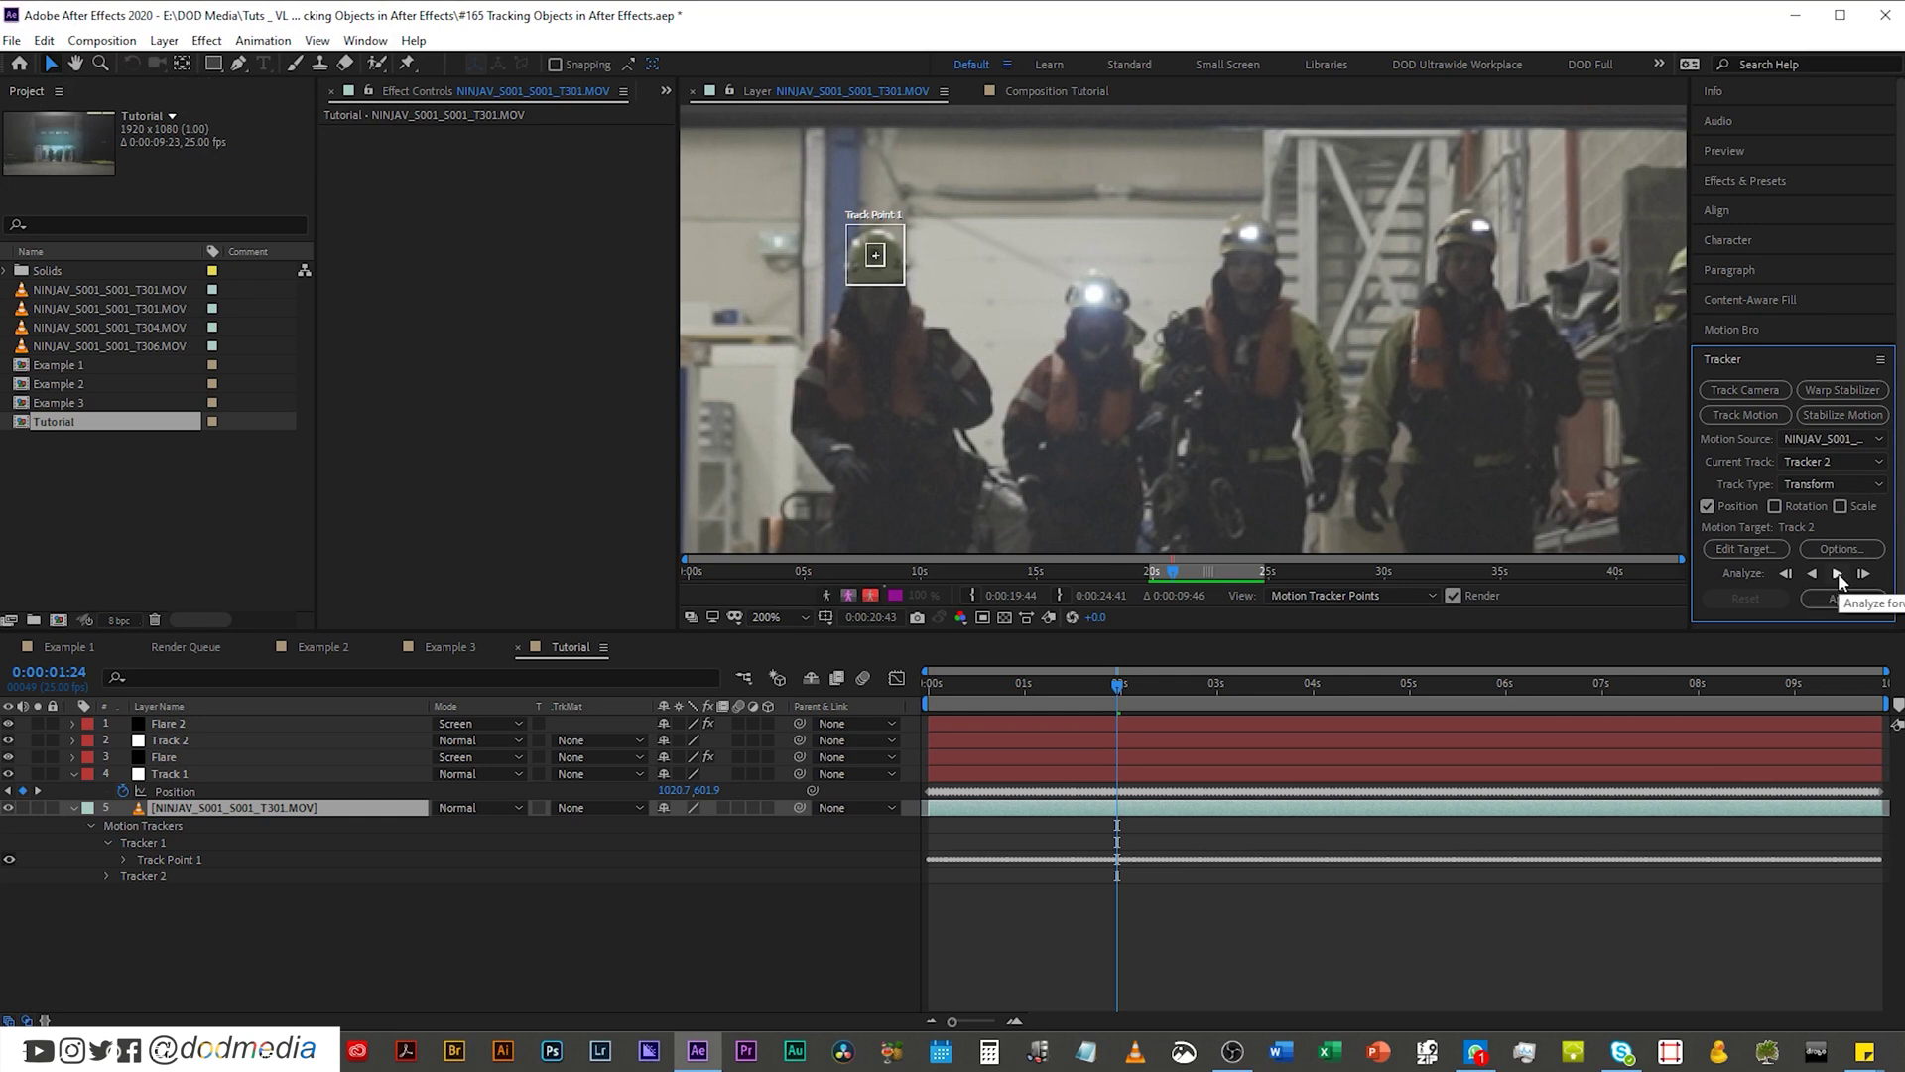
Step: Analyze the left helmet light forward to the clip end, re-tracking where it slips
left_click(1836, 575)
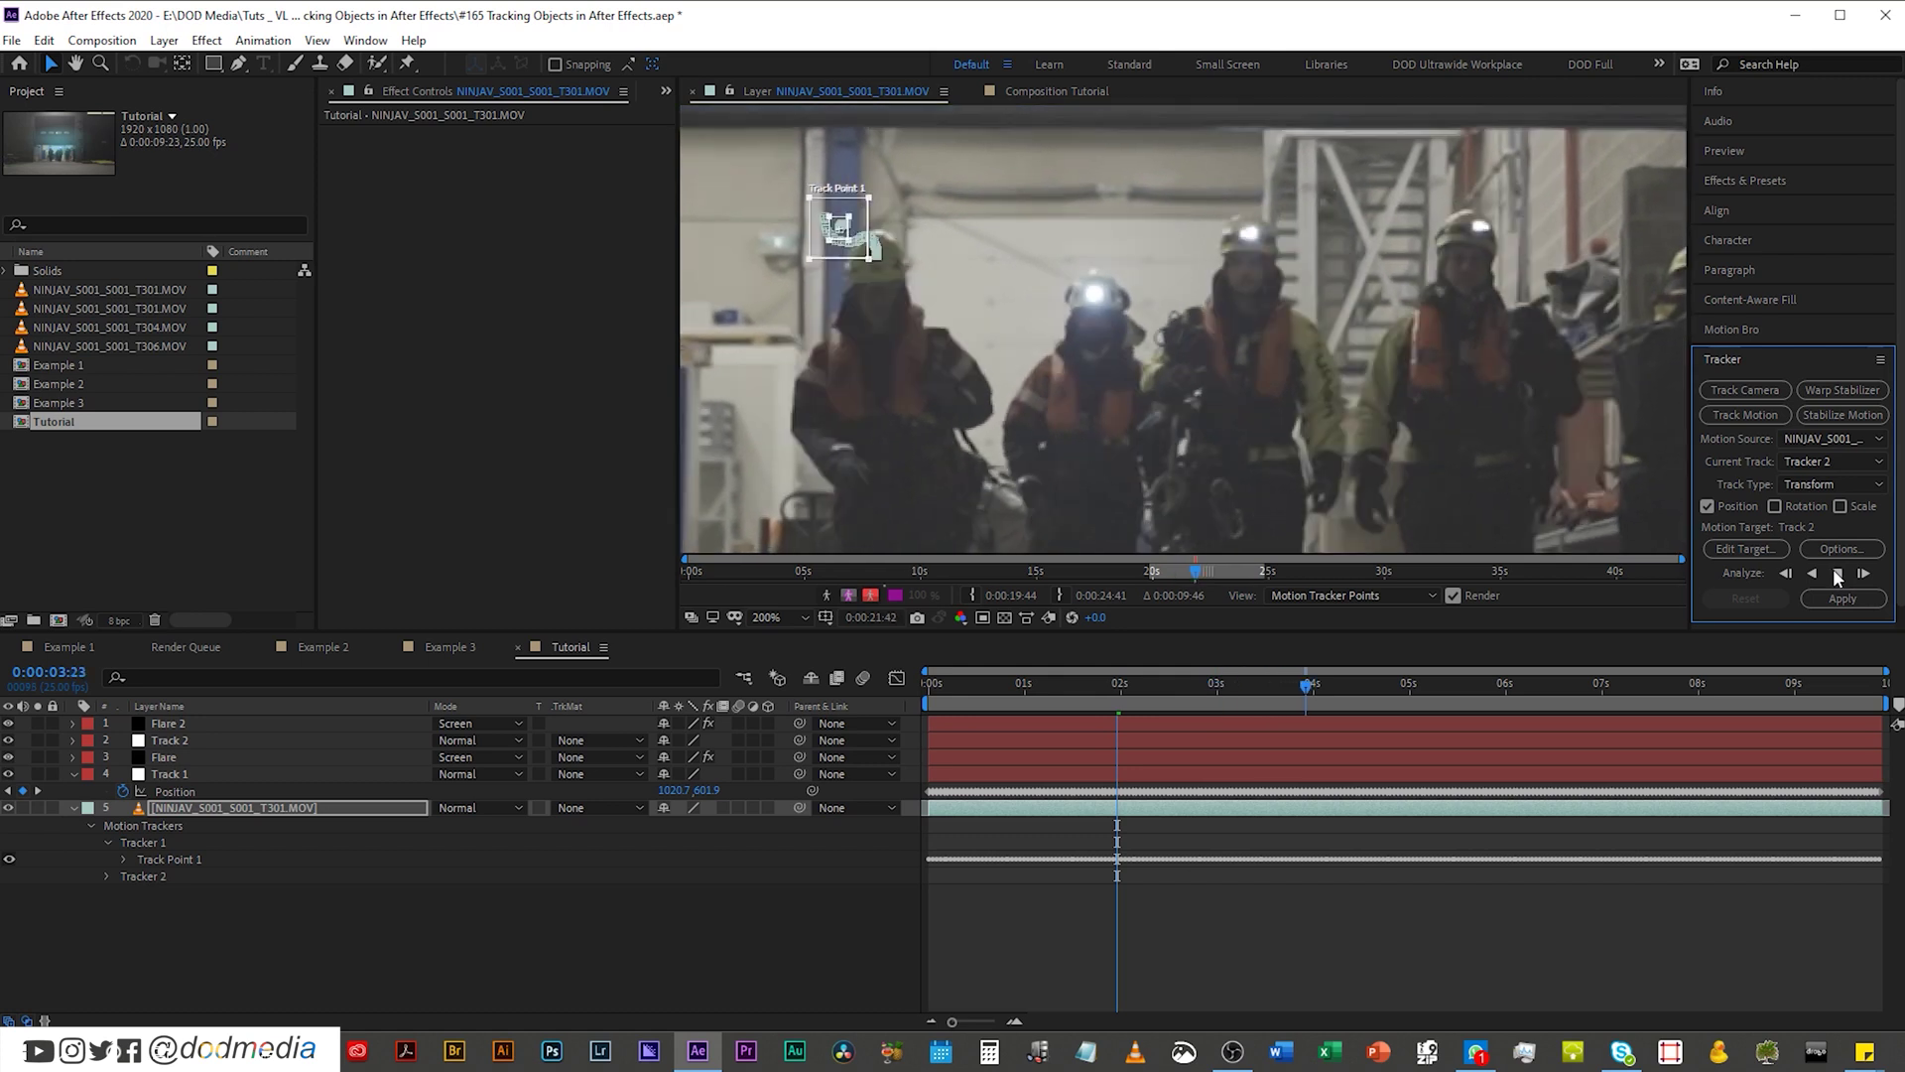
left_click(1837, 574)
key("Page_Up")
key("Page_Up")
key("Page_Up")
key("Page_Up")
key("Page_Up")
key("Page_Up")
key("Page_Up")
key("Page_Up")
key("Page_Up")
key("Page_Up")
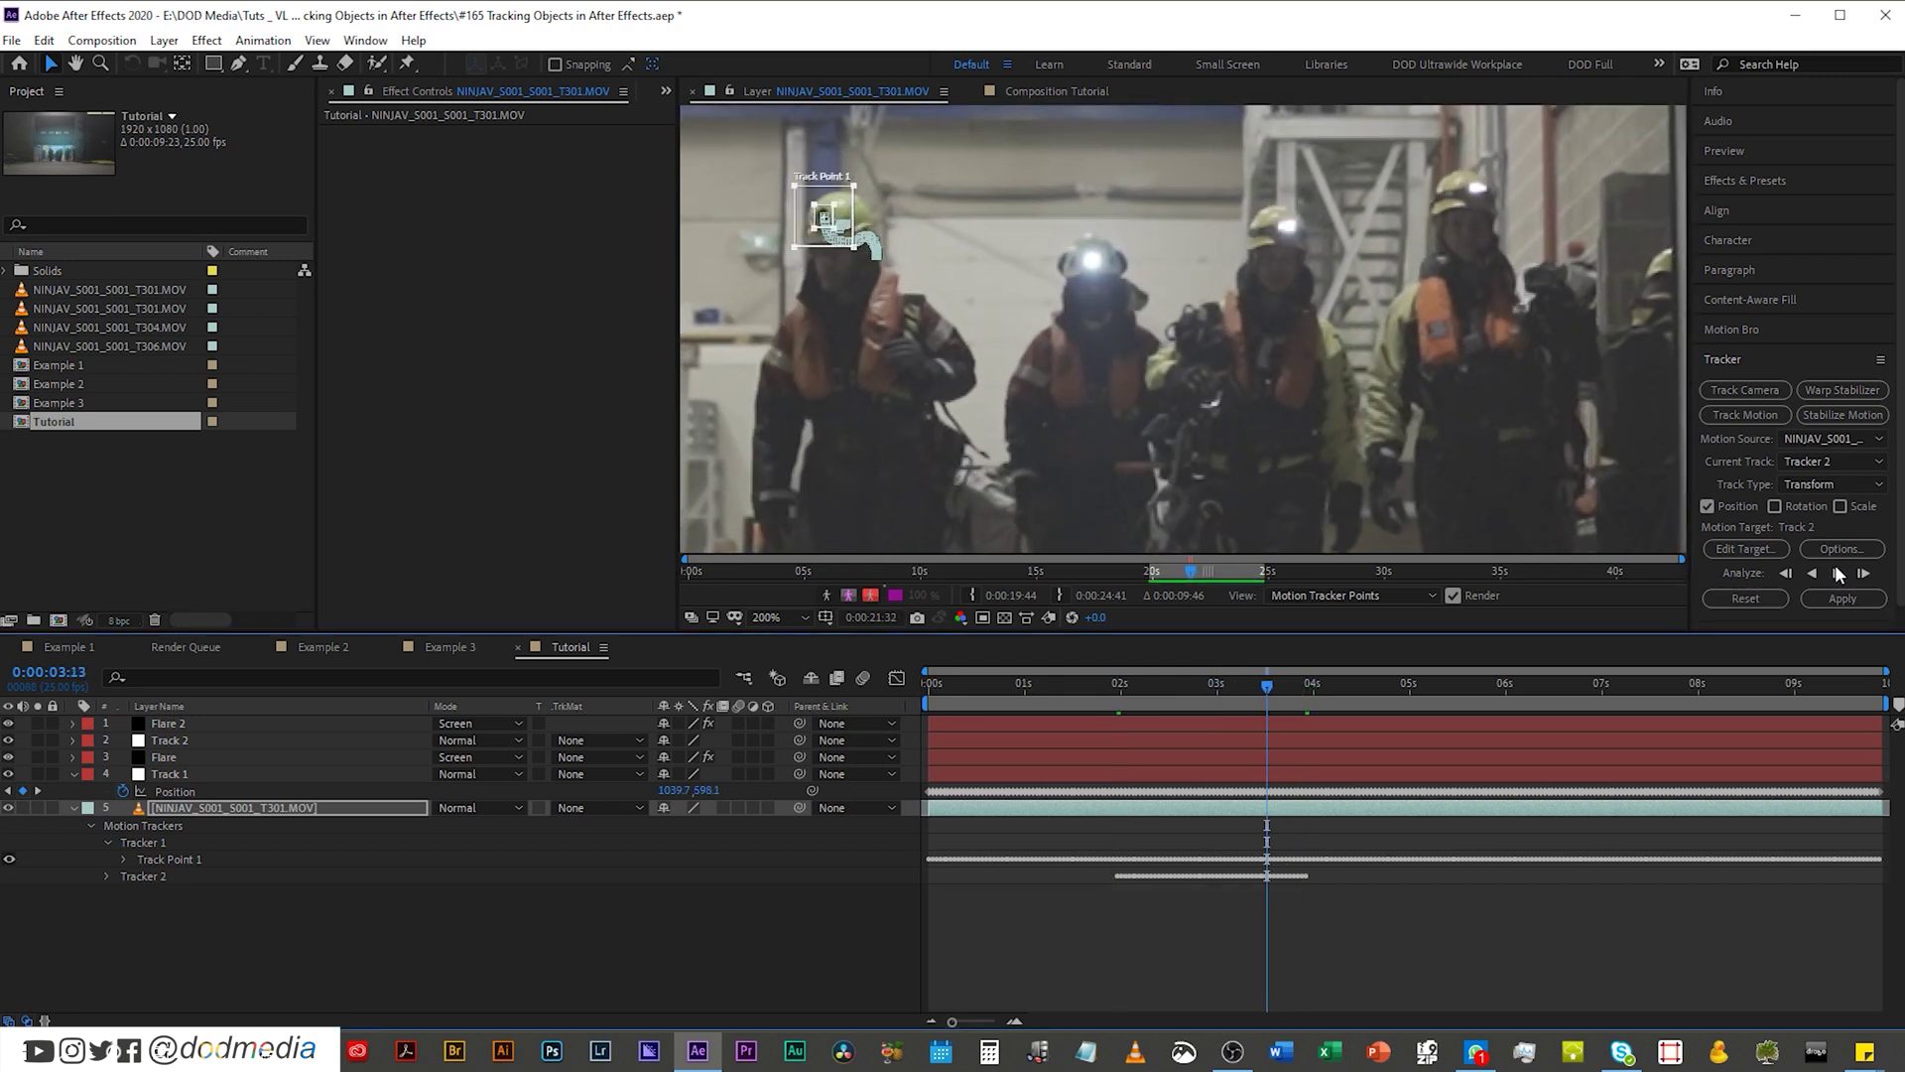
left_click(1837, 575)
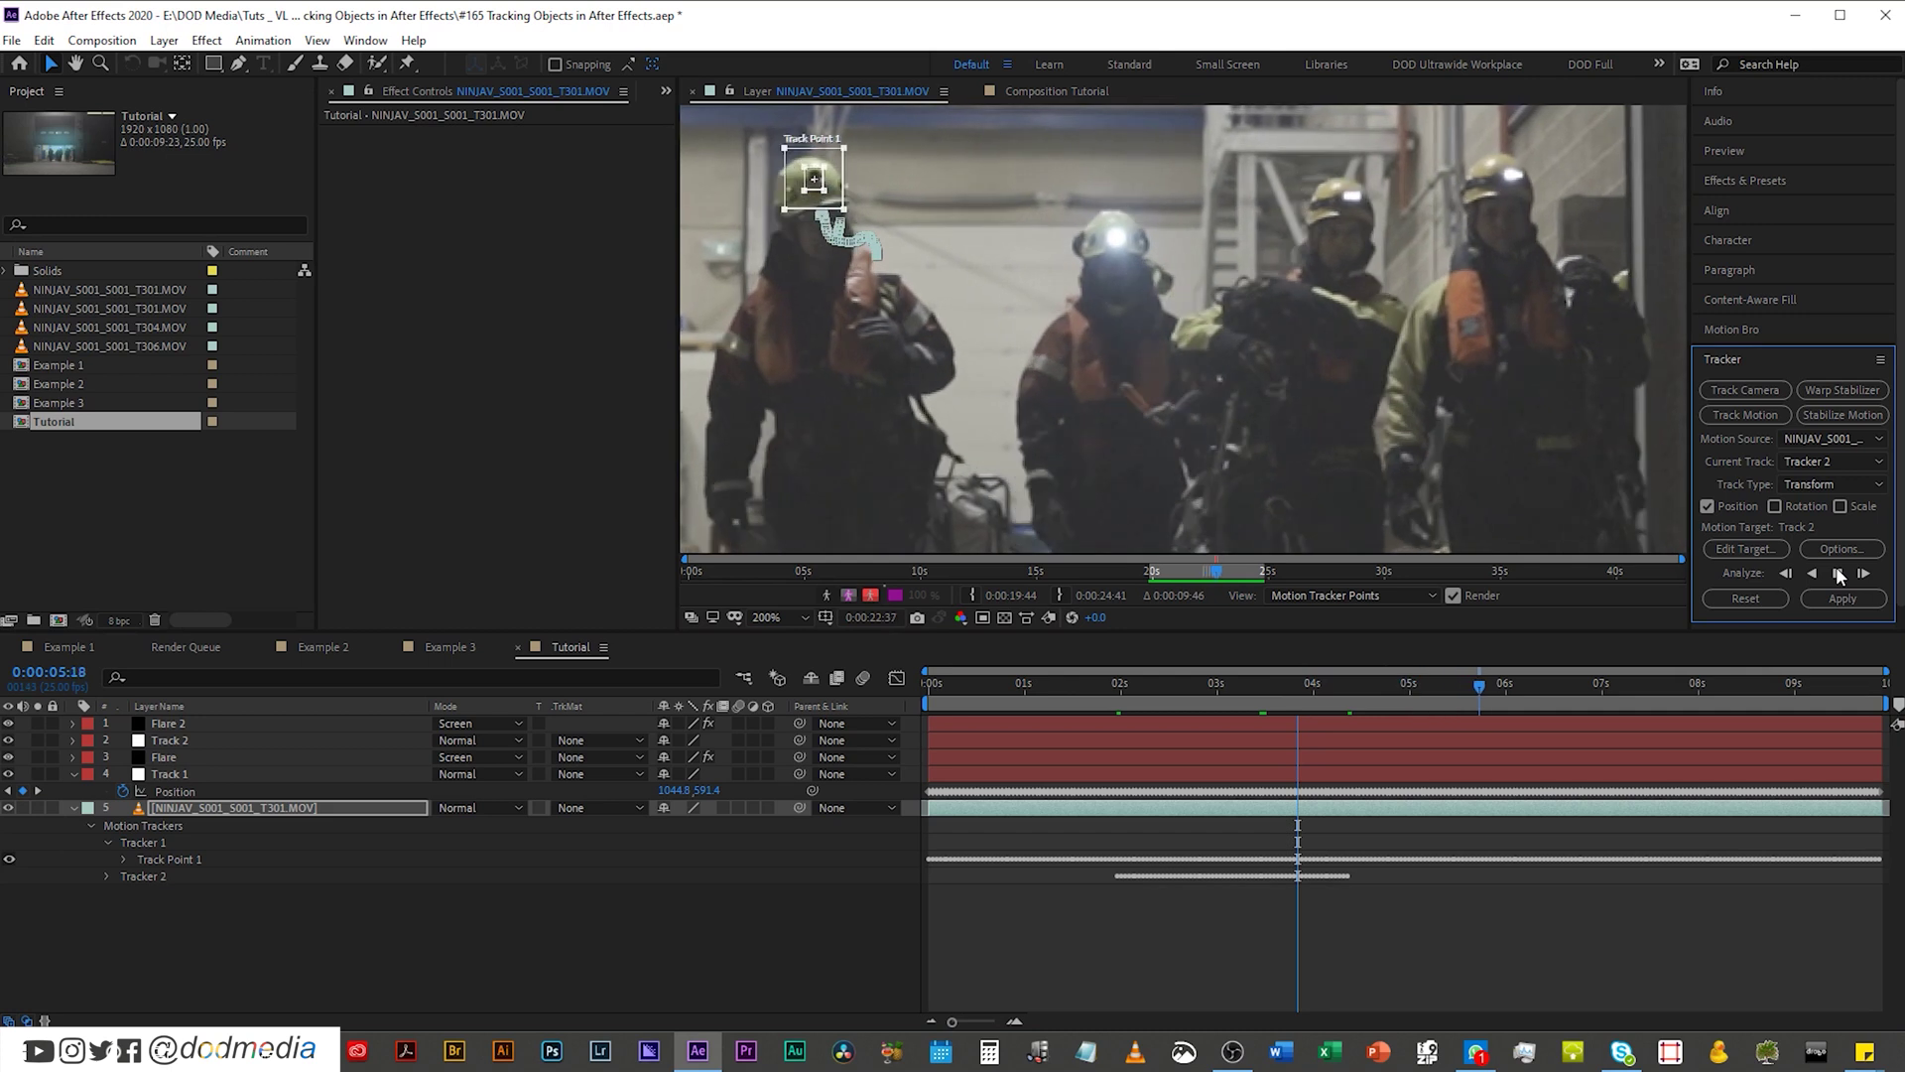
left_click(1839, 574)
key("Page_Up")
key("Page_Up")
key("Page_Up")
key("Page_Up")
key("Page_Up")
key("Page_Up")
key("Page_Up")
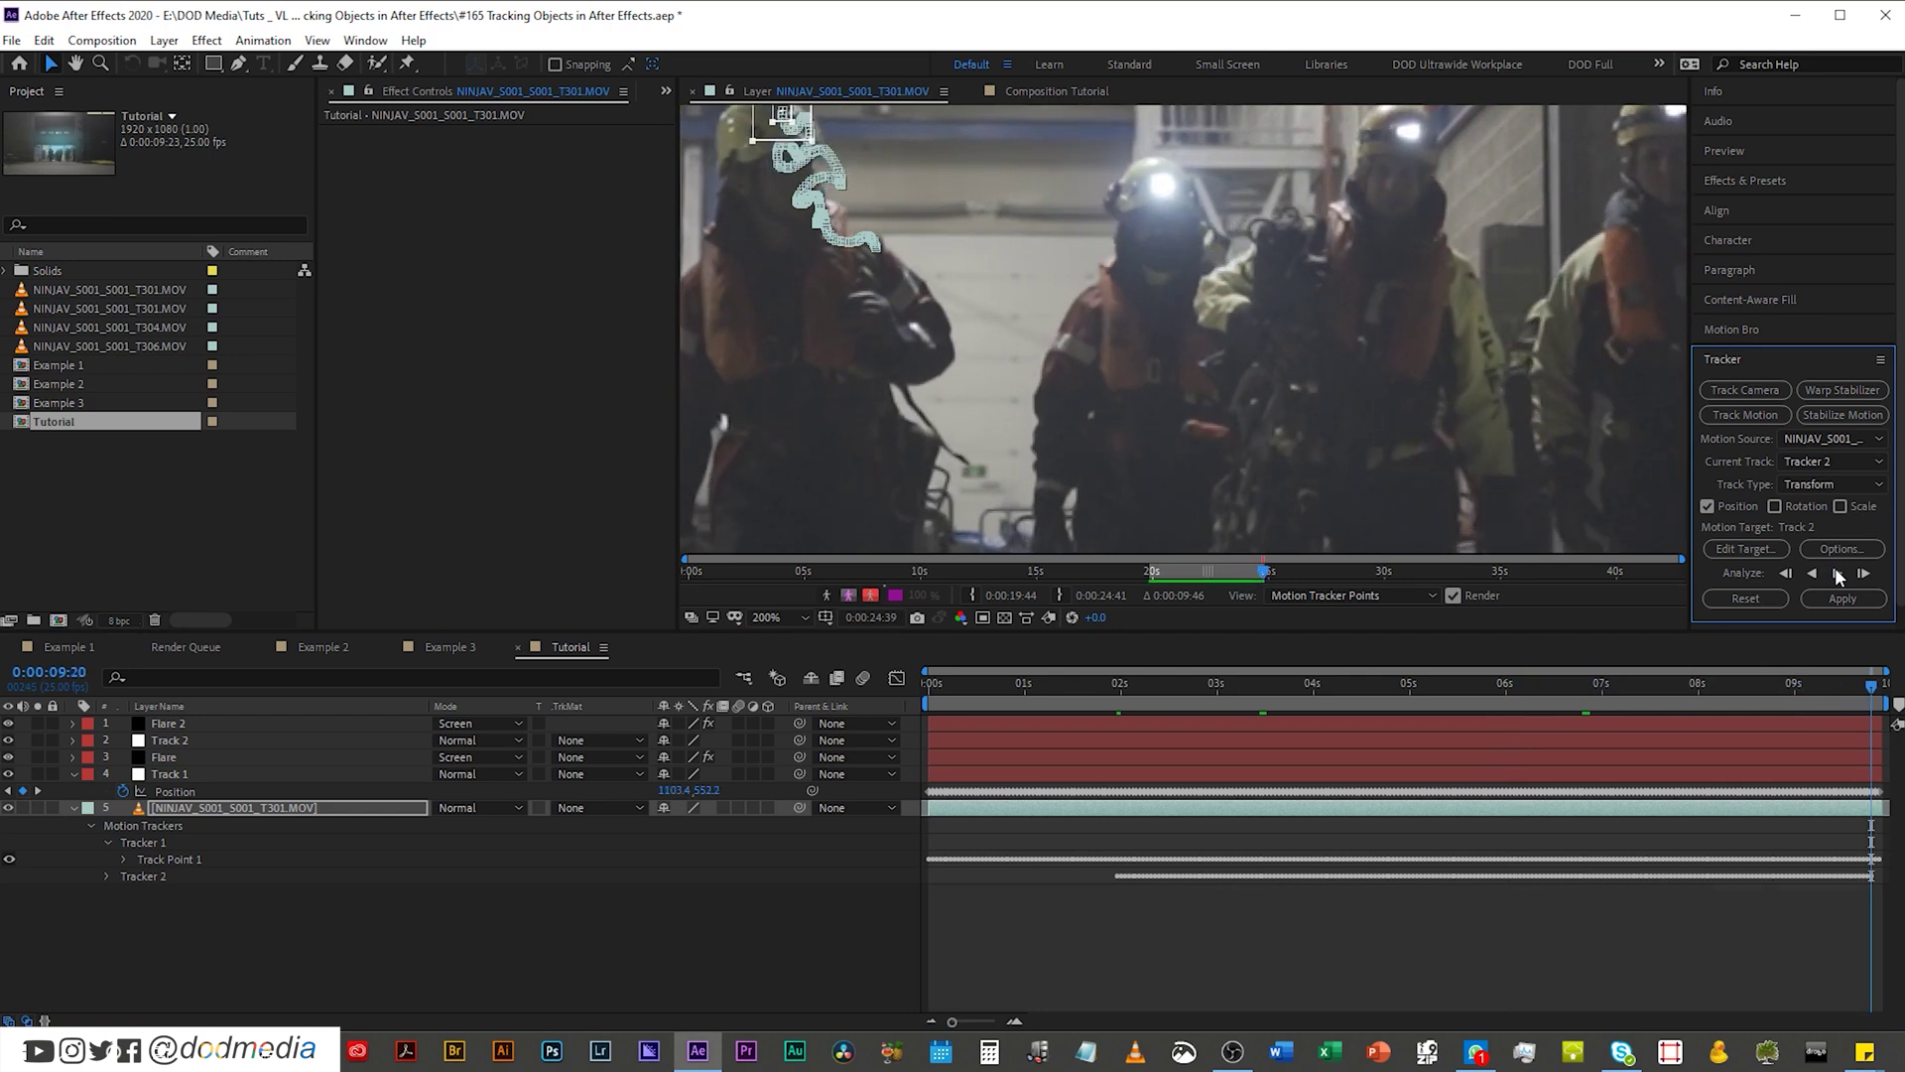
scroll(1034, 380, "down", 1)
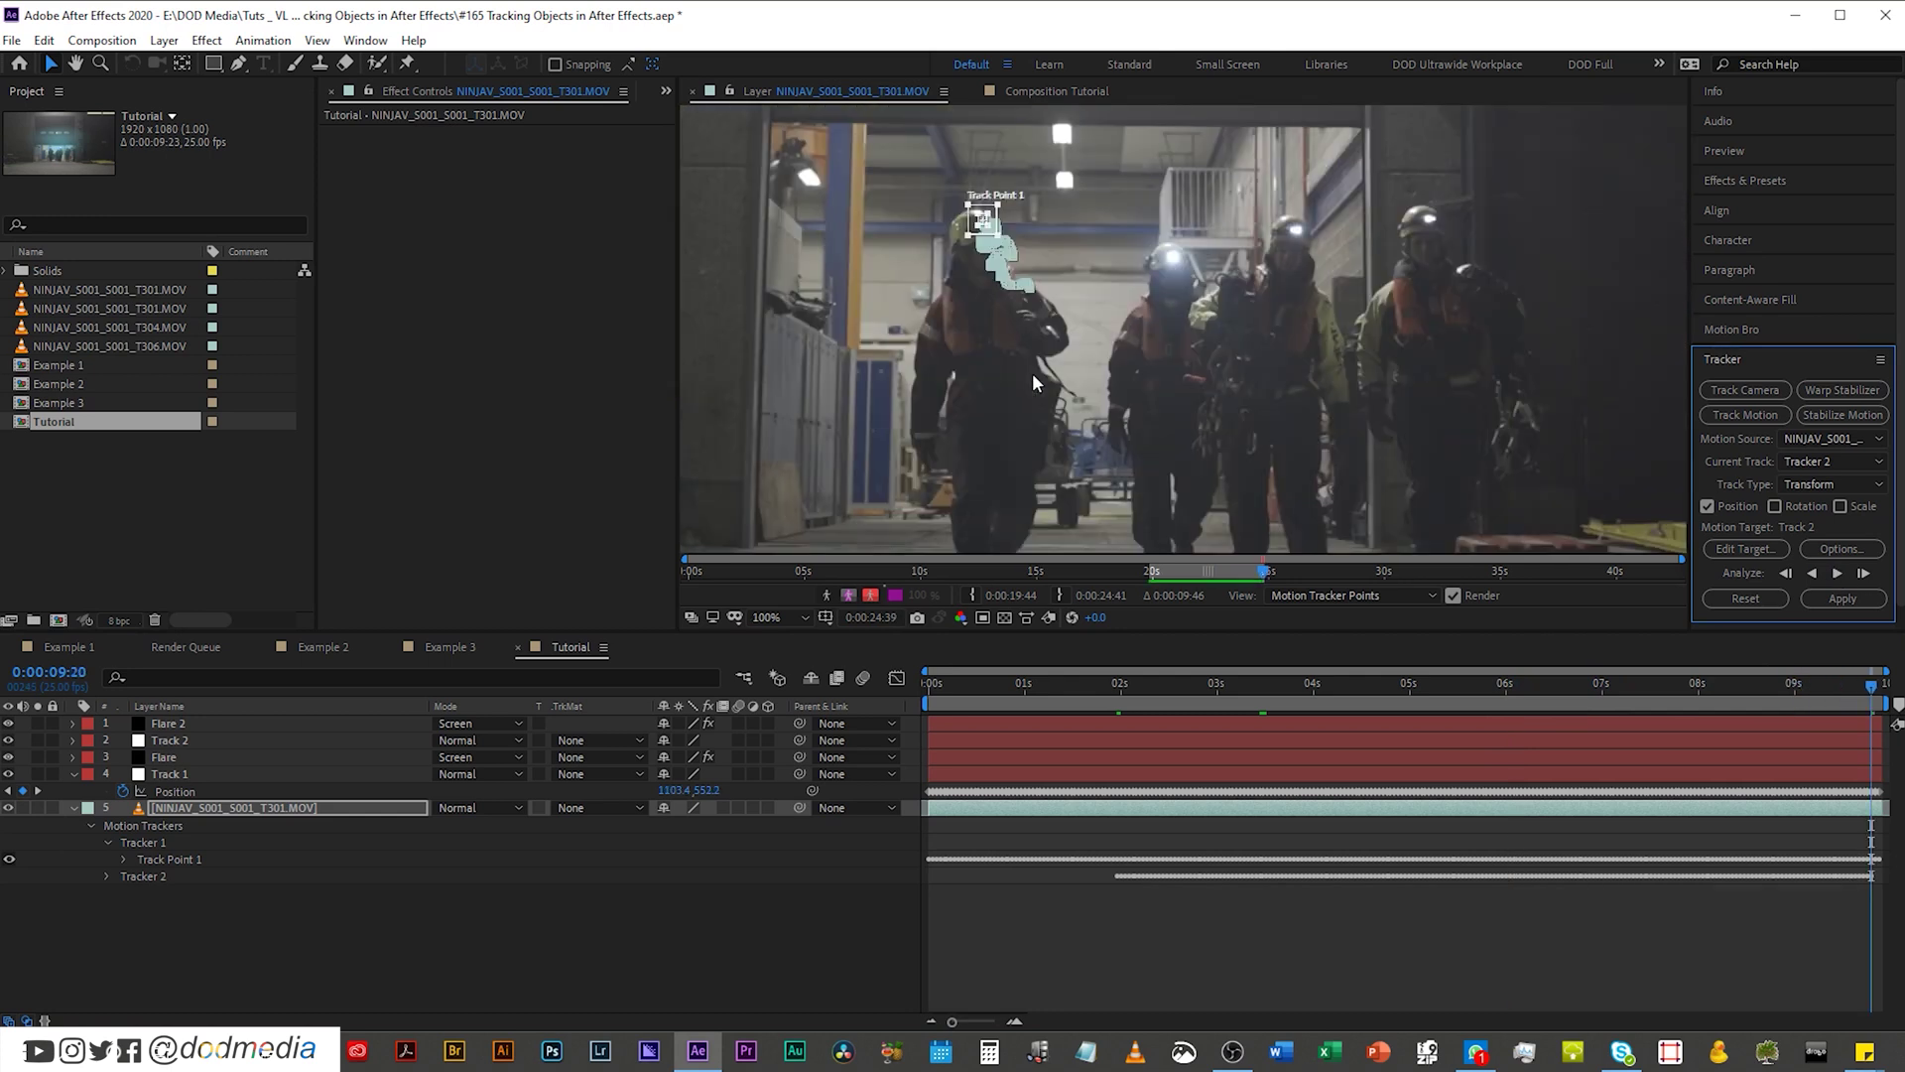
left_click(1837, 574)
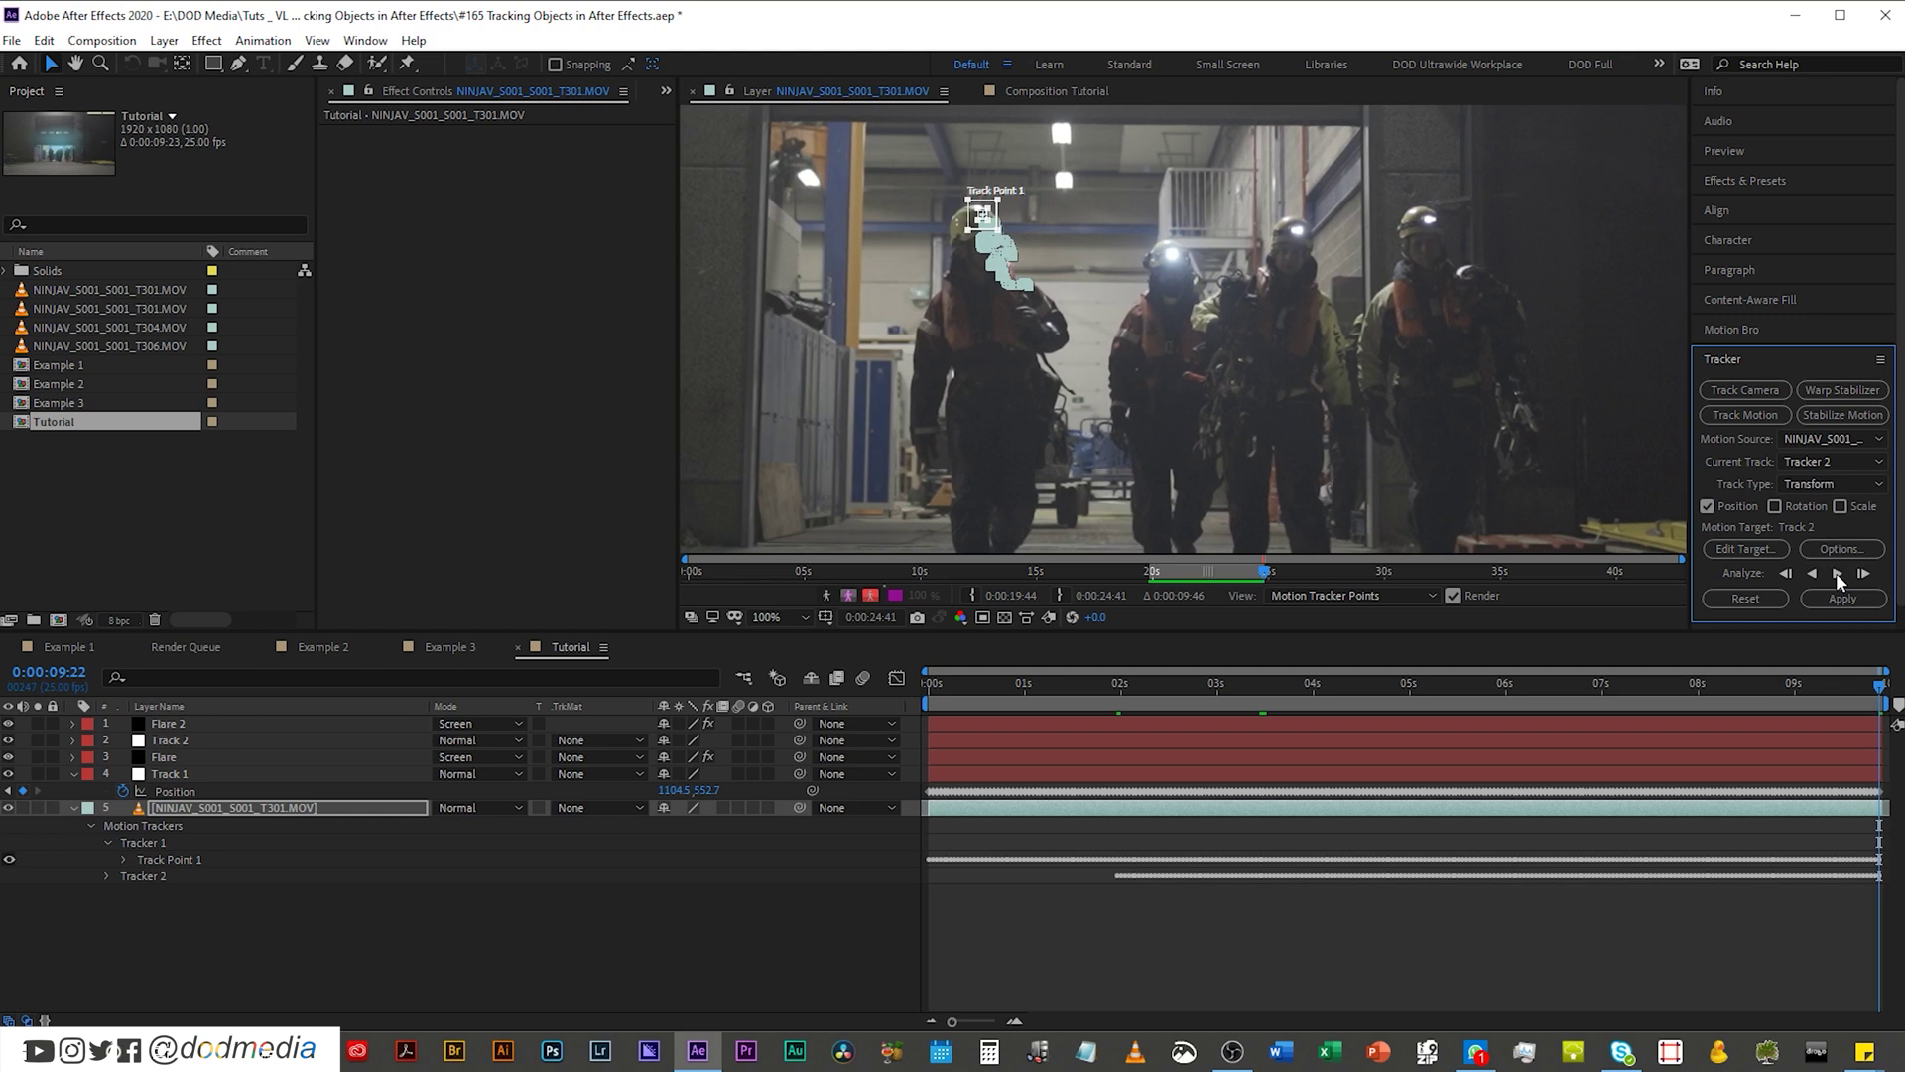
left_click_drag(1849, 683, 1105, 668)
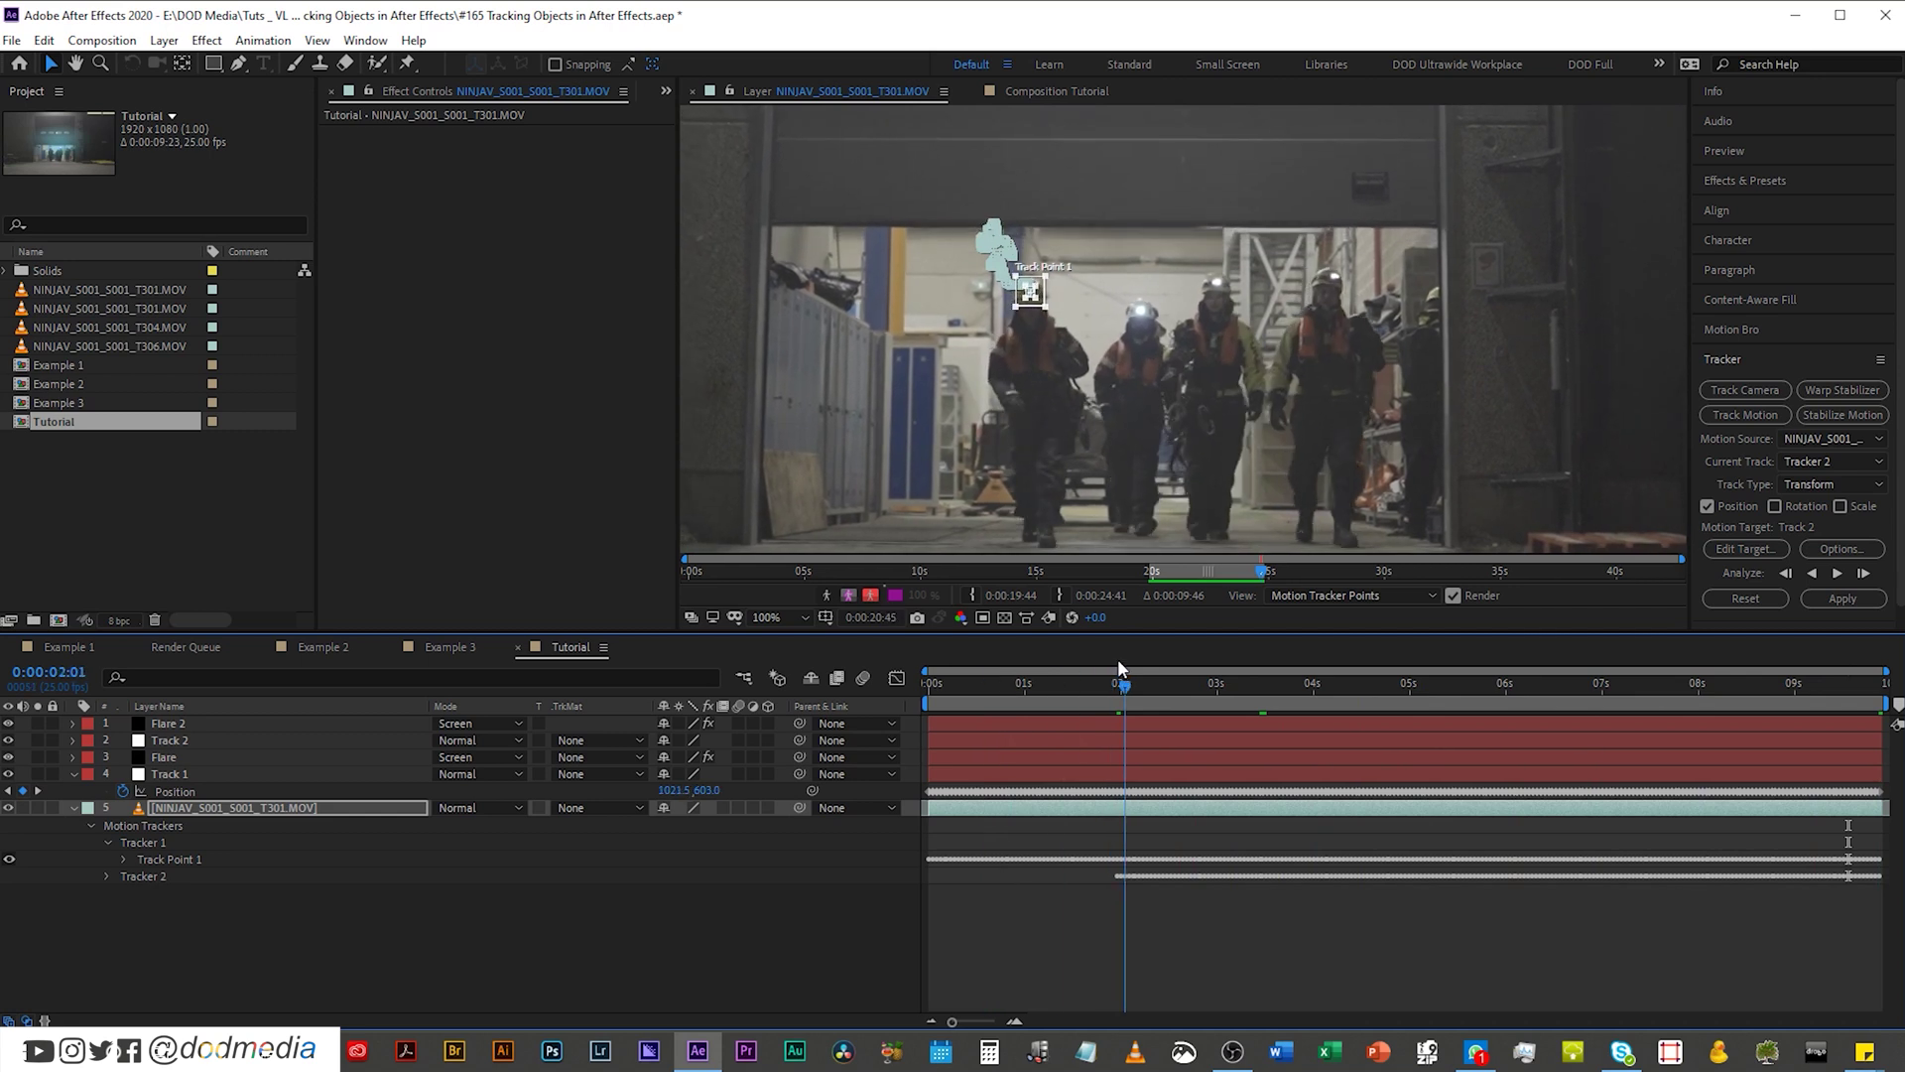
Step: Track backward to the start, apply the X and Y data to Track 2, and preview both flares
key("Page_Up")
key("Page_Up")
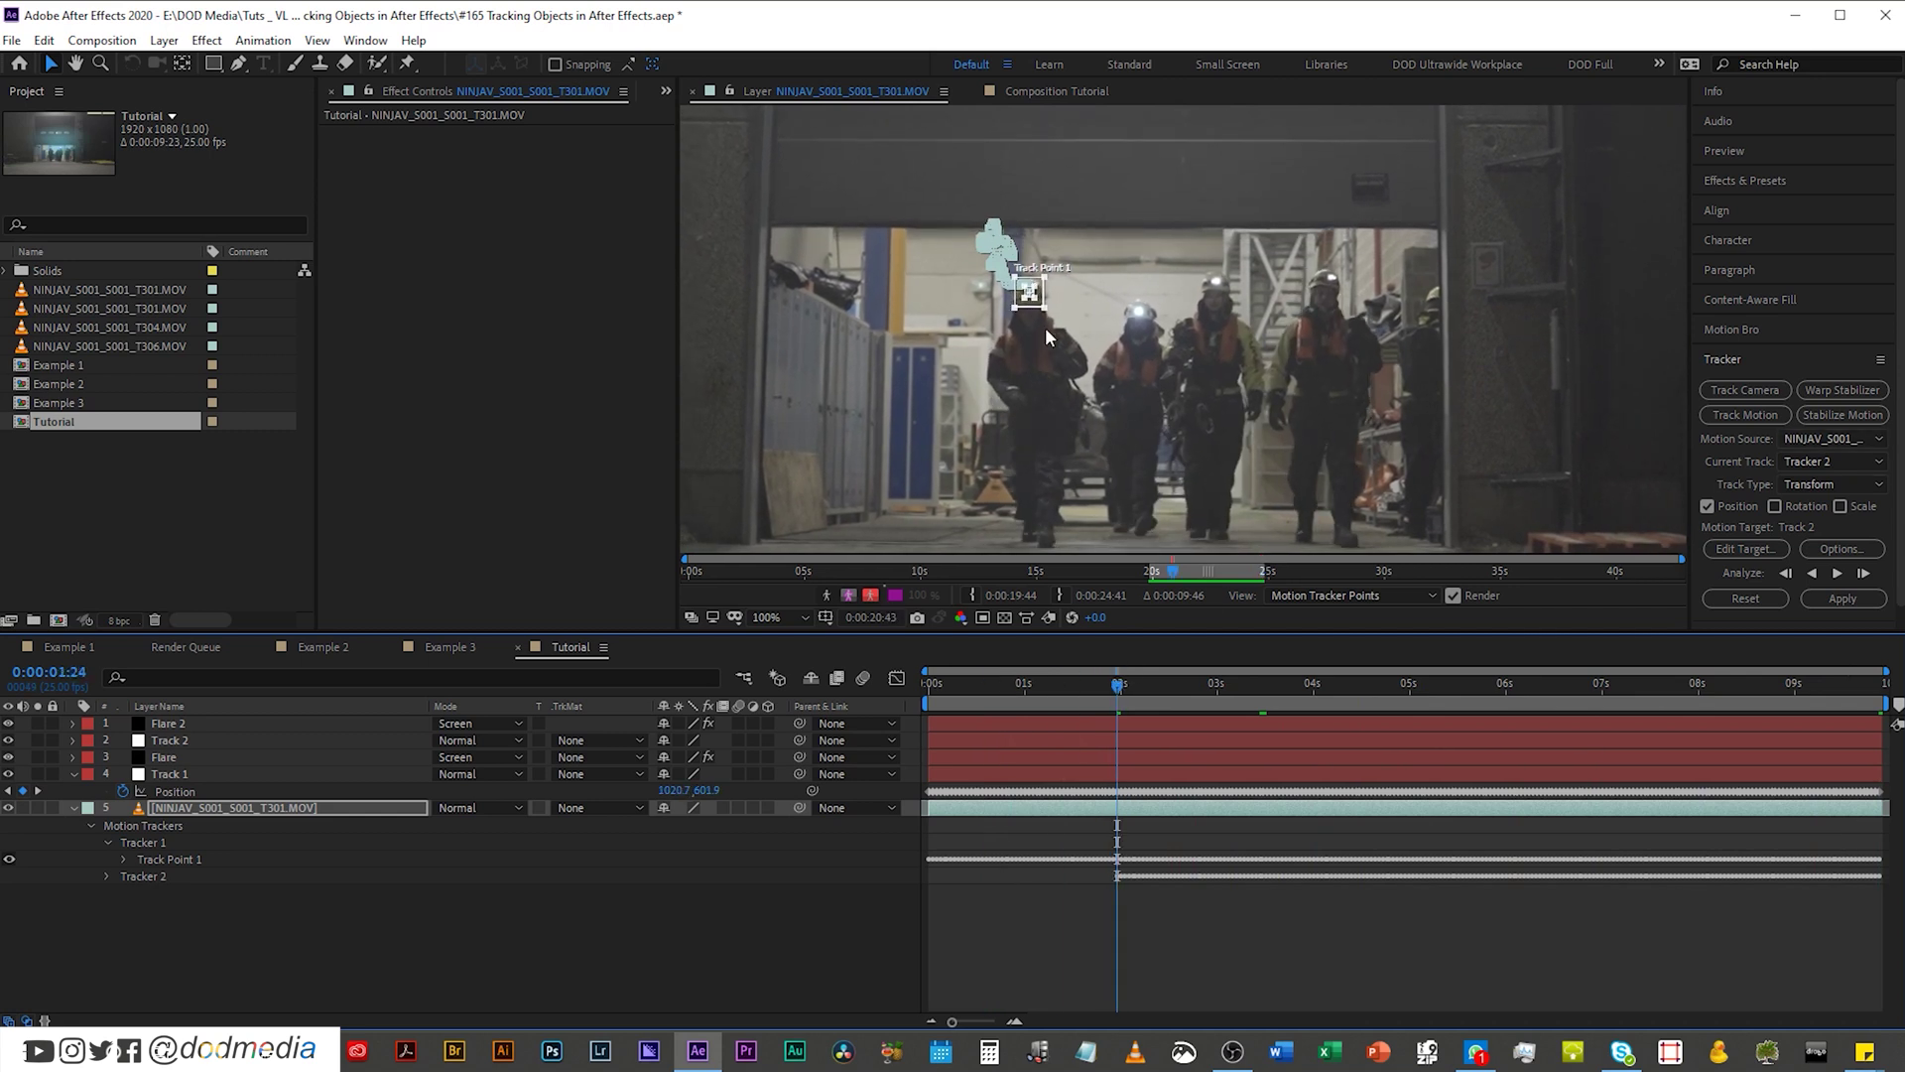
scroll(1022, 319, "up", 1)
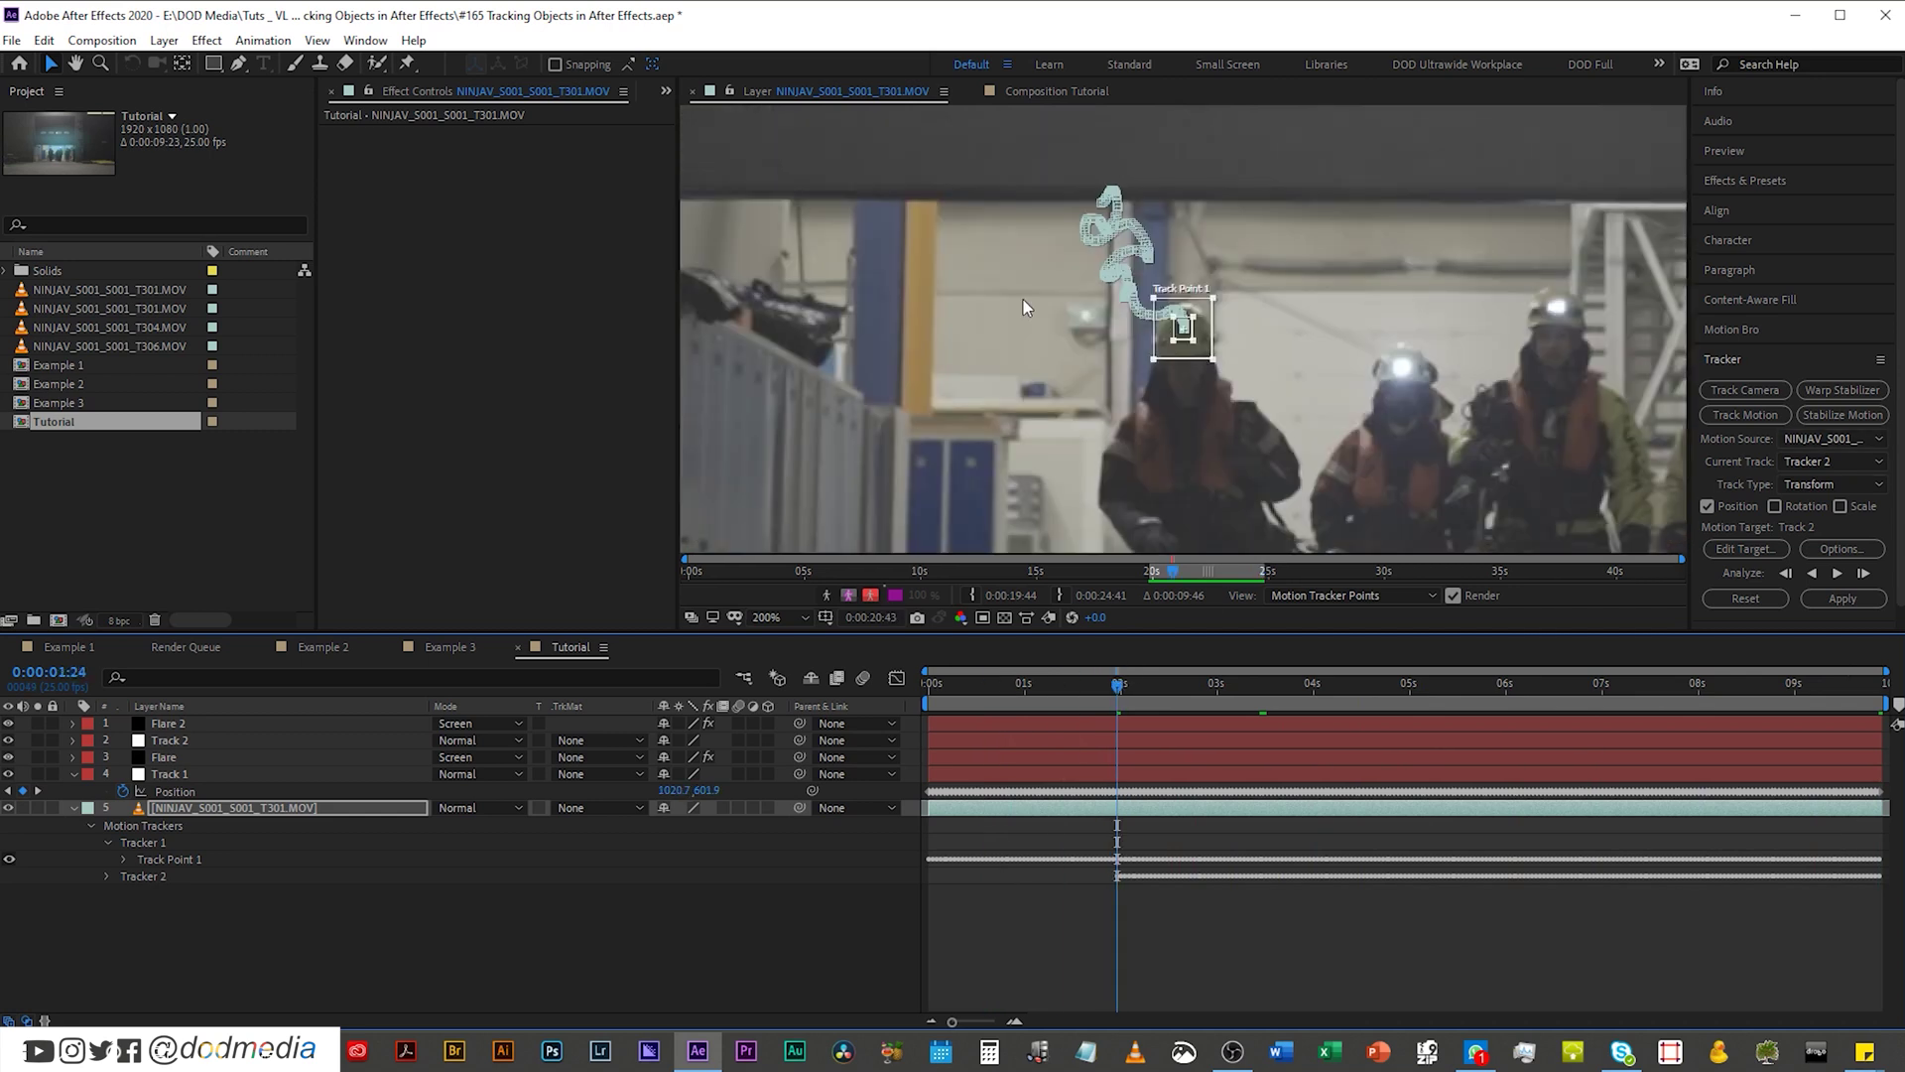
left_click(1814, 576)
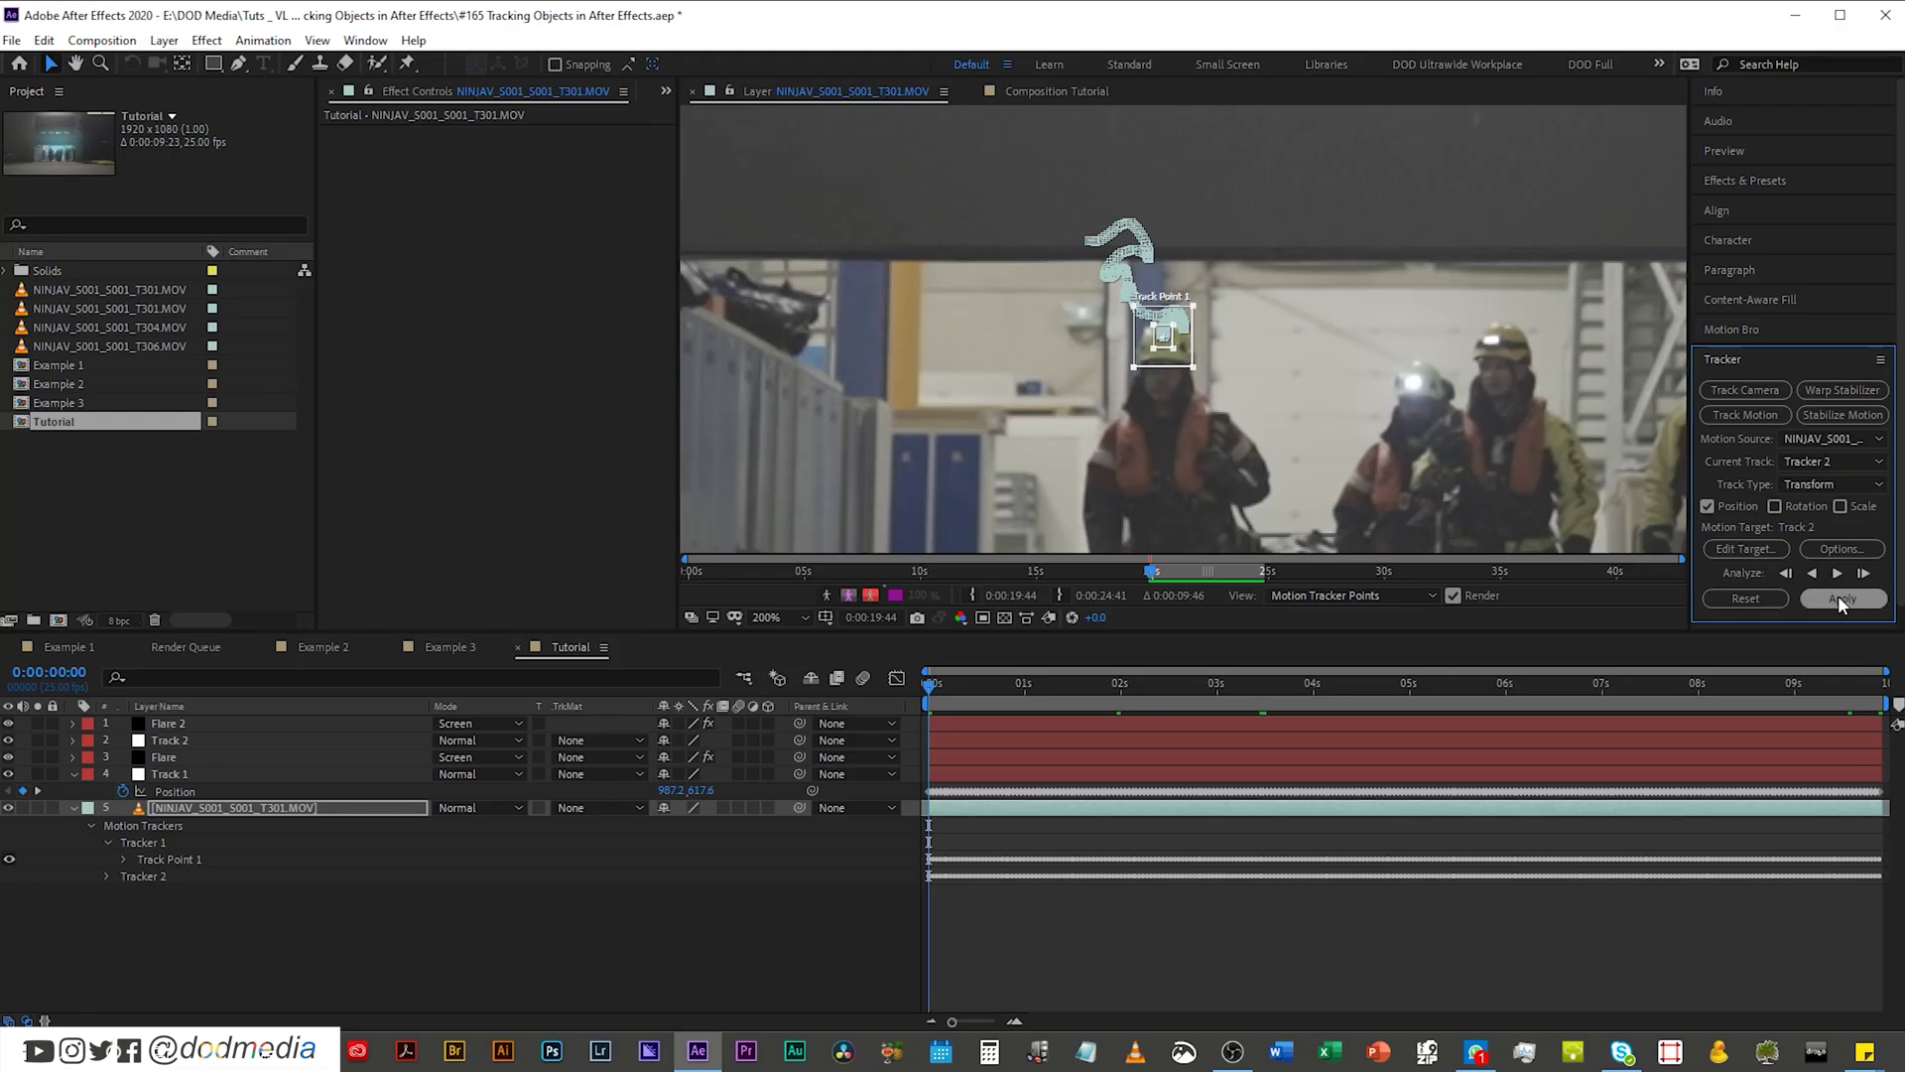
left_click(1841, 600)
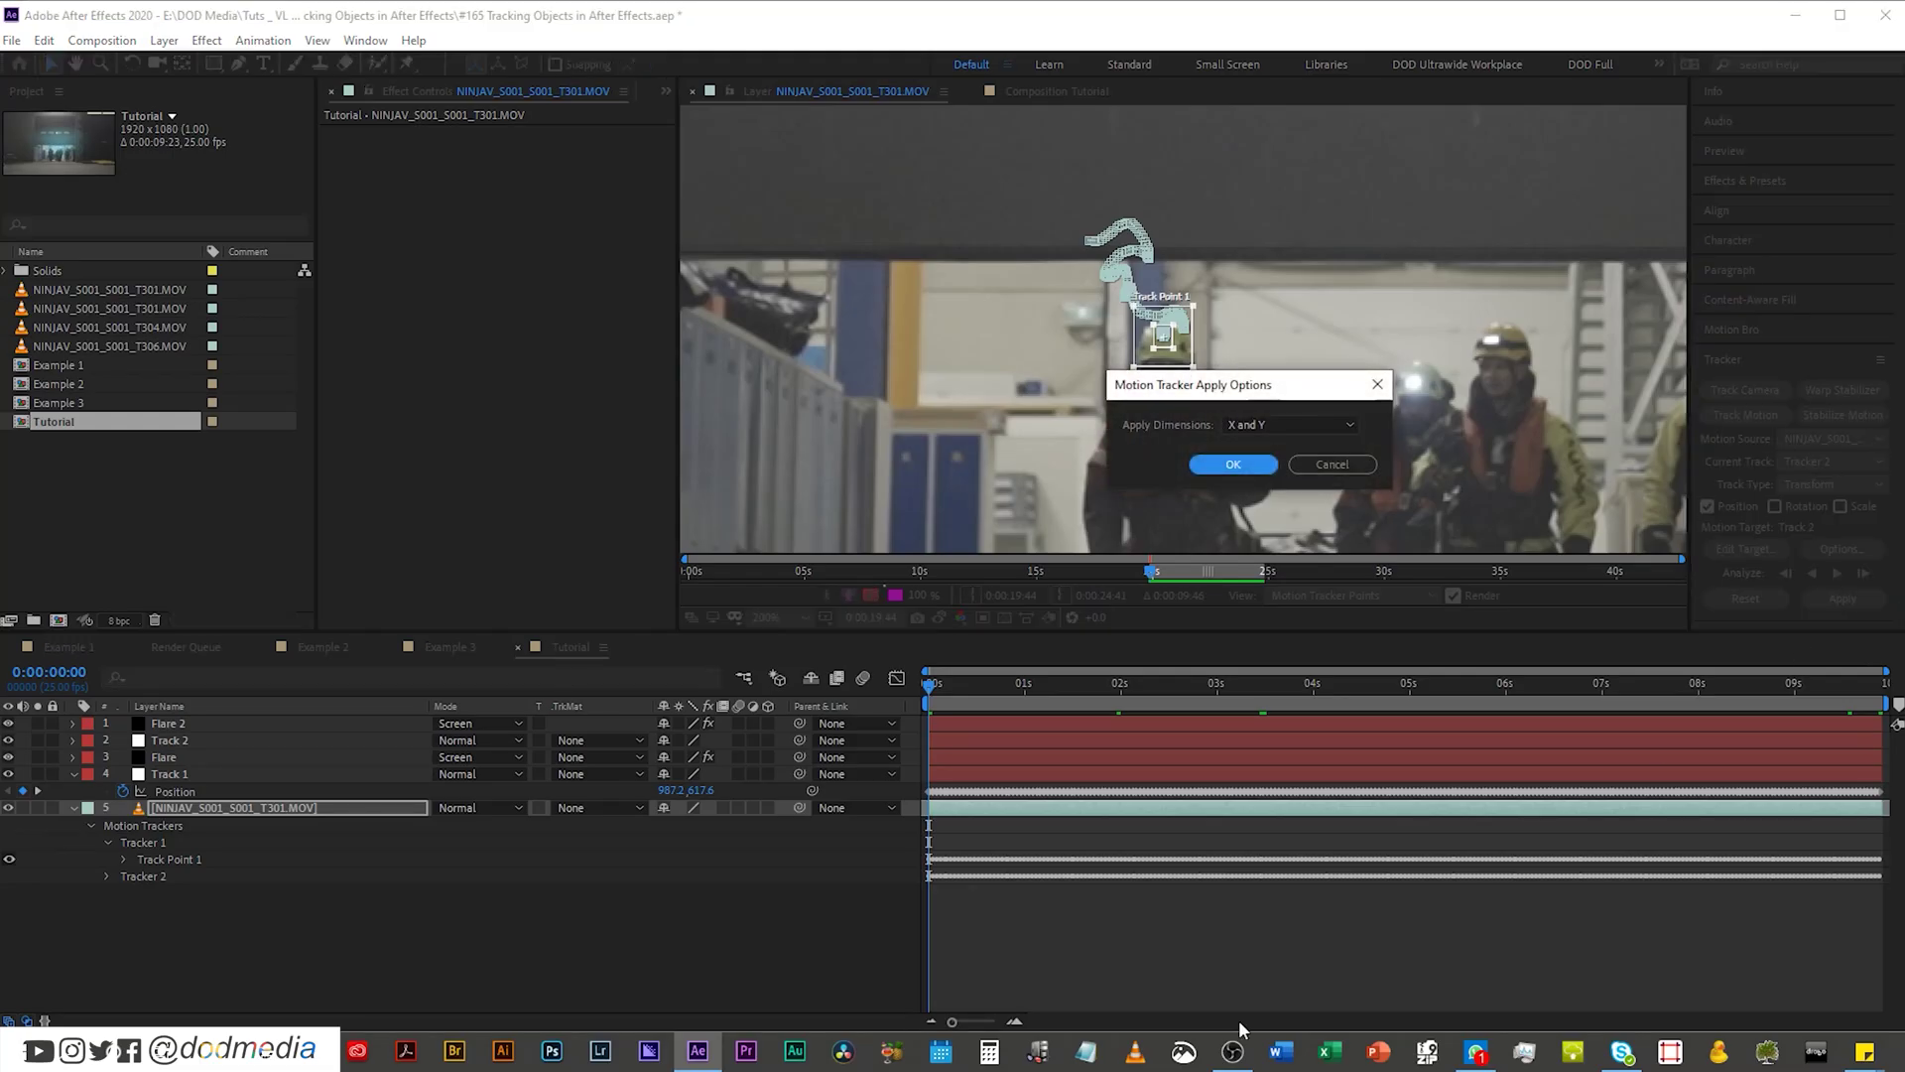
left_click(1230, 466)
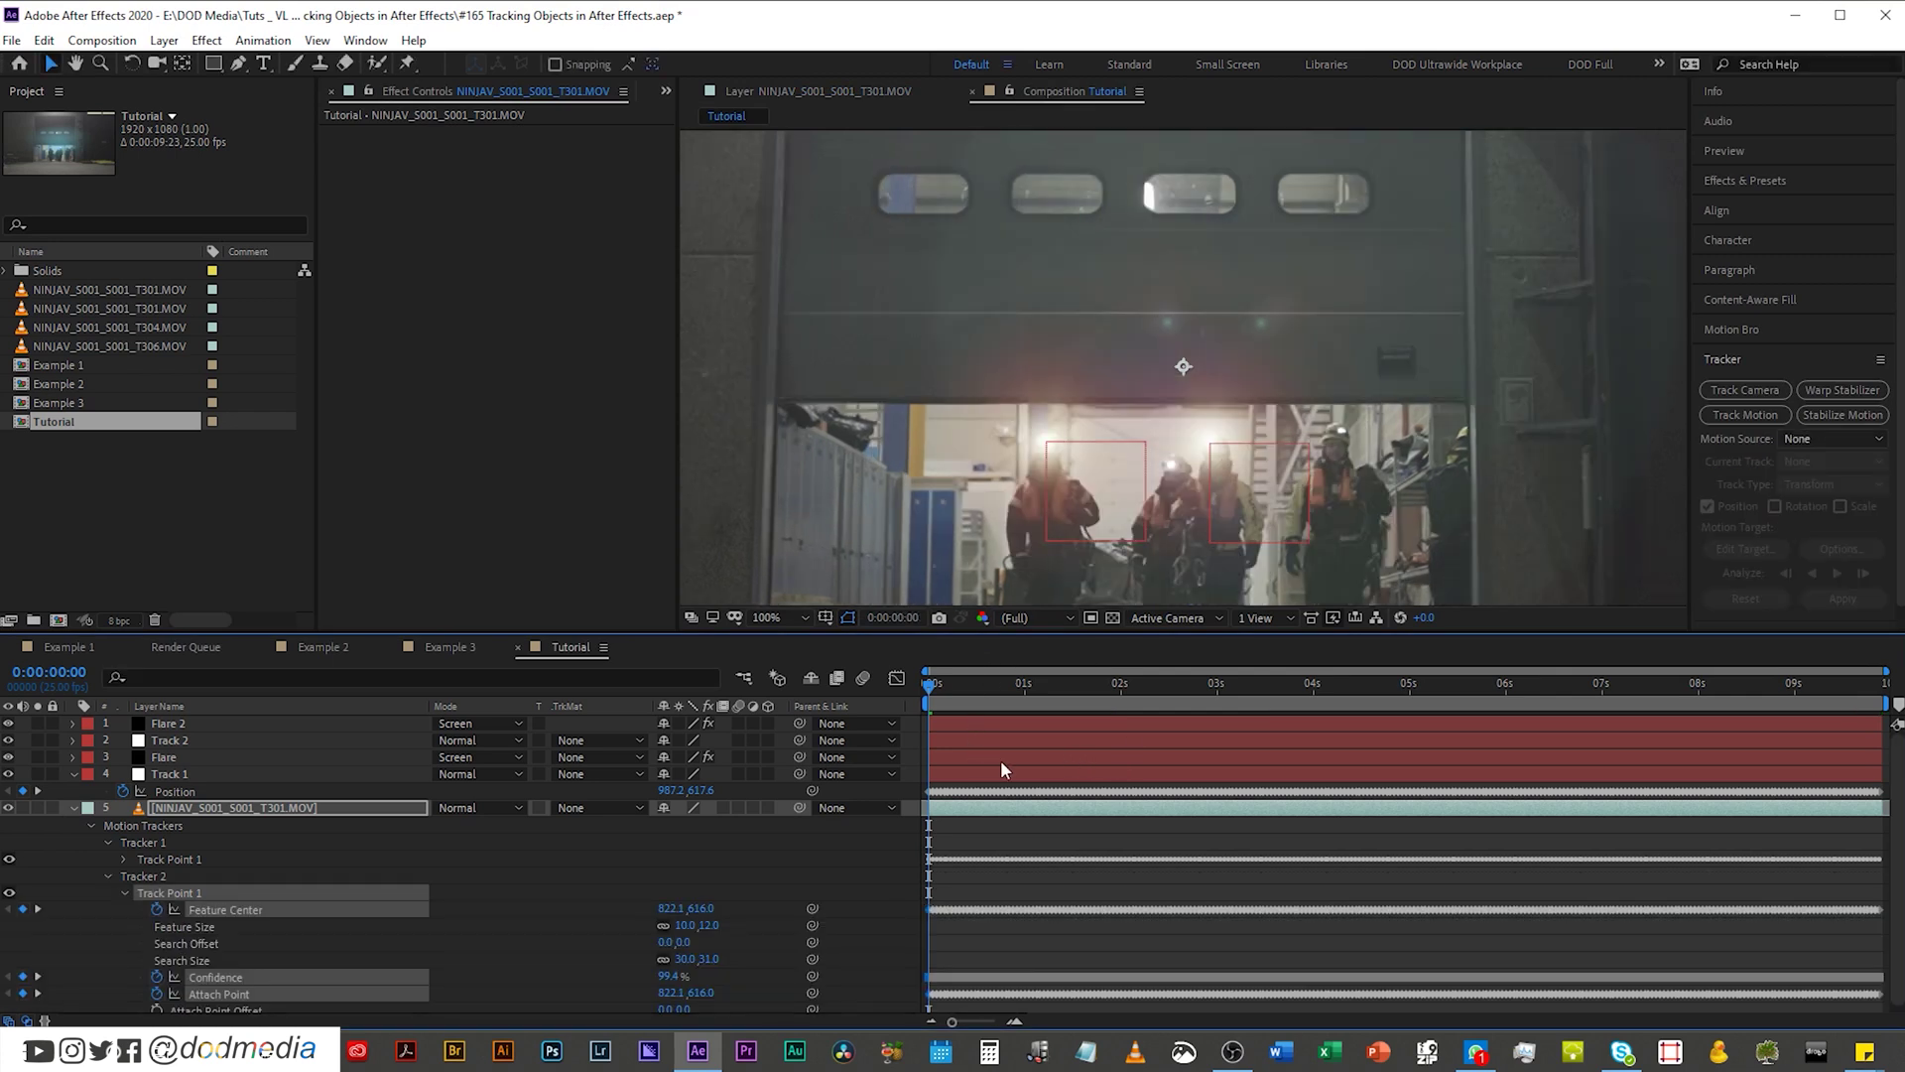
key("space")
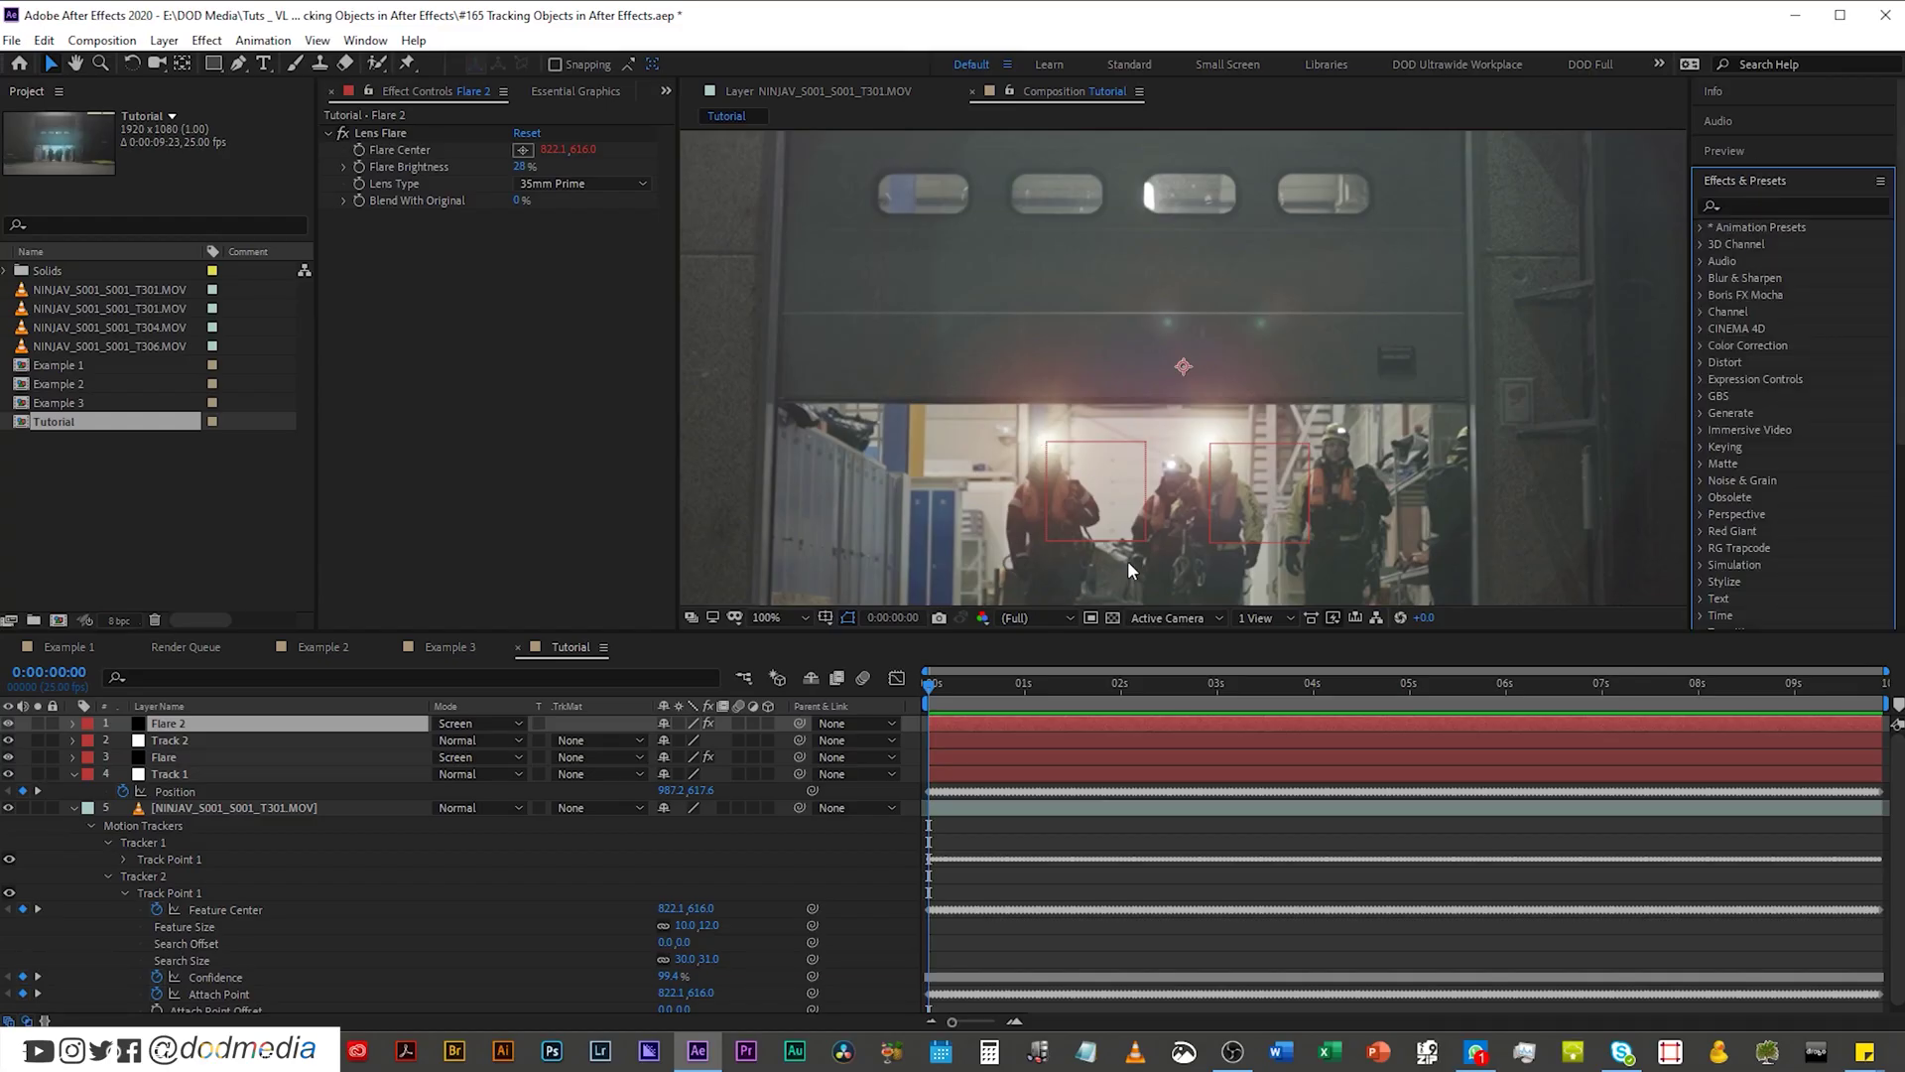
Step: Add the Curves effect to Flare 2
left_click(1800, 203)
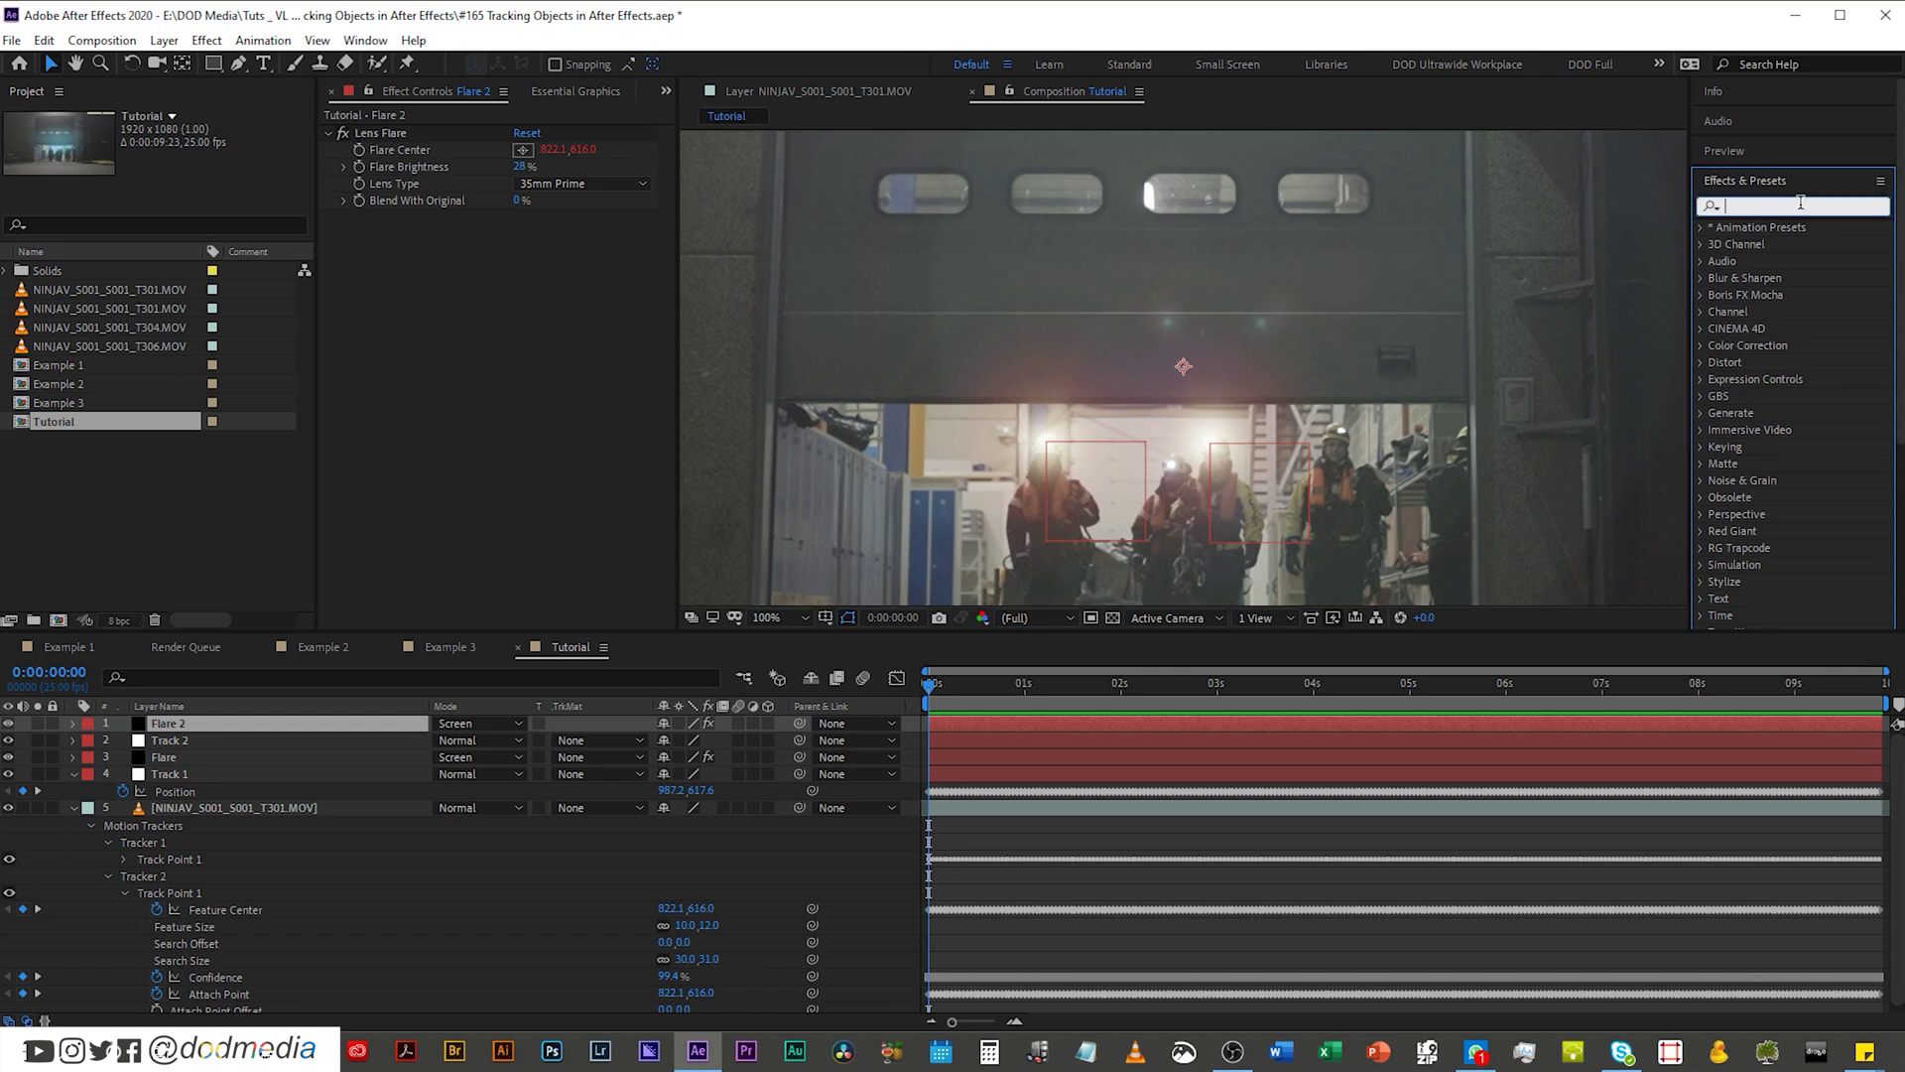
type("curves")
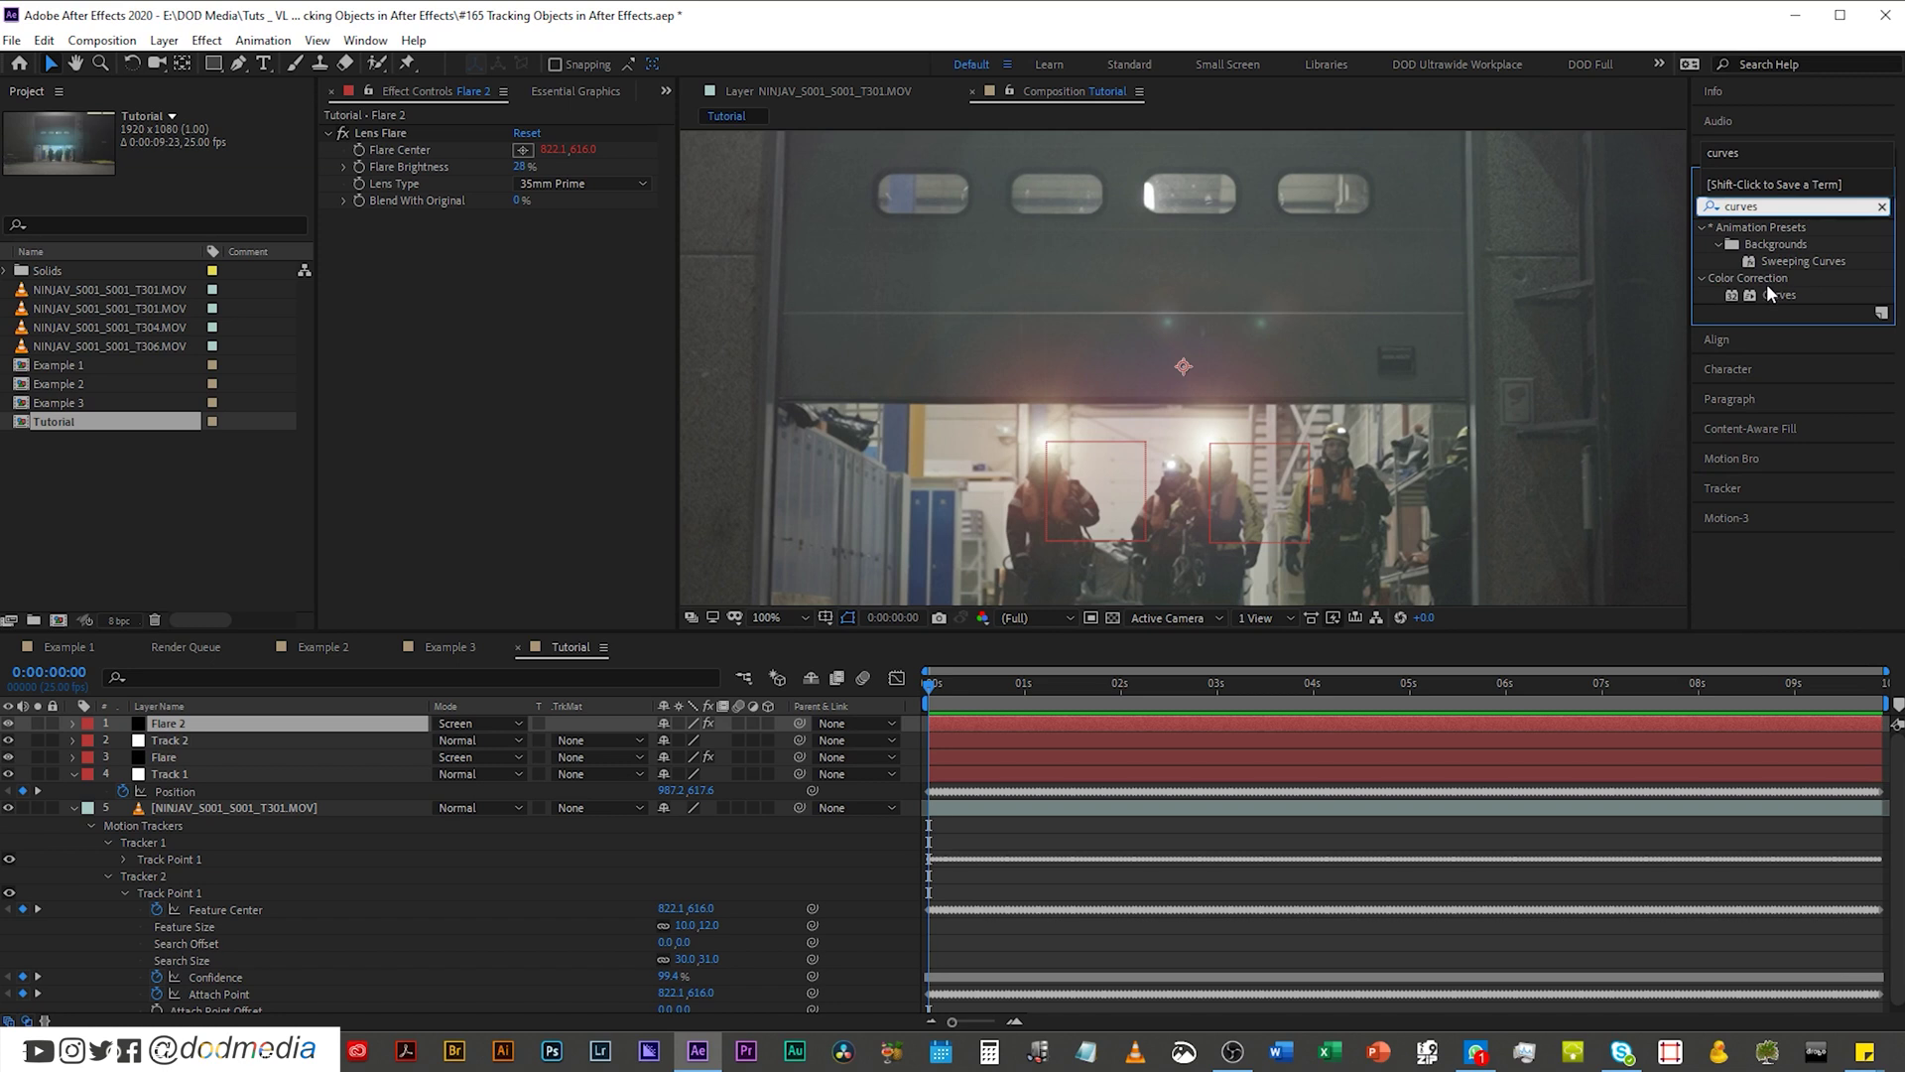
left_click_drag(1783, 299, 179, 730)
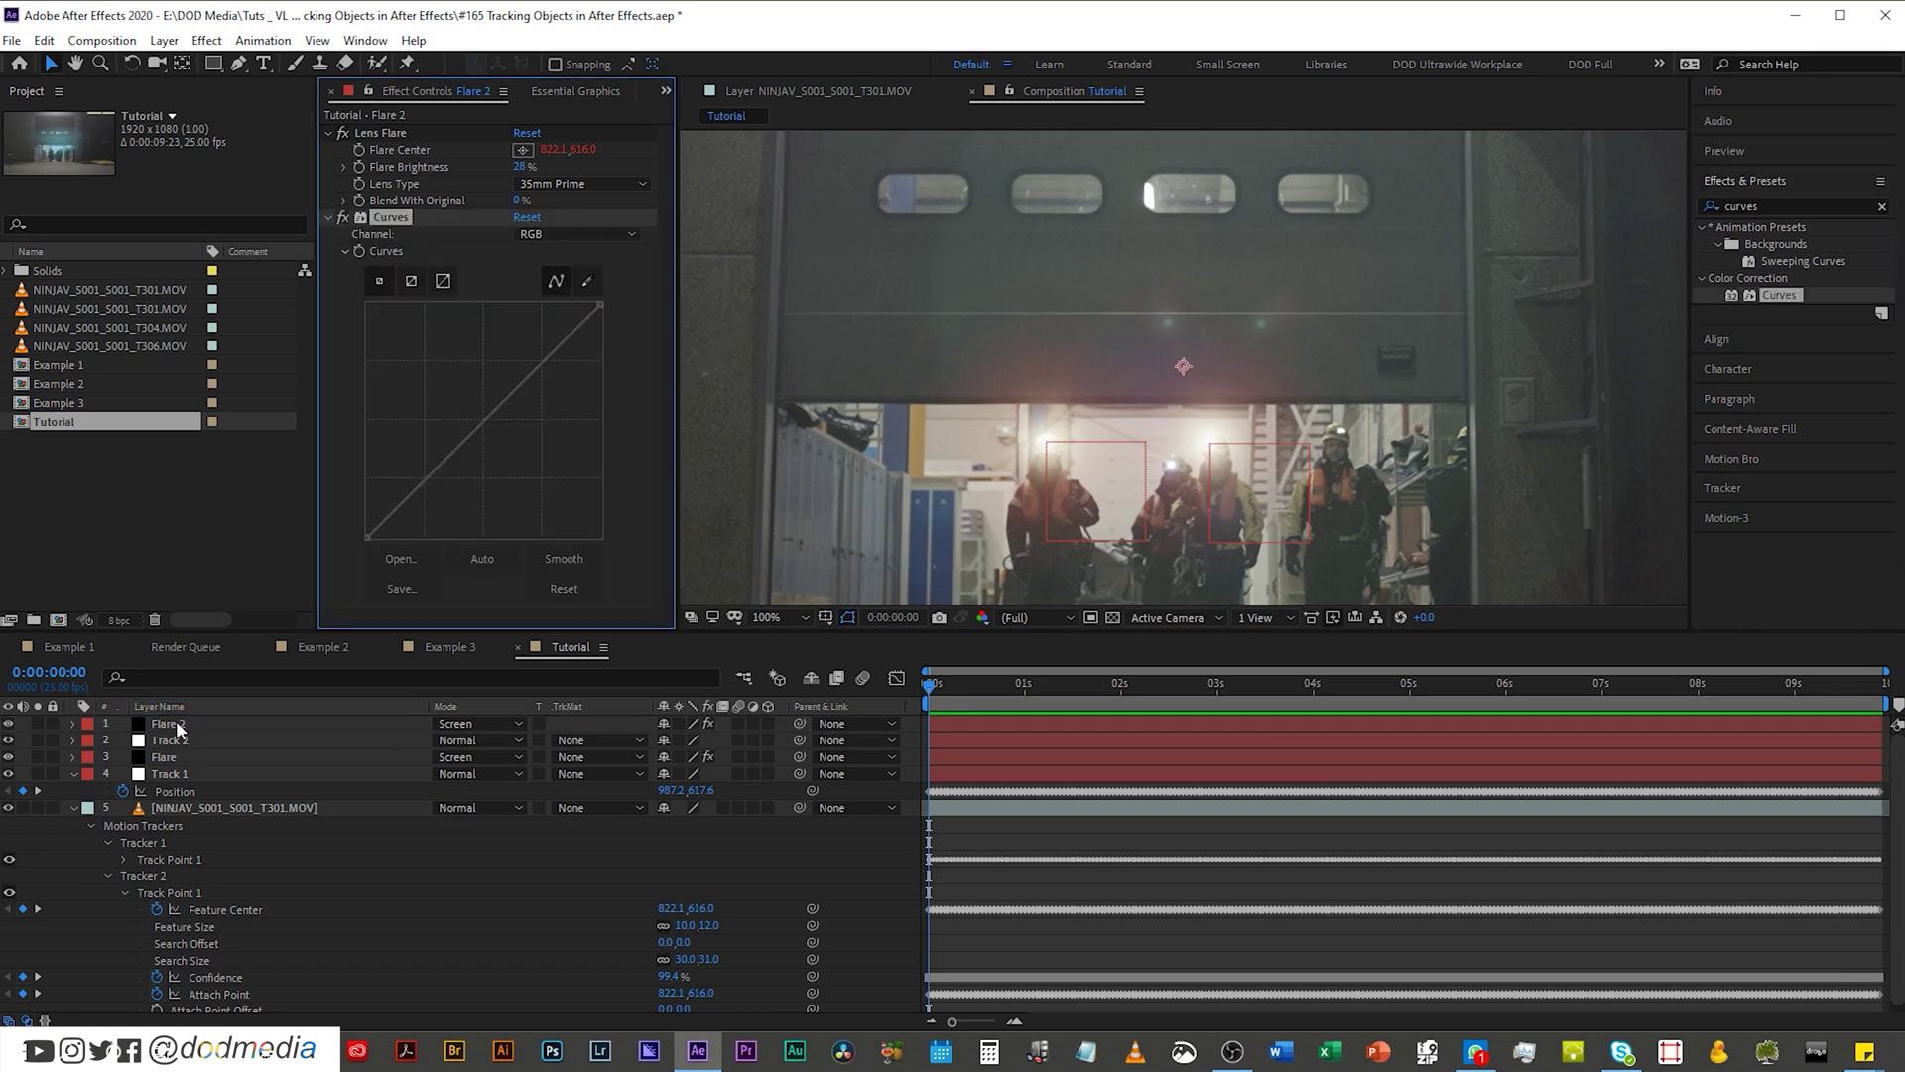
Step: Pull down the Red and Green curves, then switch to the Blue channel
left_click(558, 236)
left_click(568, 278)
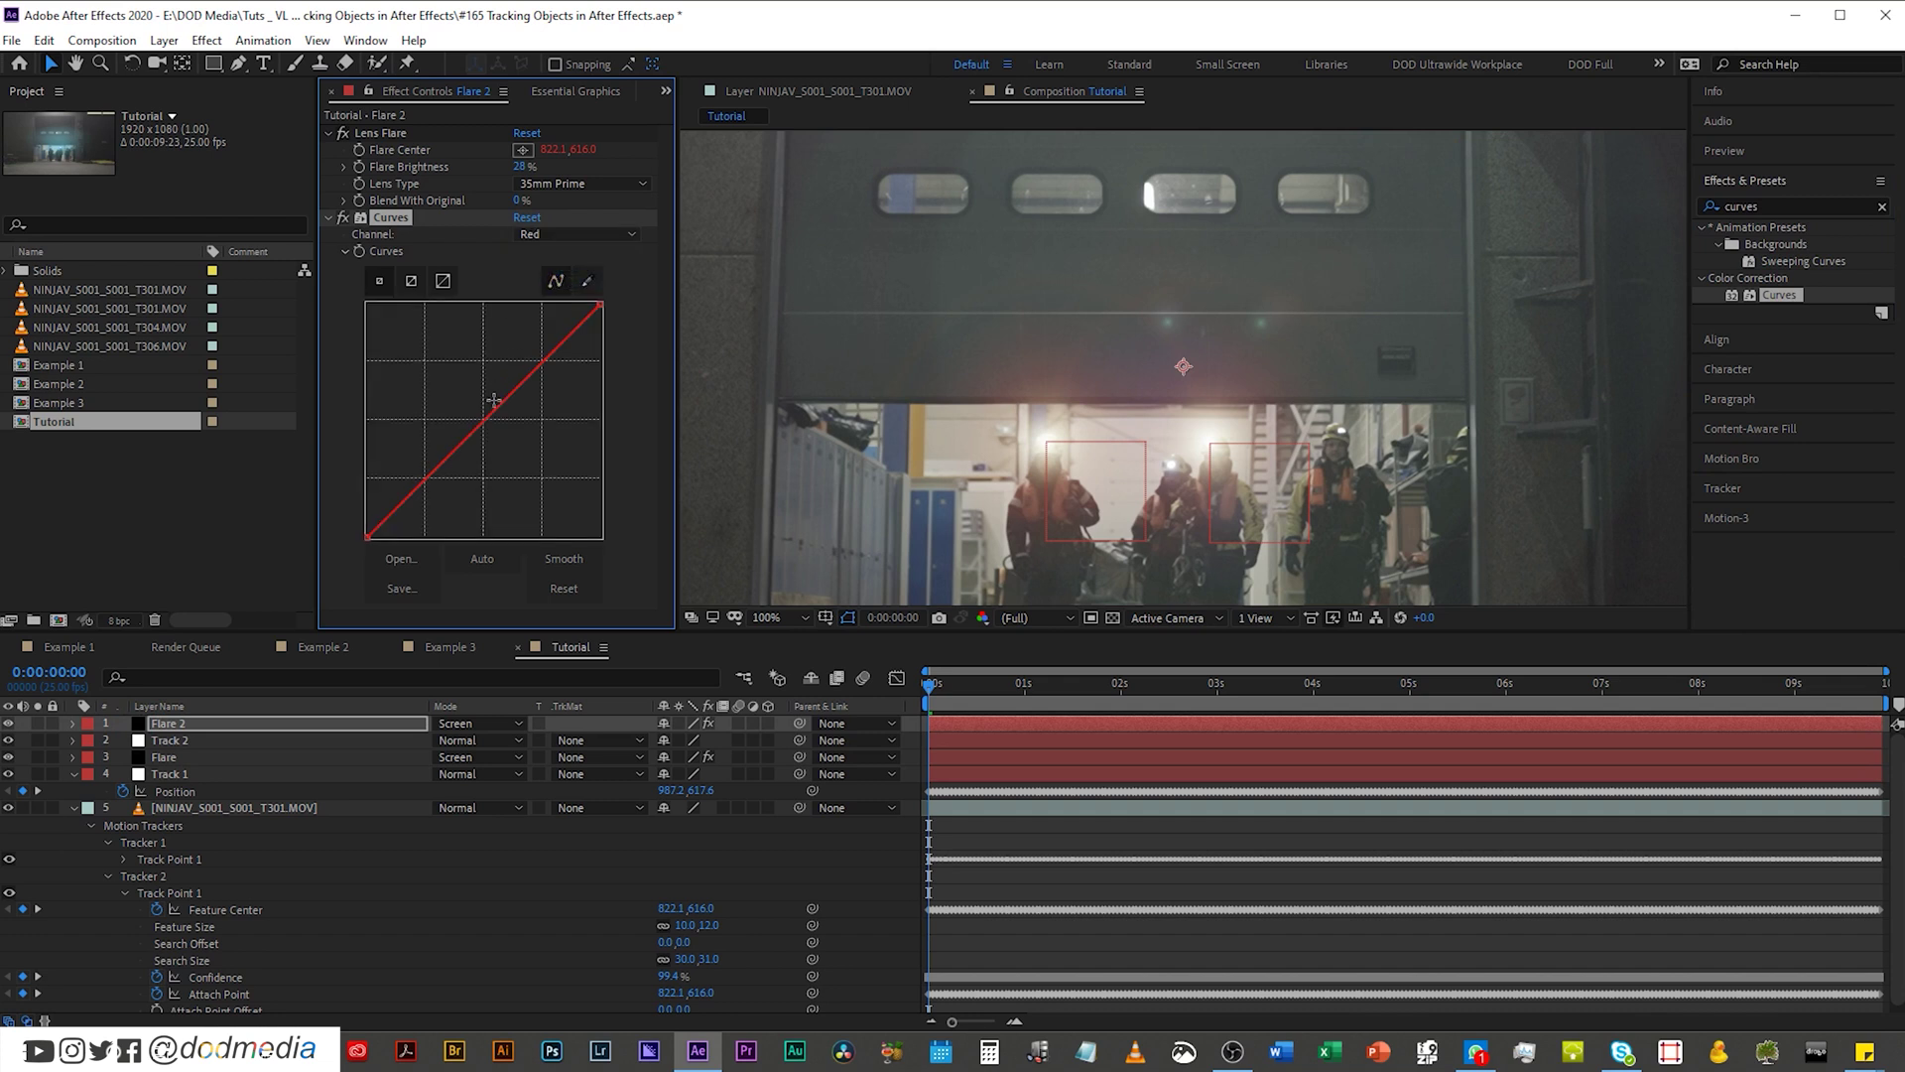
left_click_drag(490, 422, 511, 467)
left_click(561, 235)
left_click(554, 299)
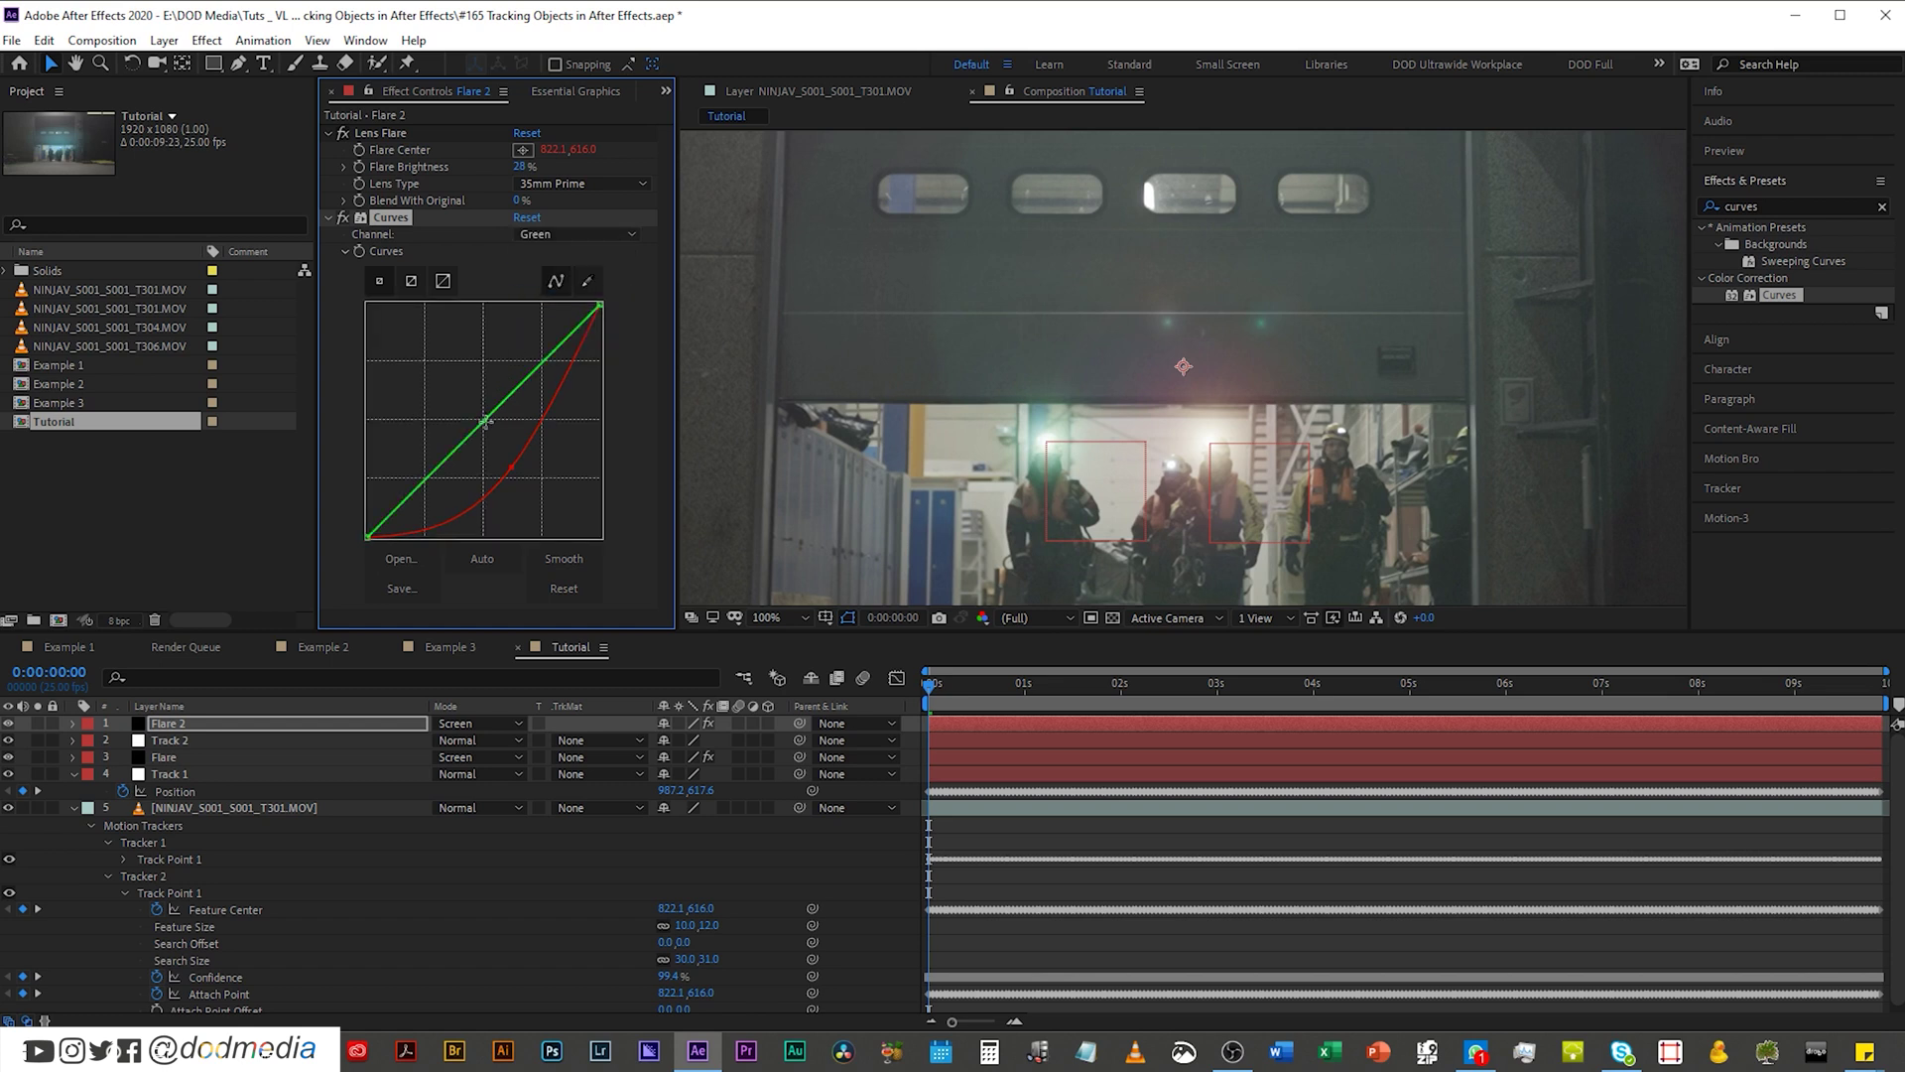
left_click_drag(485, 422, 501, 446)
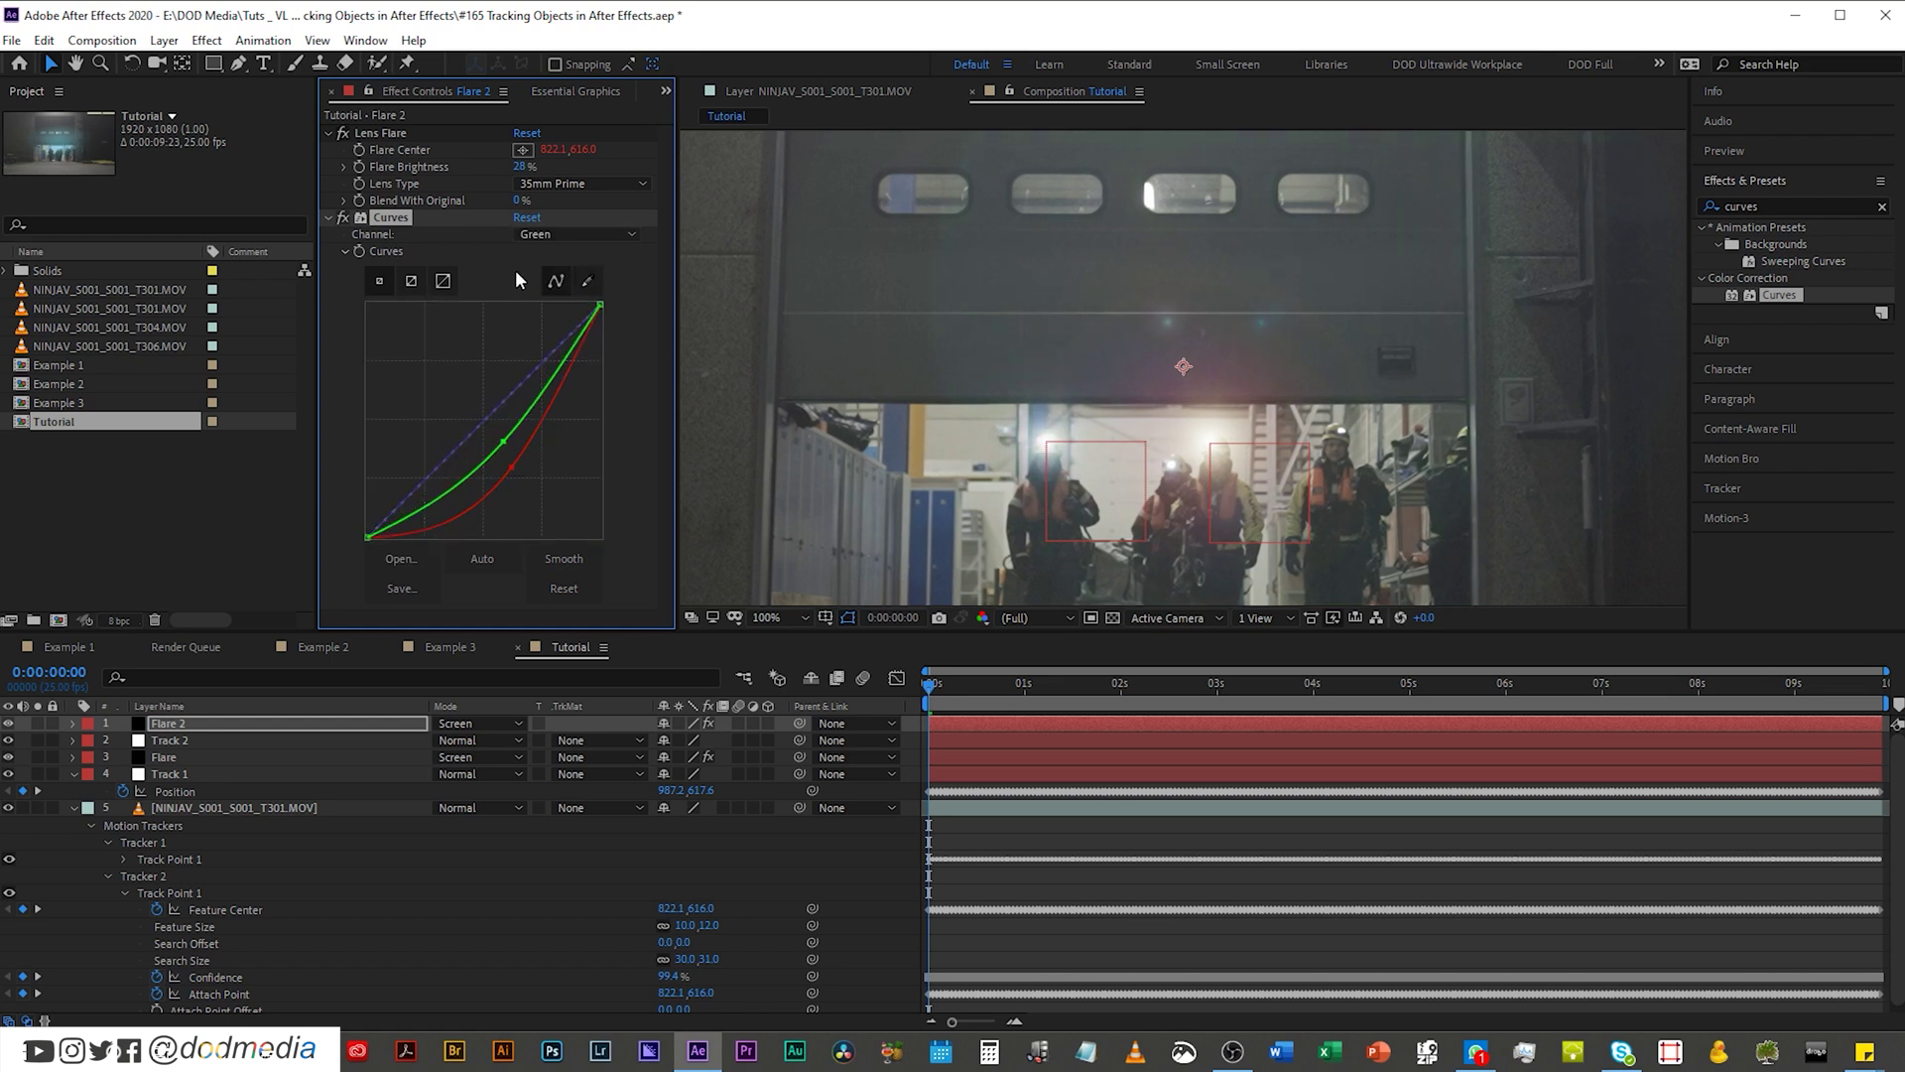
left_click(544, 236)
left_click(559, 320)
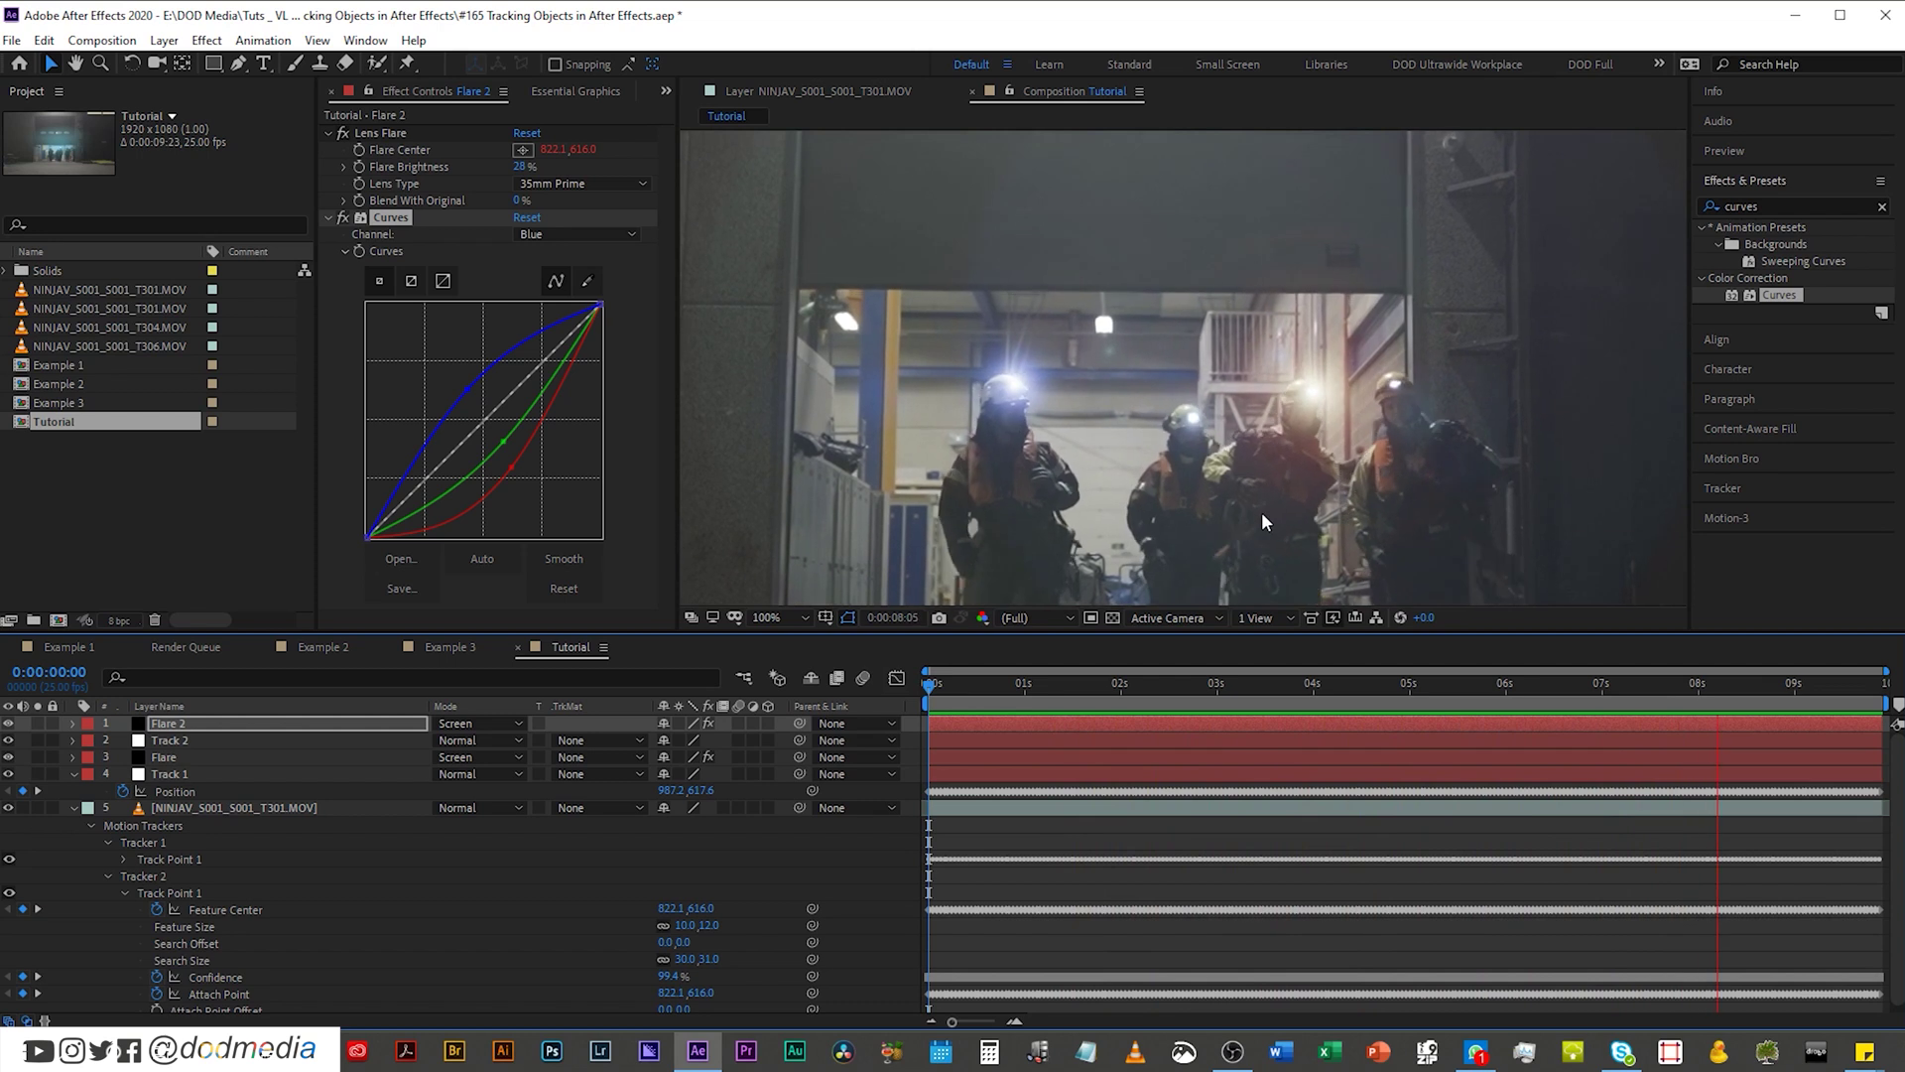
Step: Preview the comp and compare the blue Curves tint on Flare 2 and the original Flare
key("space")
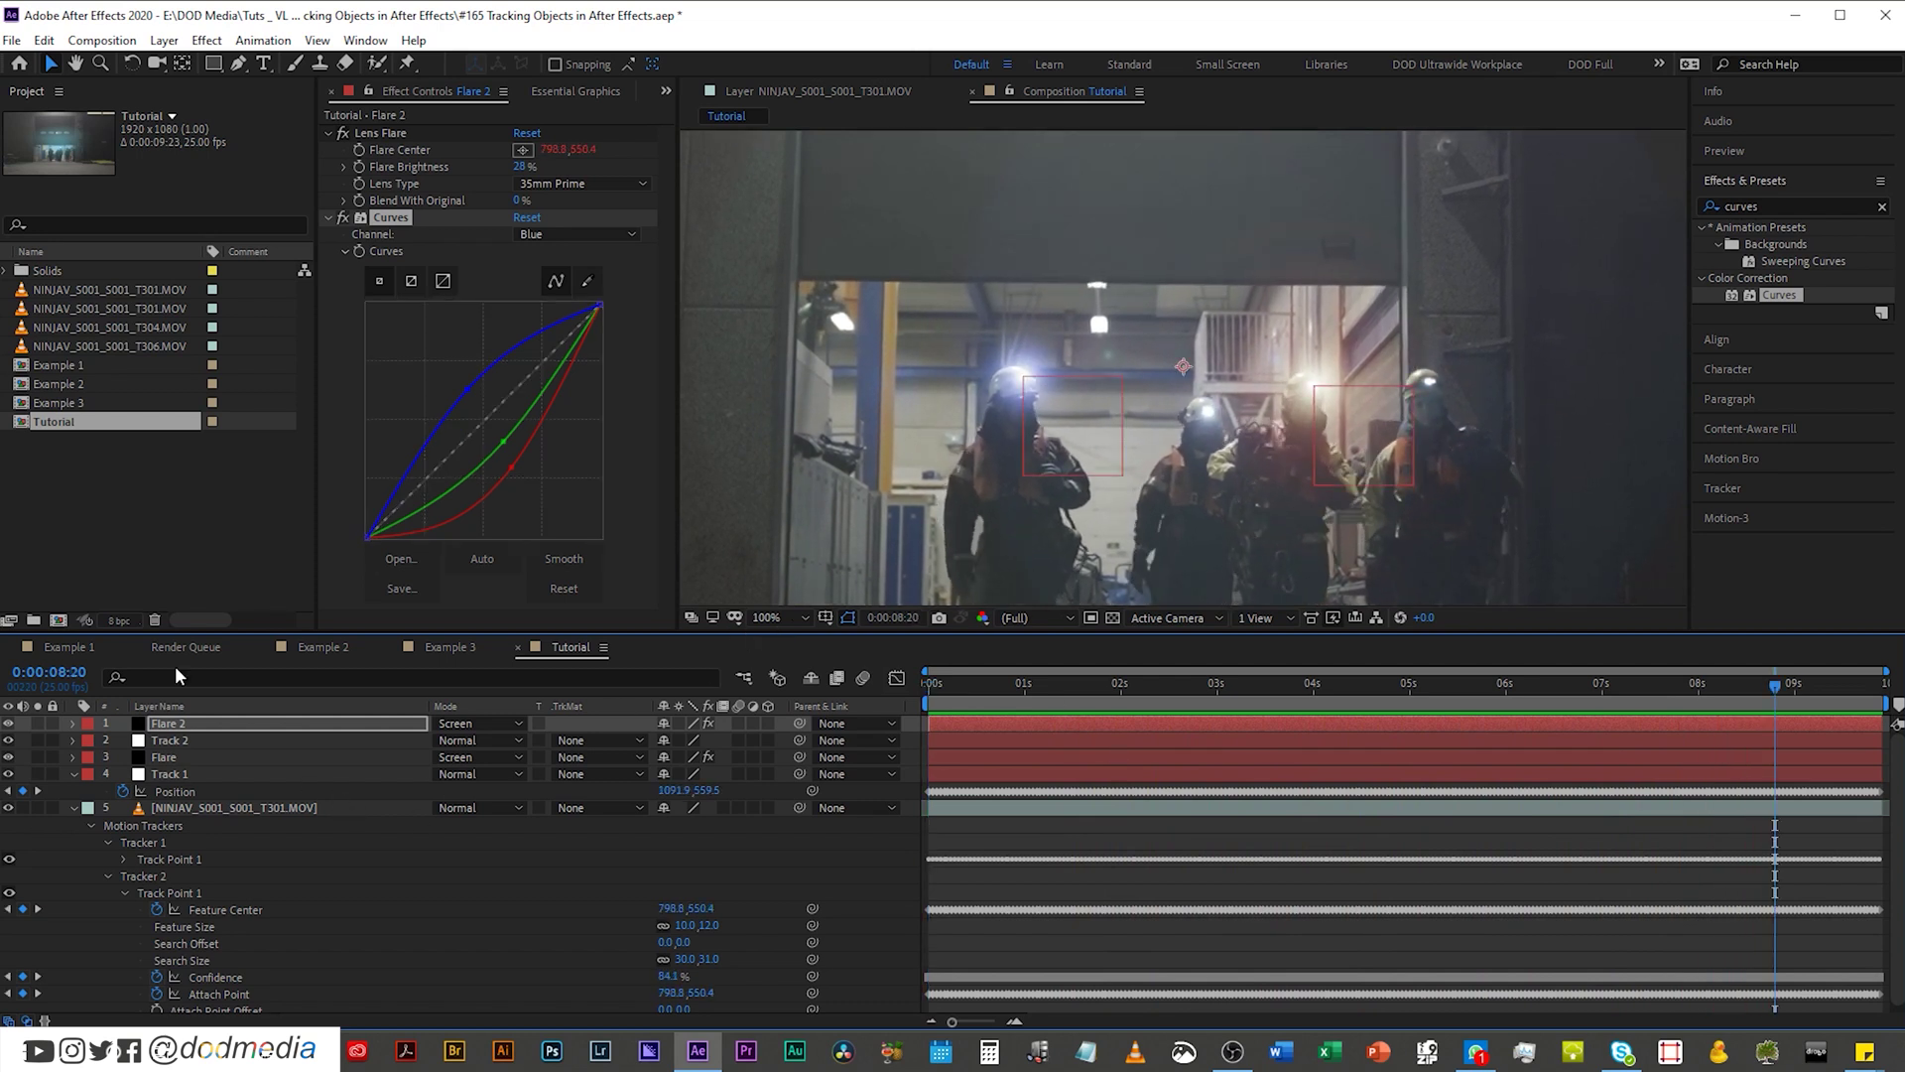
left_click(390, 215)
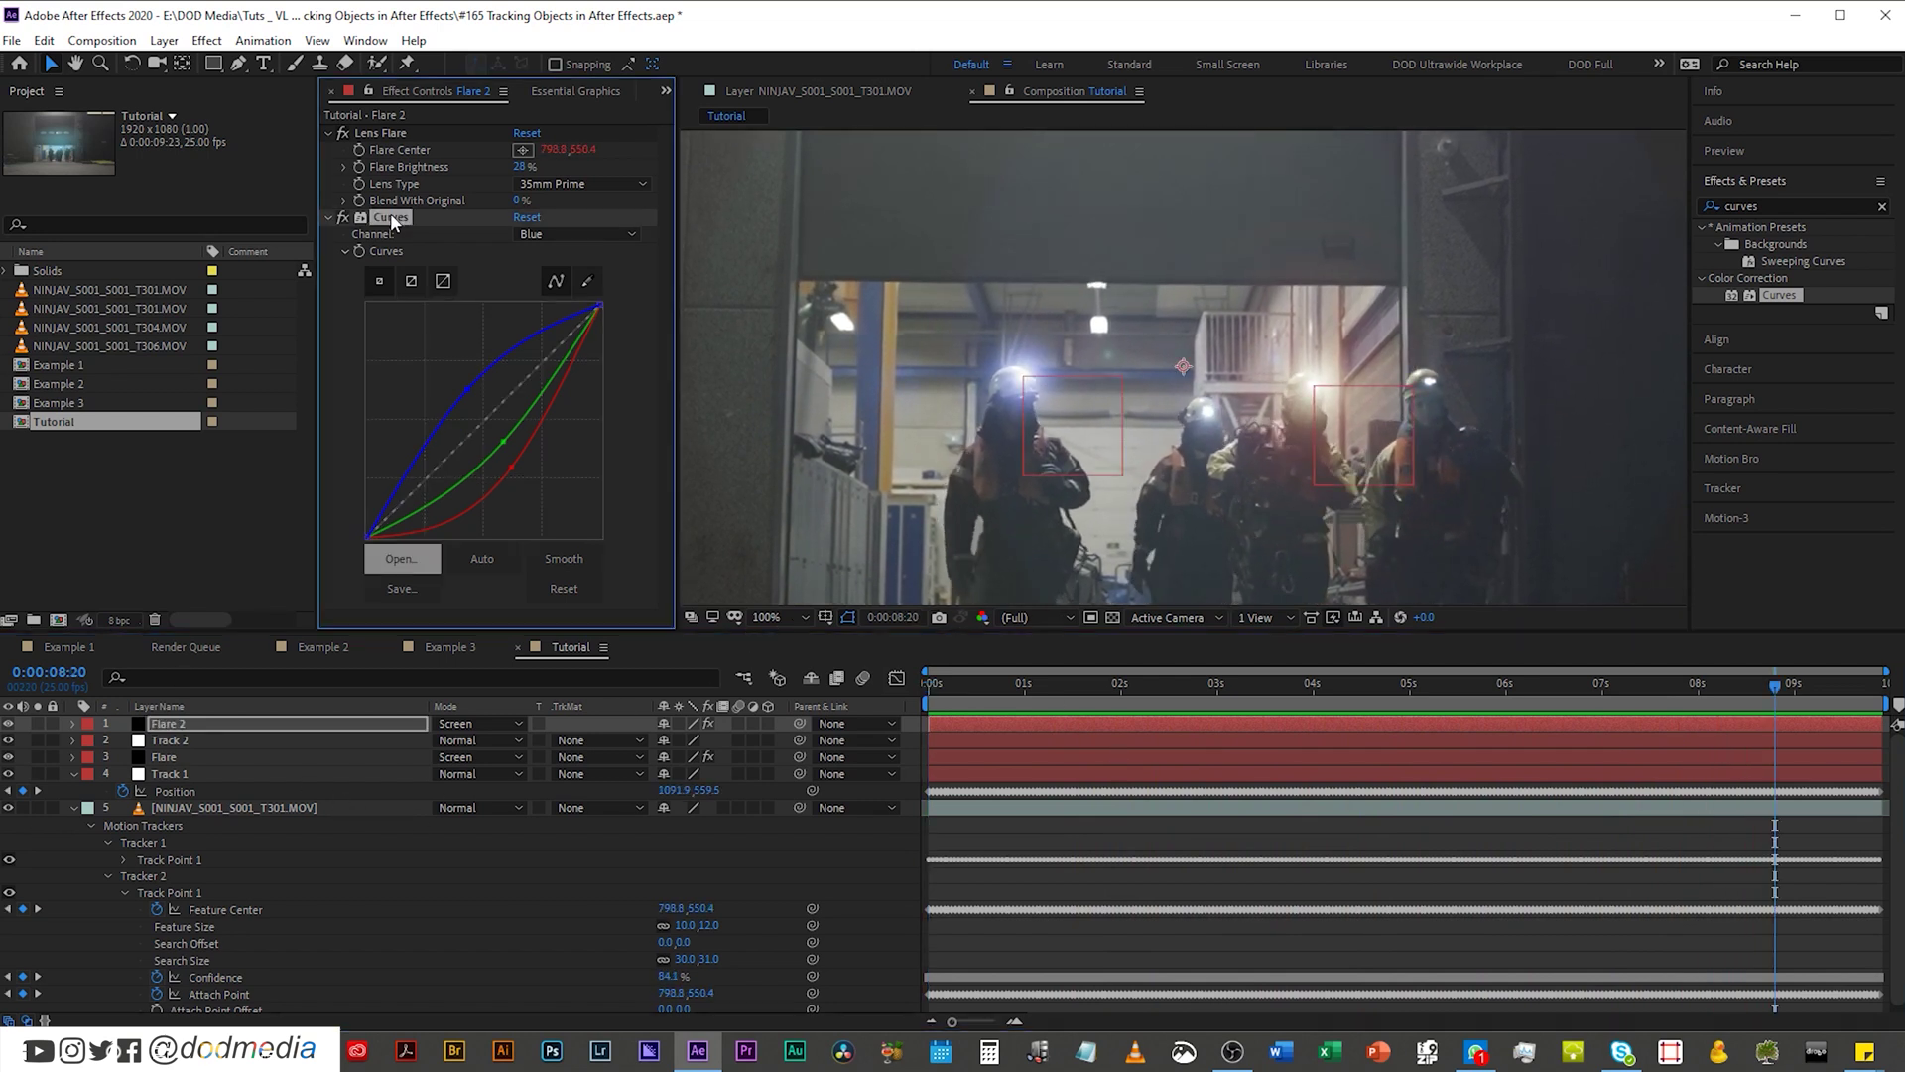
left_click(211, 756)
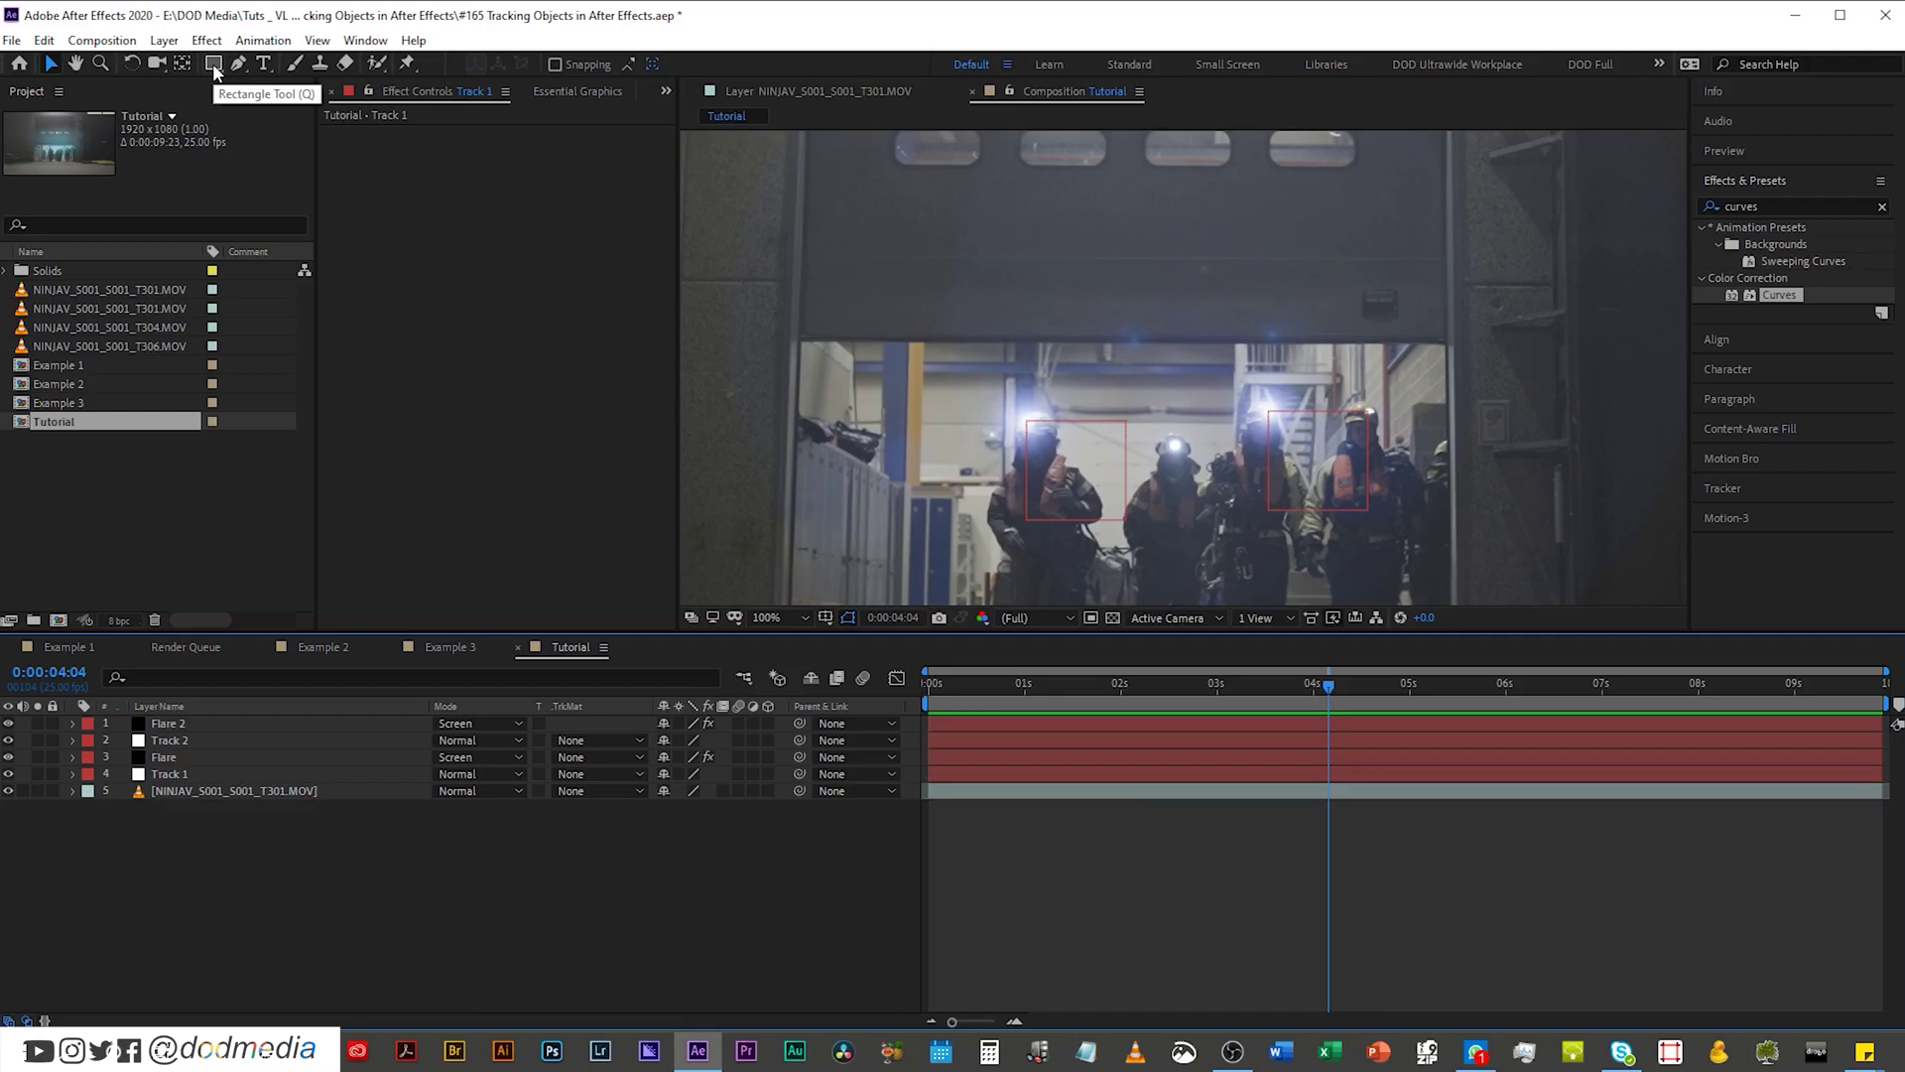
Step: Draw a thin flat ellipse across the top of the doorway as Shape Layer 1
left_click_drag(214, 69, 268, 111)
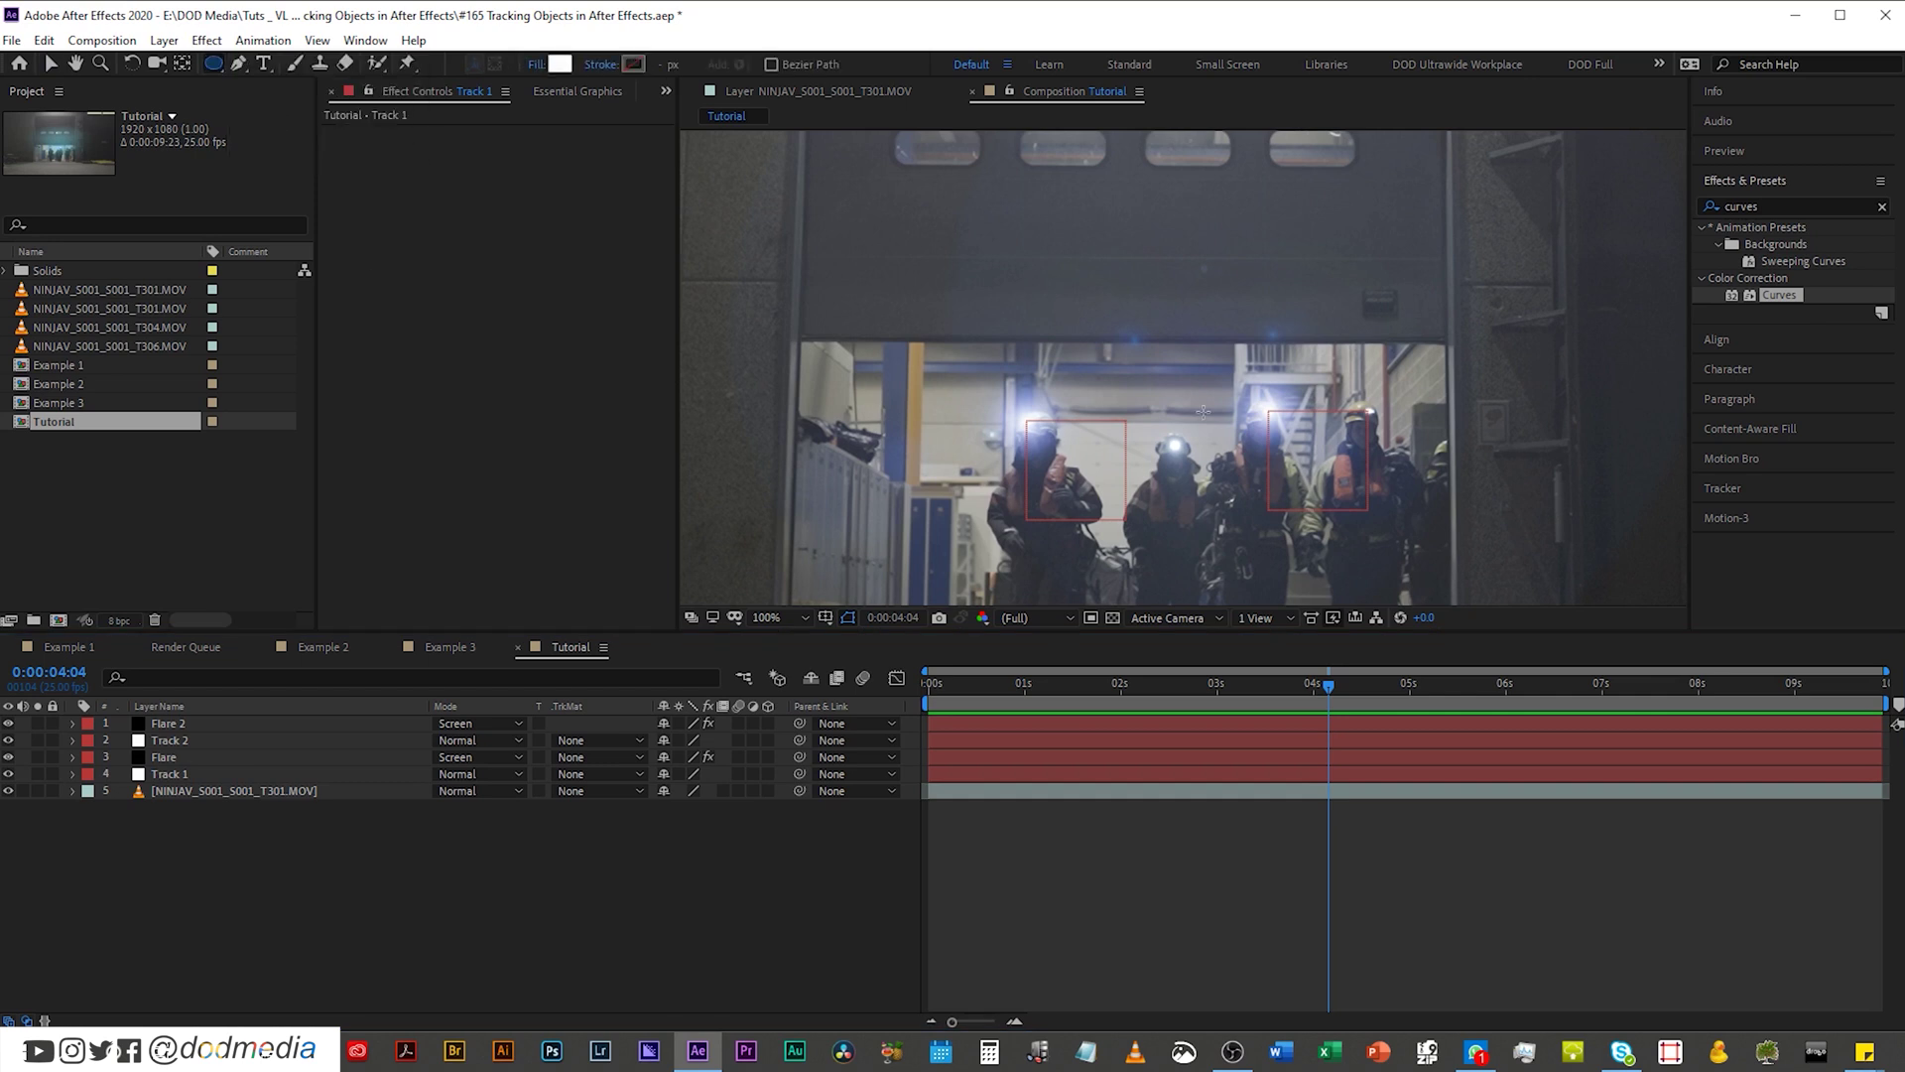
left_click_drag(859, 339, 1288, 333)
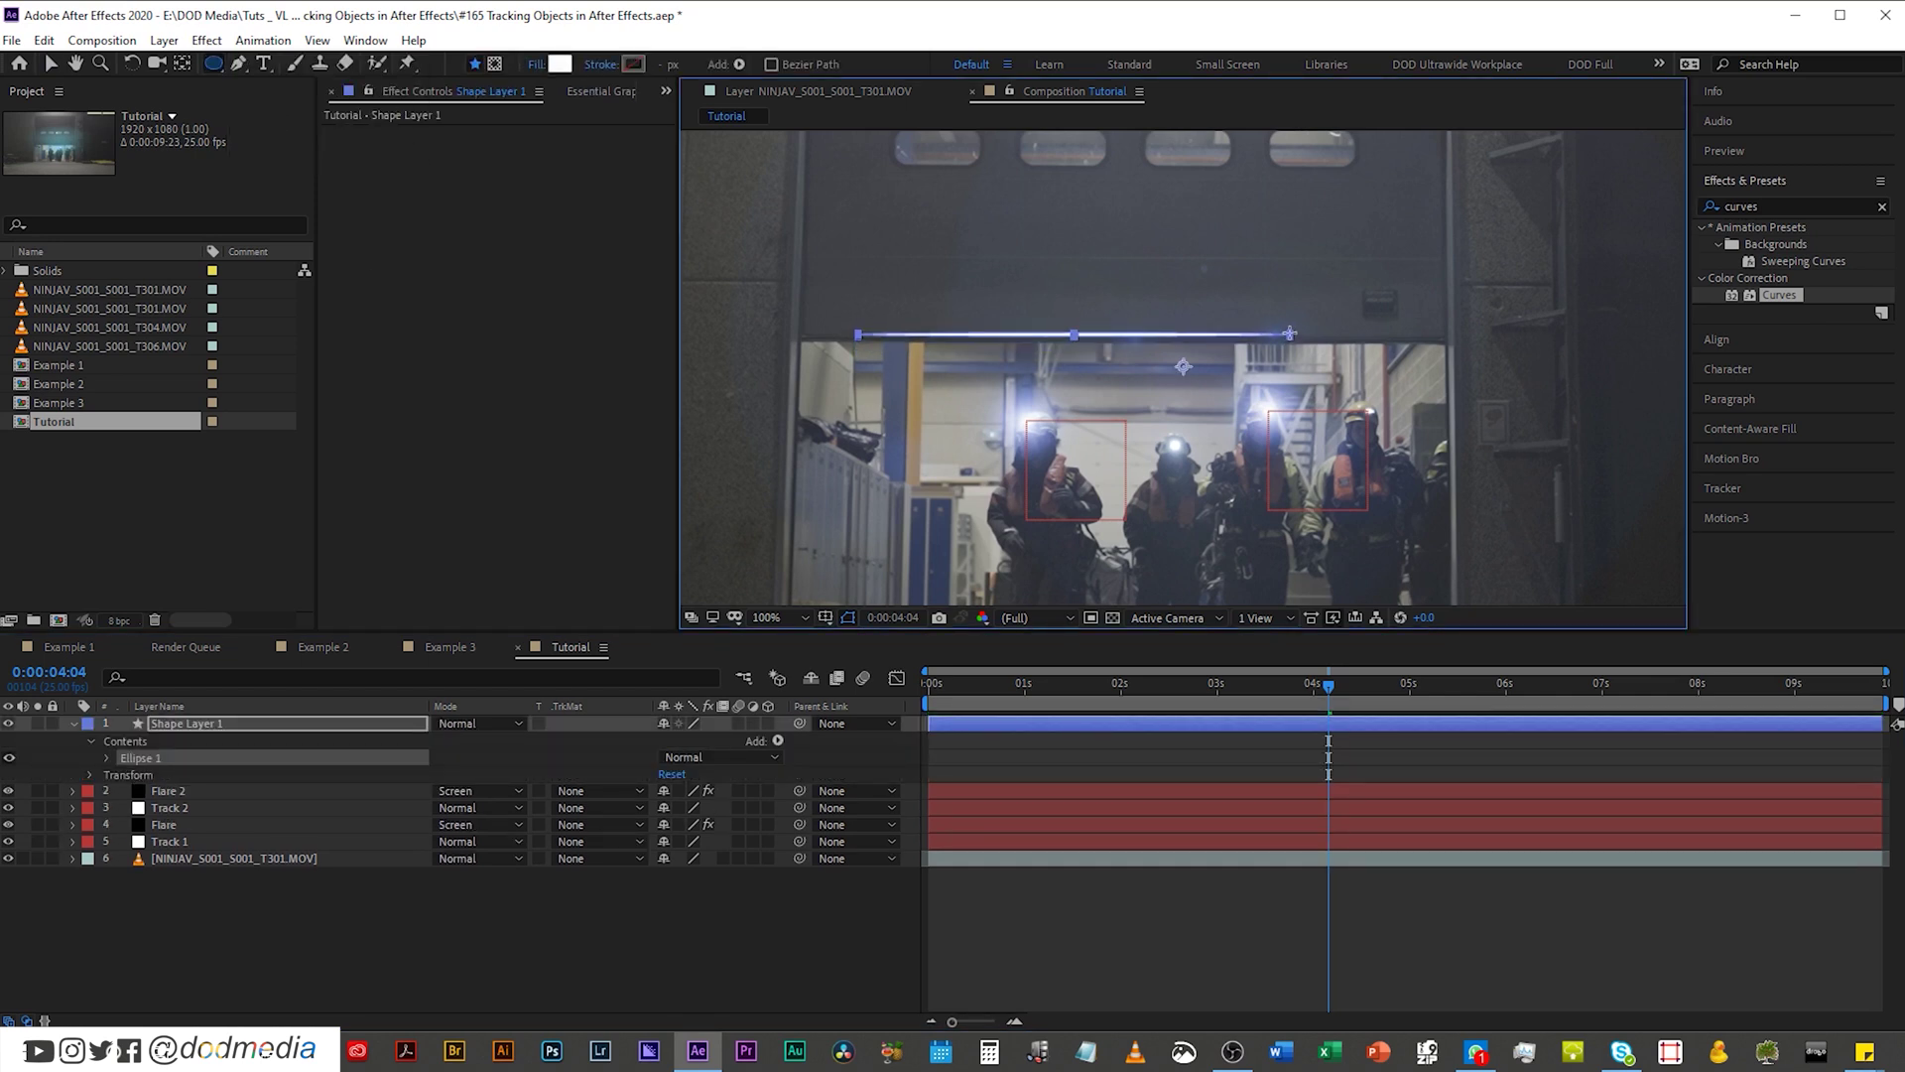
left_click(193, 731)
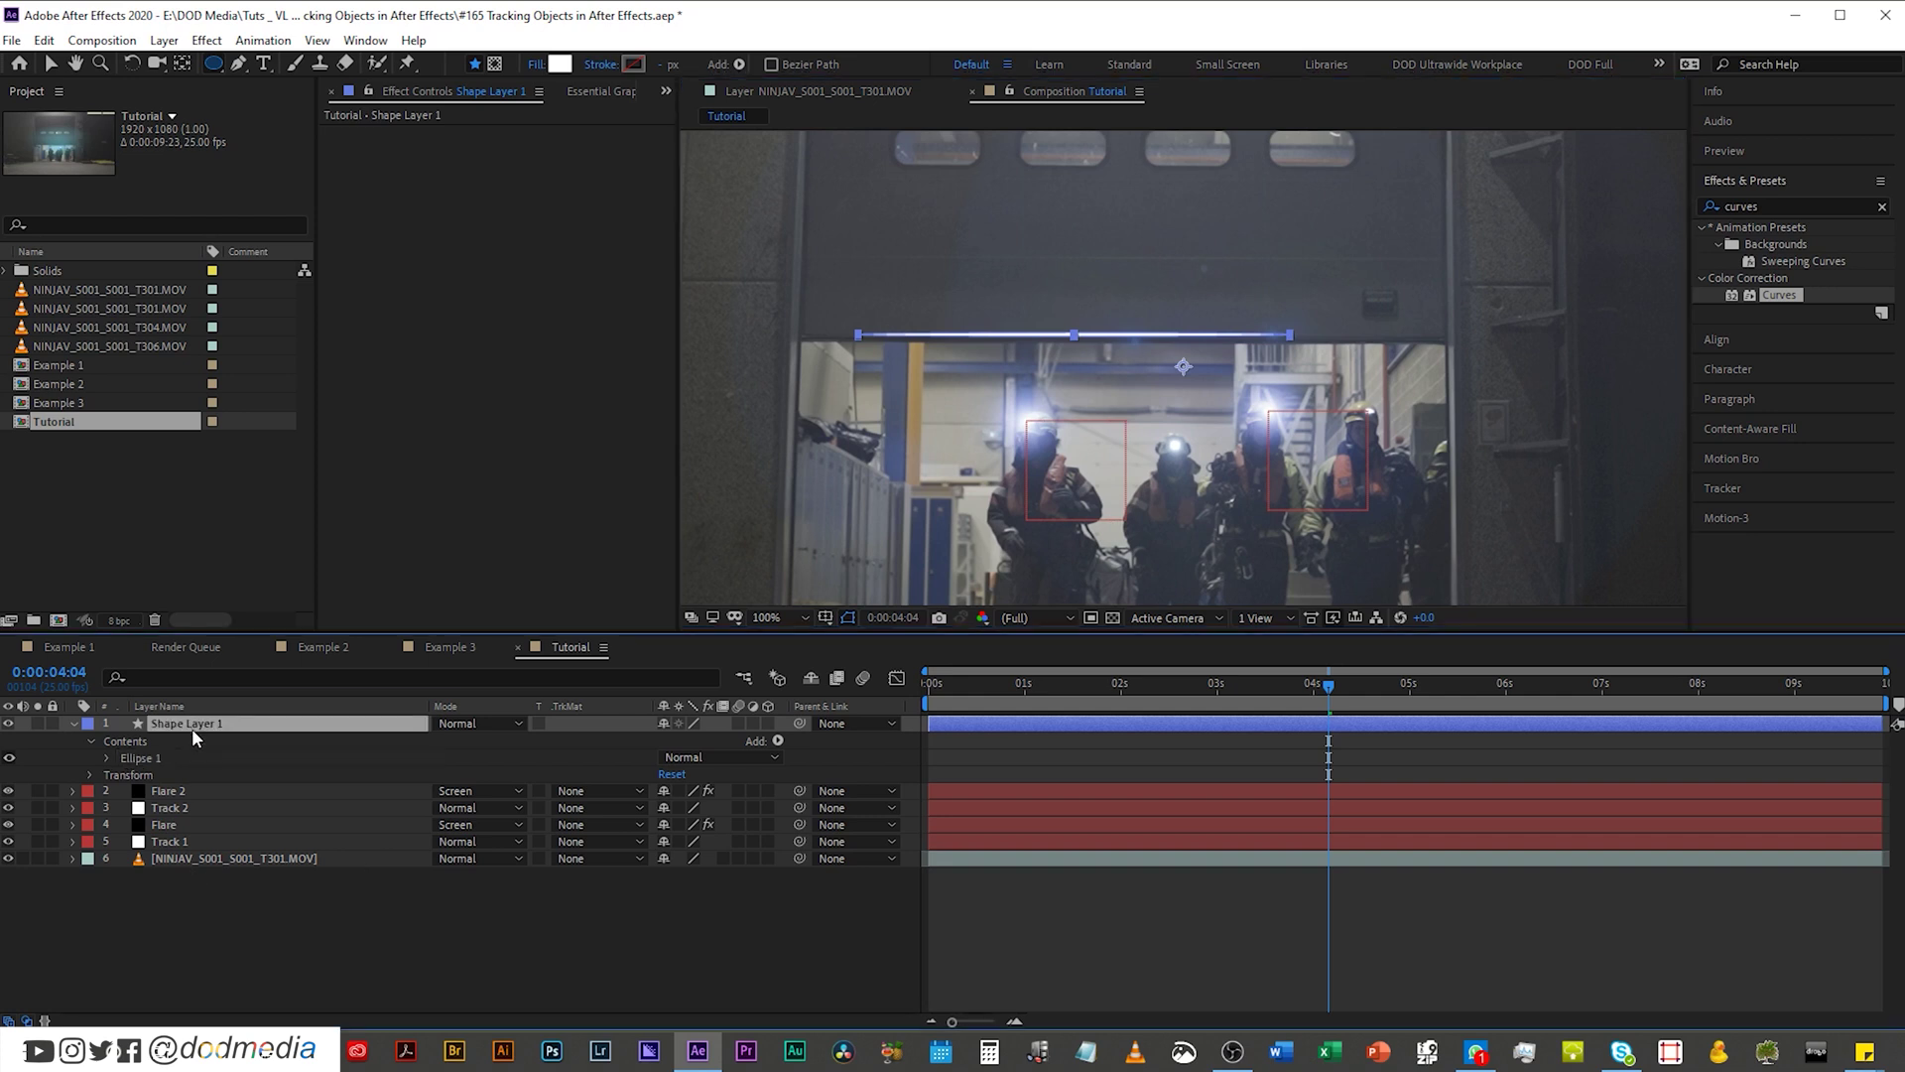
left_click(182, 65)
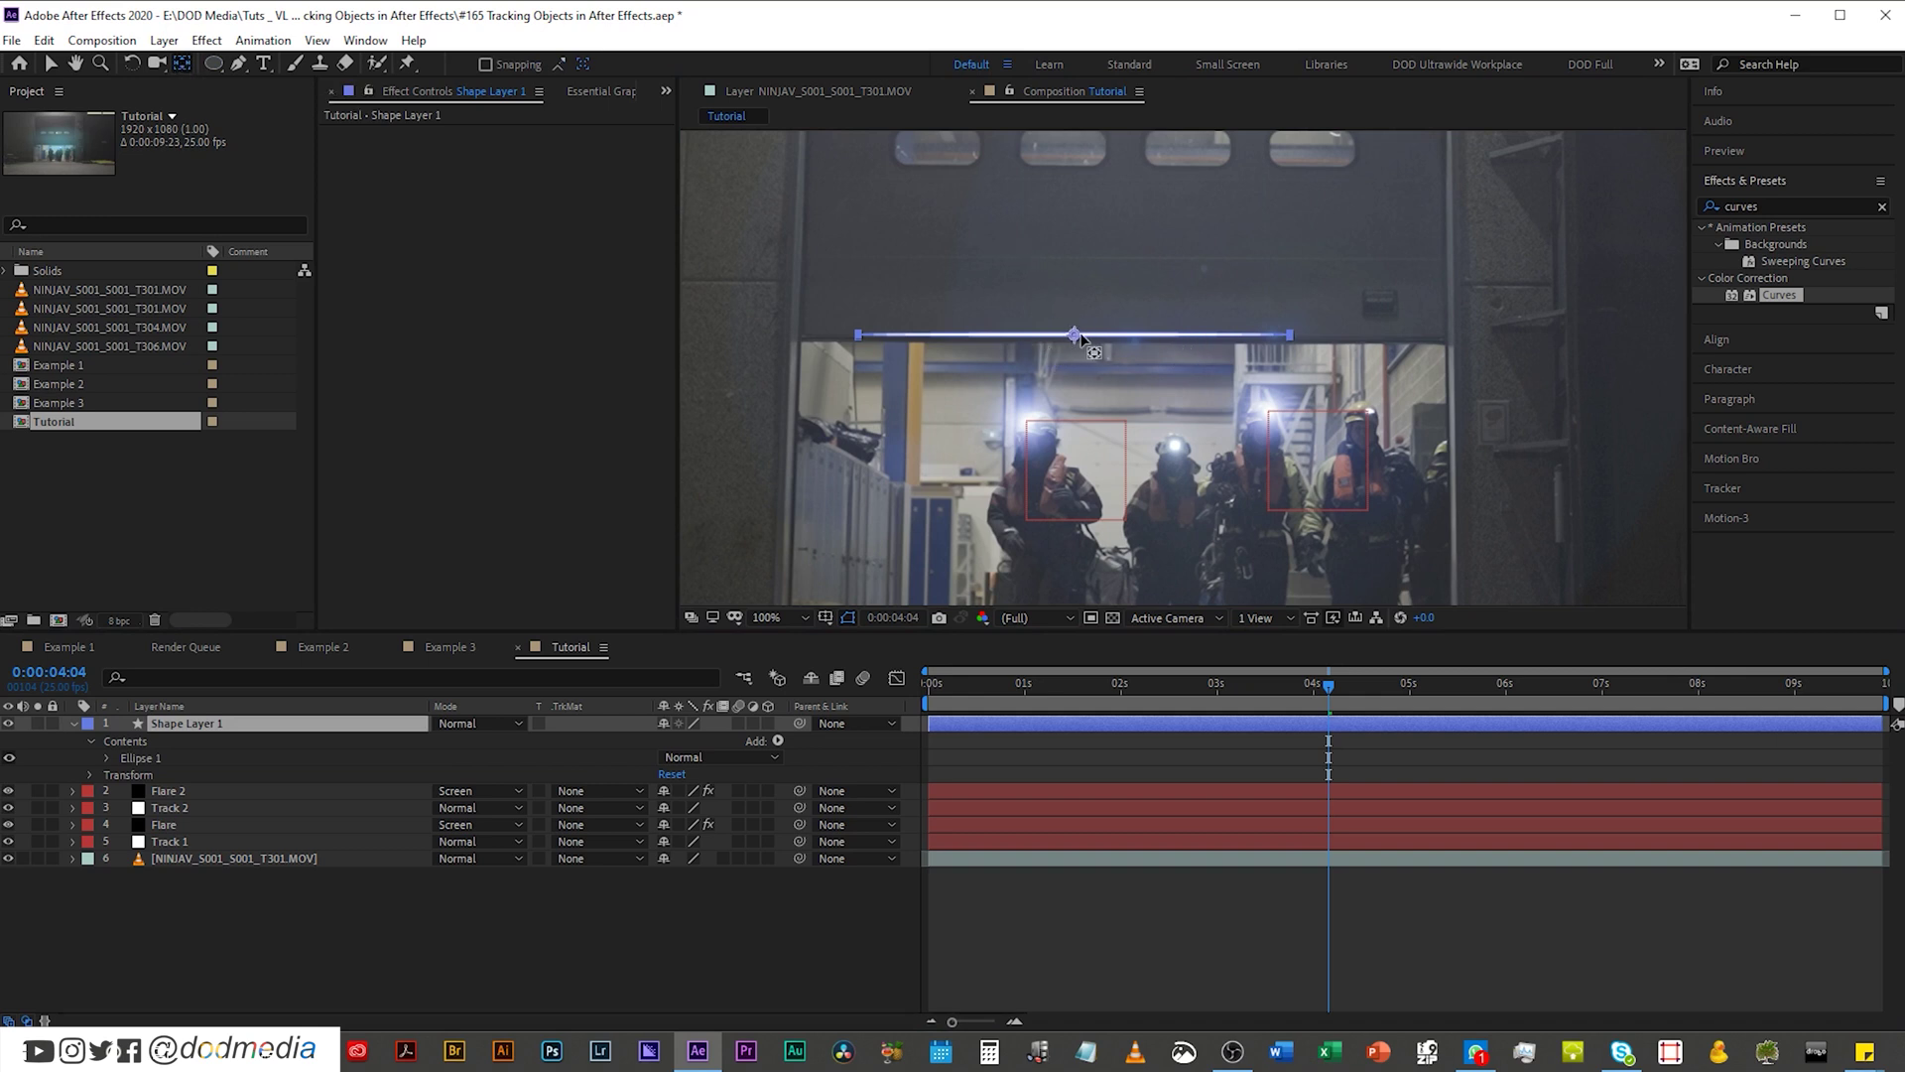
Step: Apply the Glow effect to the streak shape layer
left_click(213, 728)
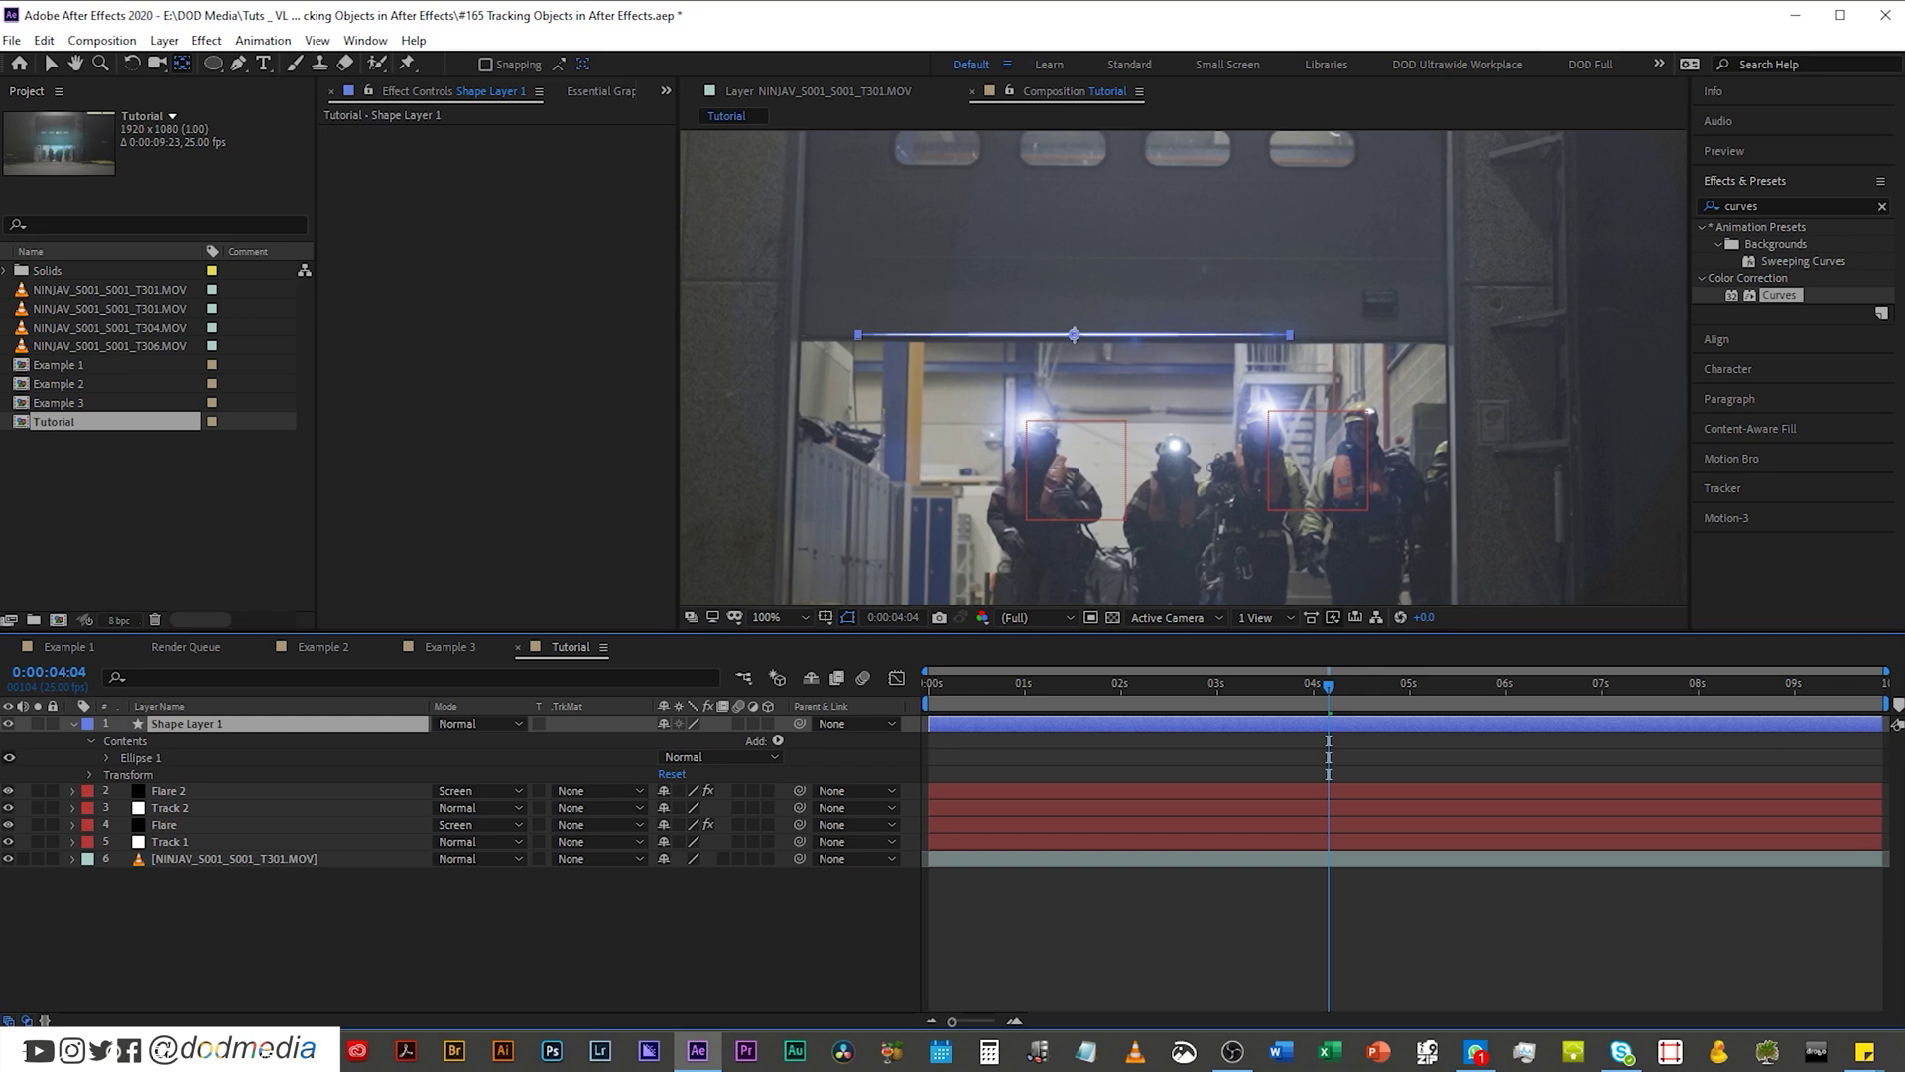
left_click(1817, 209)
type("glow")
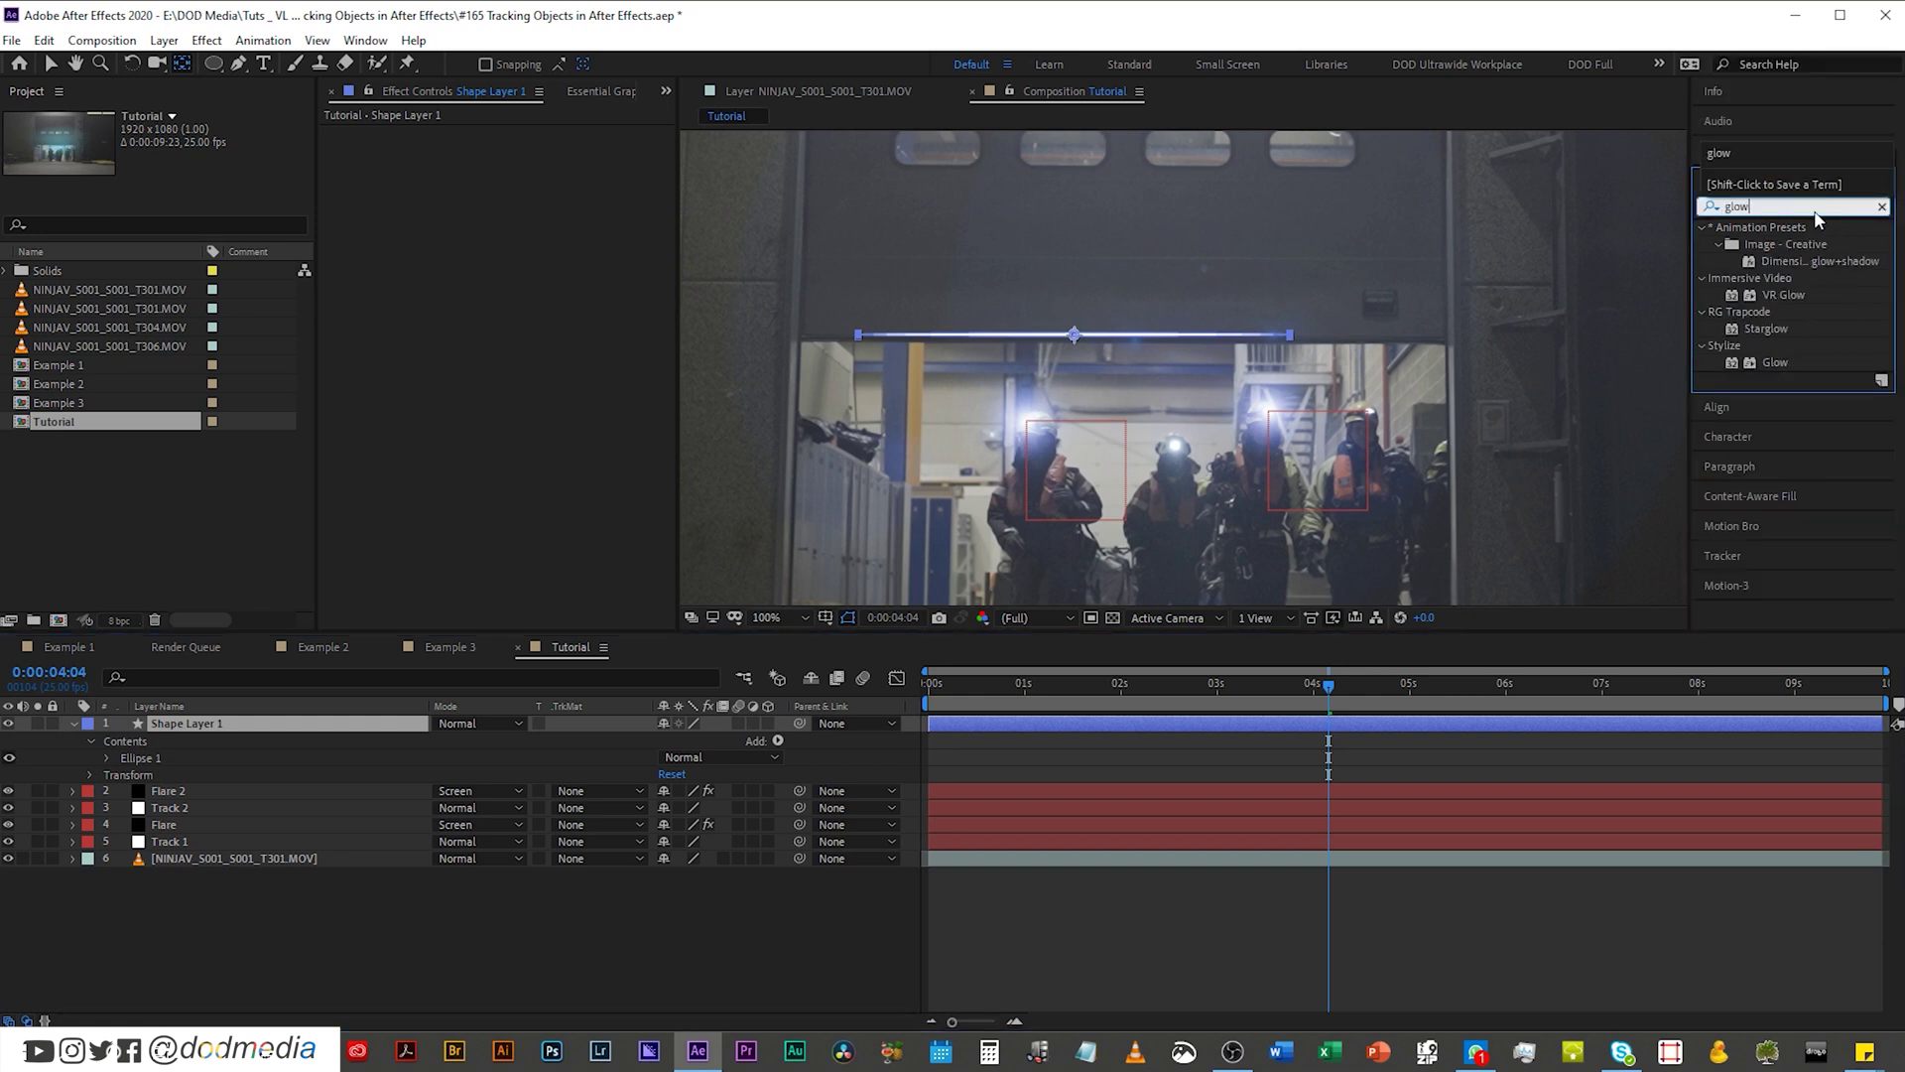
double_click(1774, 362)
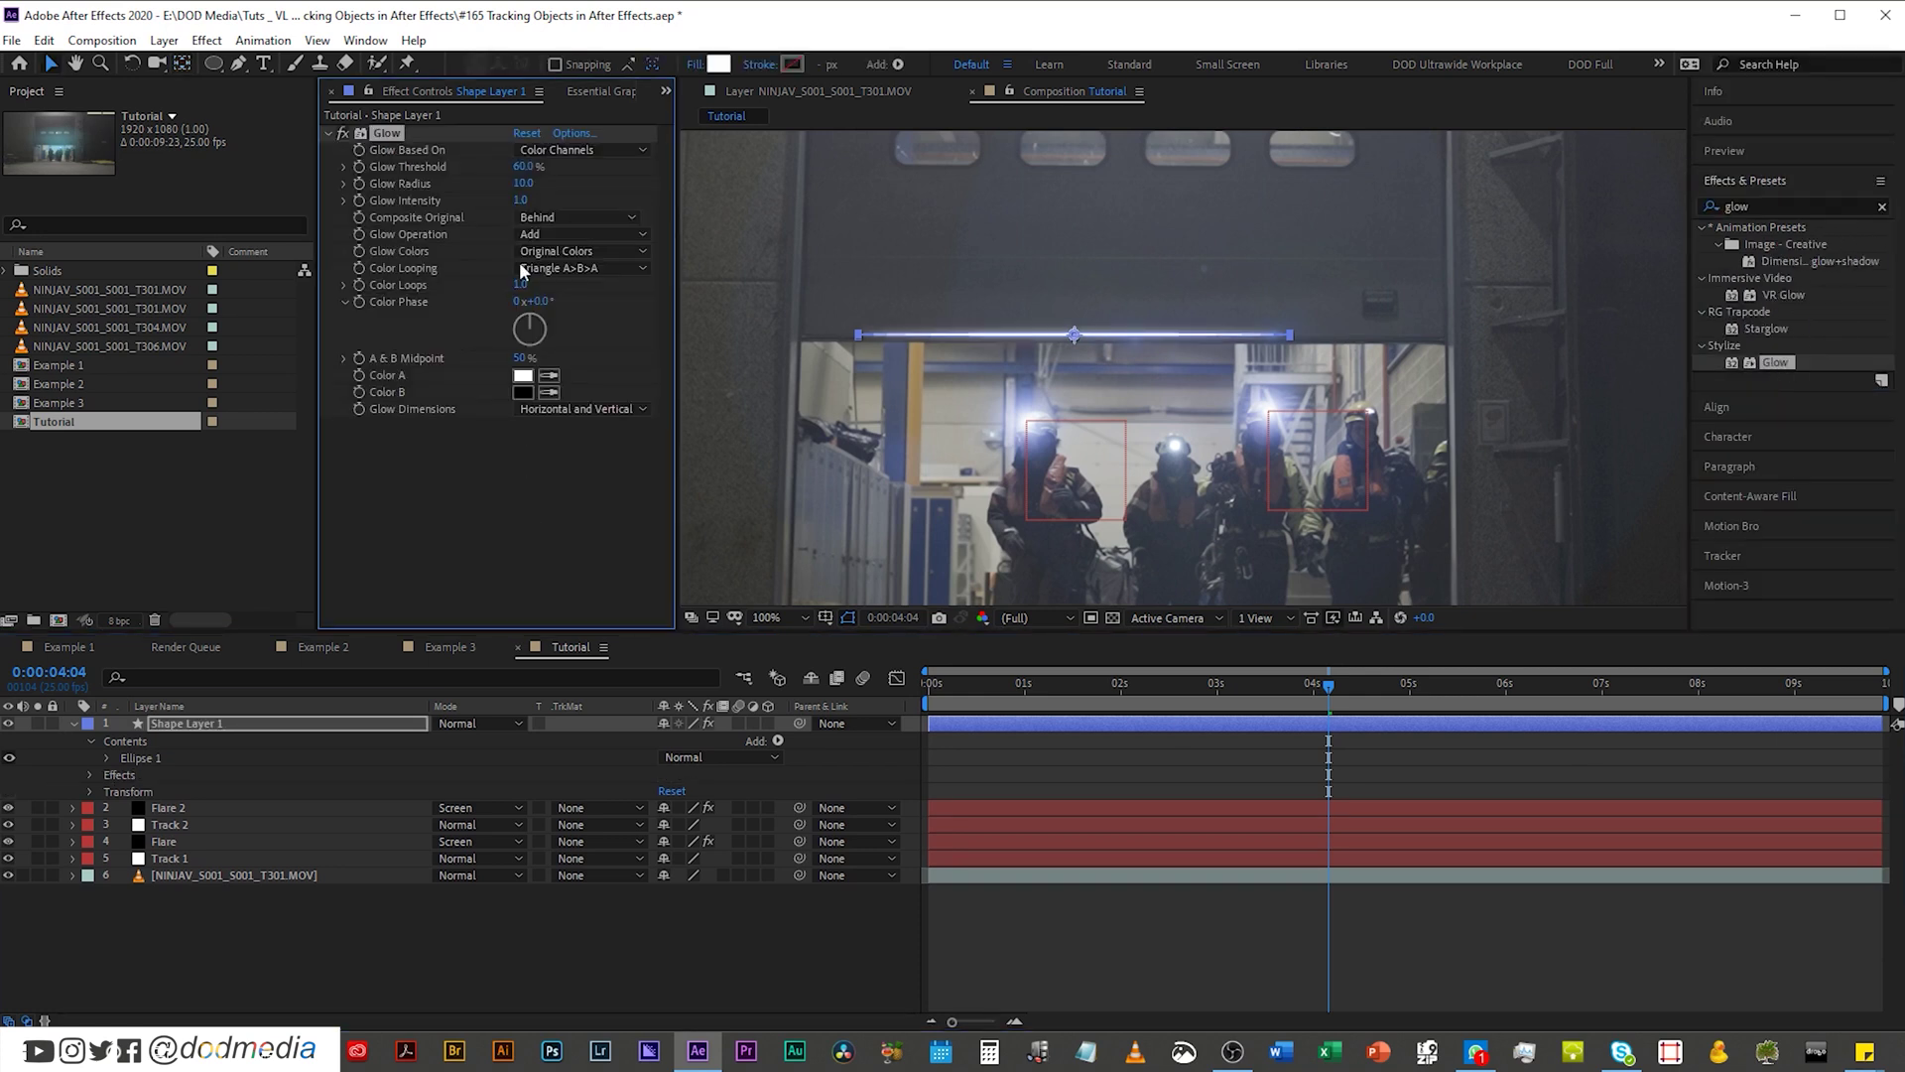
Step: Copy Flare 2's blue Curves effect and paste it onto the streak
key("ctrl+Down")
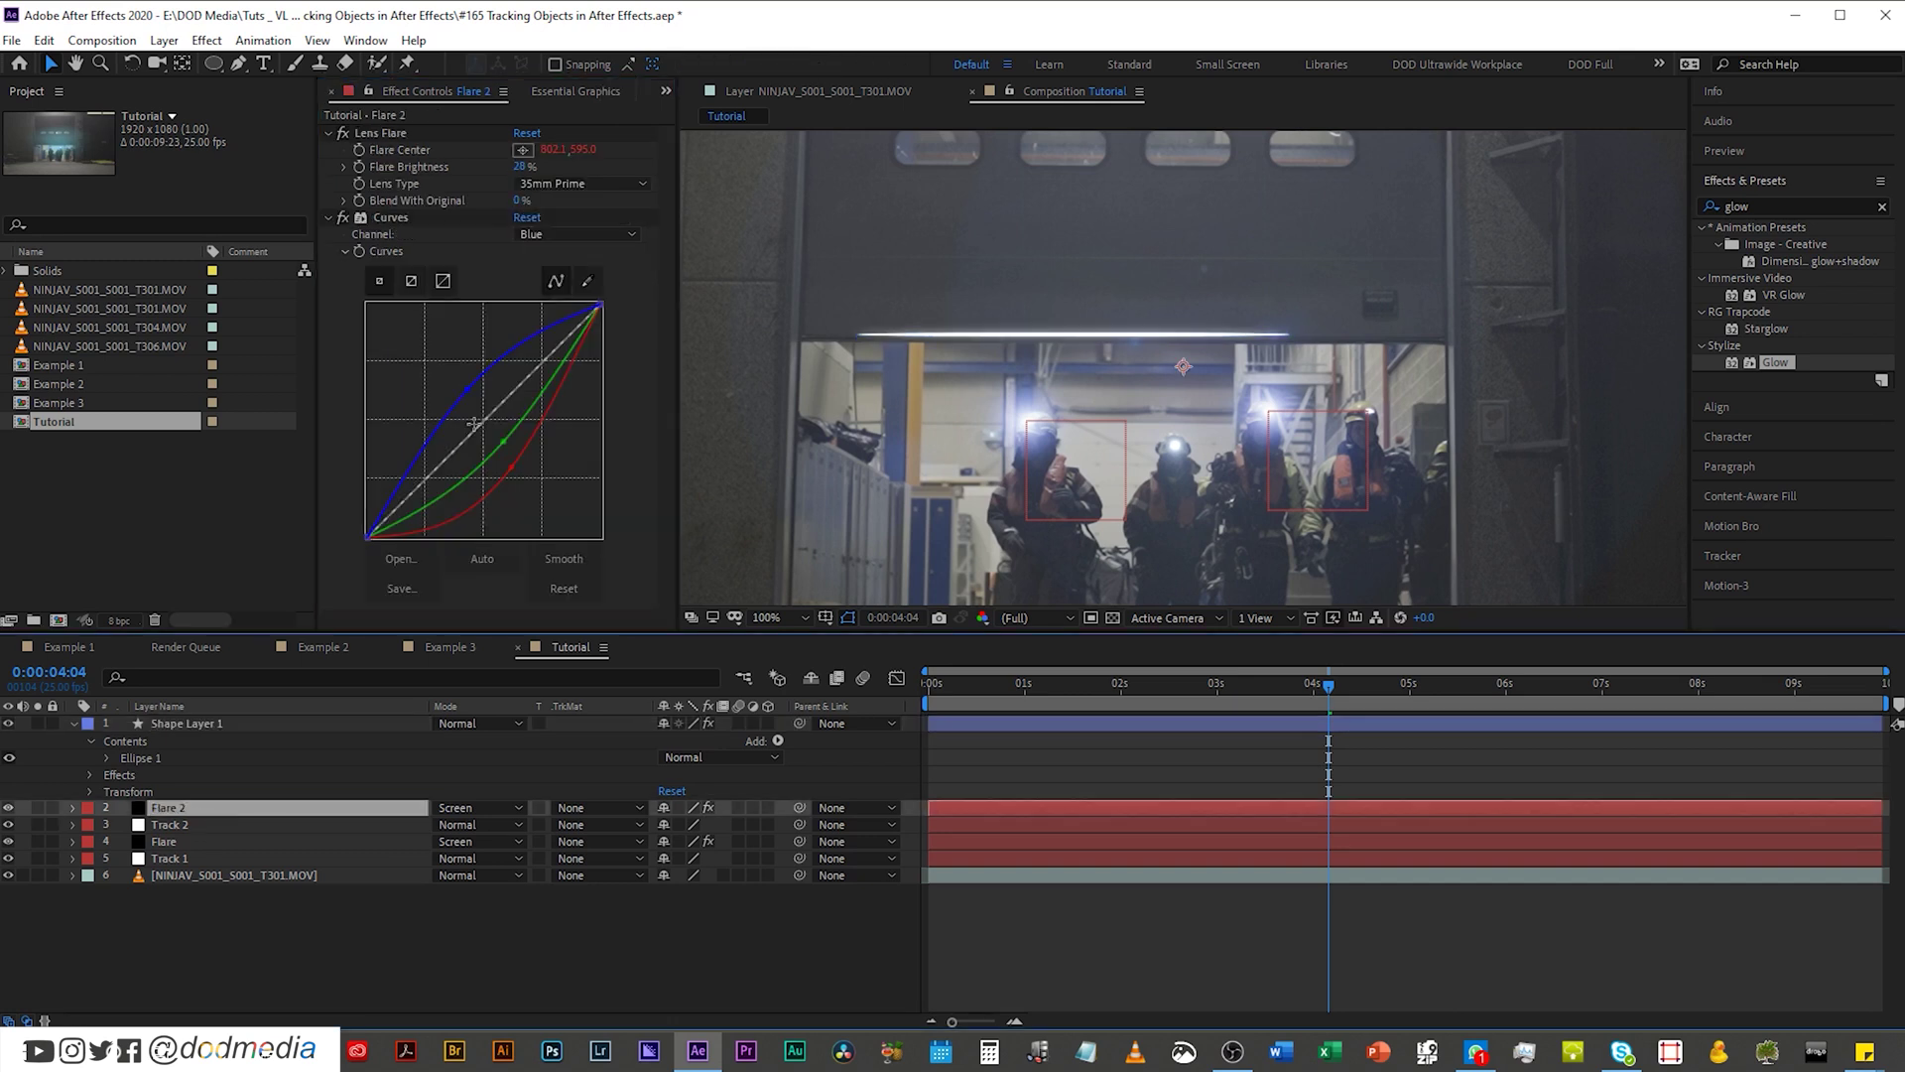
left_click(391, 218)
left_click(184, 723)
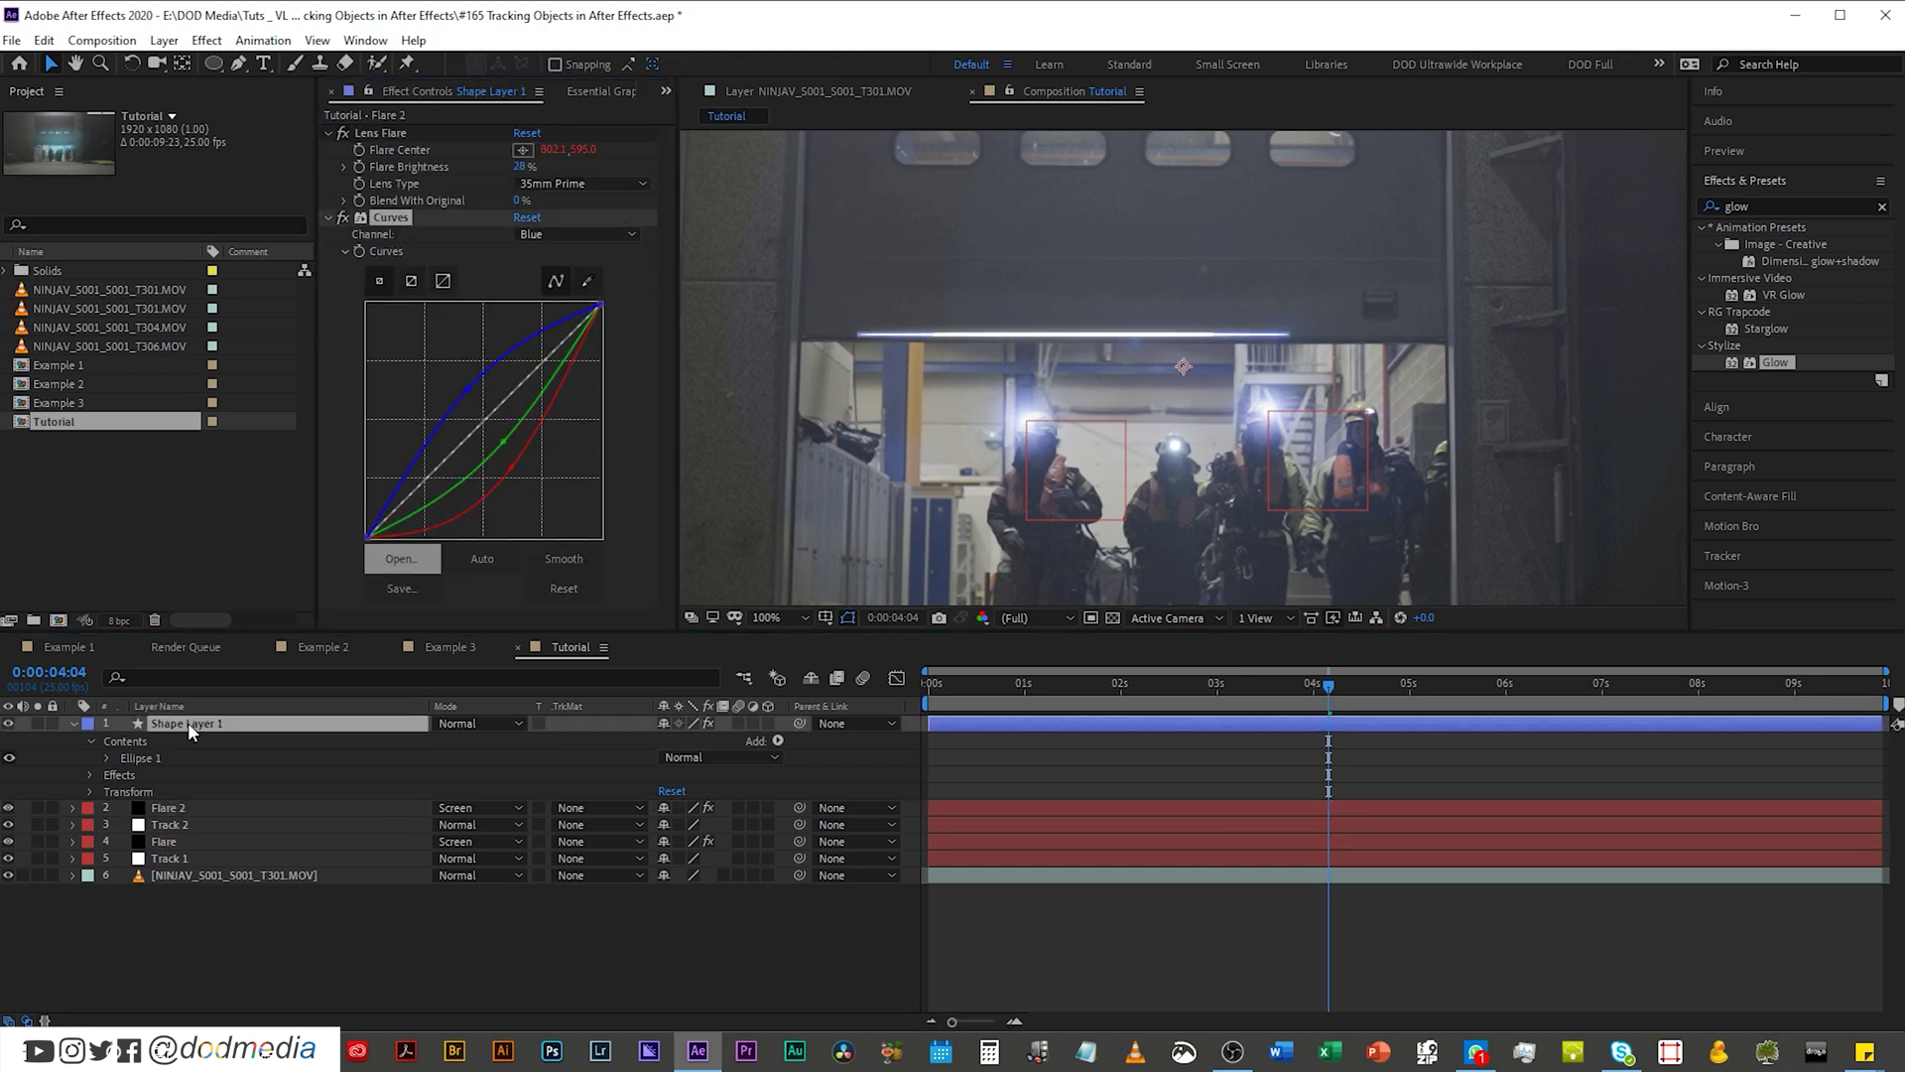
key("ctrl+v")
Step: Set the Glow's Color A to teal 01FFDE and start changing the streak's blend mode
left_click(522, 375)
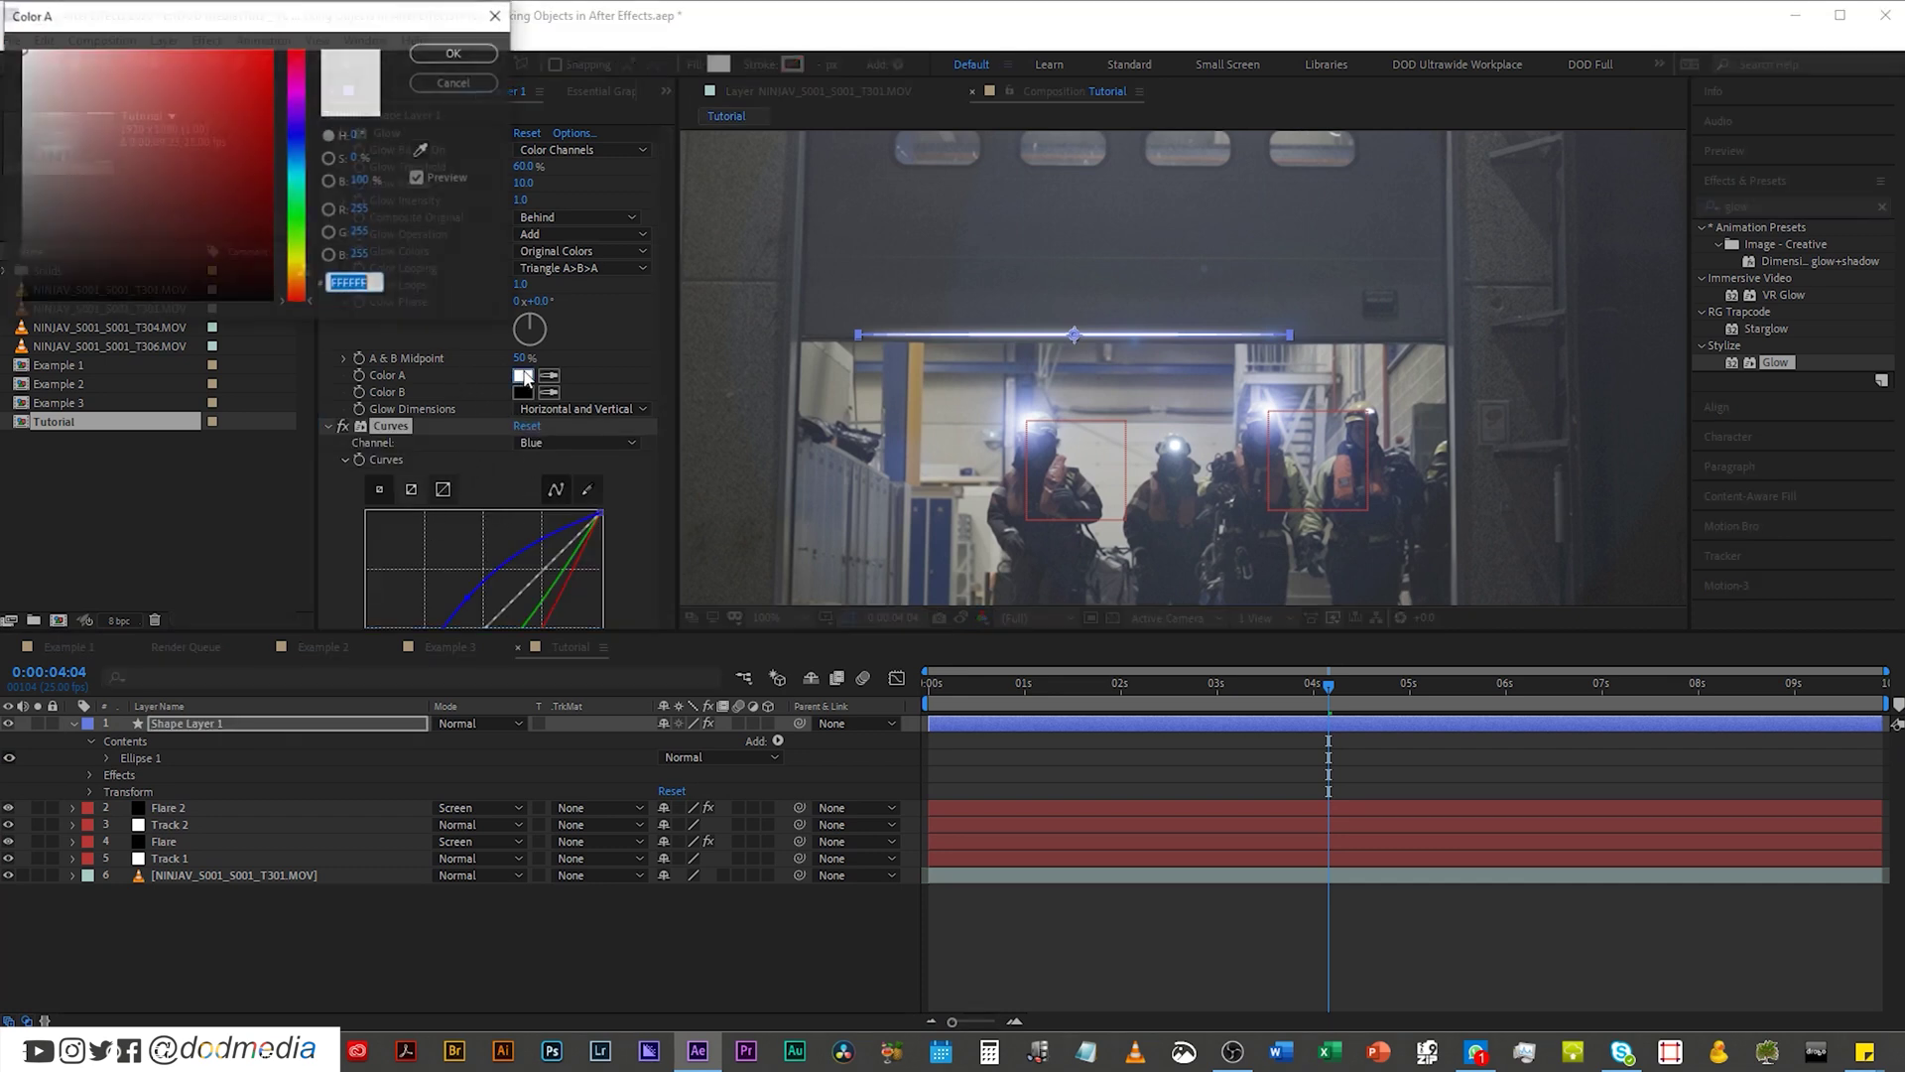
left_click(298, 179)
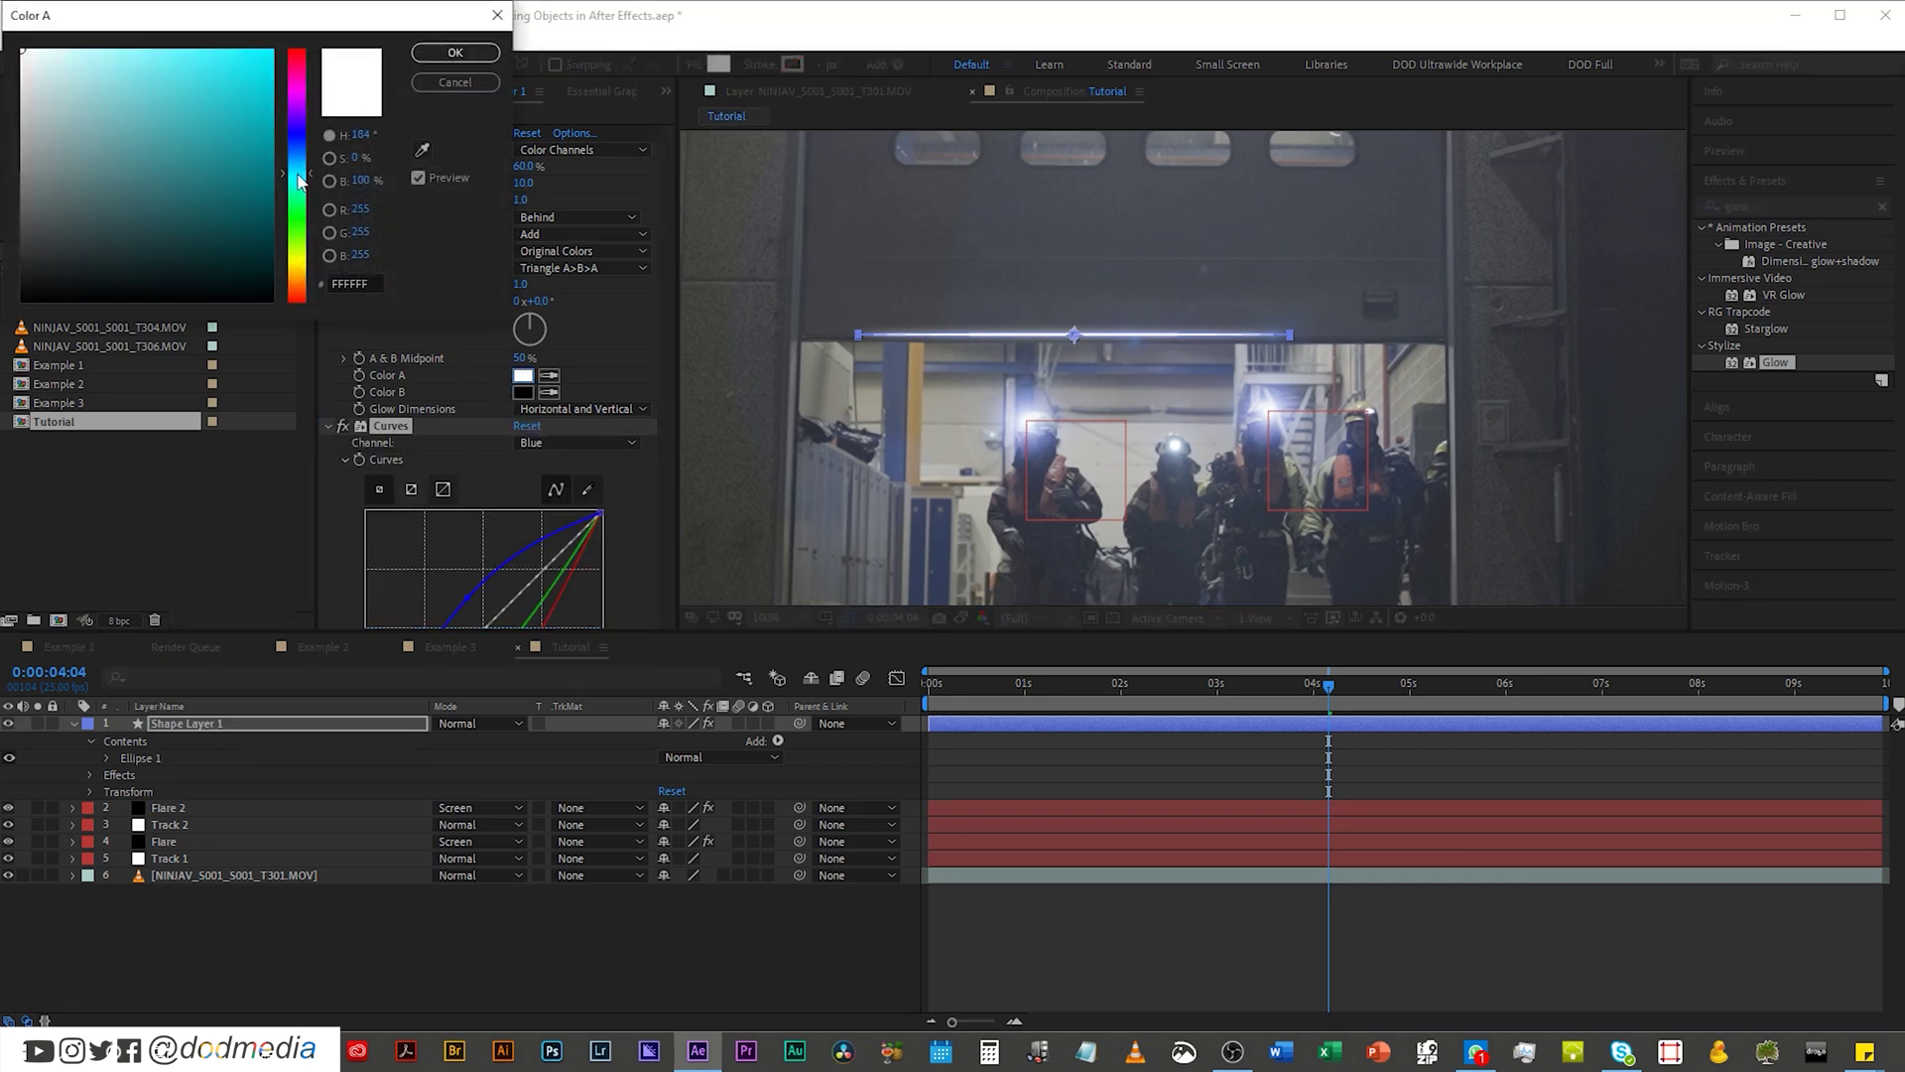
left_click_drag(256, 80, 262, 23)
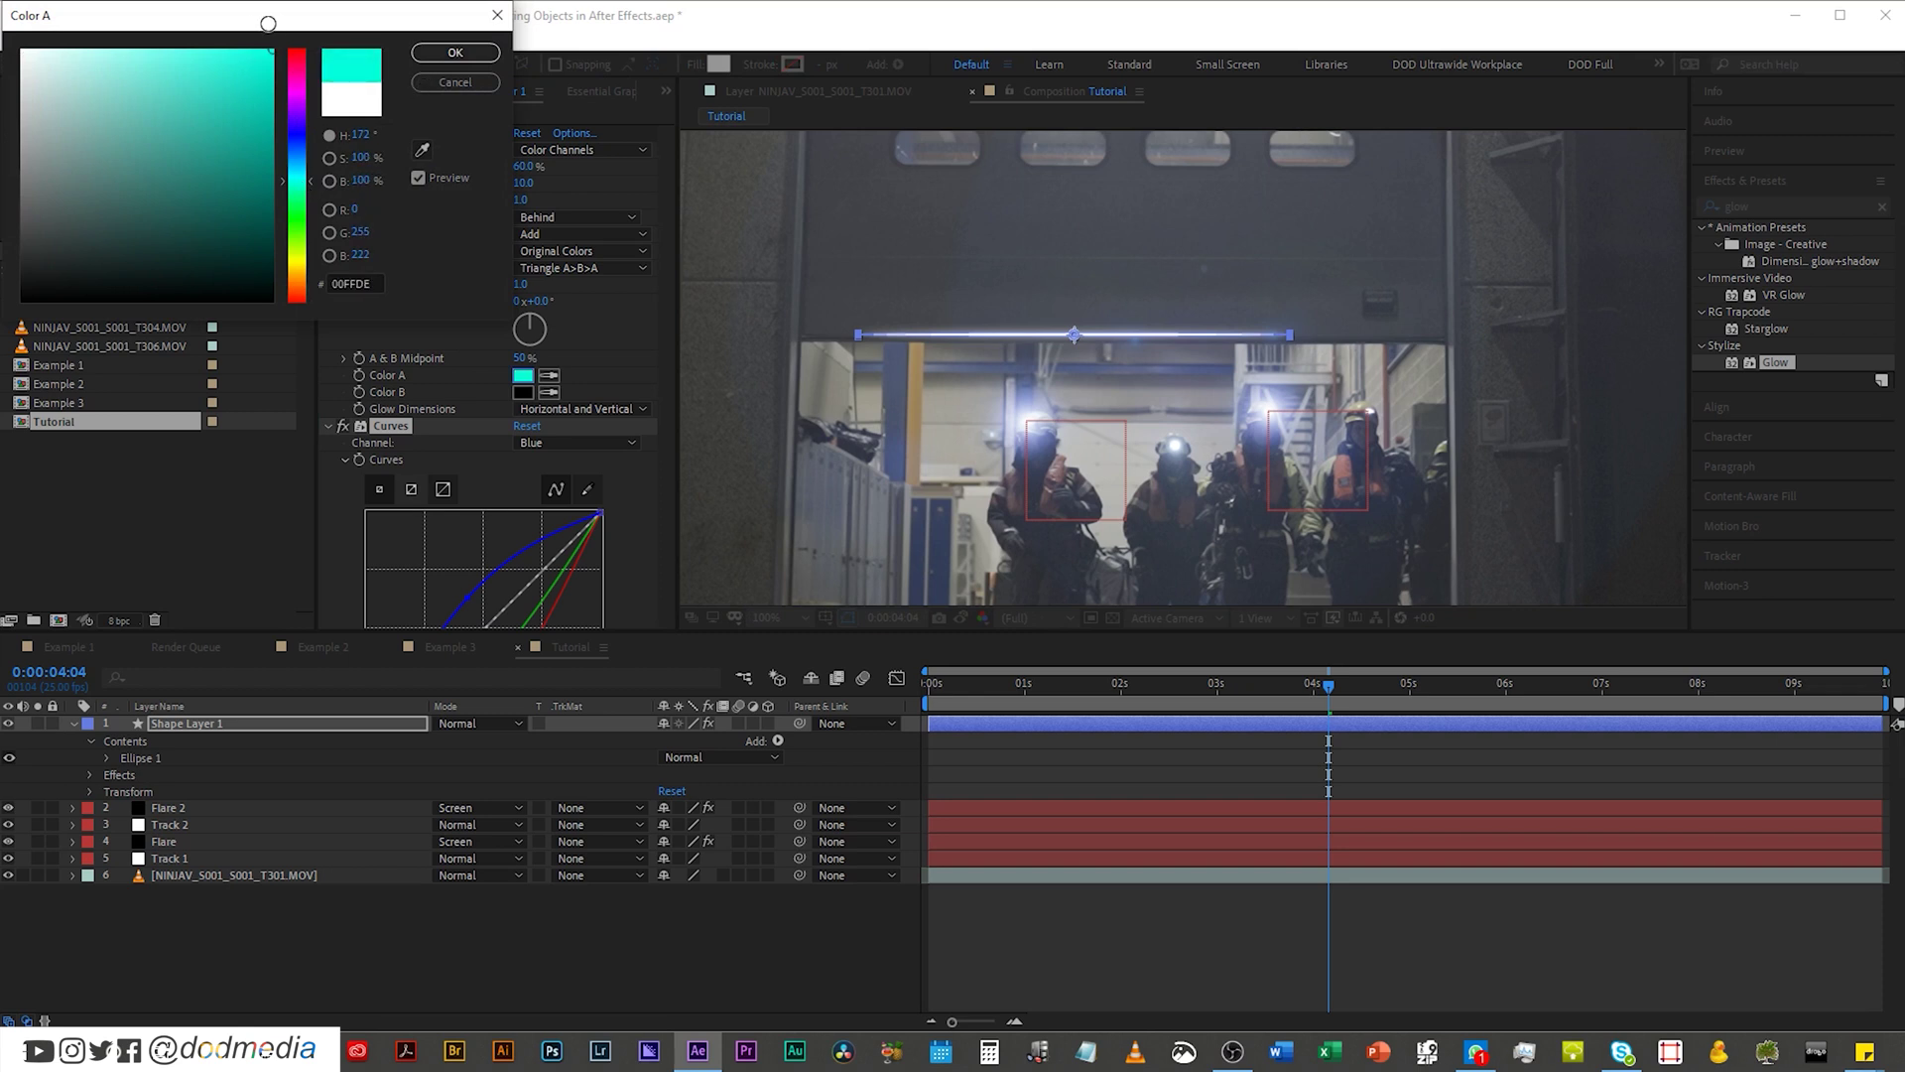
left_click(456, 52)
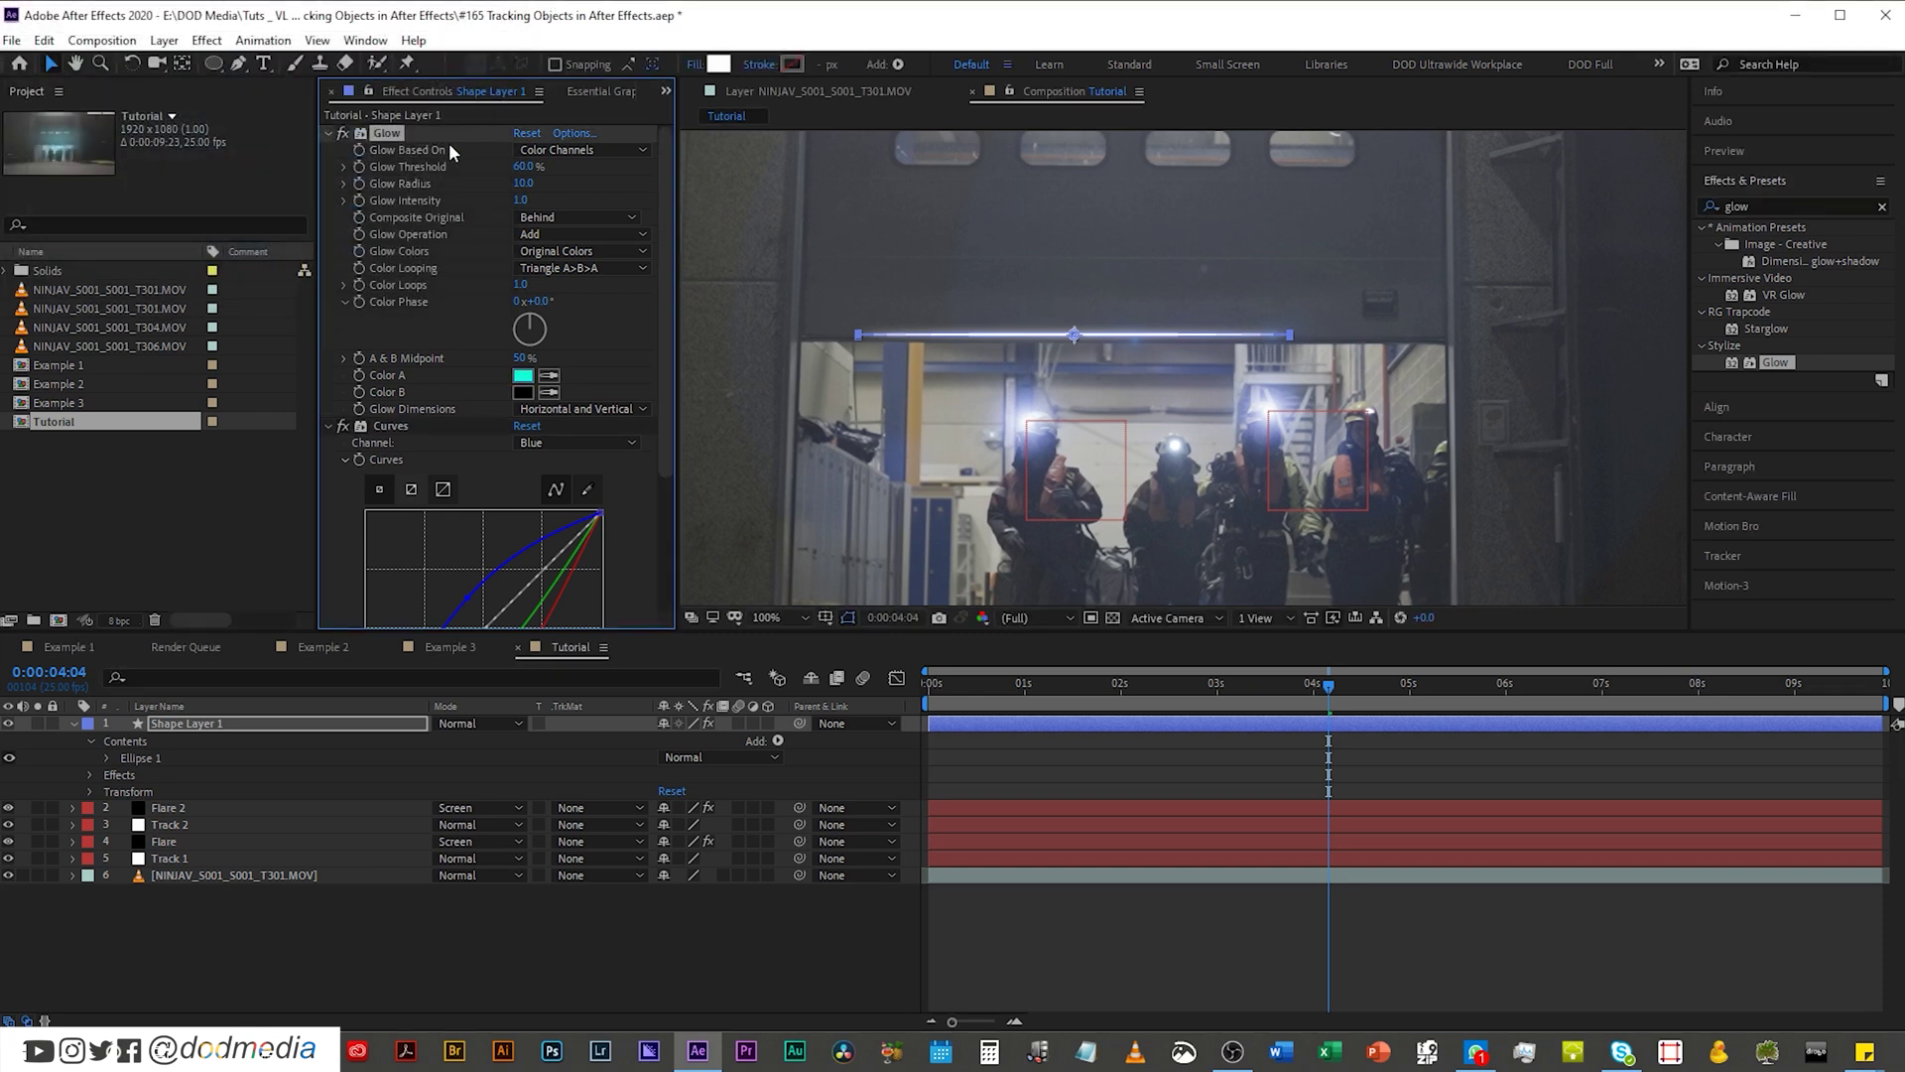
left_click(476, 723)
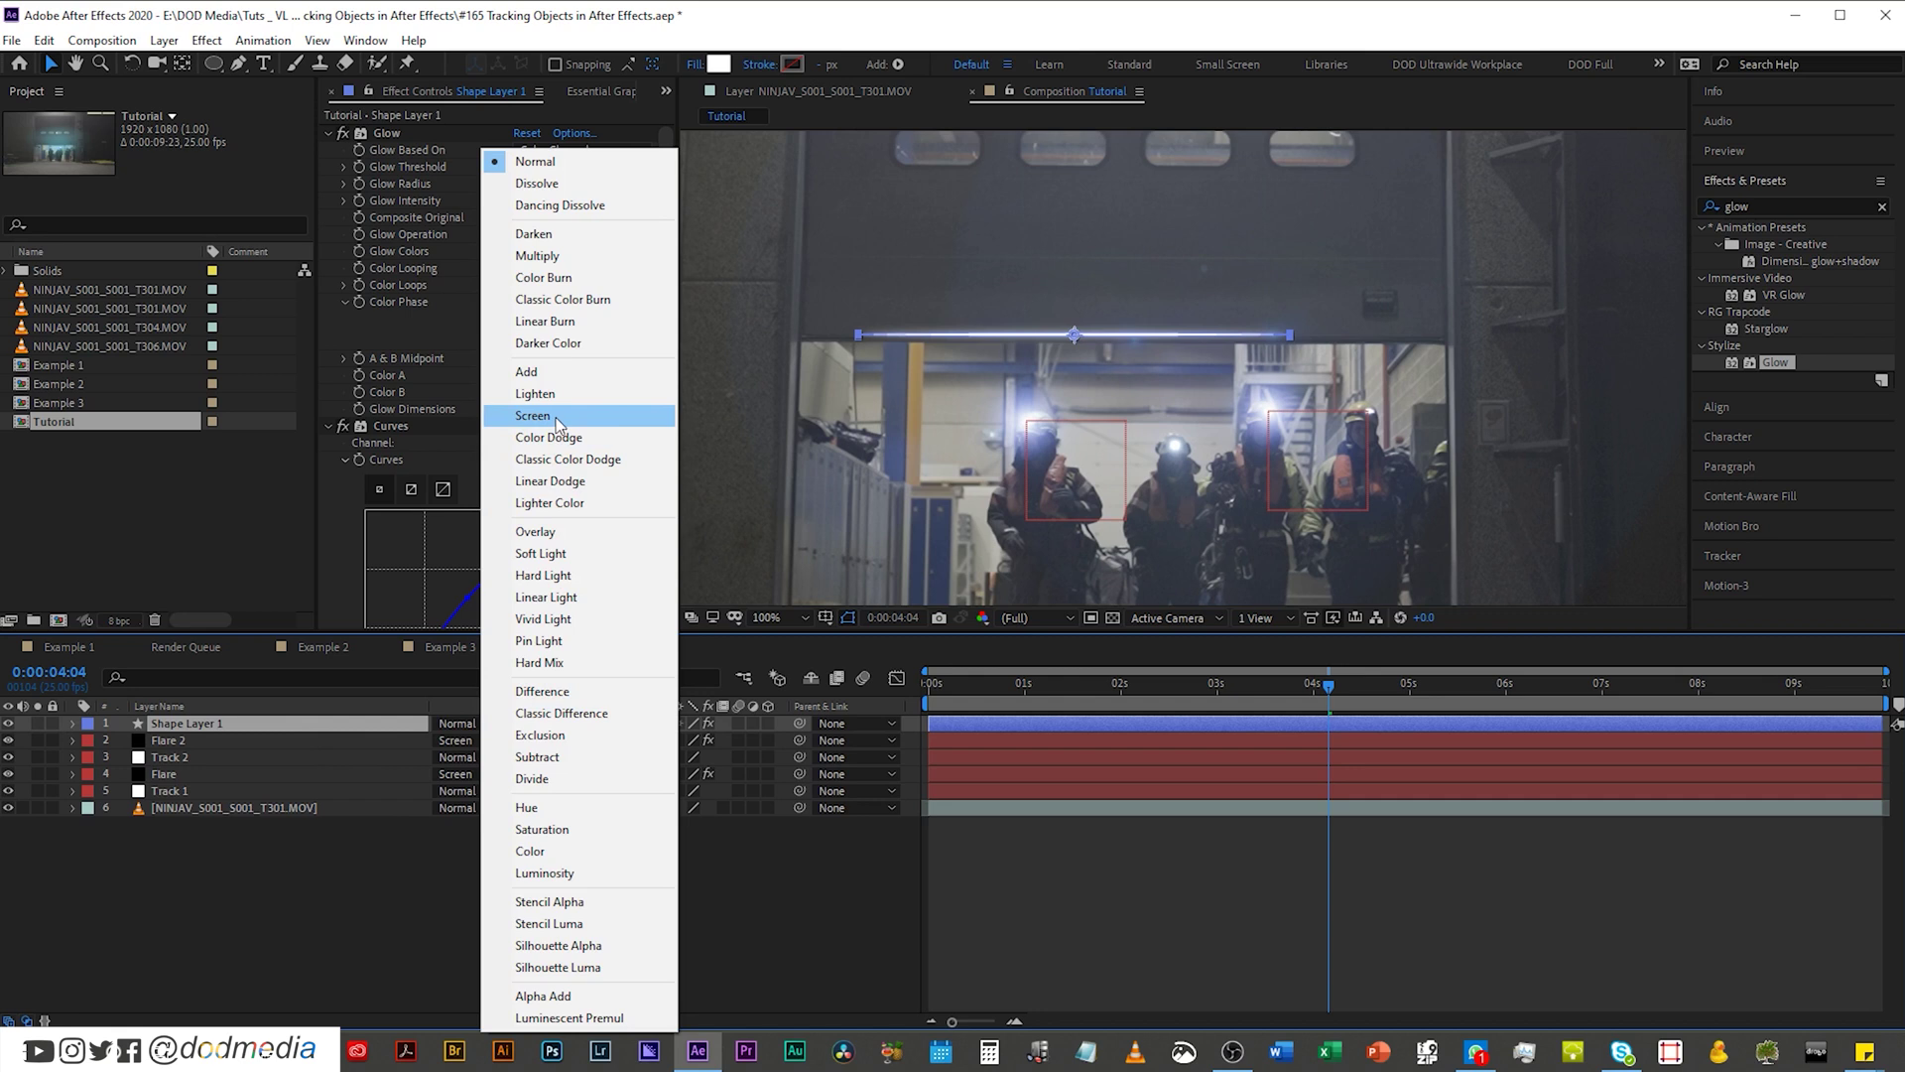
Step: Set the streak's blending mode to Add and zoom in on it
left_click(536, 371)
key("t")
key("period")
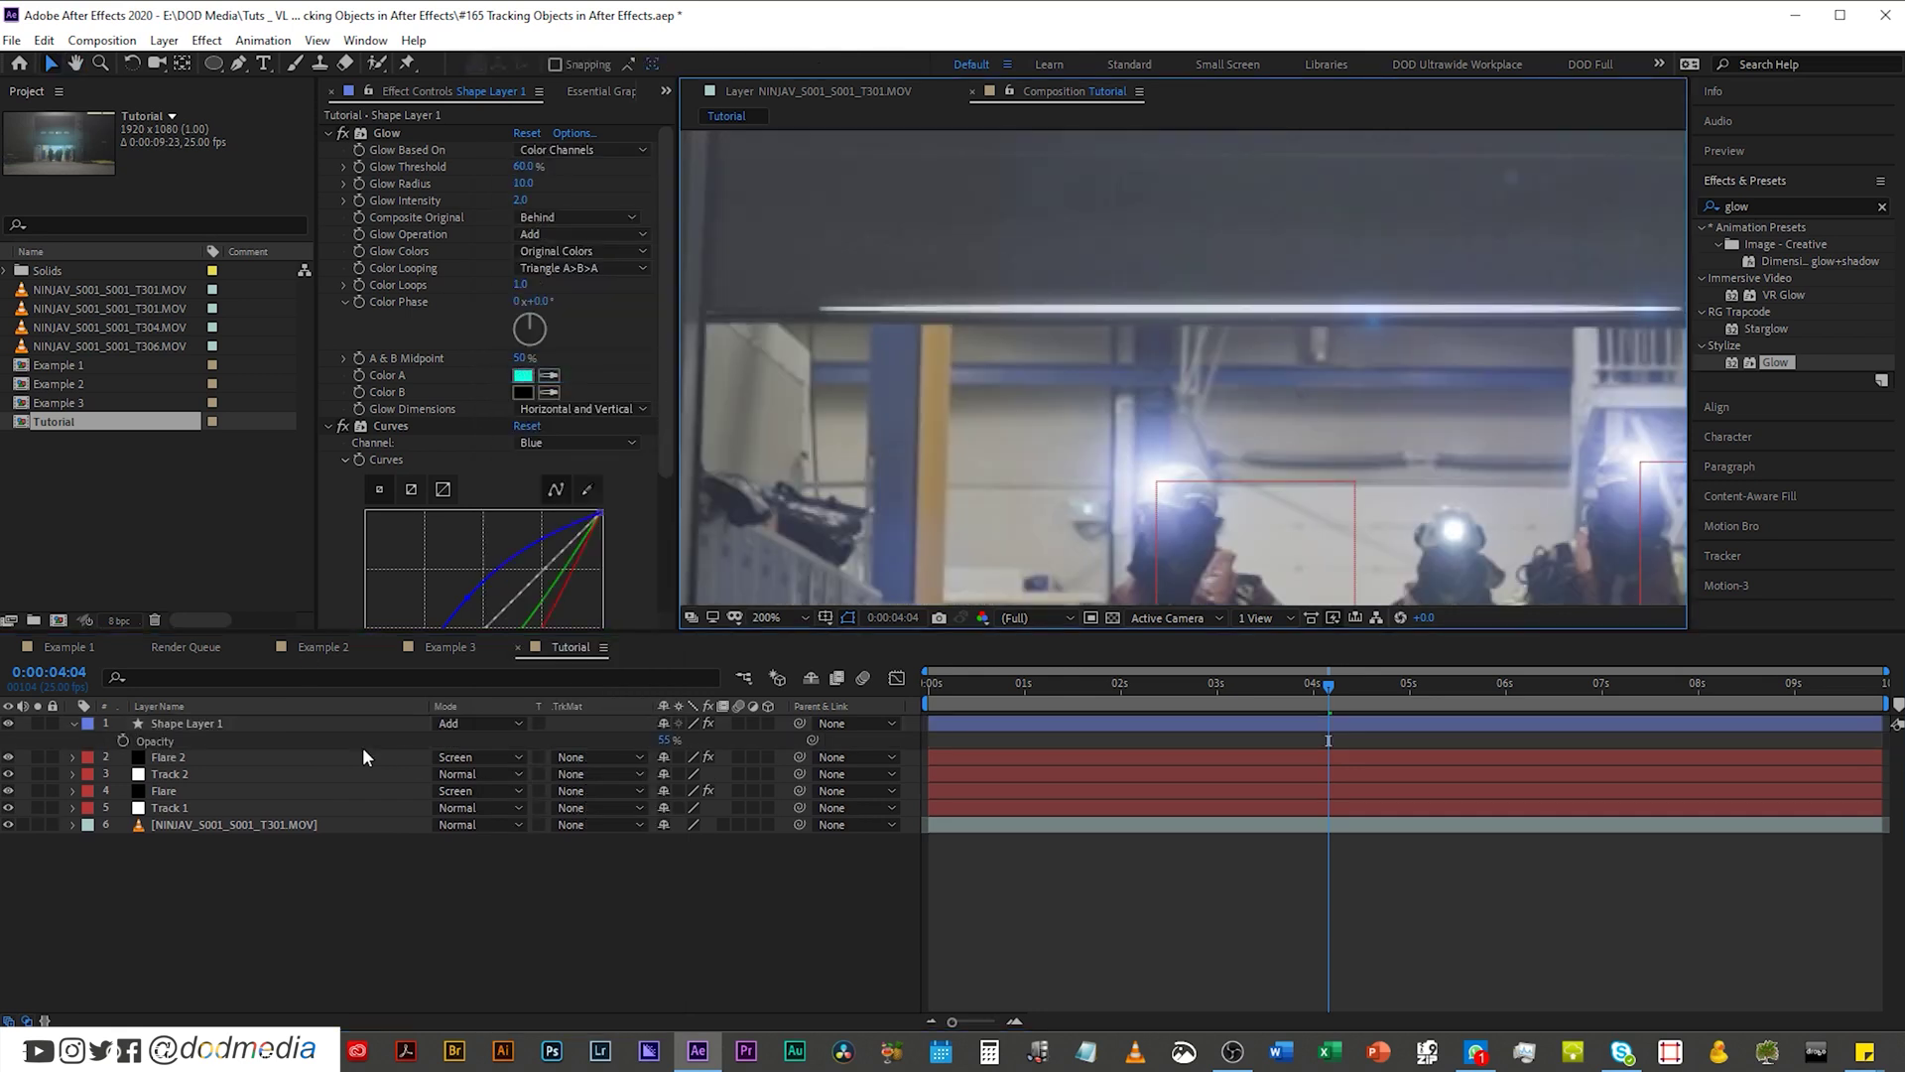
Step: Add a new mask to Shape Layer 1, feathered to 27 pixels, then fit the view
left_click(218, 722)
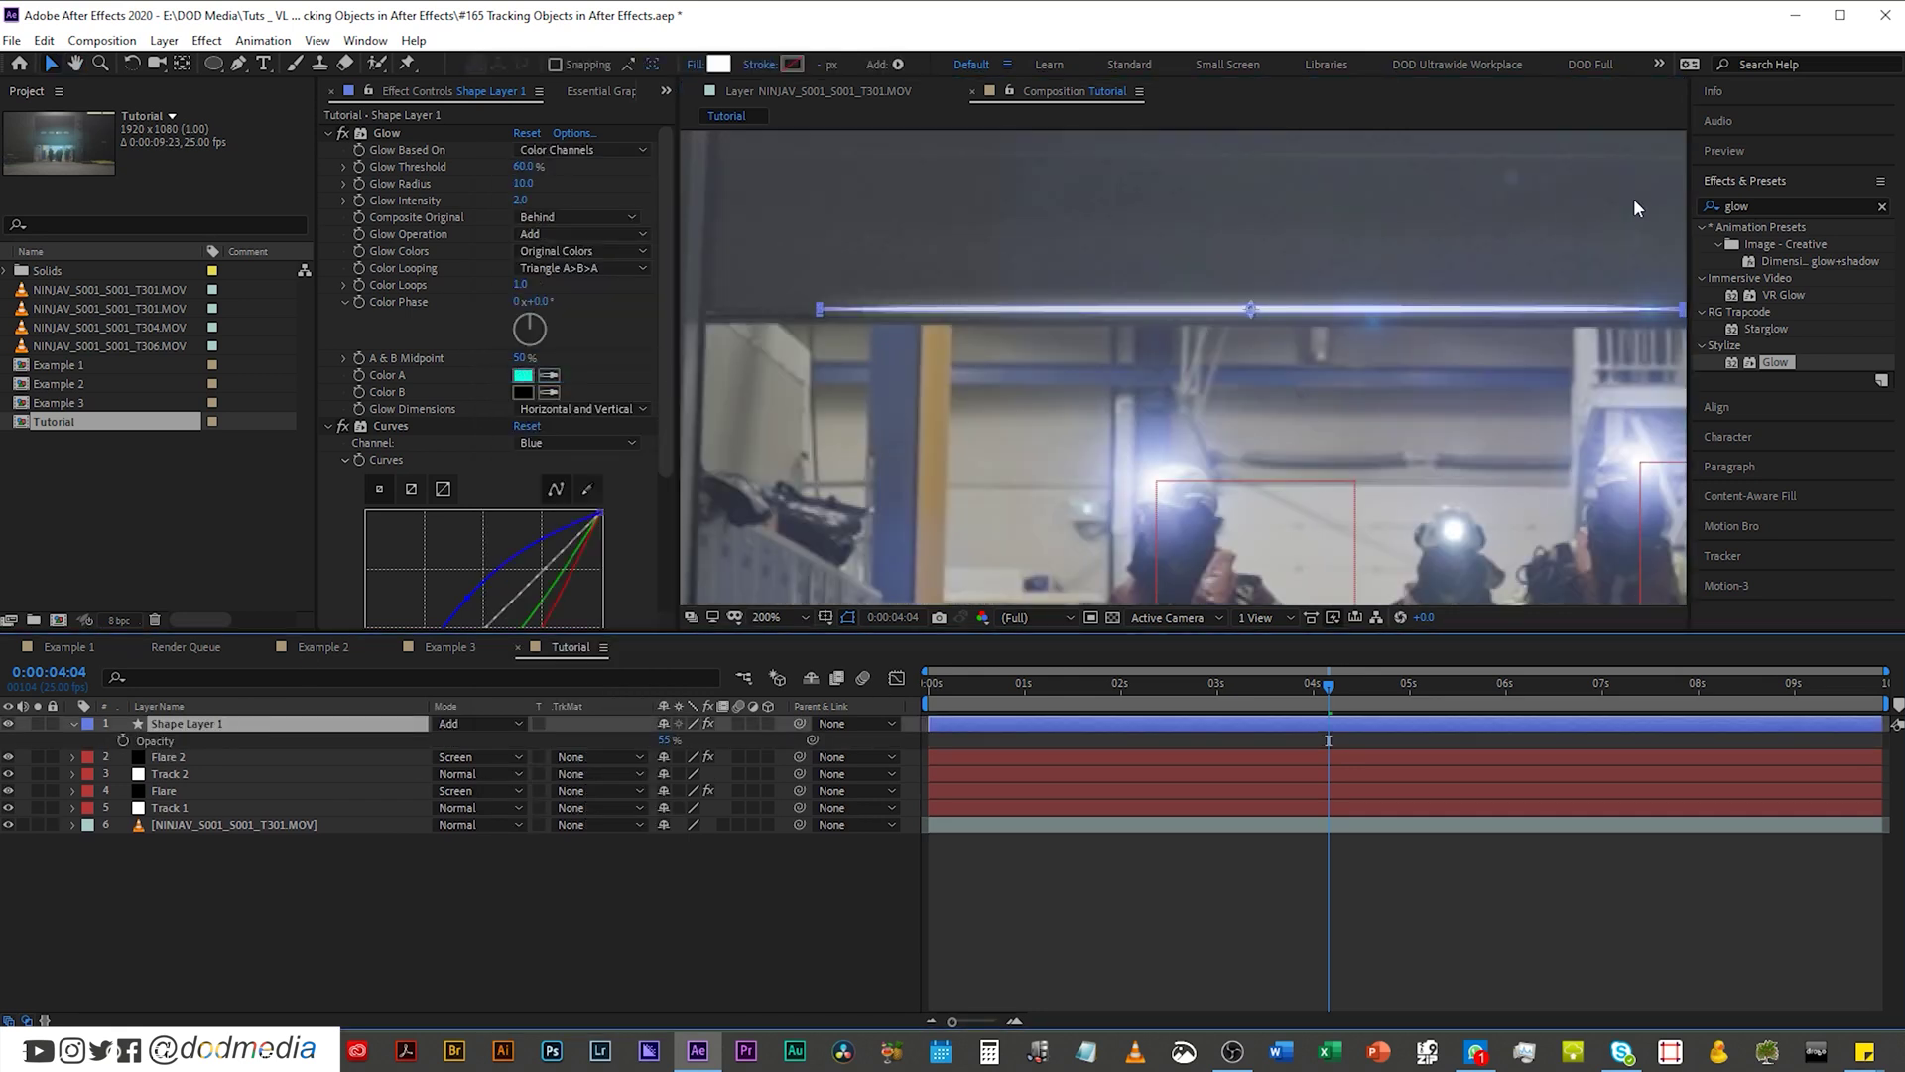
right_click(219, 723)
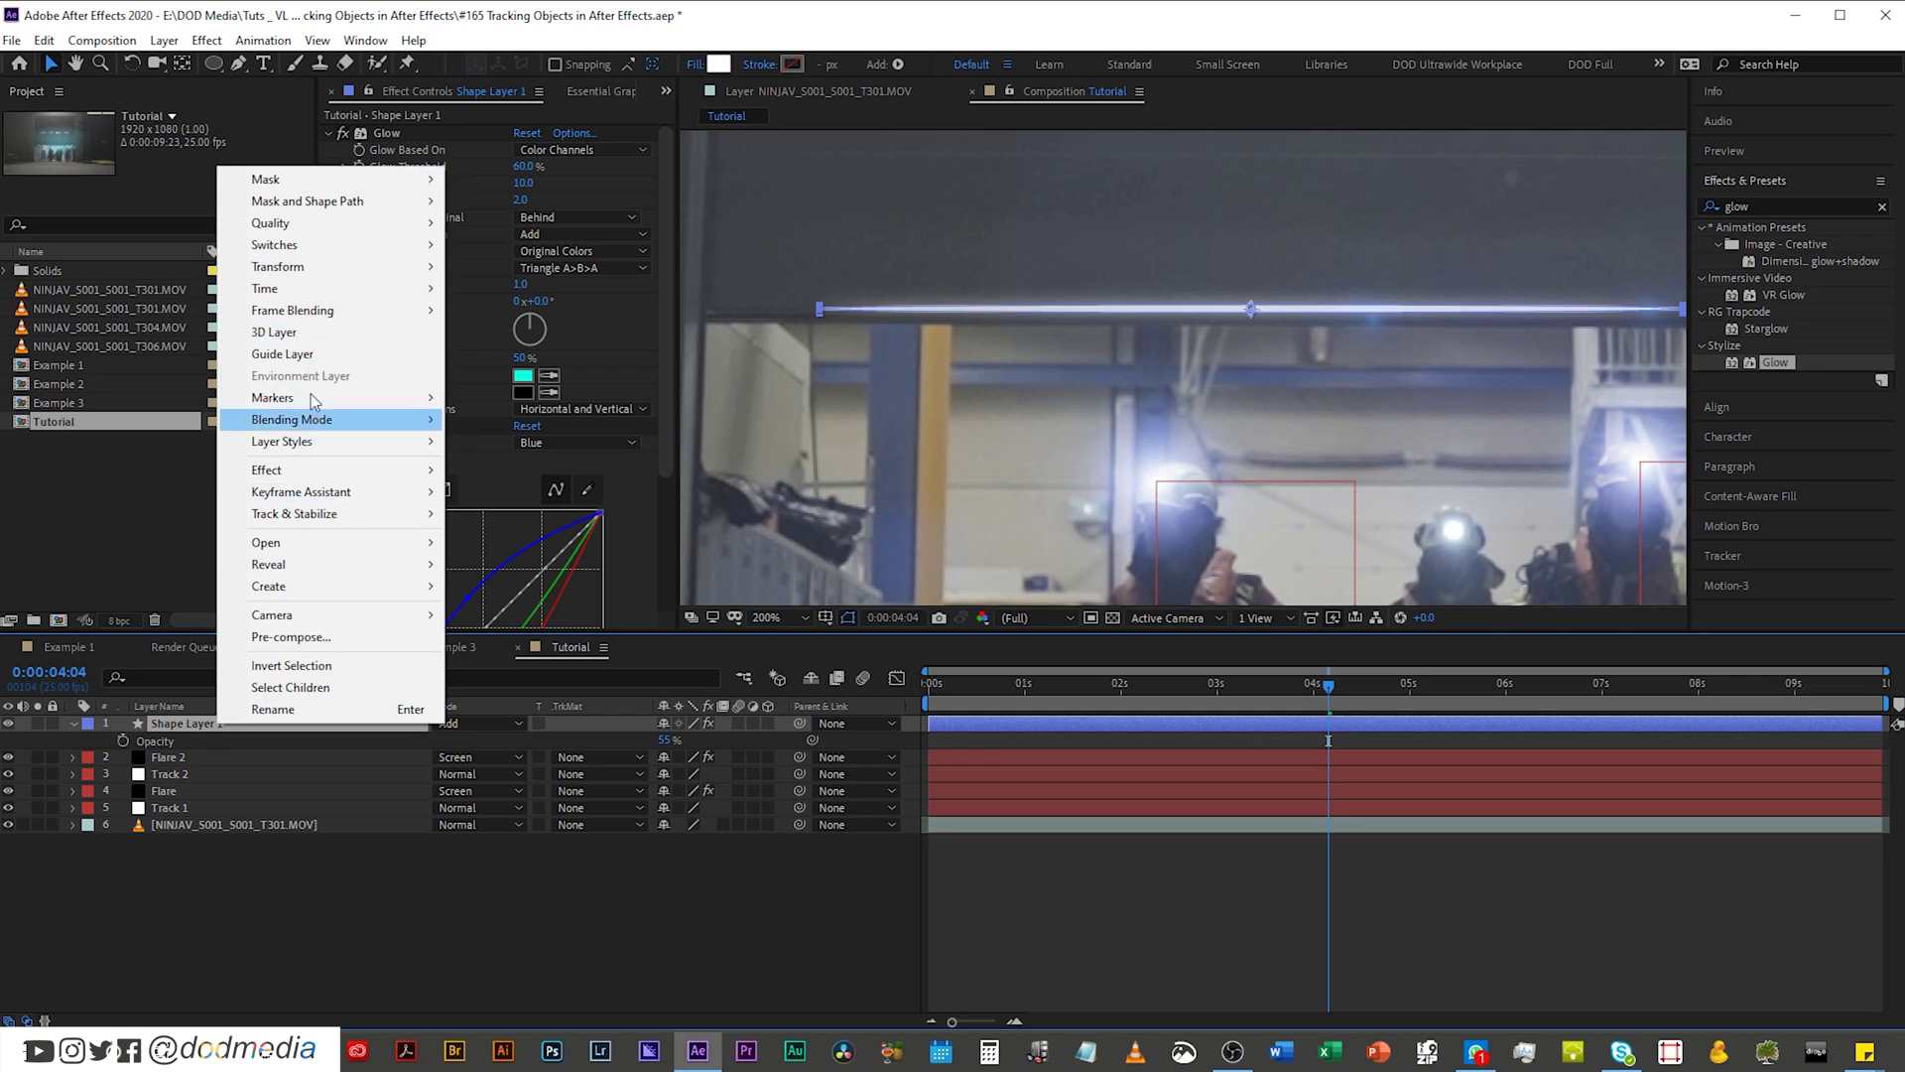
mouse_move(316, 179)
left_click(501, 178)
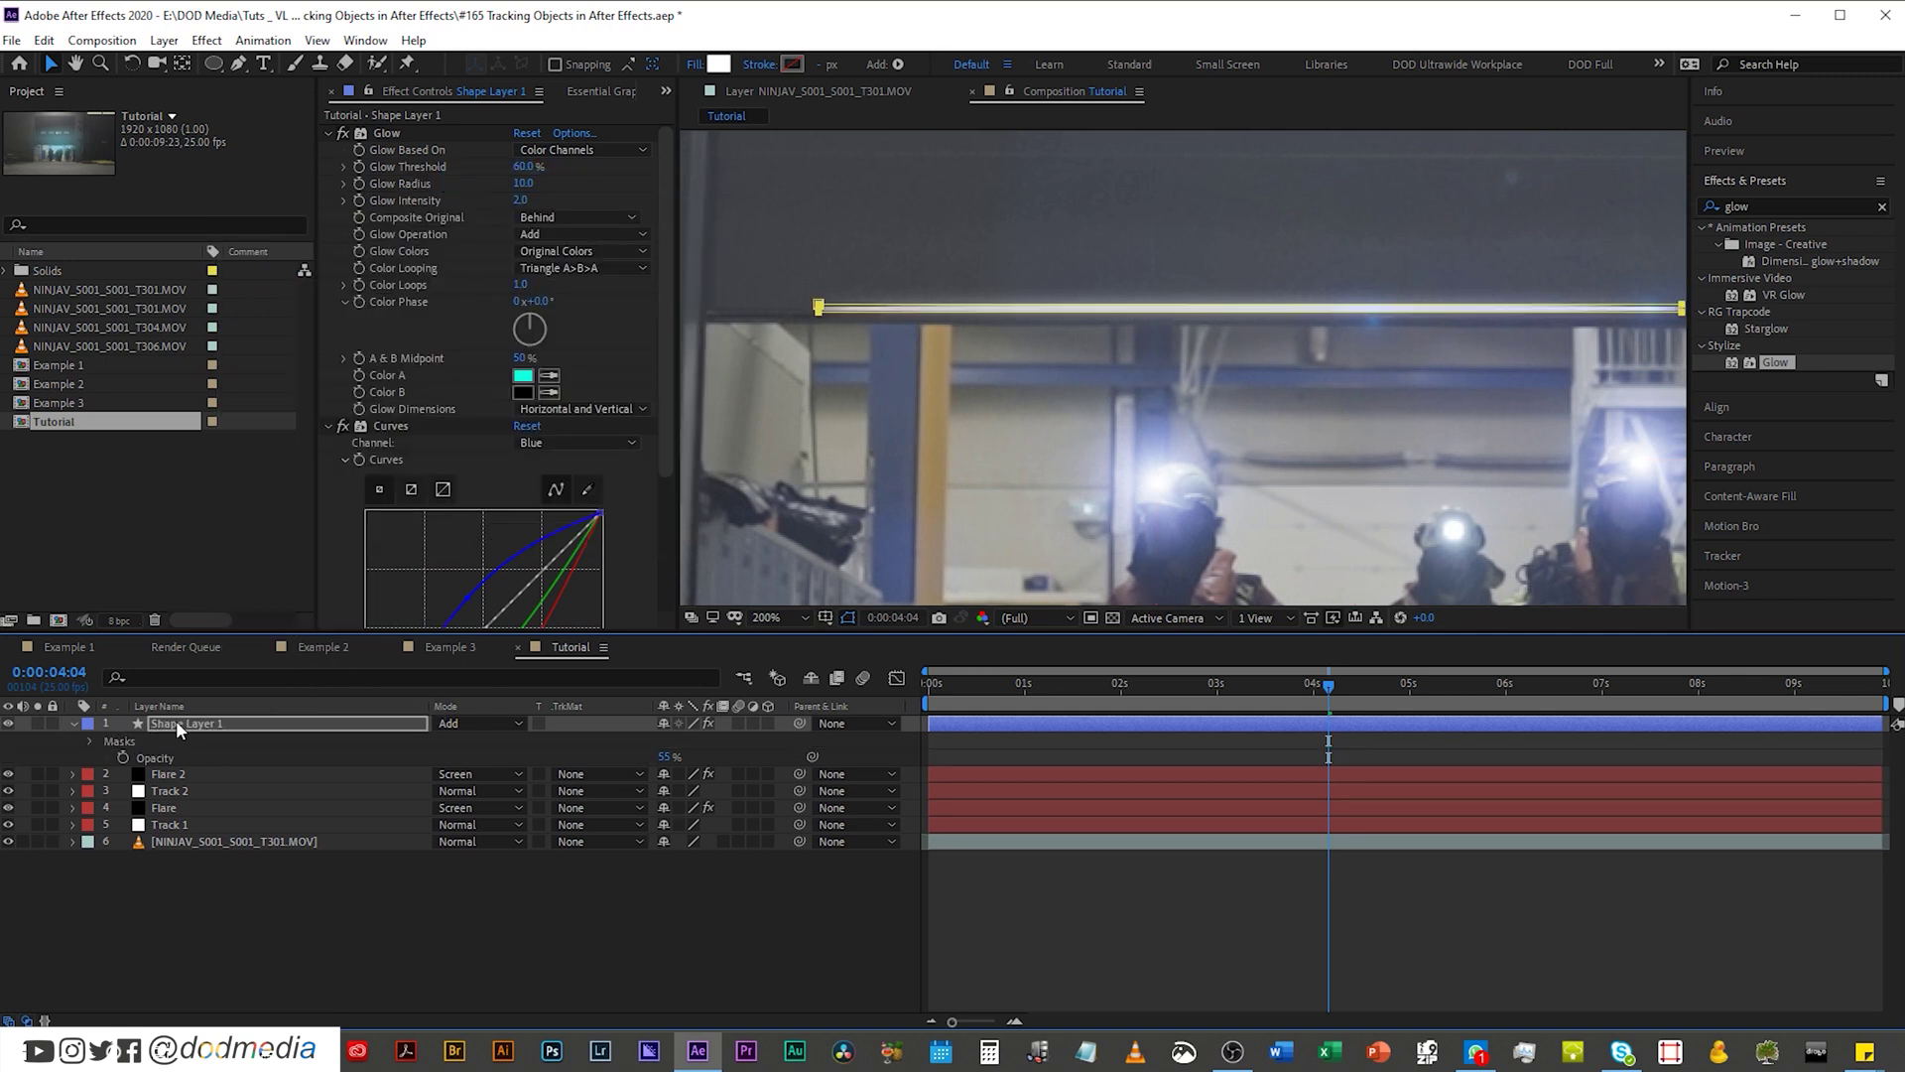
key("f")
left_click_drag(680, 761, 706, 758)
key("shift+slash")
Step: Paste Flare 2's Track 2 Flare Center expression into Shape Layer 1's Position, then return to the start
key("p")
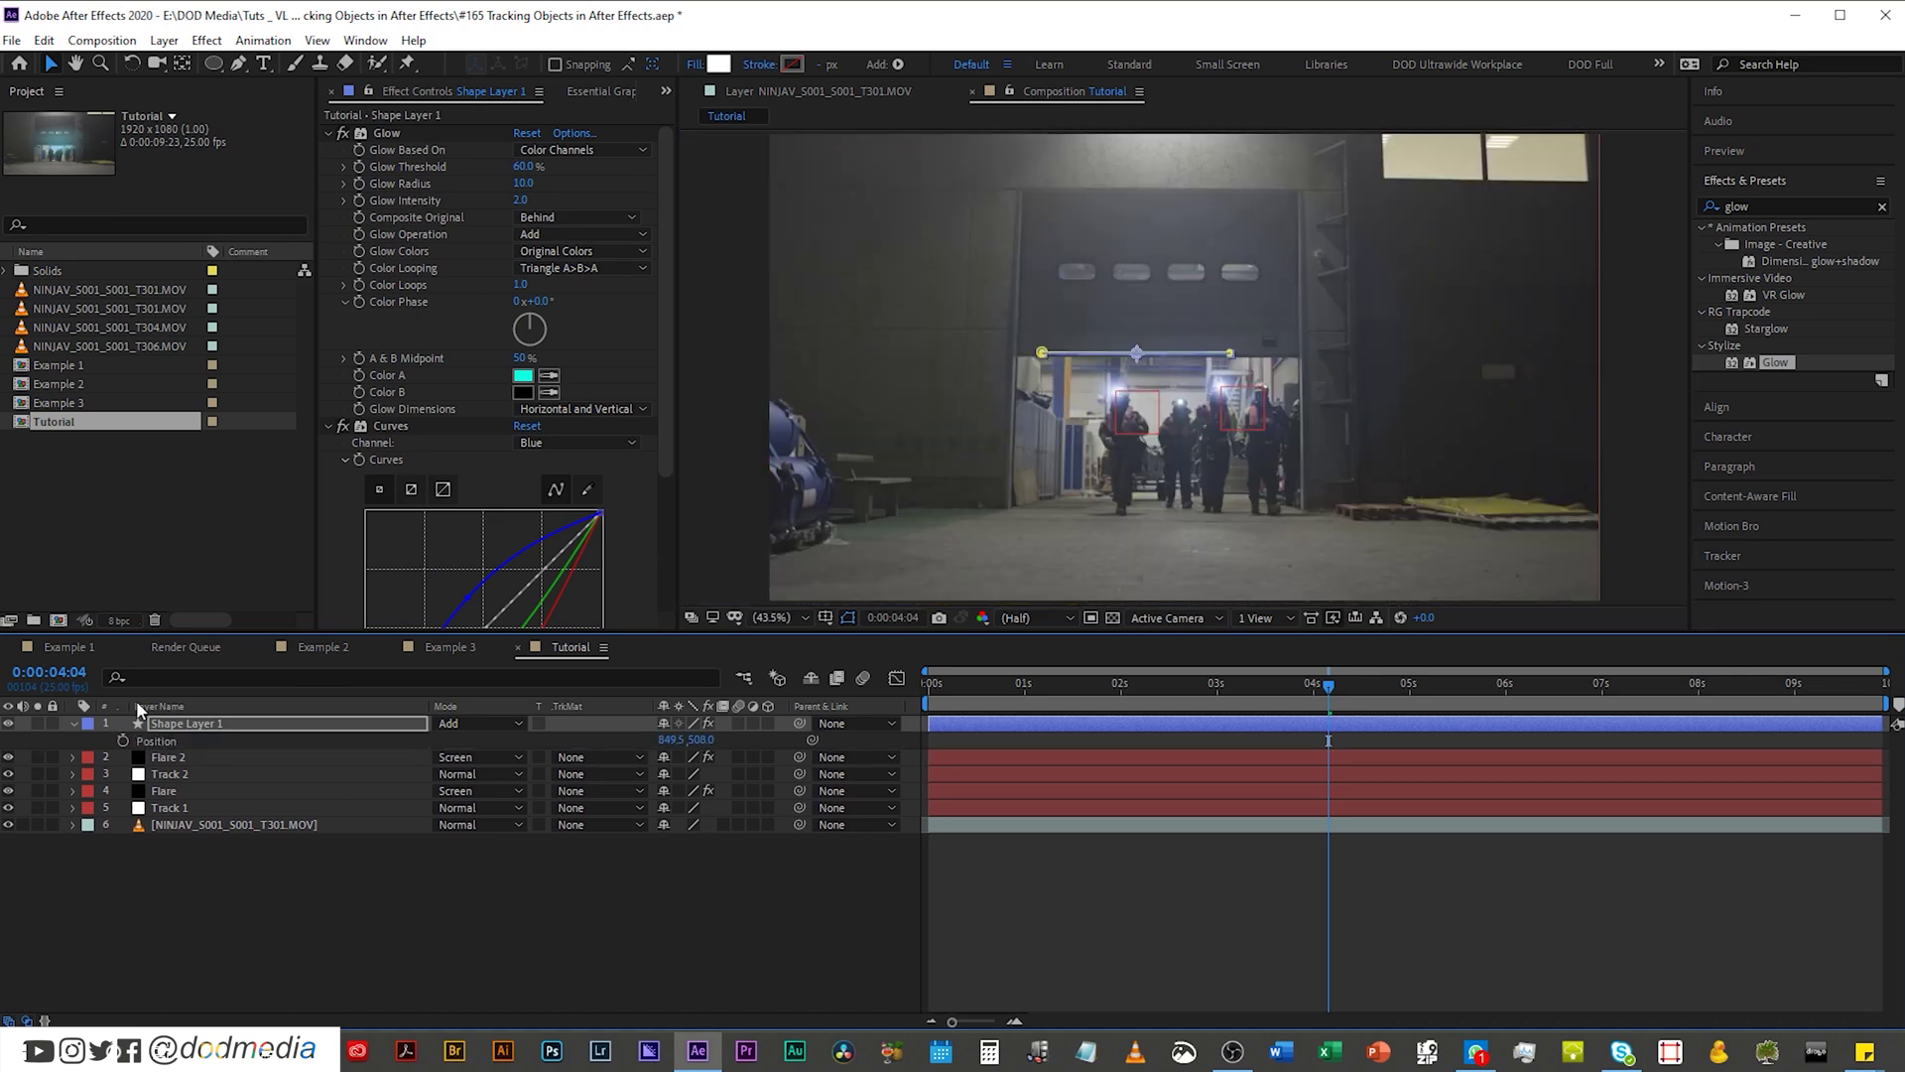
left_click(207, 758)
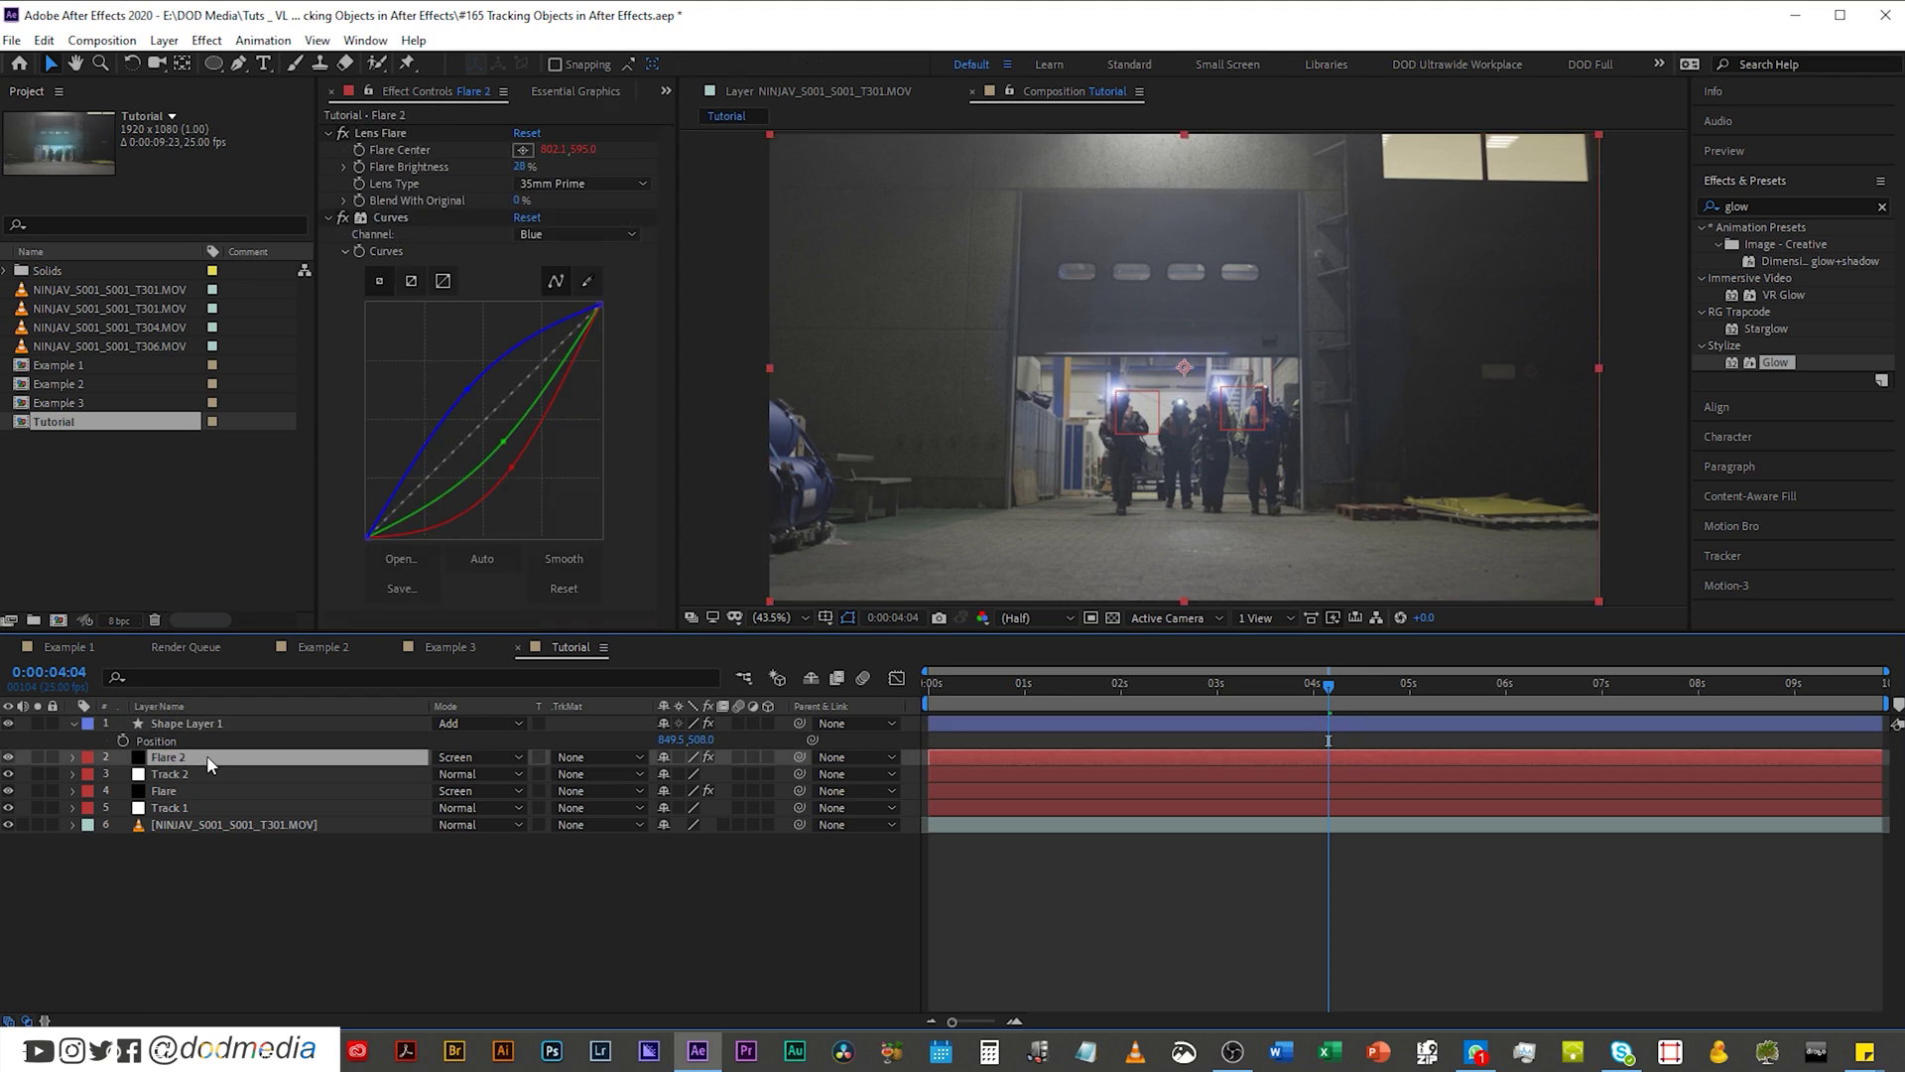
key("u")
key("u")
left_click(998, 819)
key("ctrl+c")
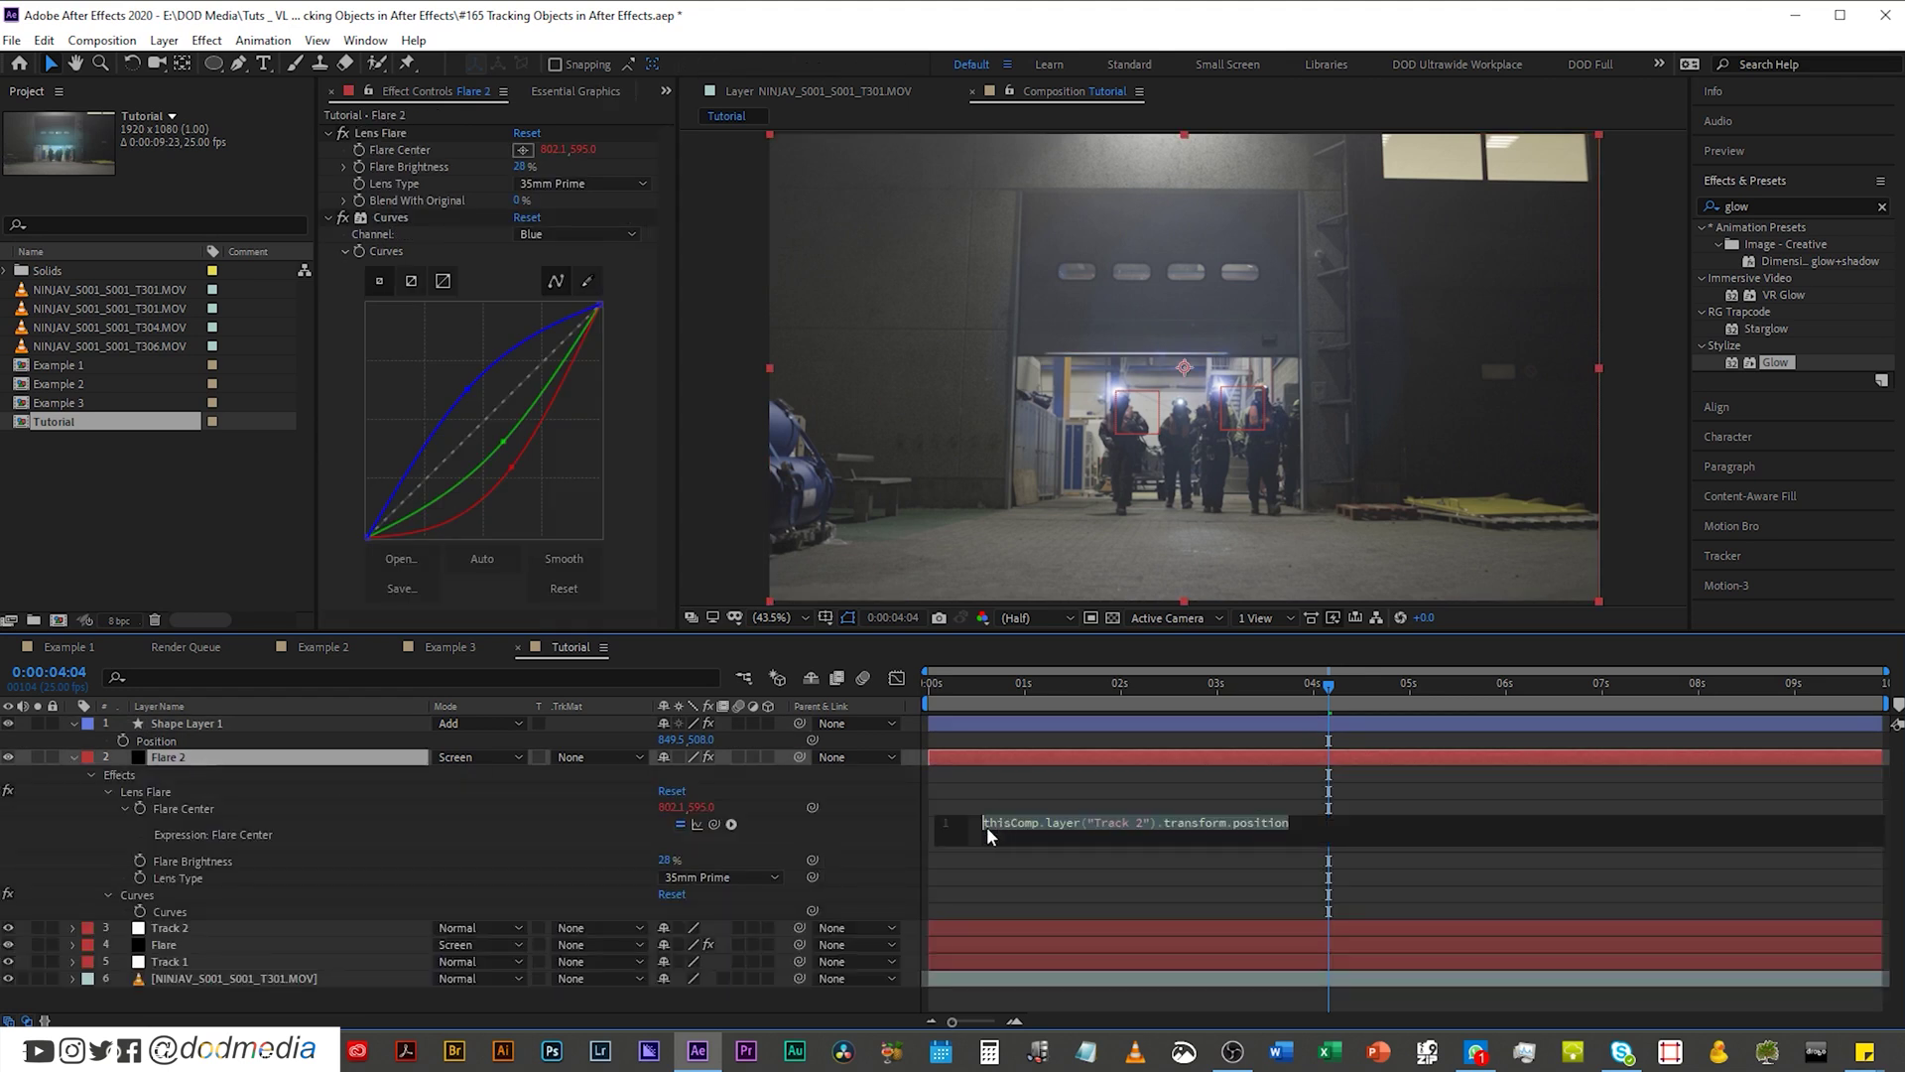
left_click(123, 740, "alt")
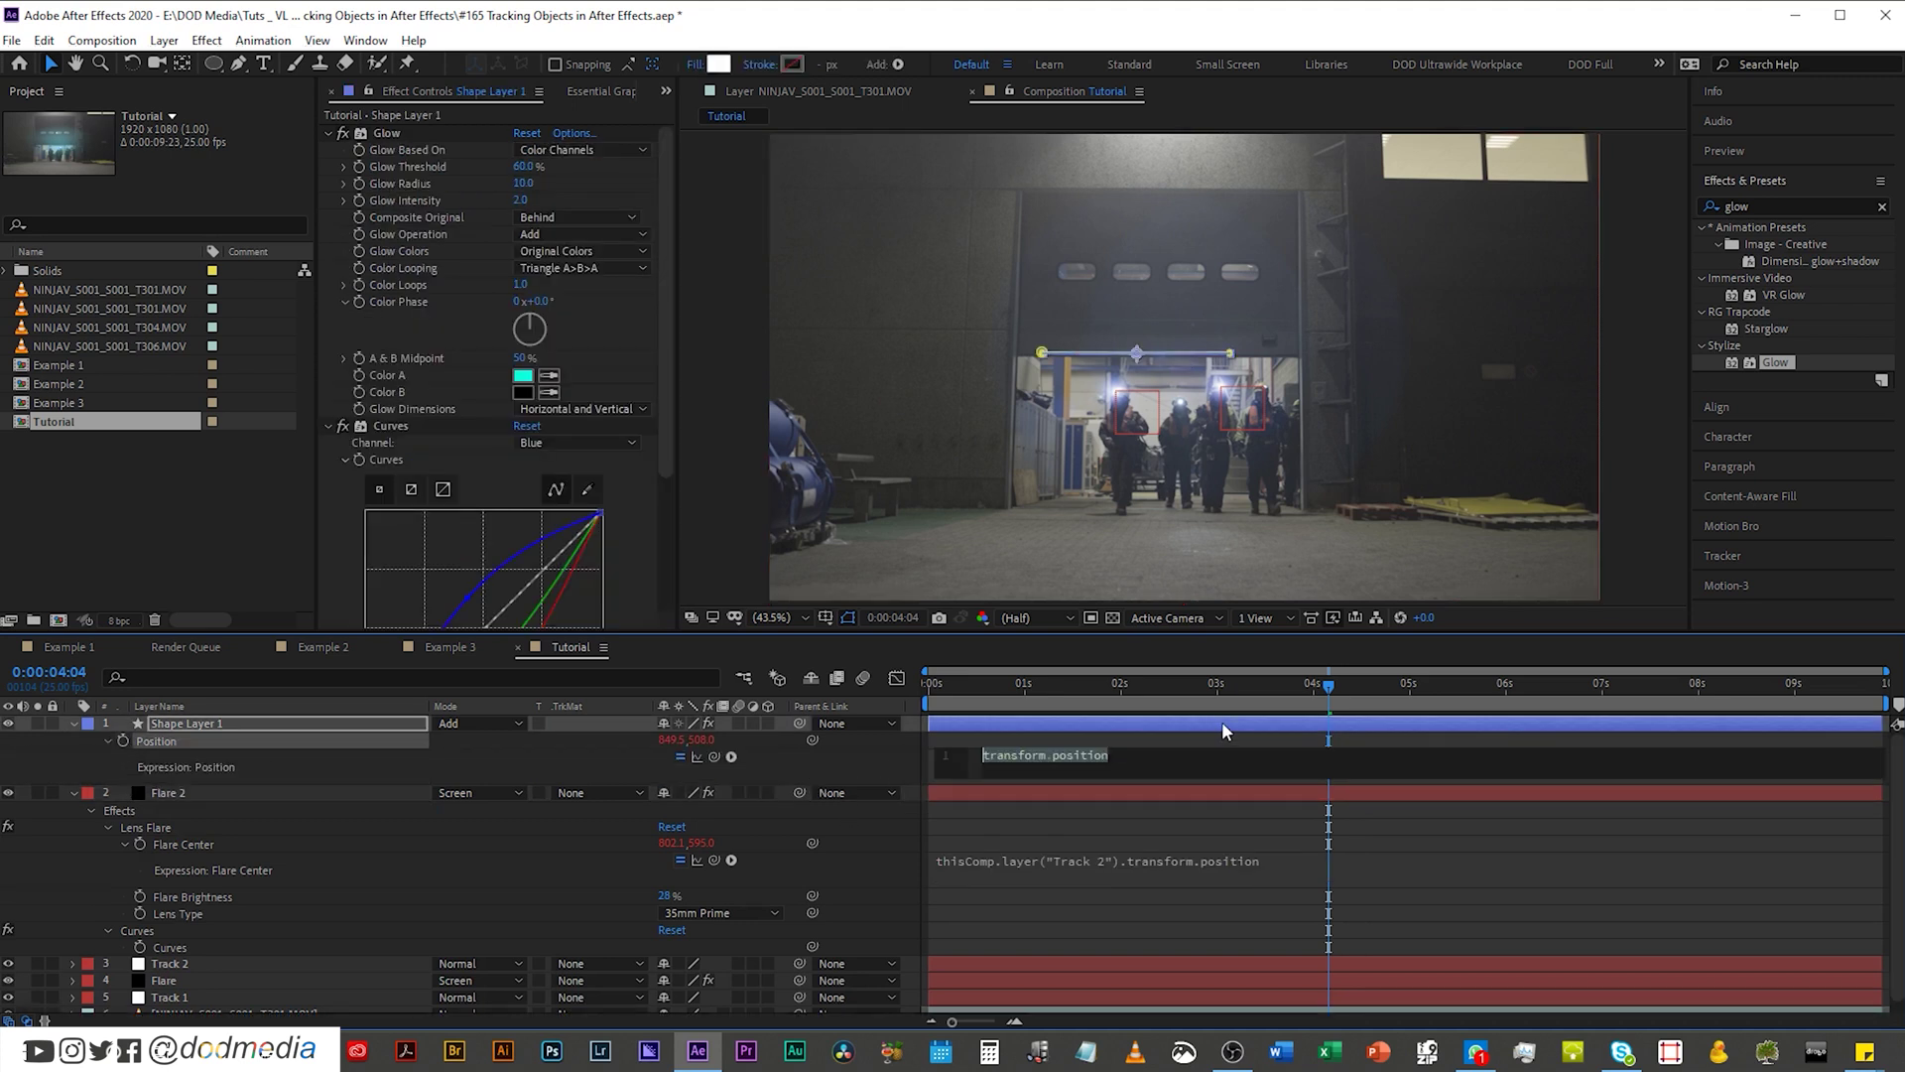
key("ctrl+v")
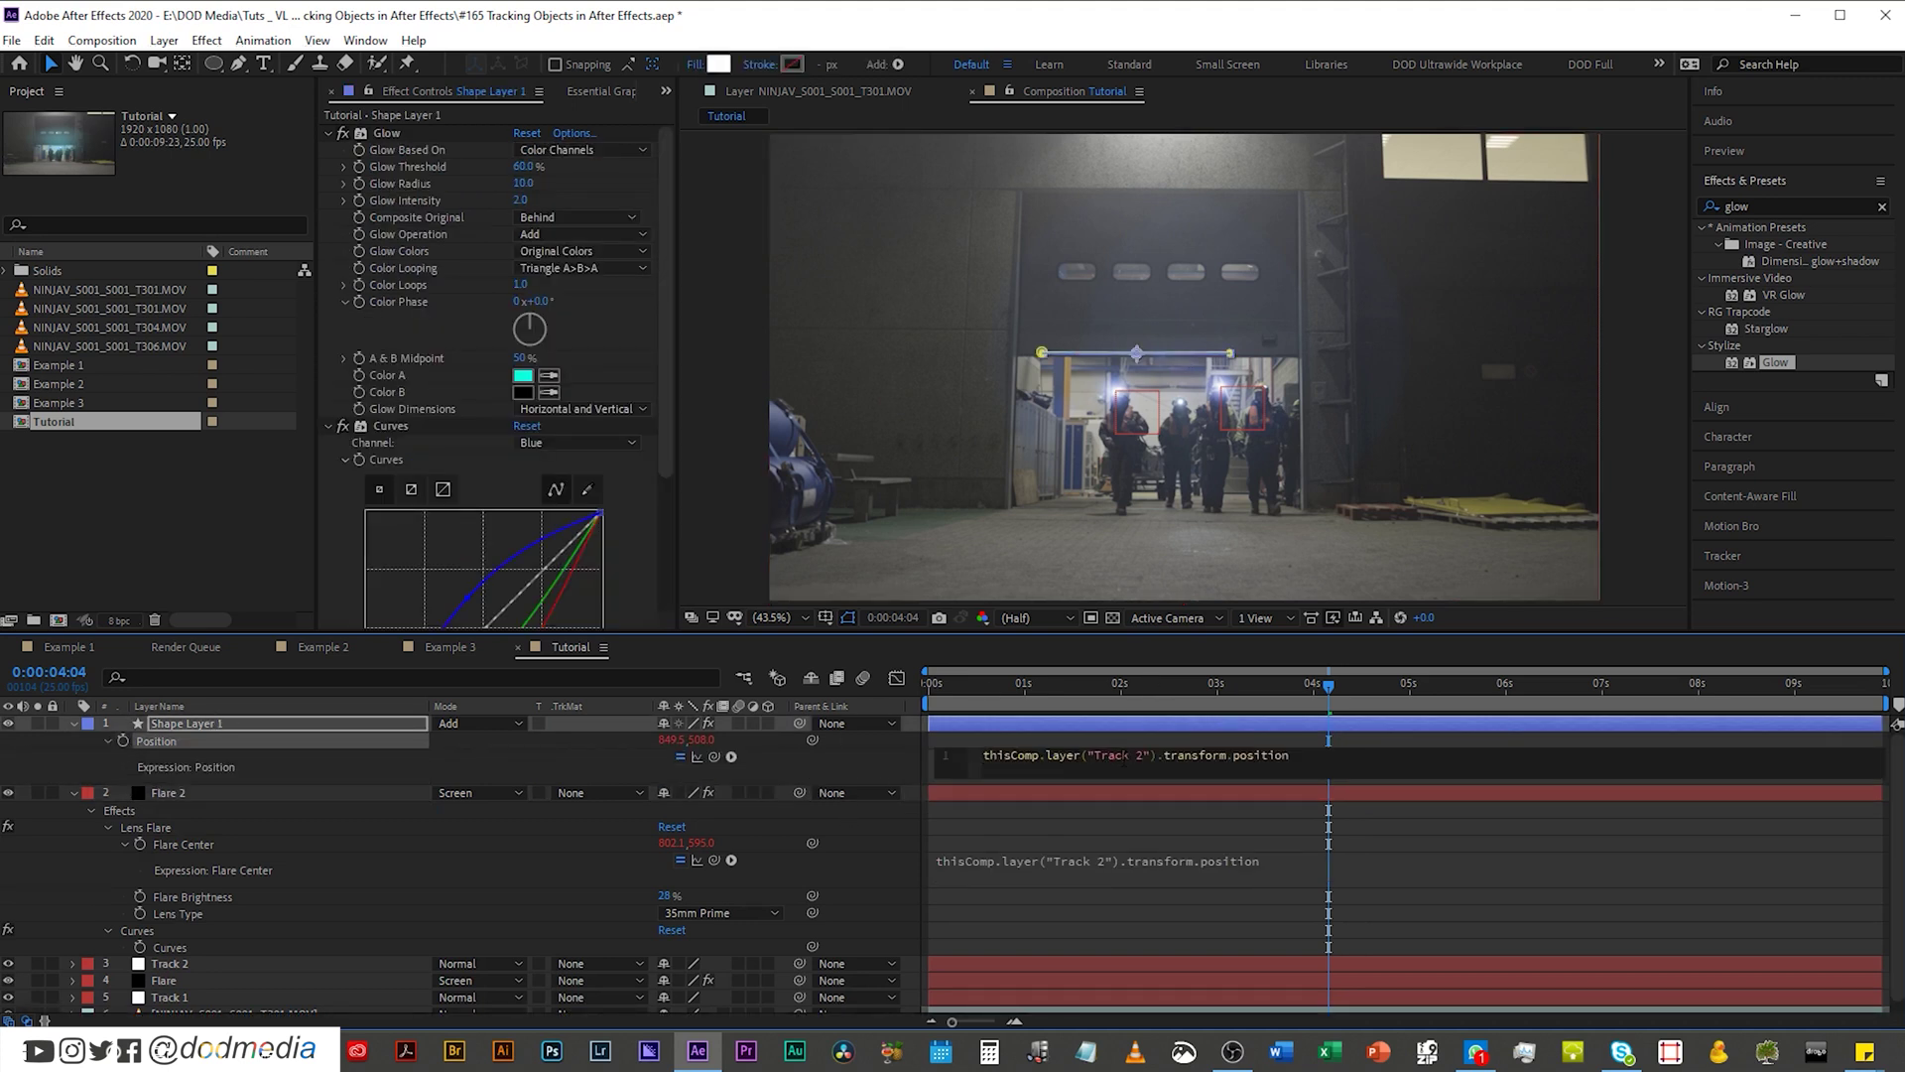
left_click(1114, 739)
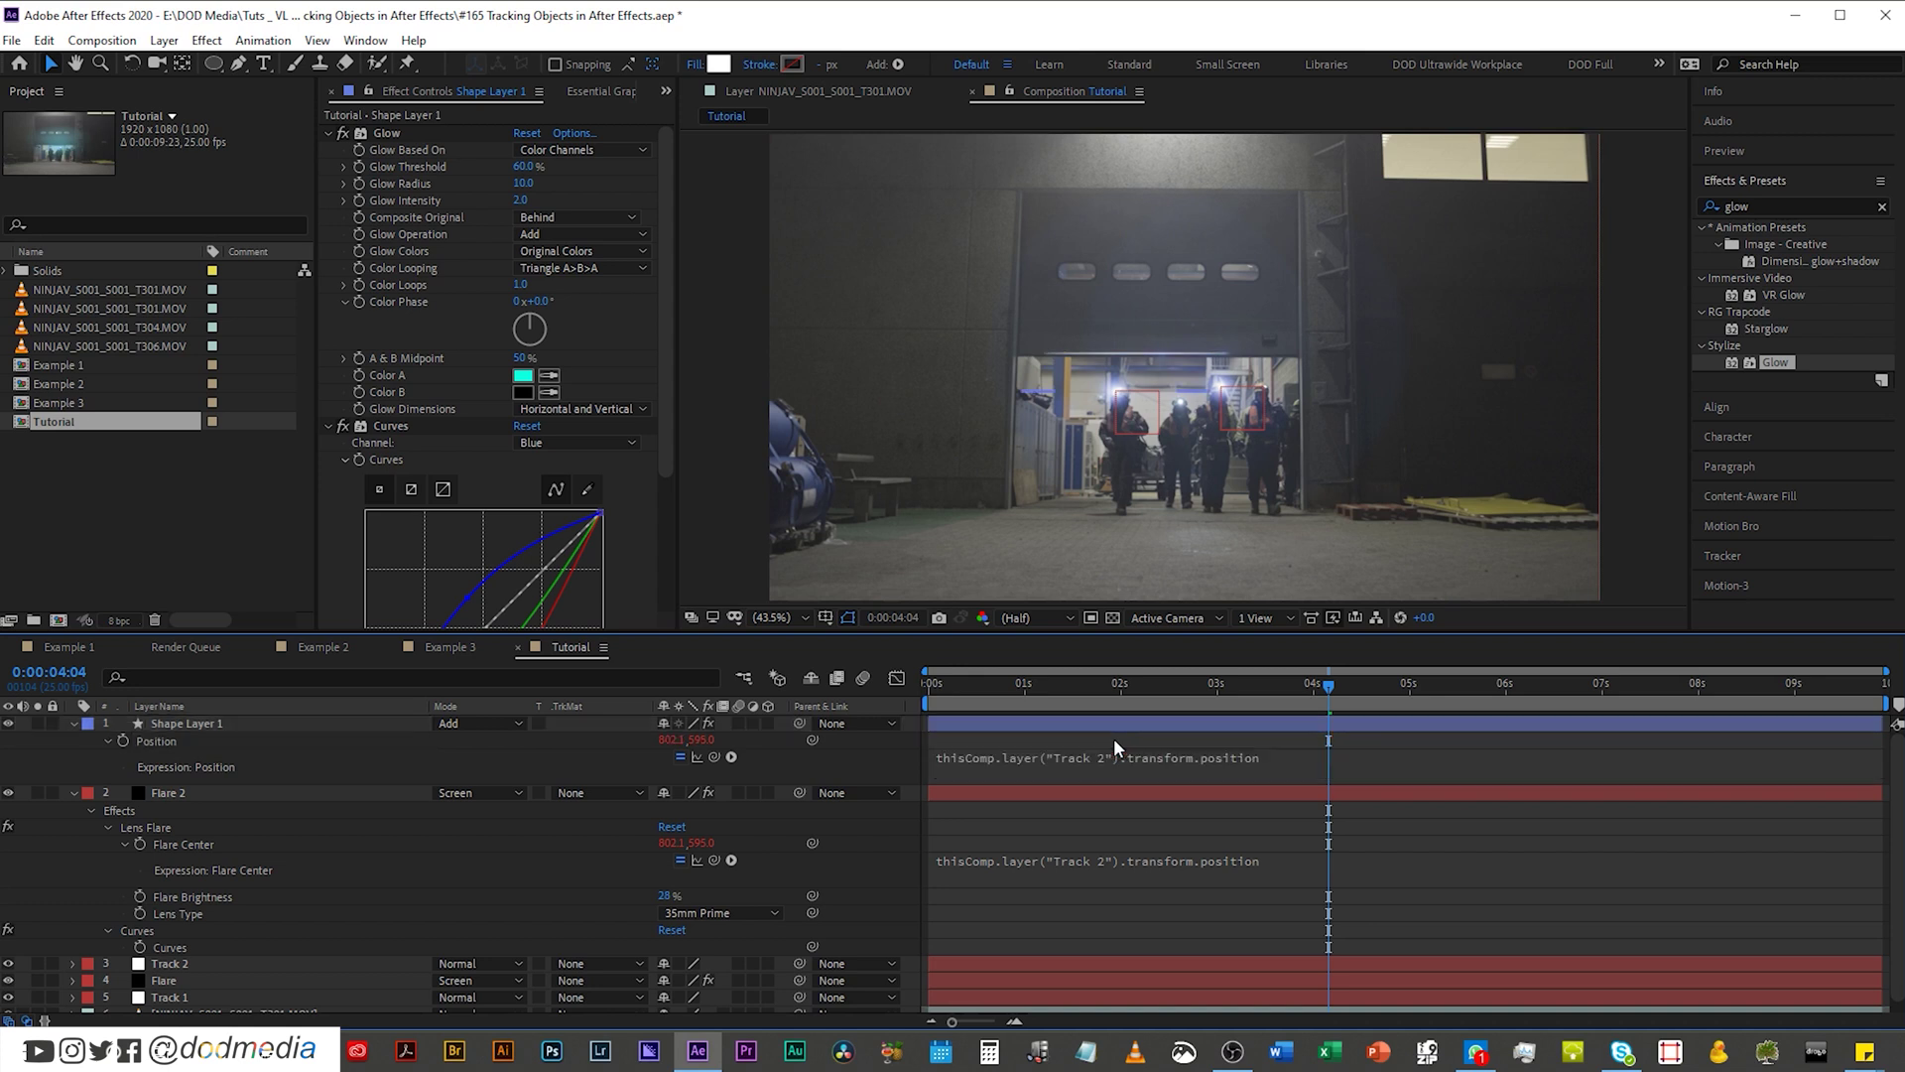
key("Home")
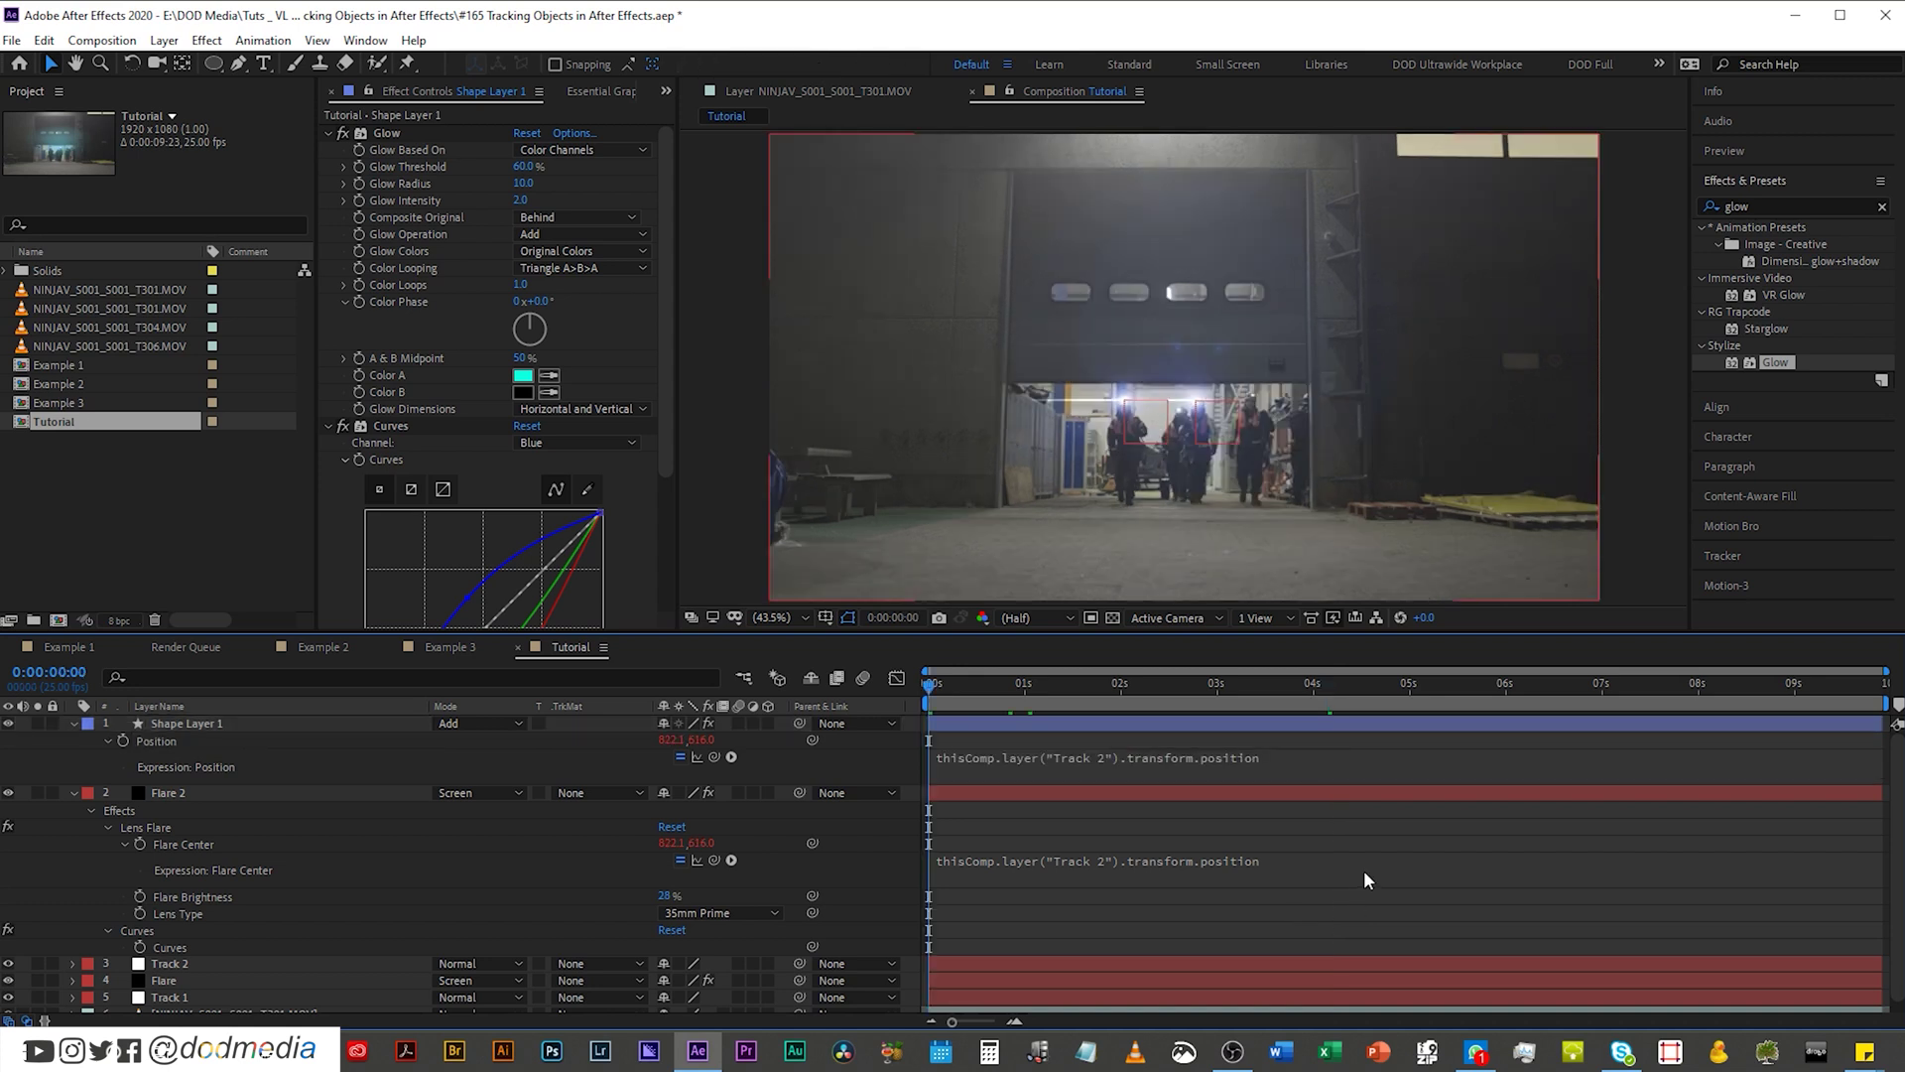